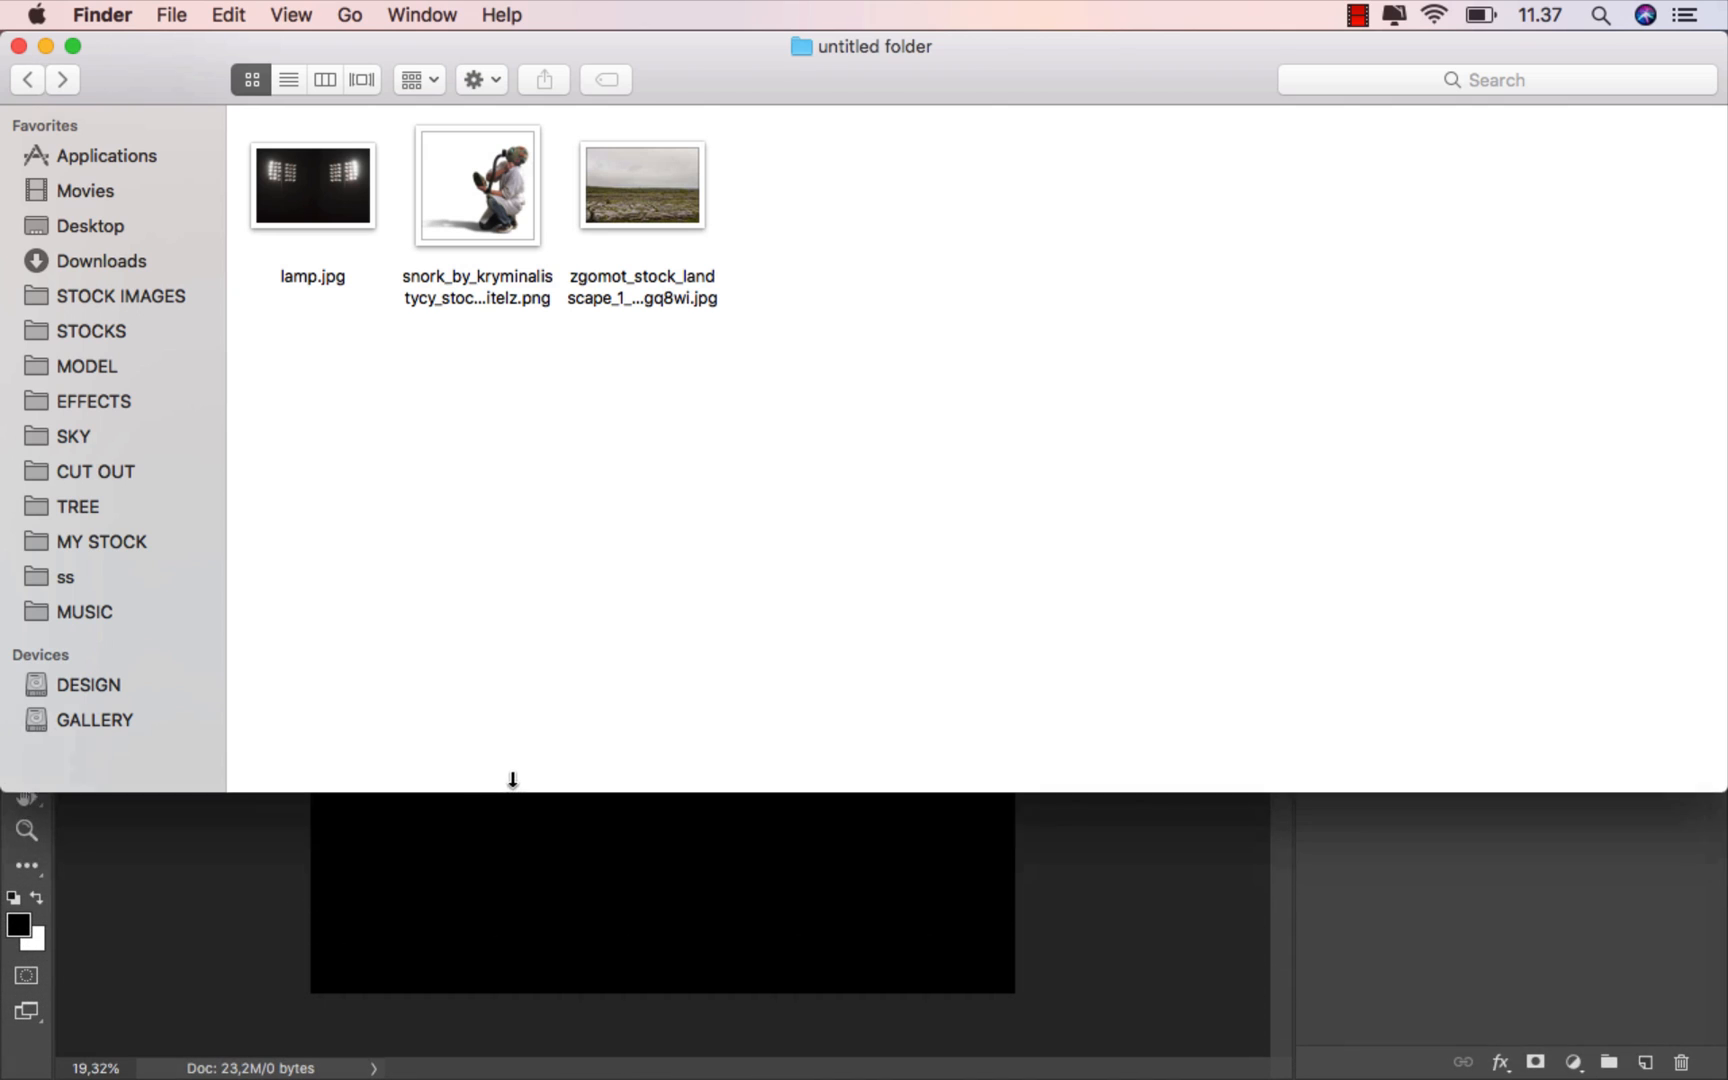
Place the zgomot_stock_landscape image along the canvas bottom, scaled to about 281% width and 243% height
drag(644, 231, 625, 822)
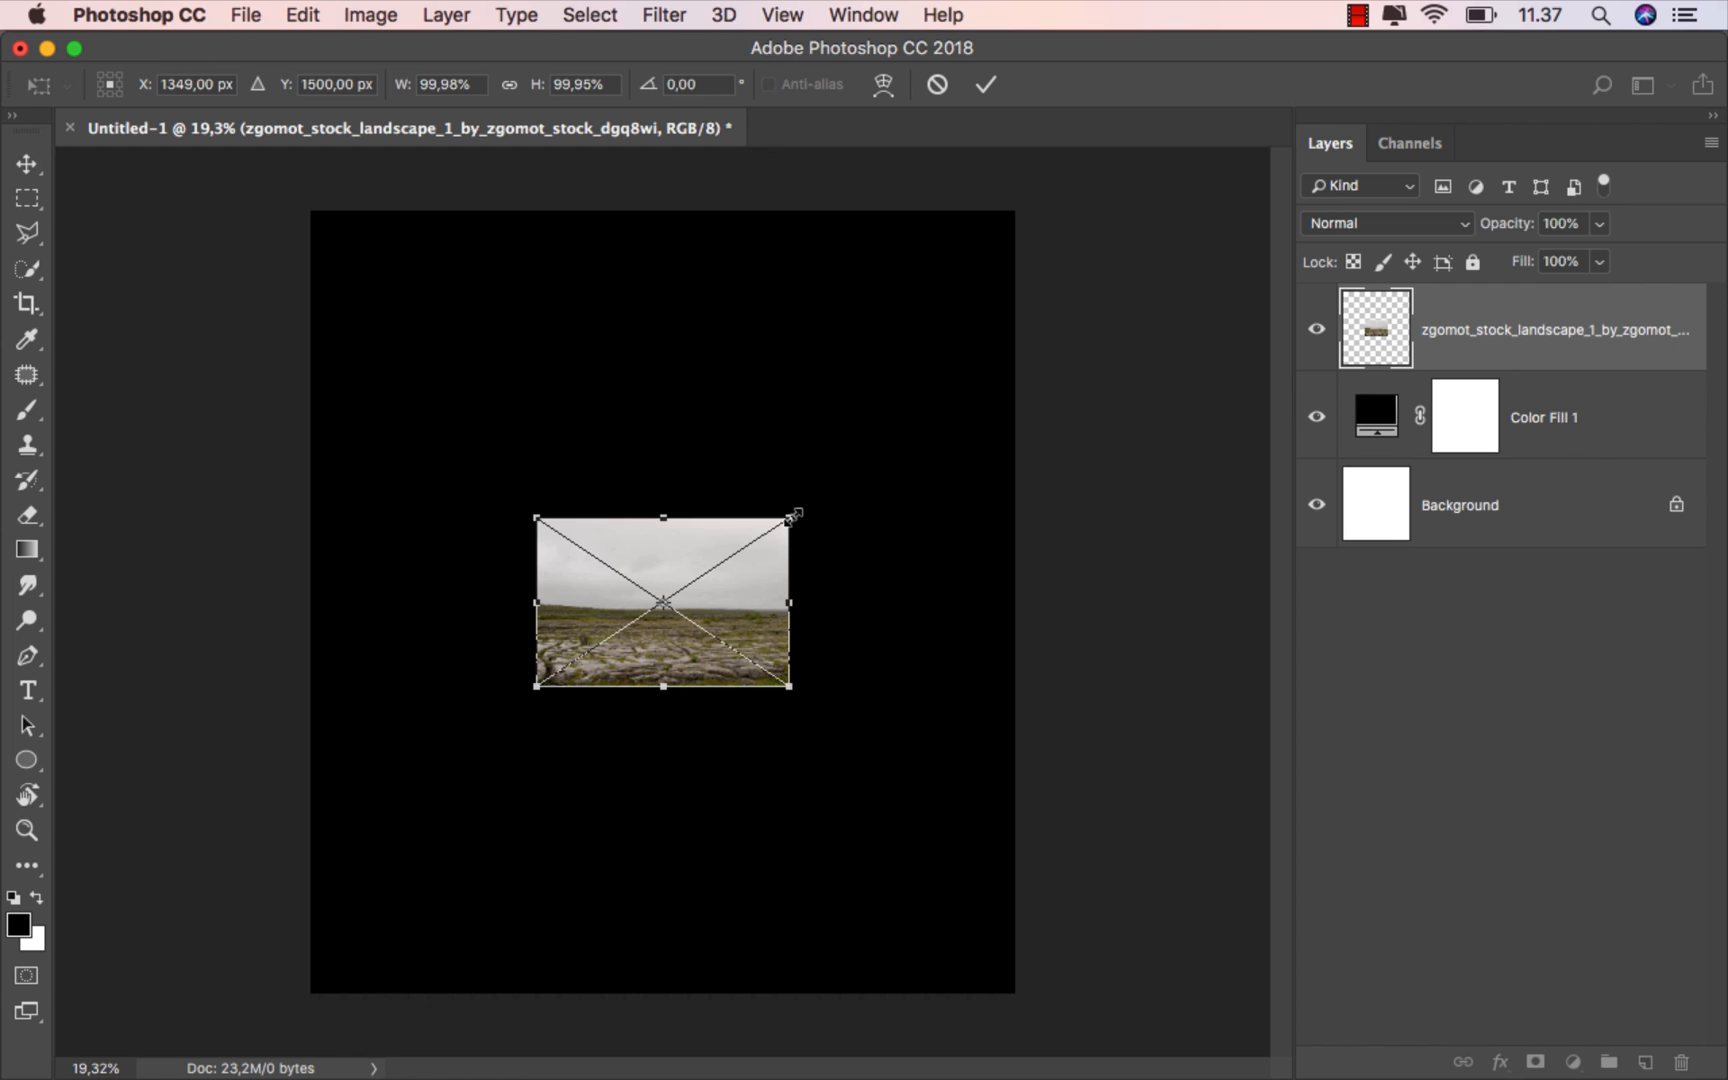
drag(794, 515, 1045, 393)
drag(670, 541, 675, 692)
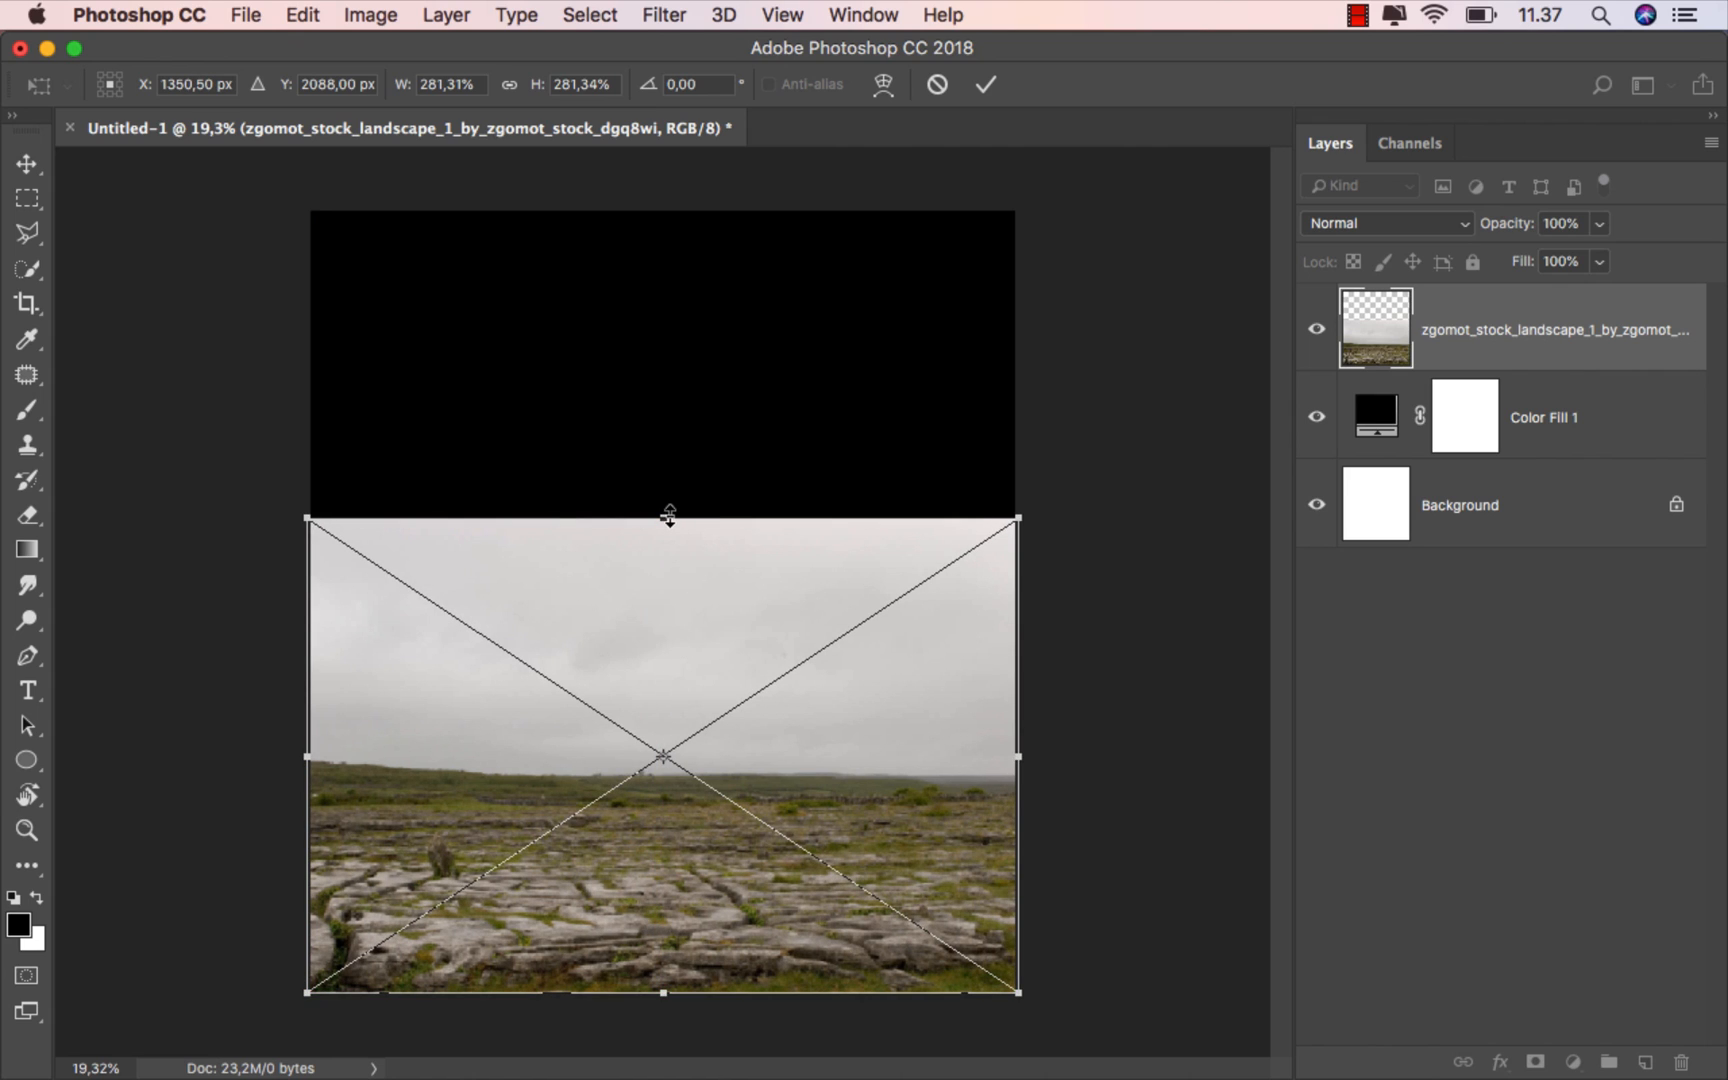
drag(669, 515, 674, 582)
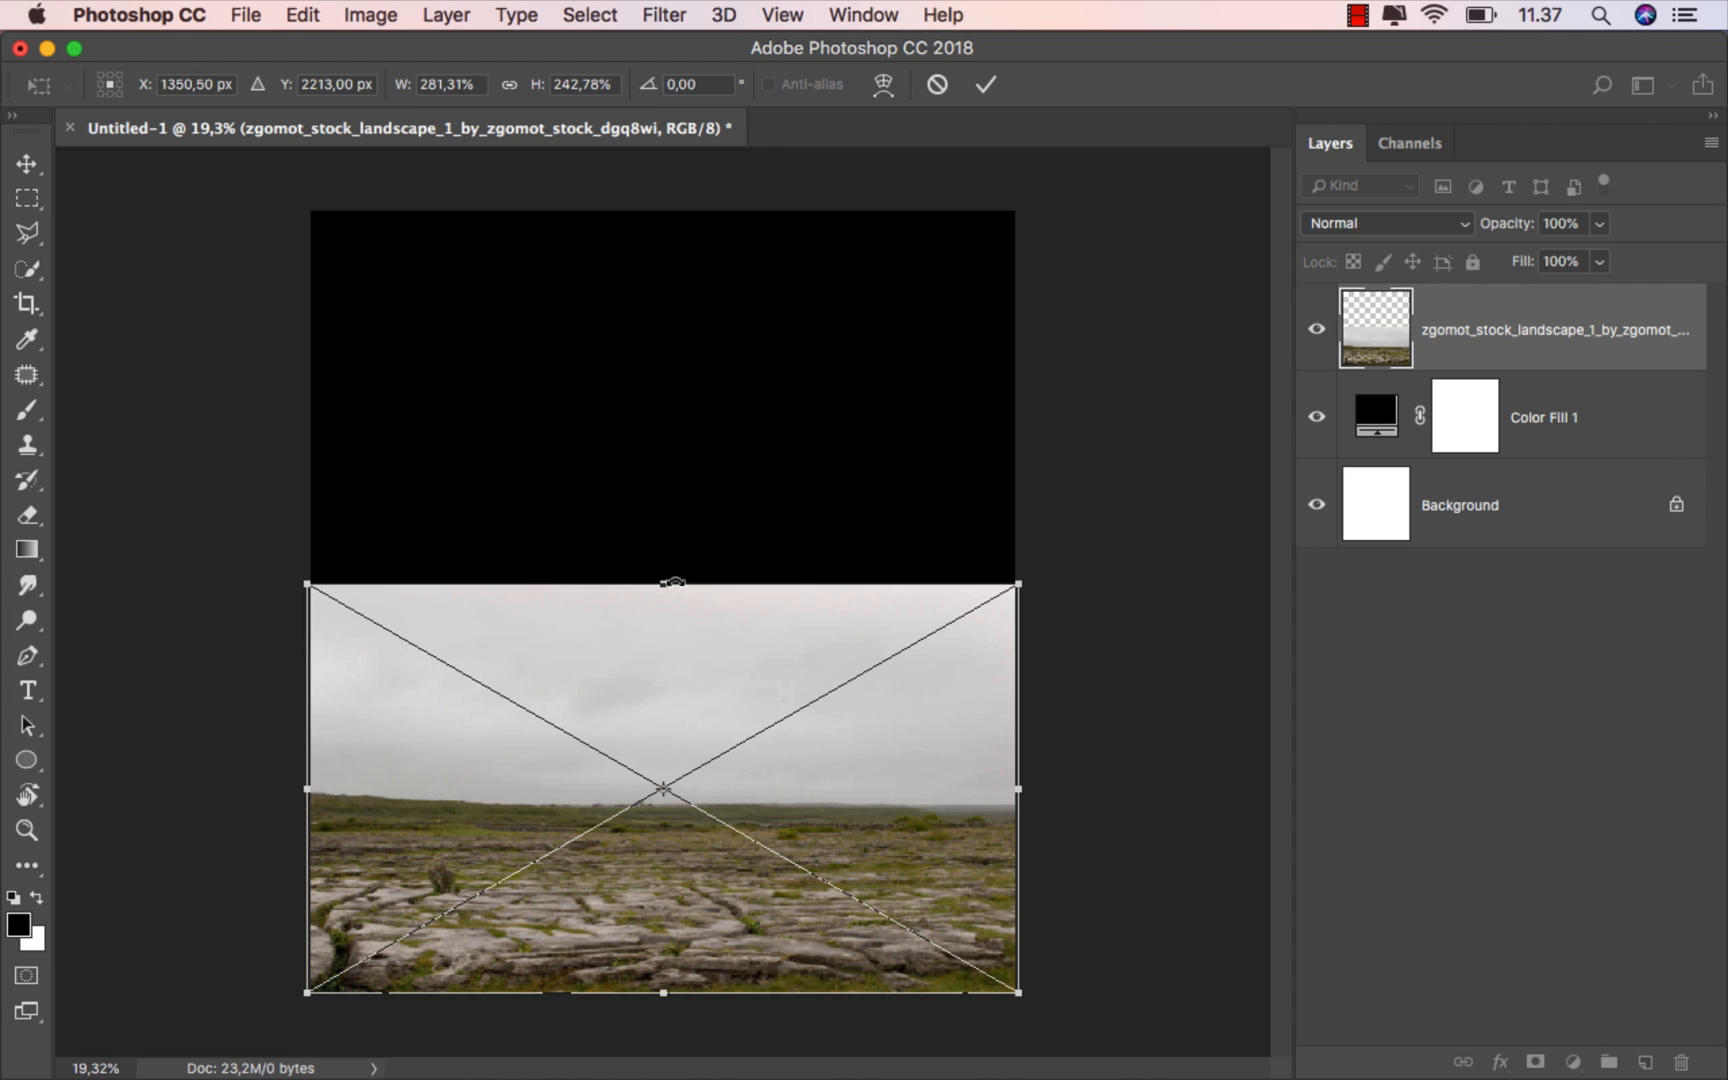
click(984, 86)
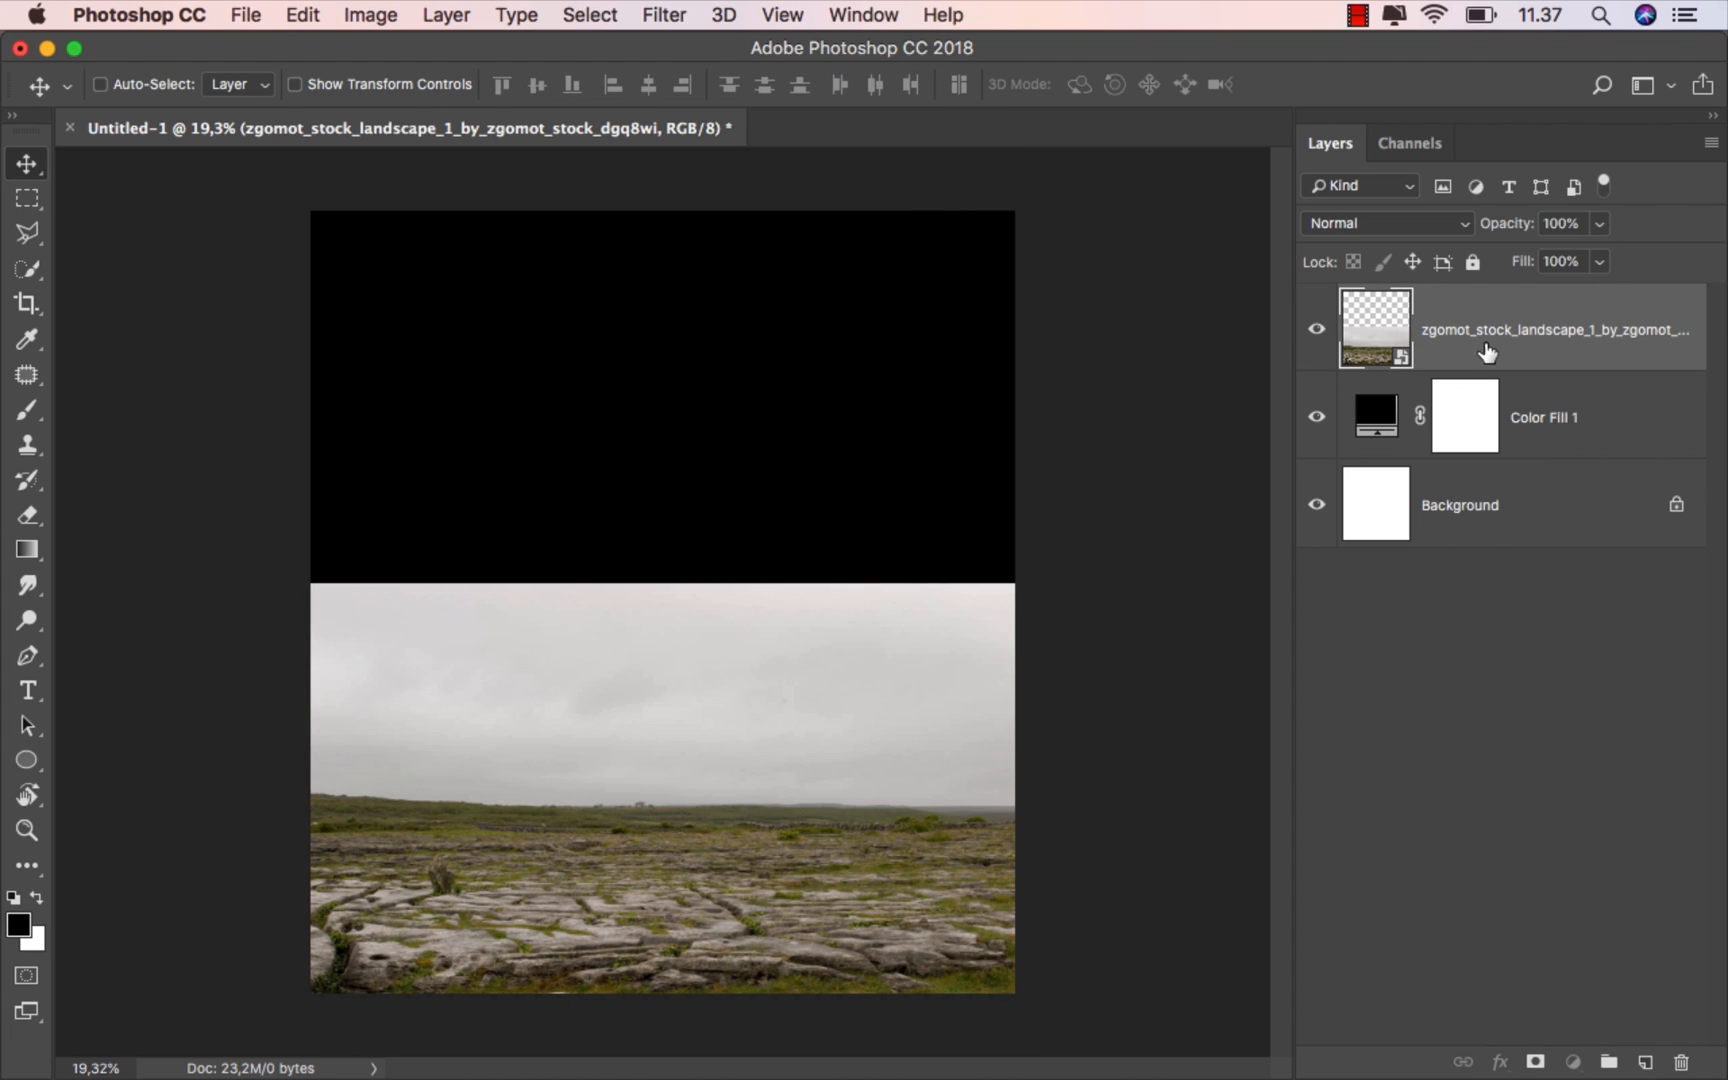
Add a layer mask to the landscape and draw a vertical black-to-transparent linear gradient that hides the sky above the horizon
click(1535, 1062)
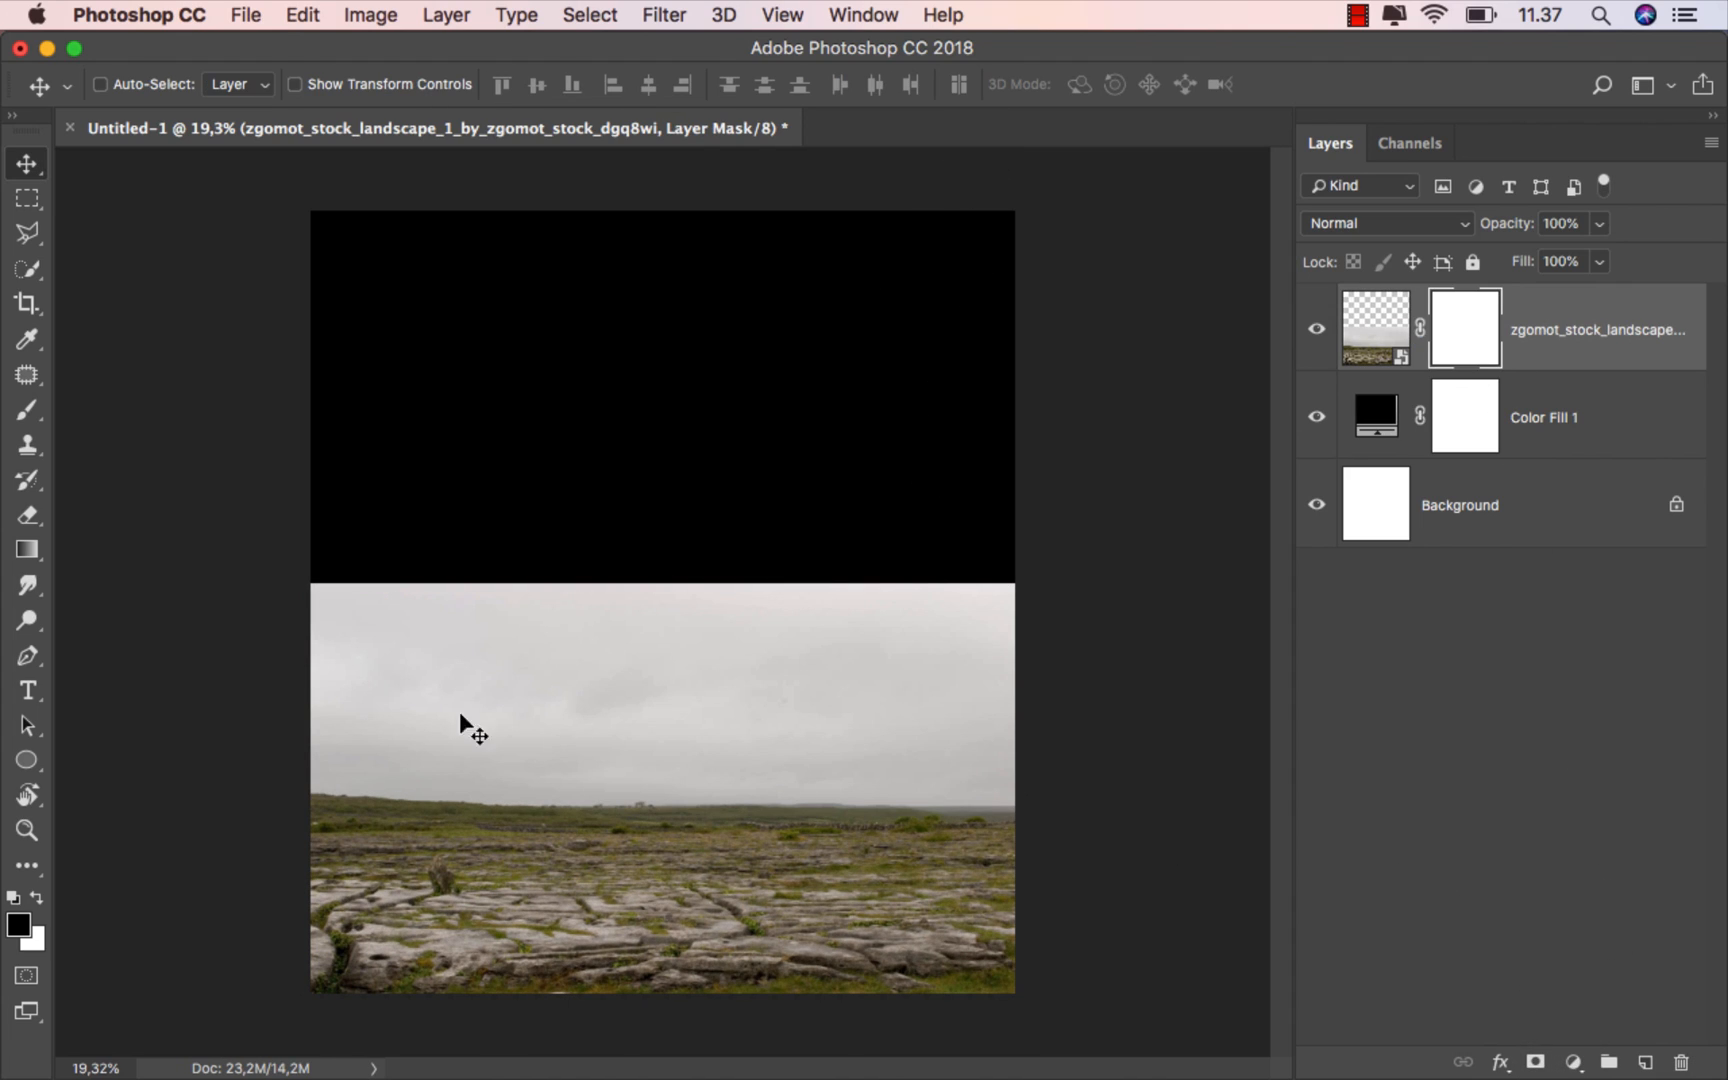
drag(27, 549, 150, 546)
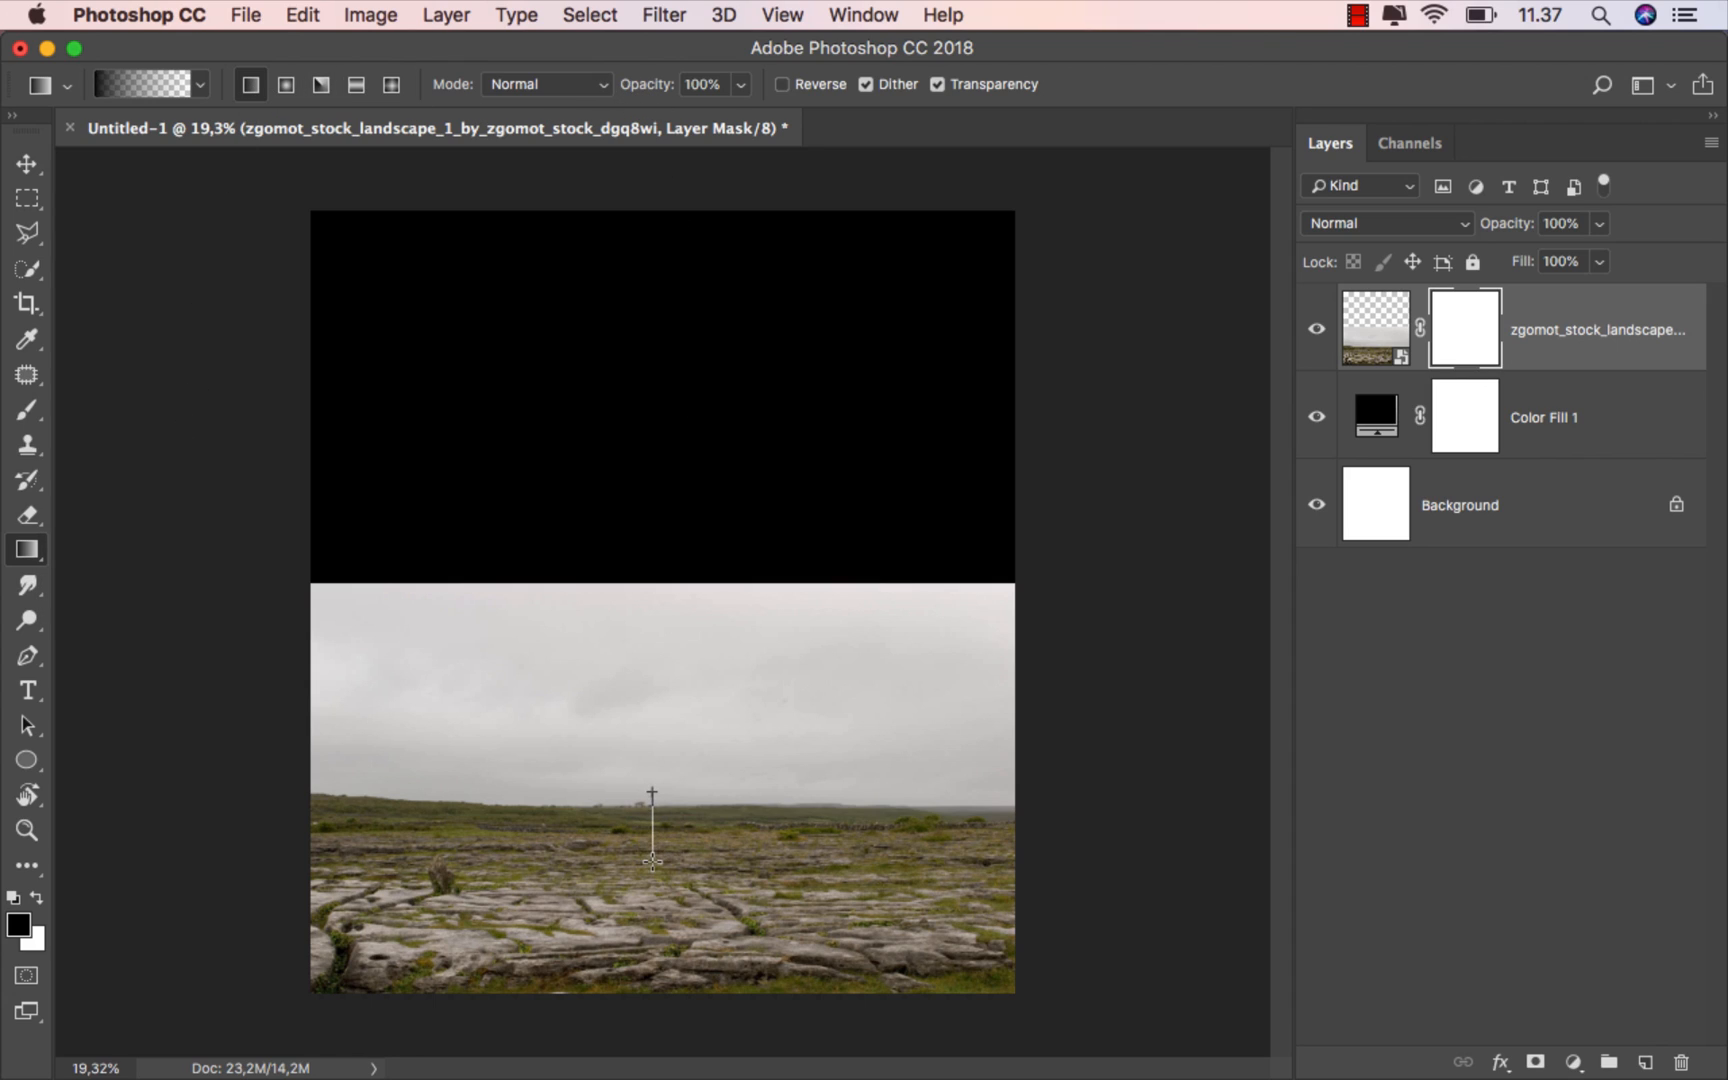
drag(652, 860, 648, 872)
drag(653, 648, 652, 875)
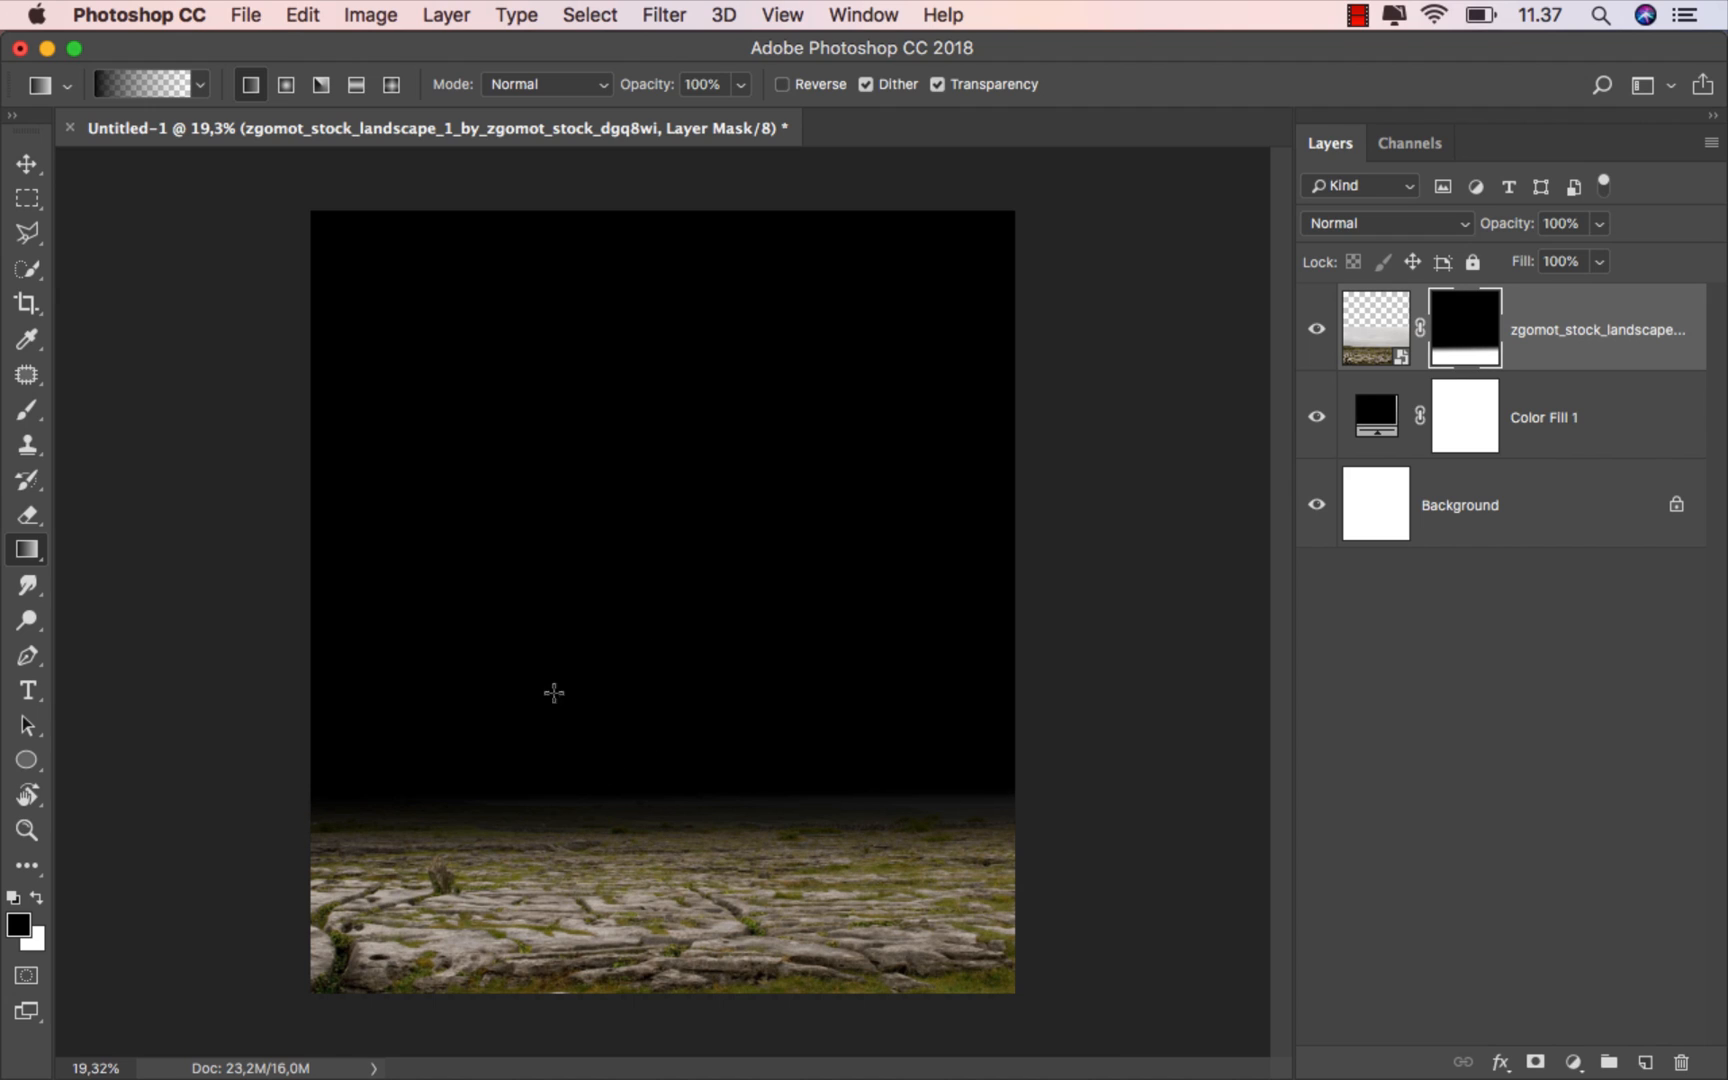
click(10, 150)
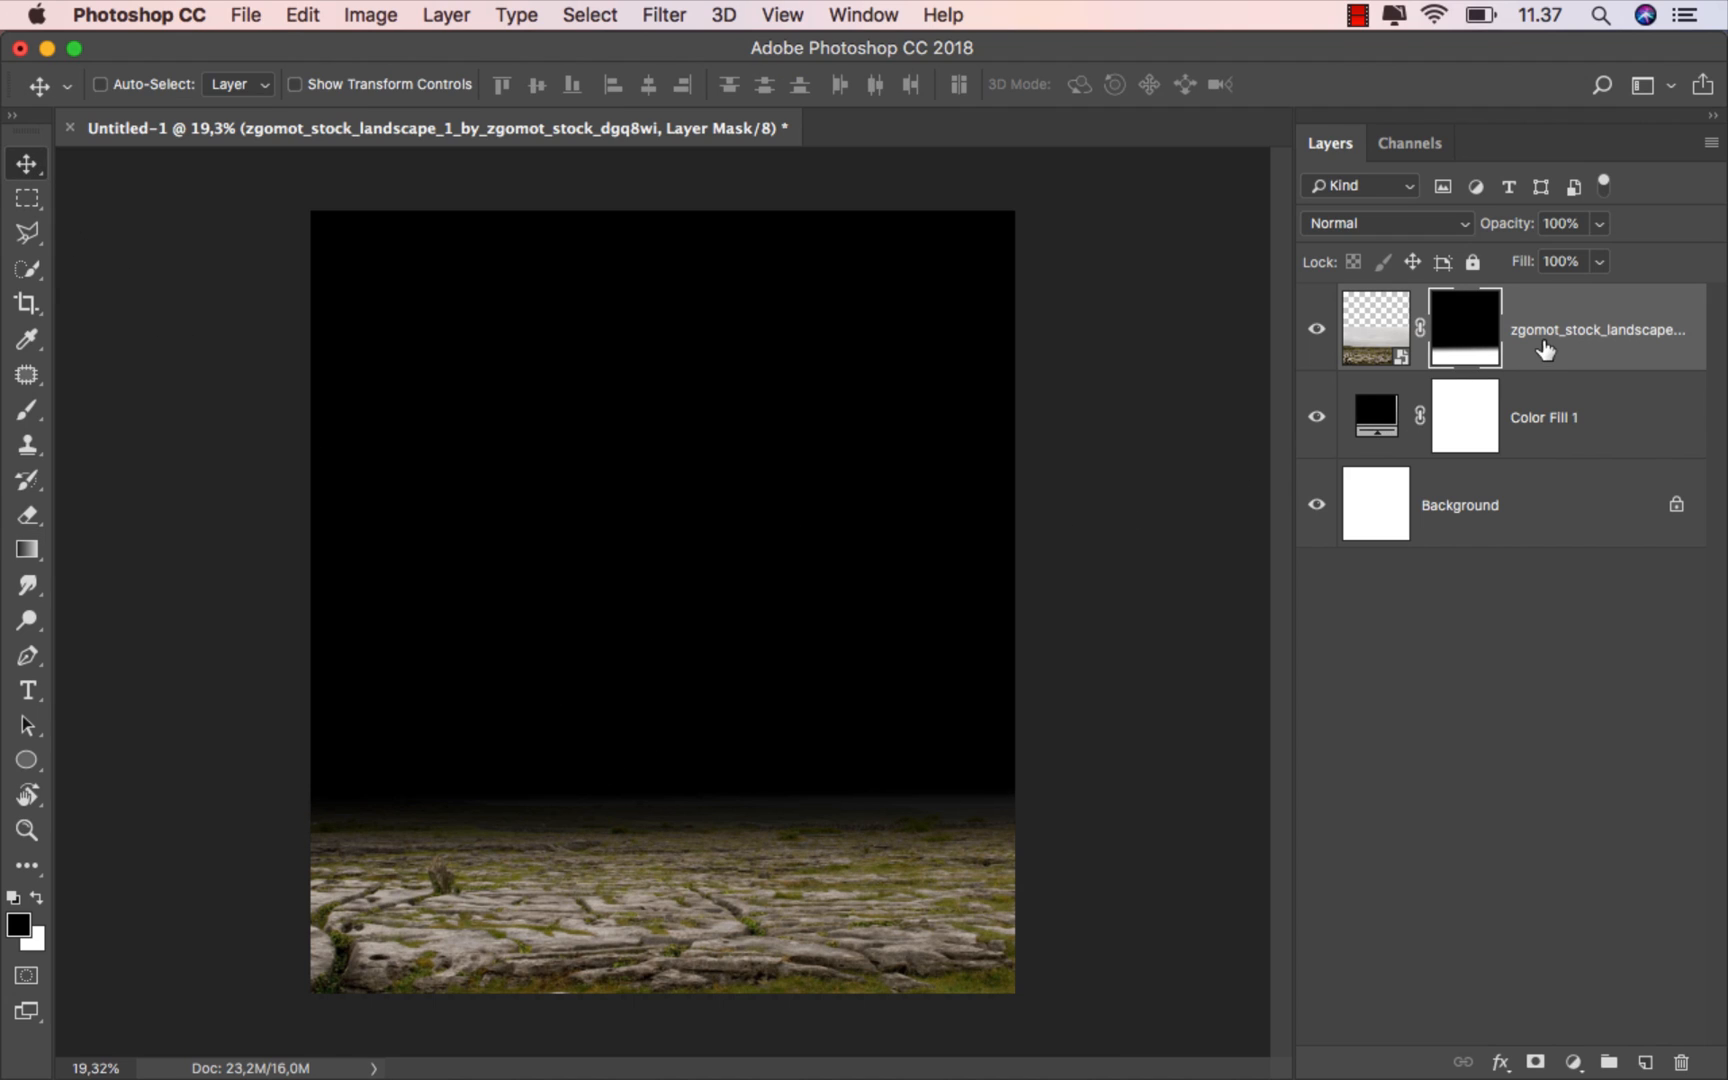
Add a Brightness/Contrast adjustment clipped to the landscape layer with brightness -52 and contrast 63
click(1548, 342)
click(1573, 1062)
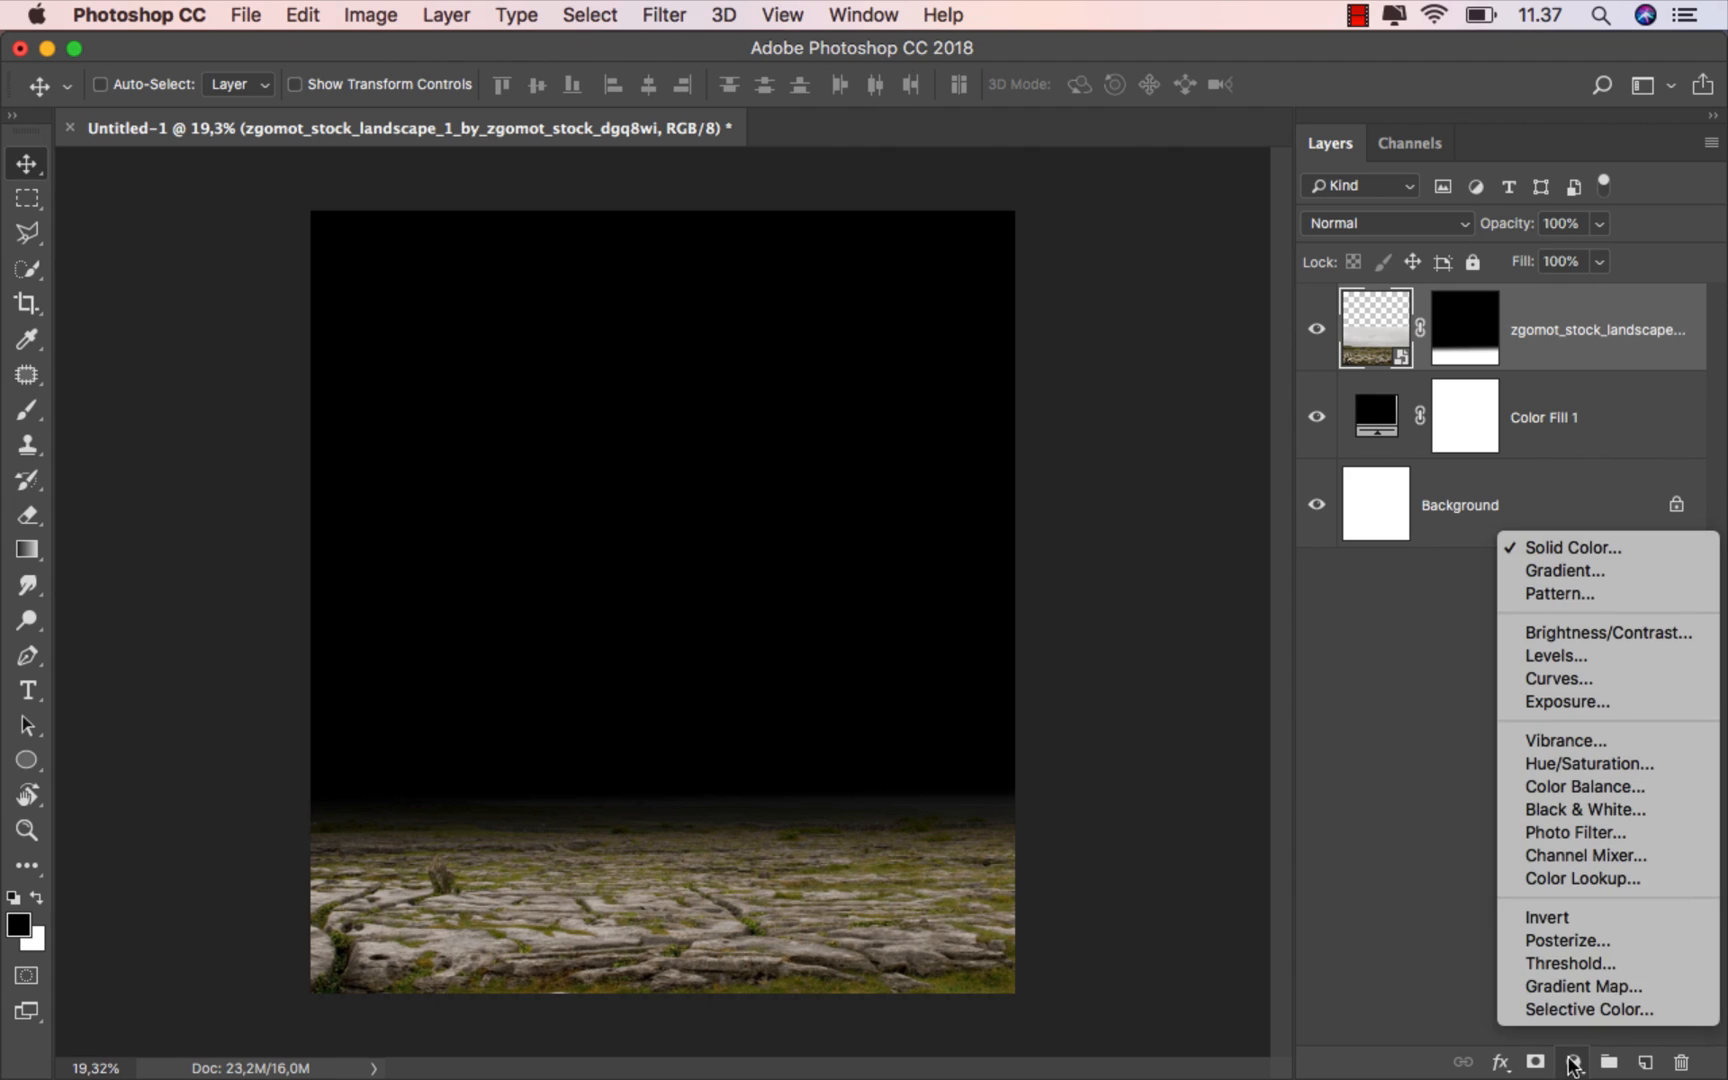
click(1624, 634)
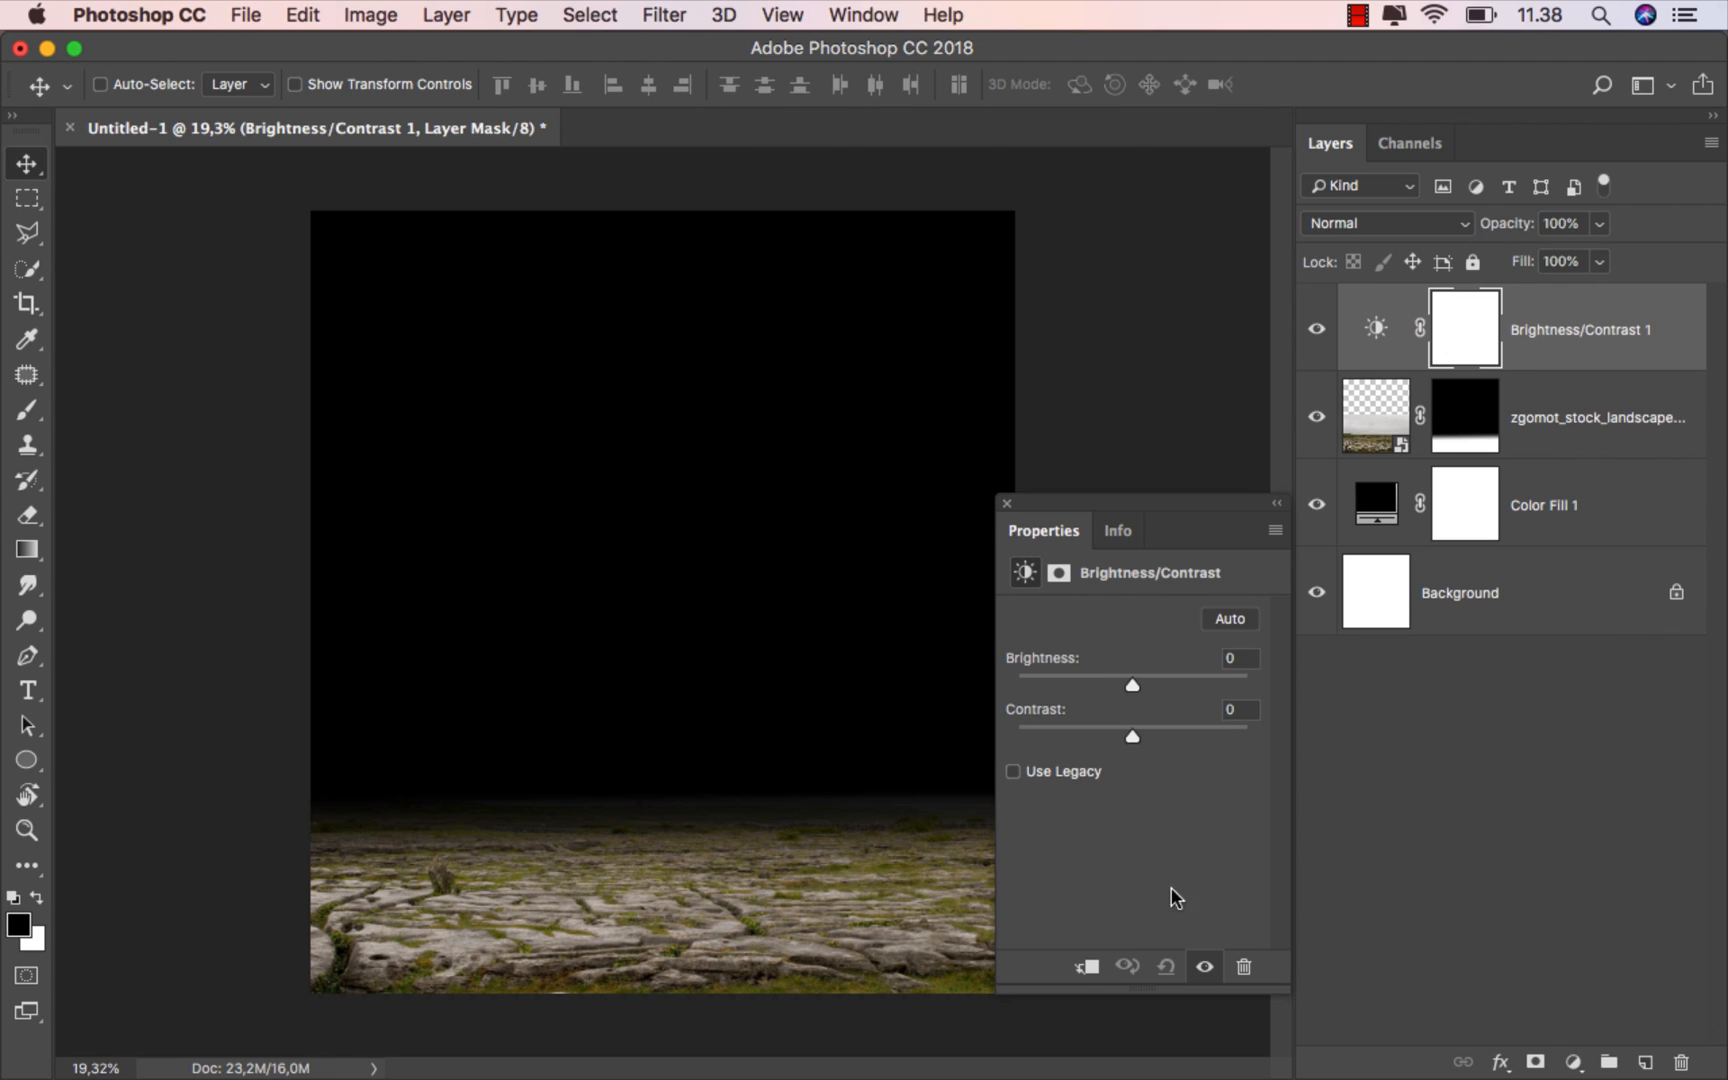
click(1089, 966)
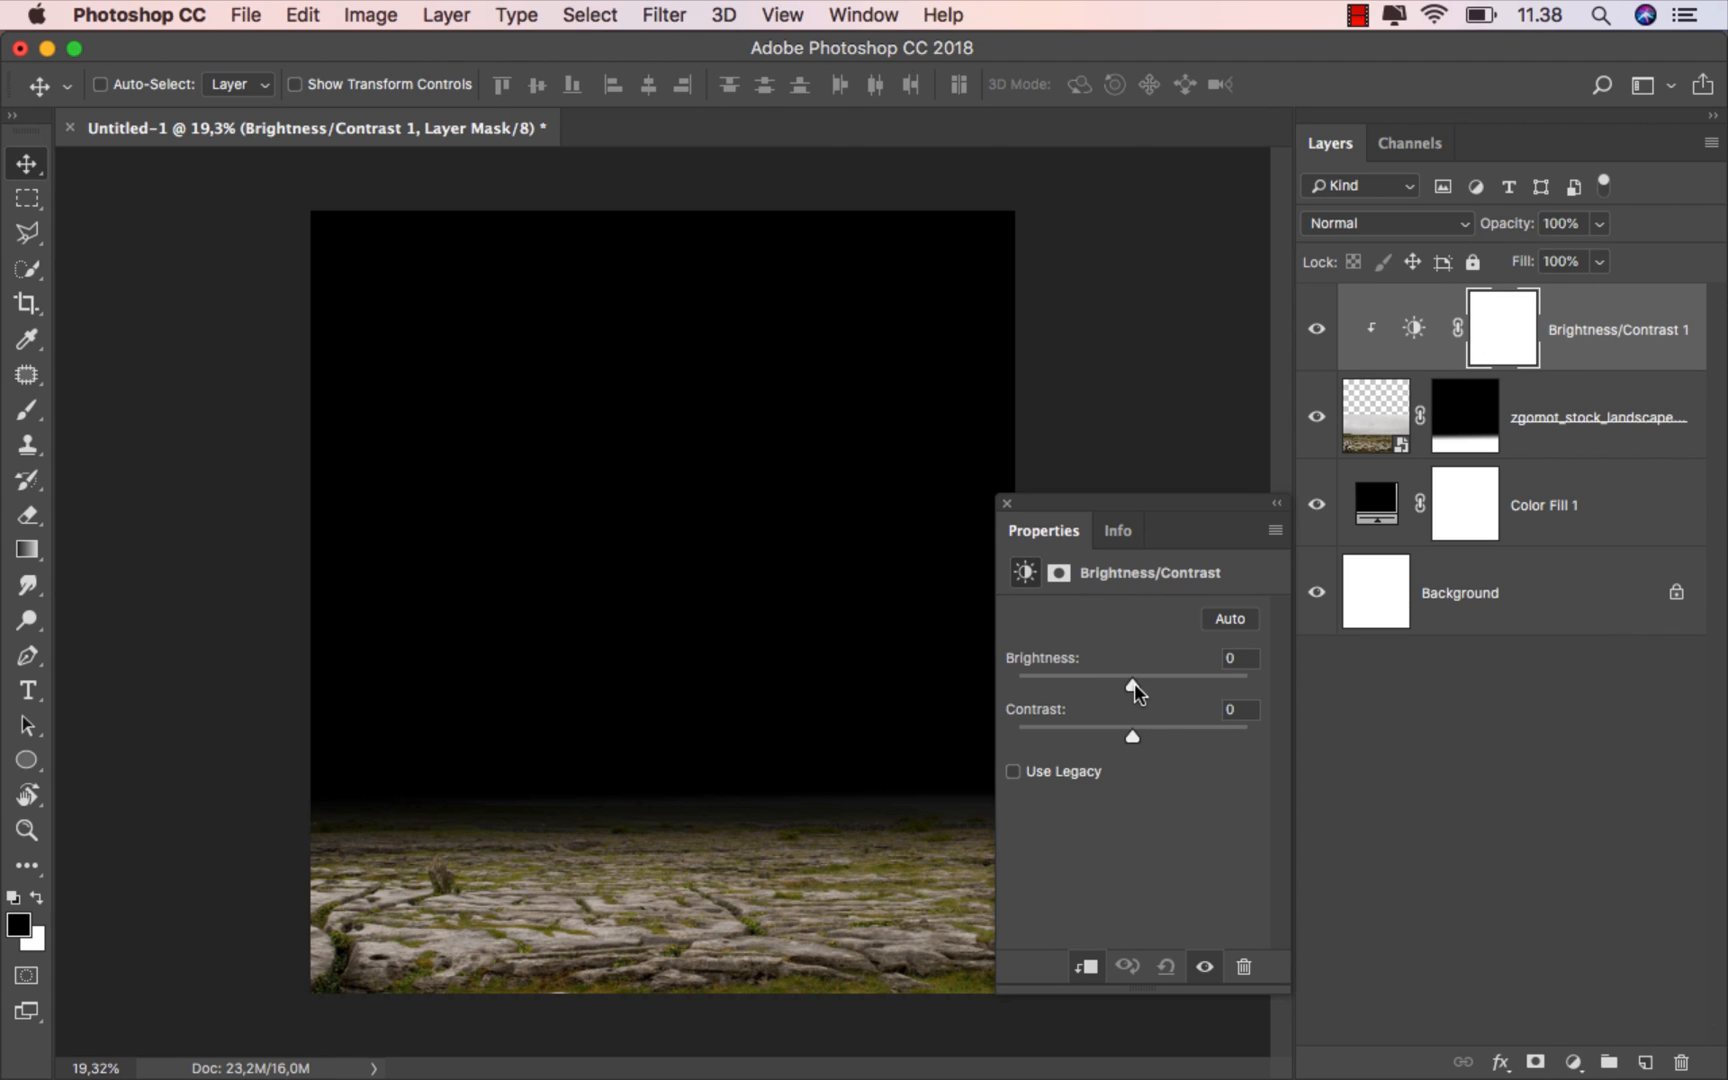
drag(1134, 683, 1091, 676)
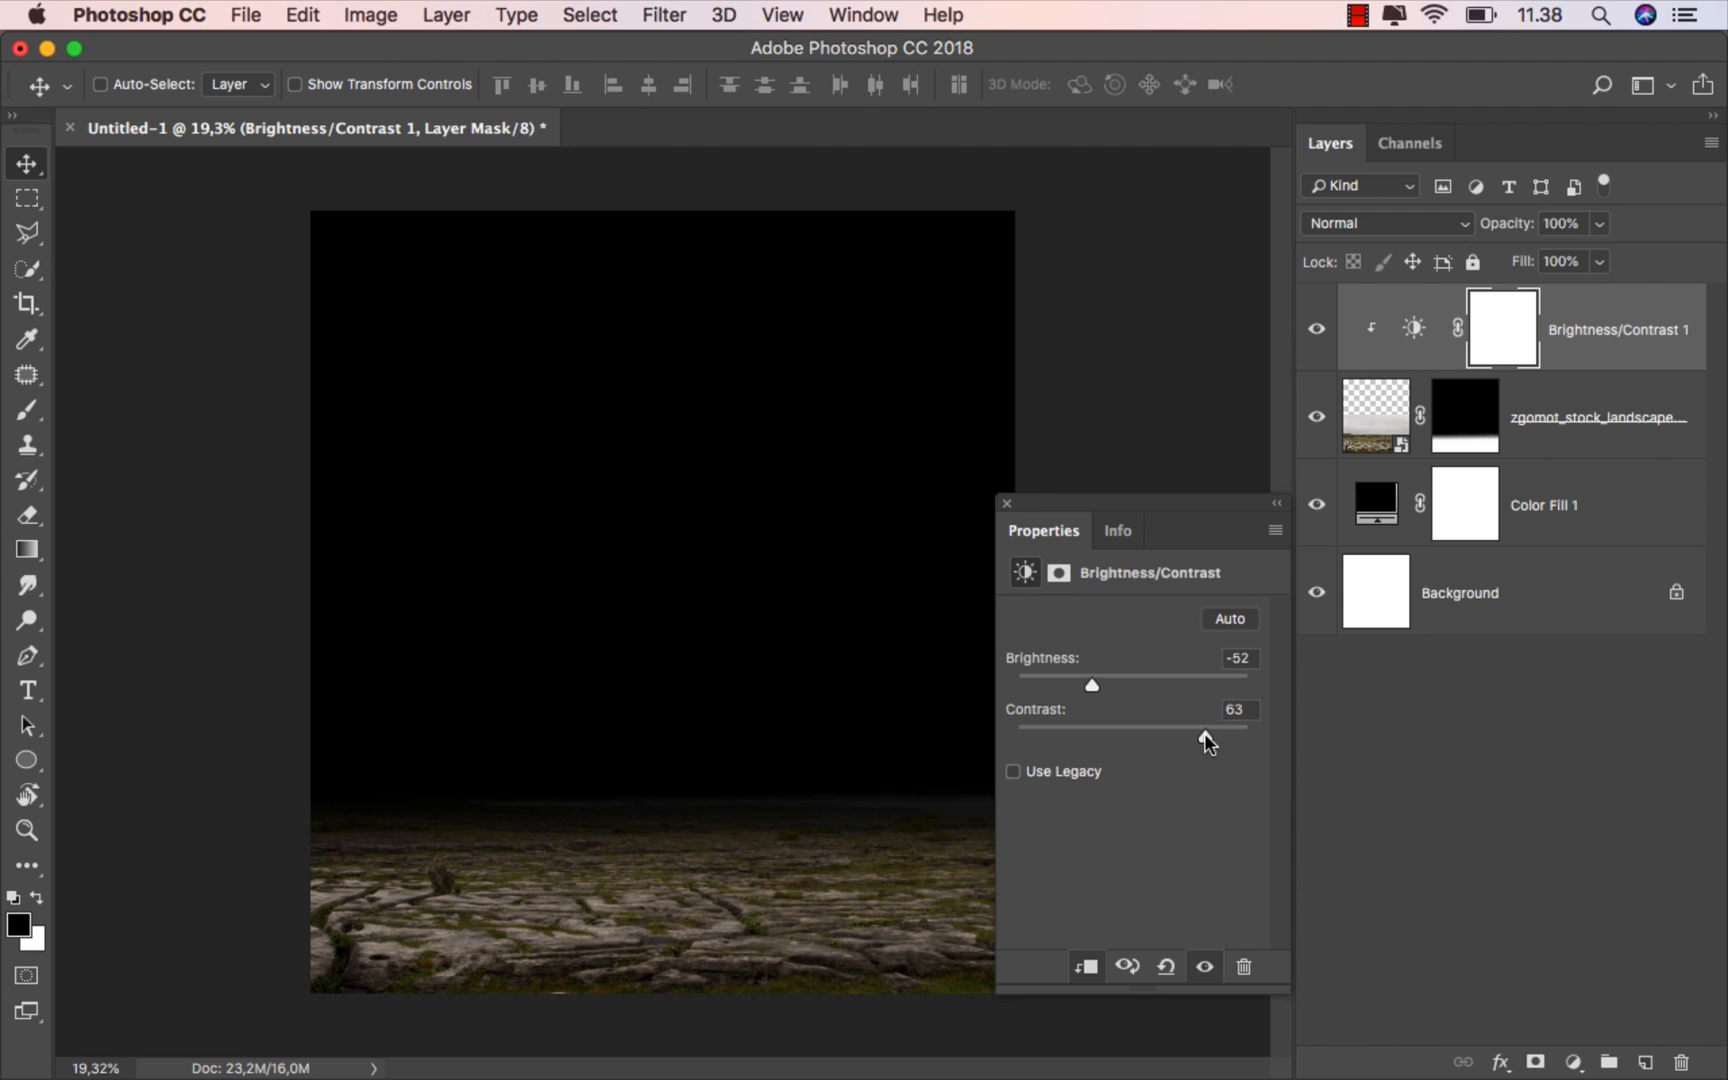
click(1007, 503)
click(1316, 328)
click(1316, 328)
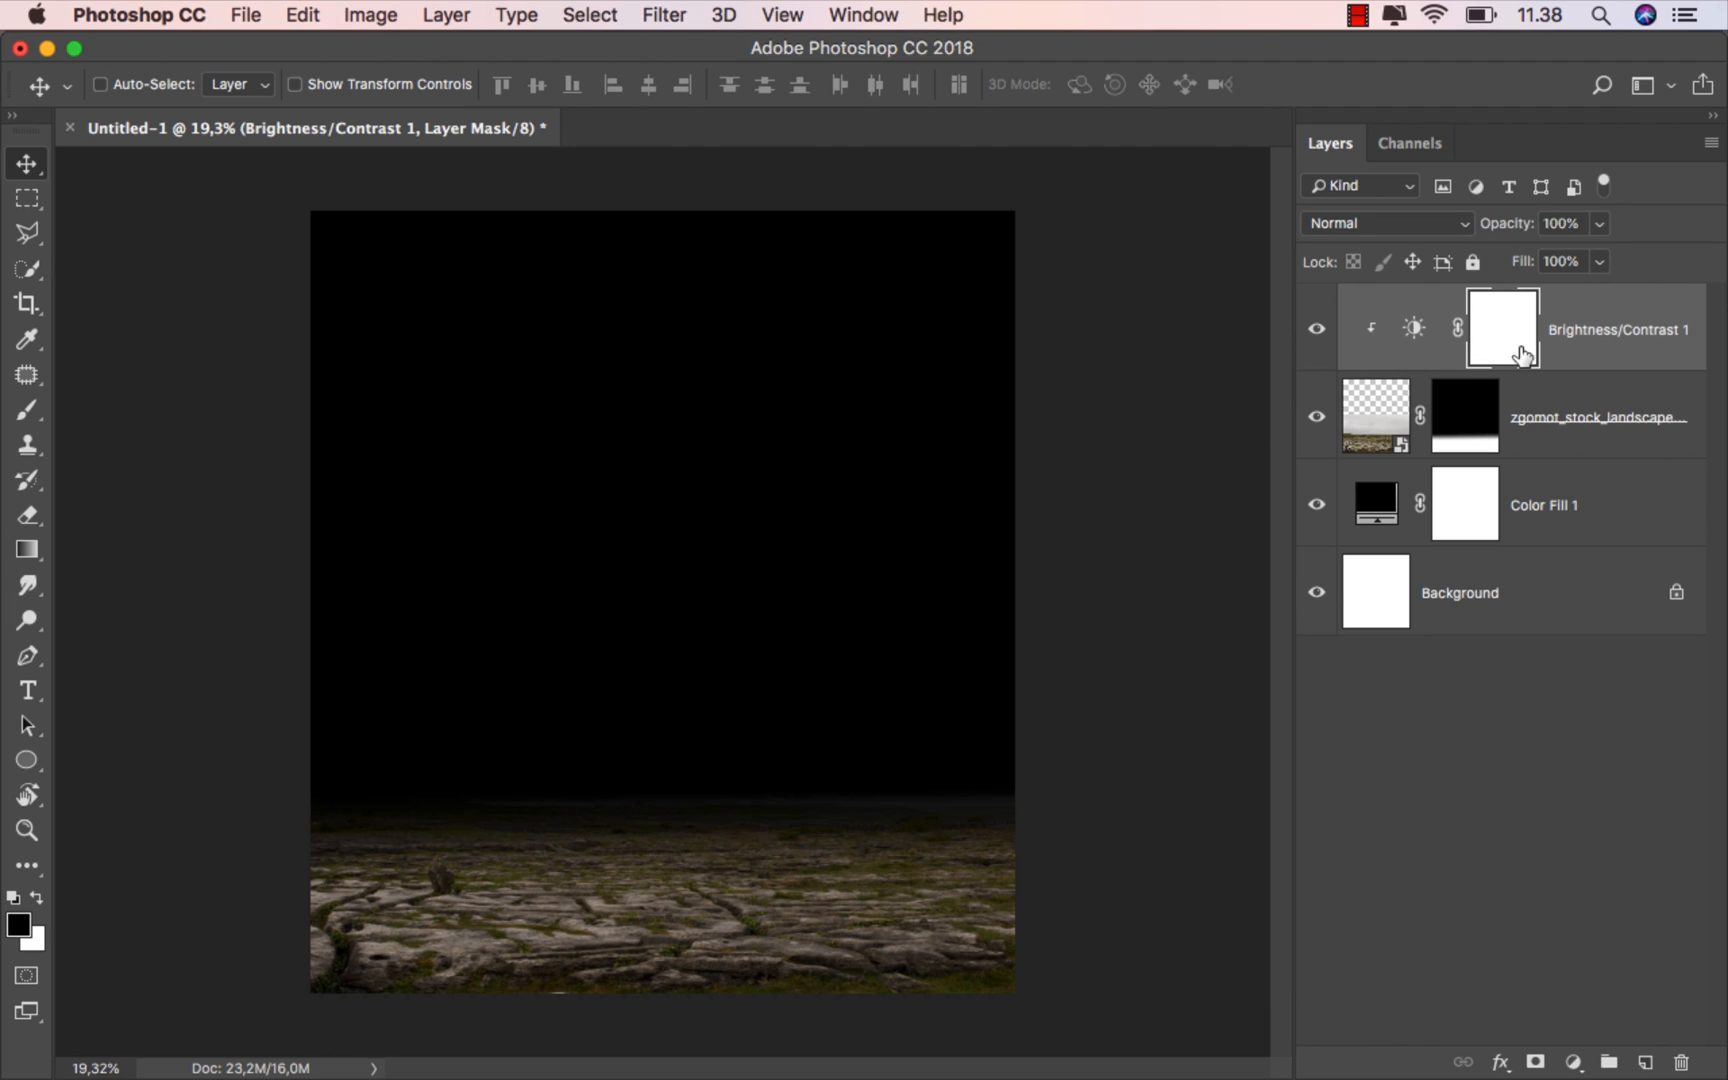
Add a black-to-white Gradient Map clipped to the landscape and set its blend mode to Soft Light
click(1602, 342)
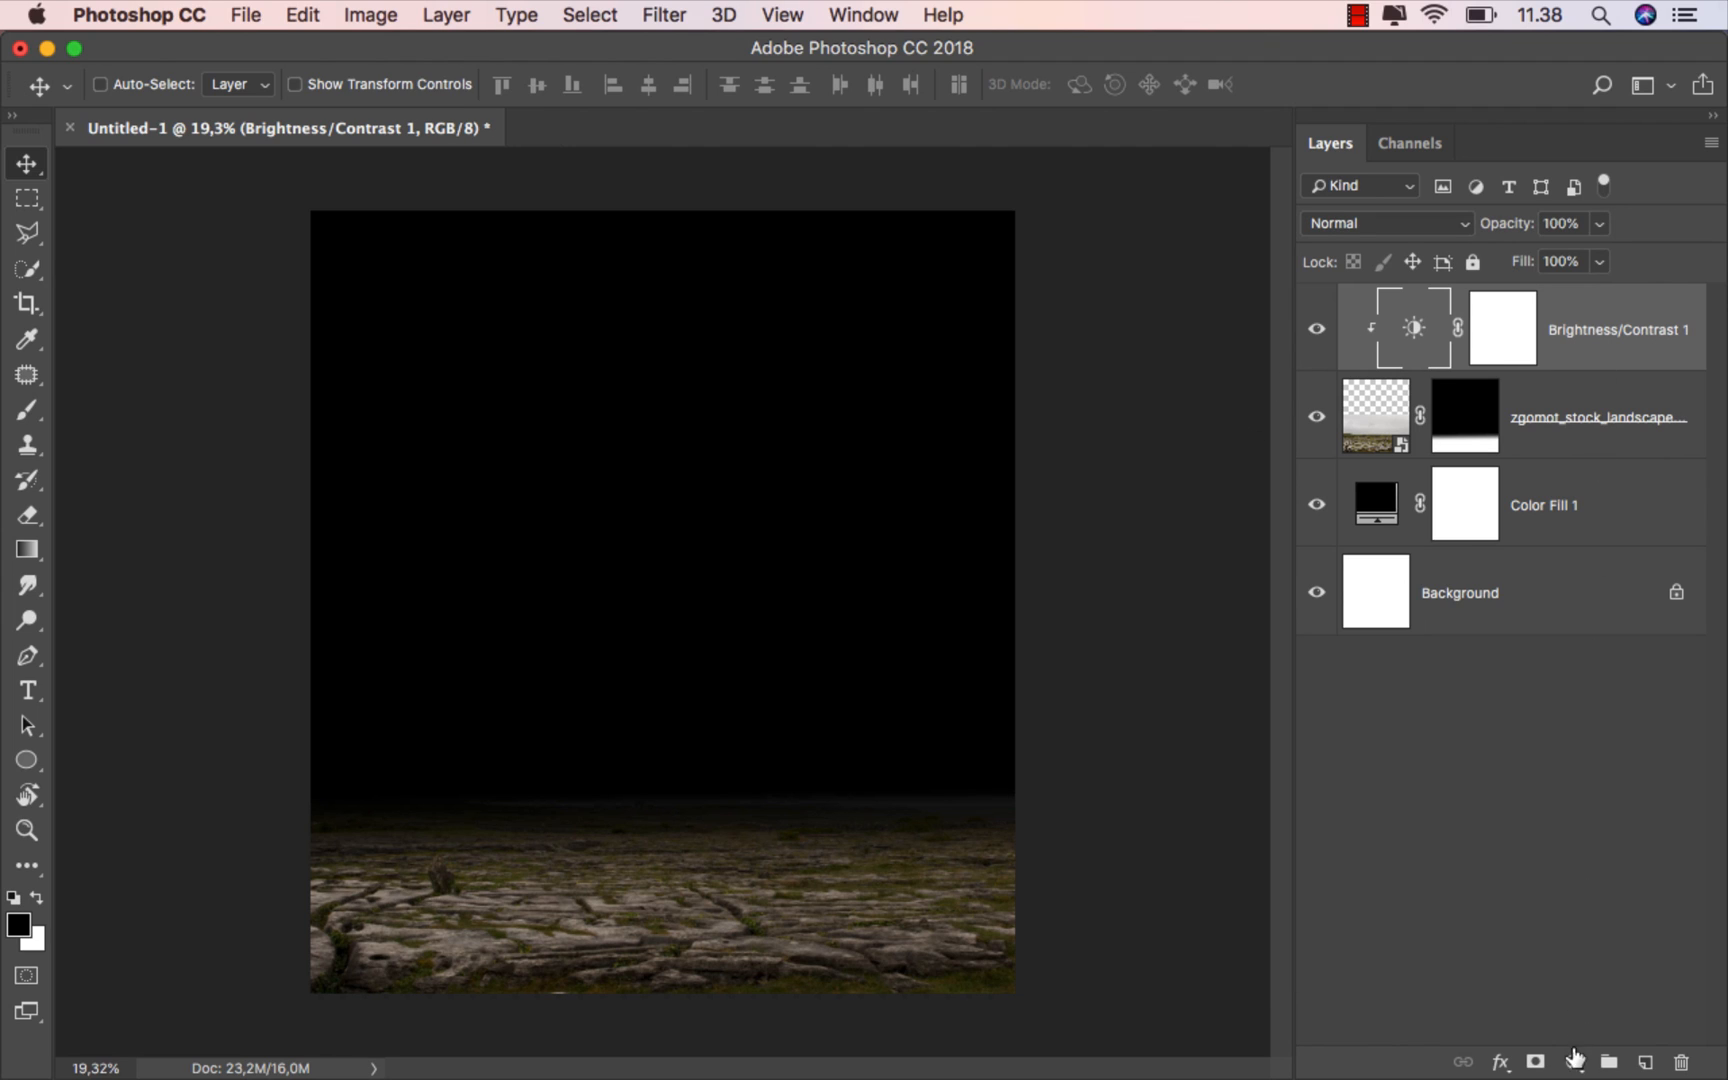
click(1574, 1058)
click(1606, 985)
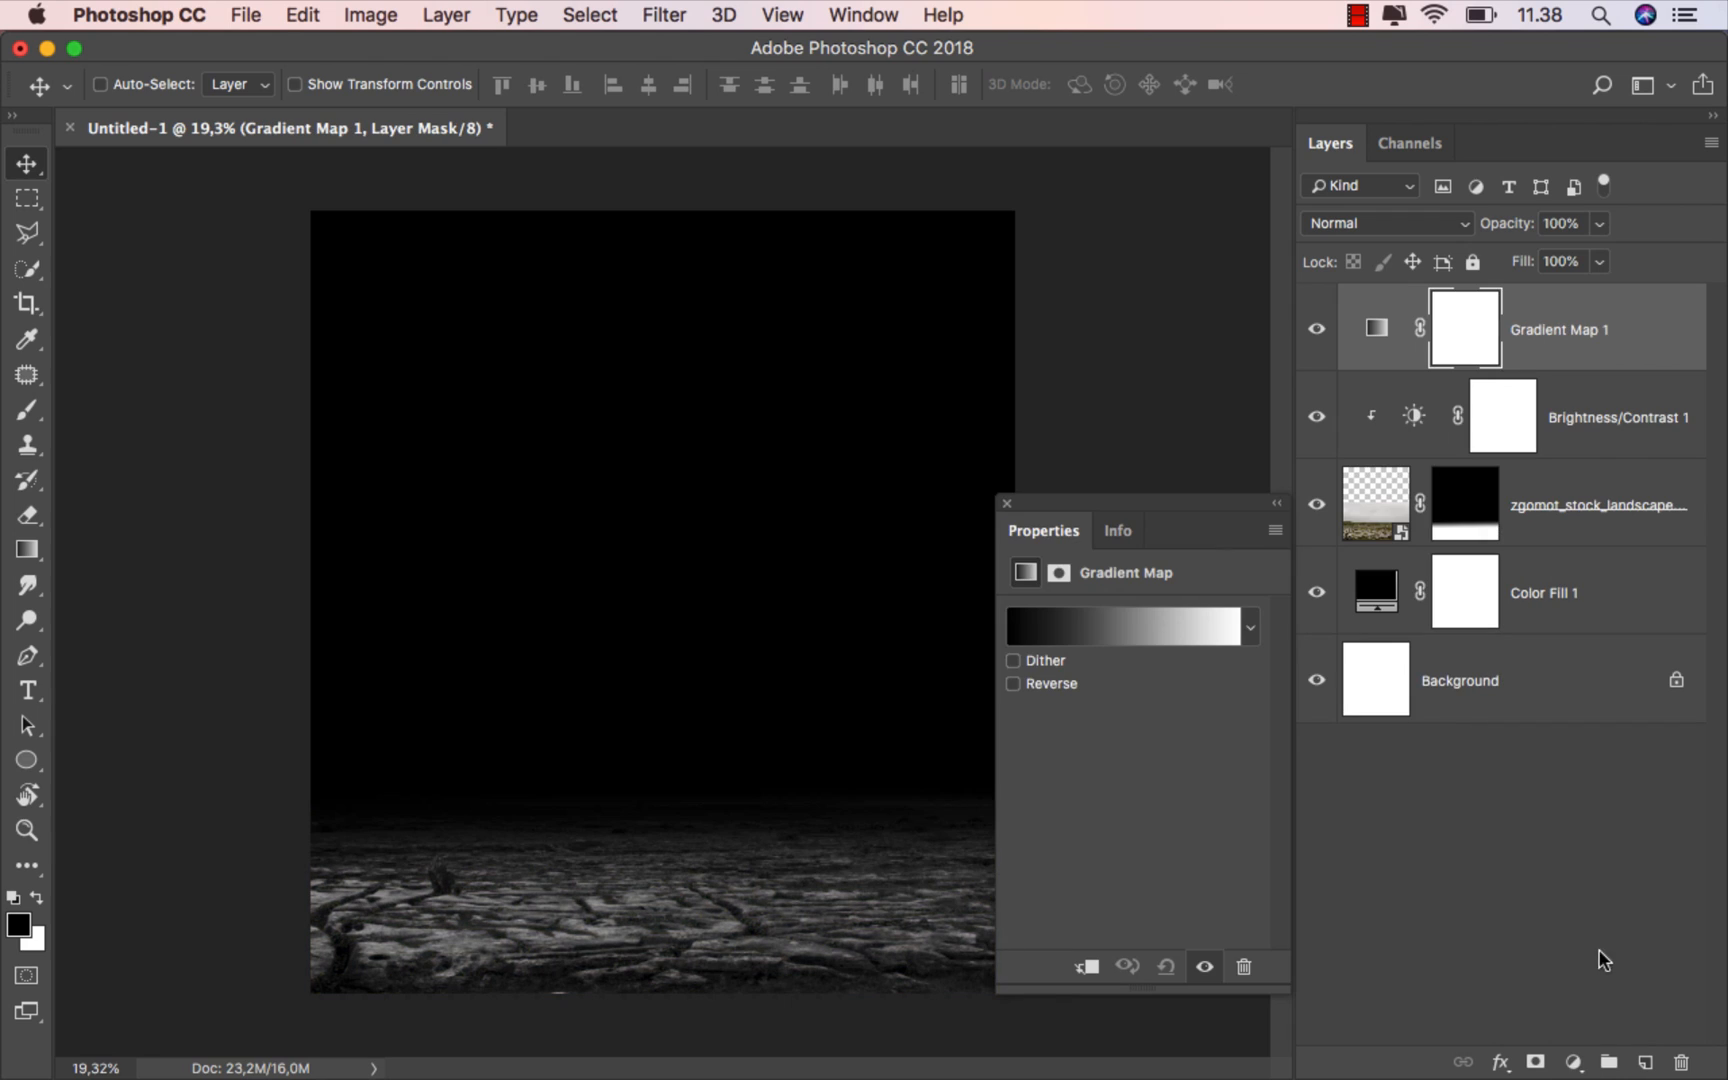
click(1086, 966)
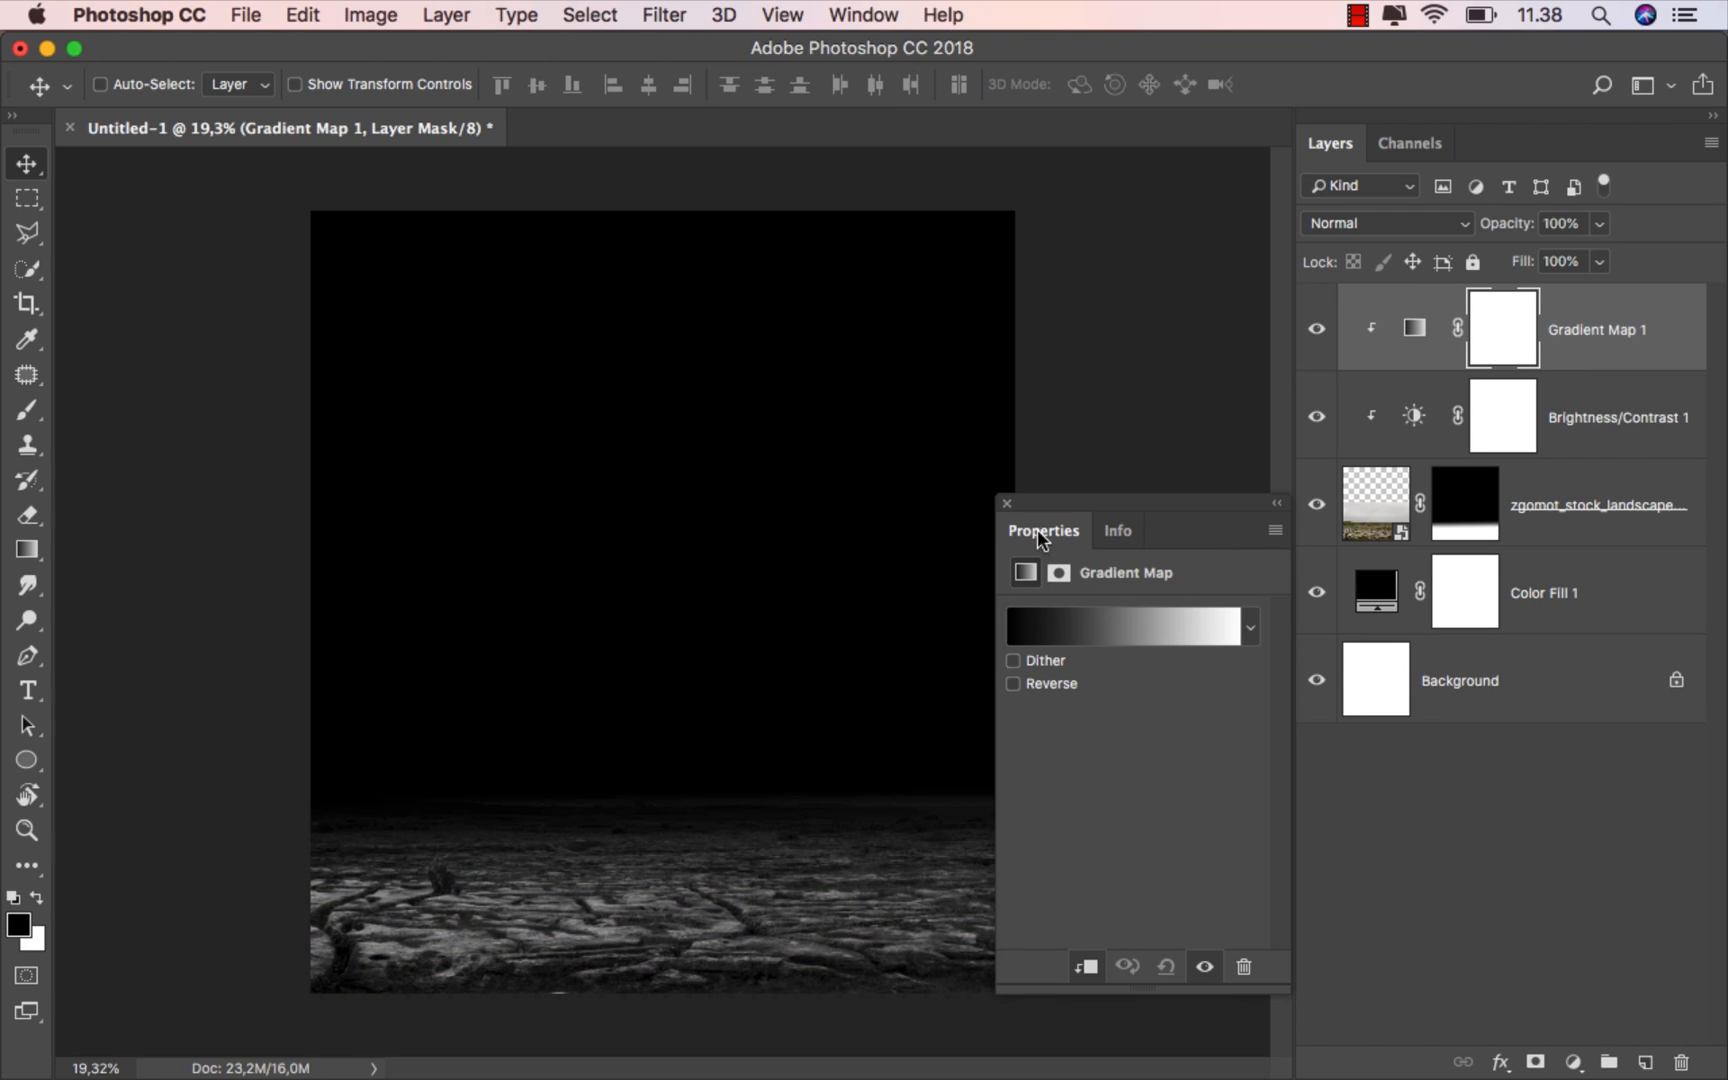
click(1004, 504)
click(1366, 222)
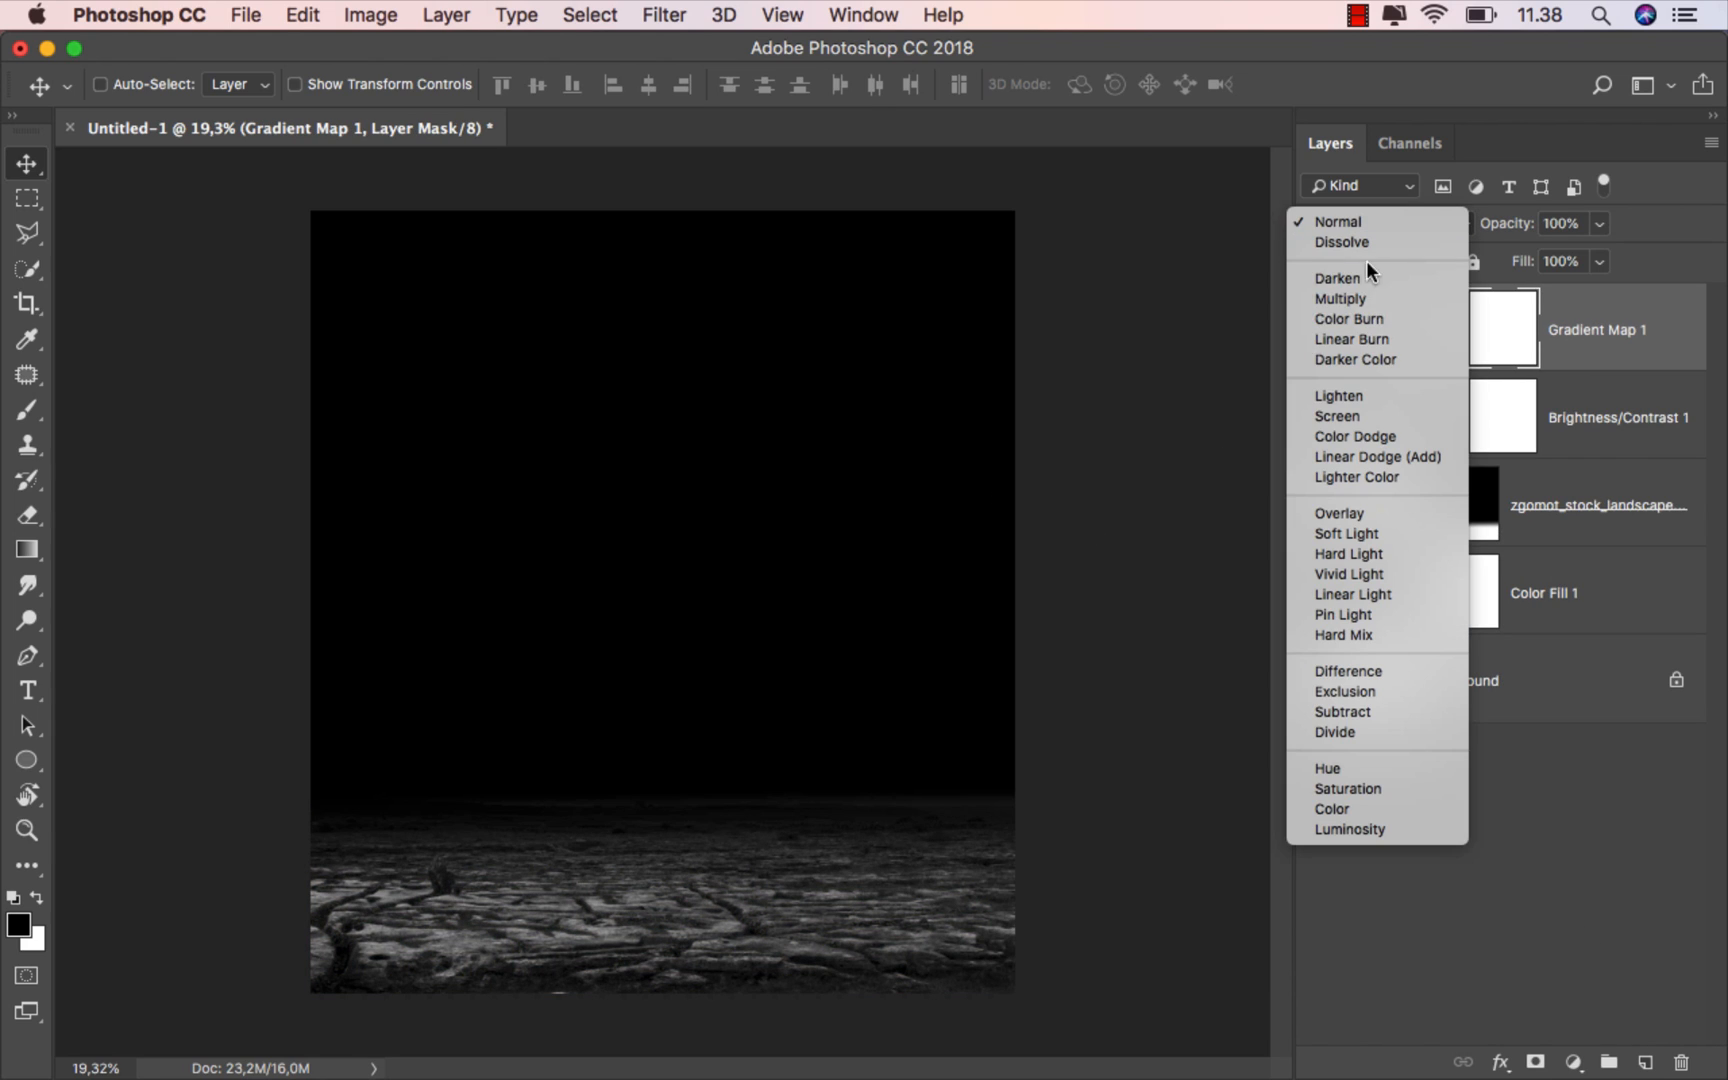
click(1364, 536)
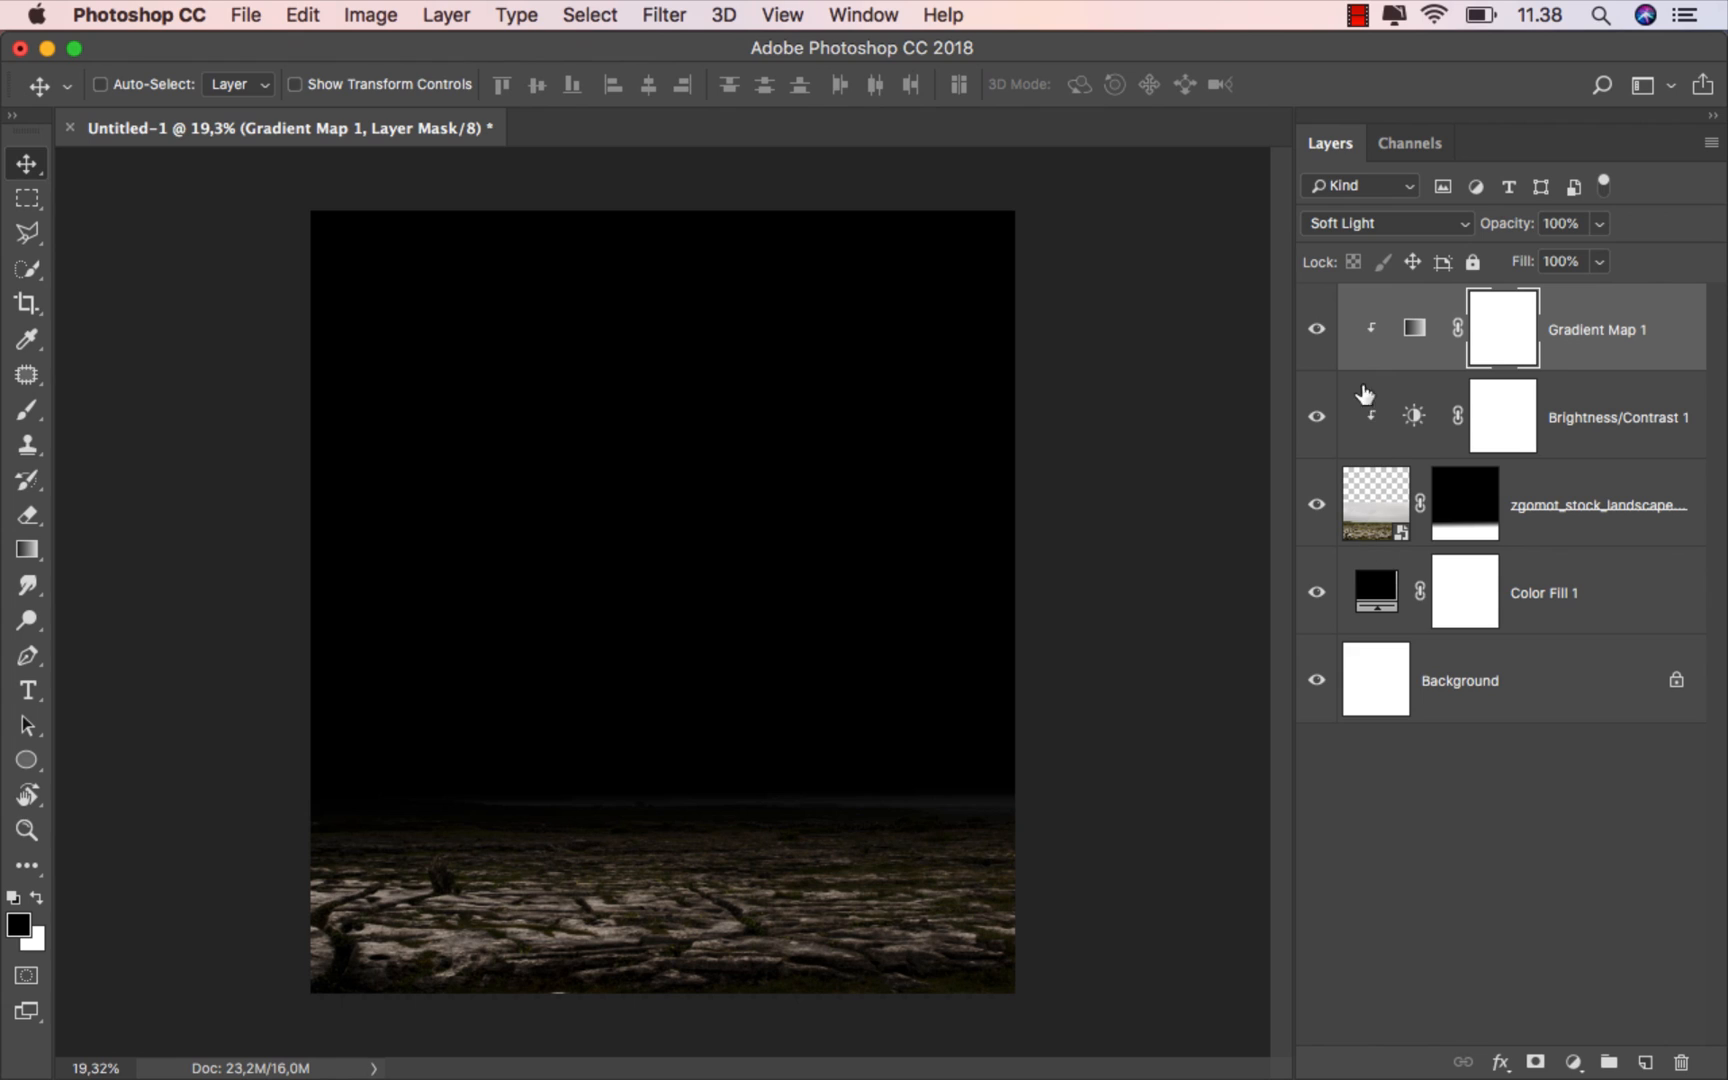
click(1318, 332)
click(1318, 332)
key(super+2)
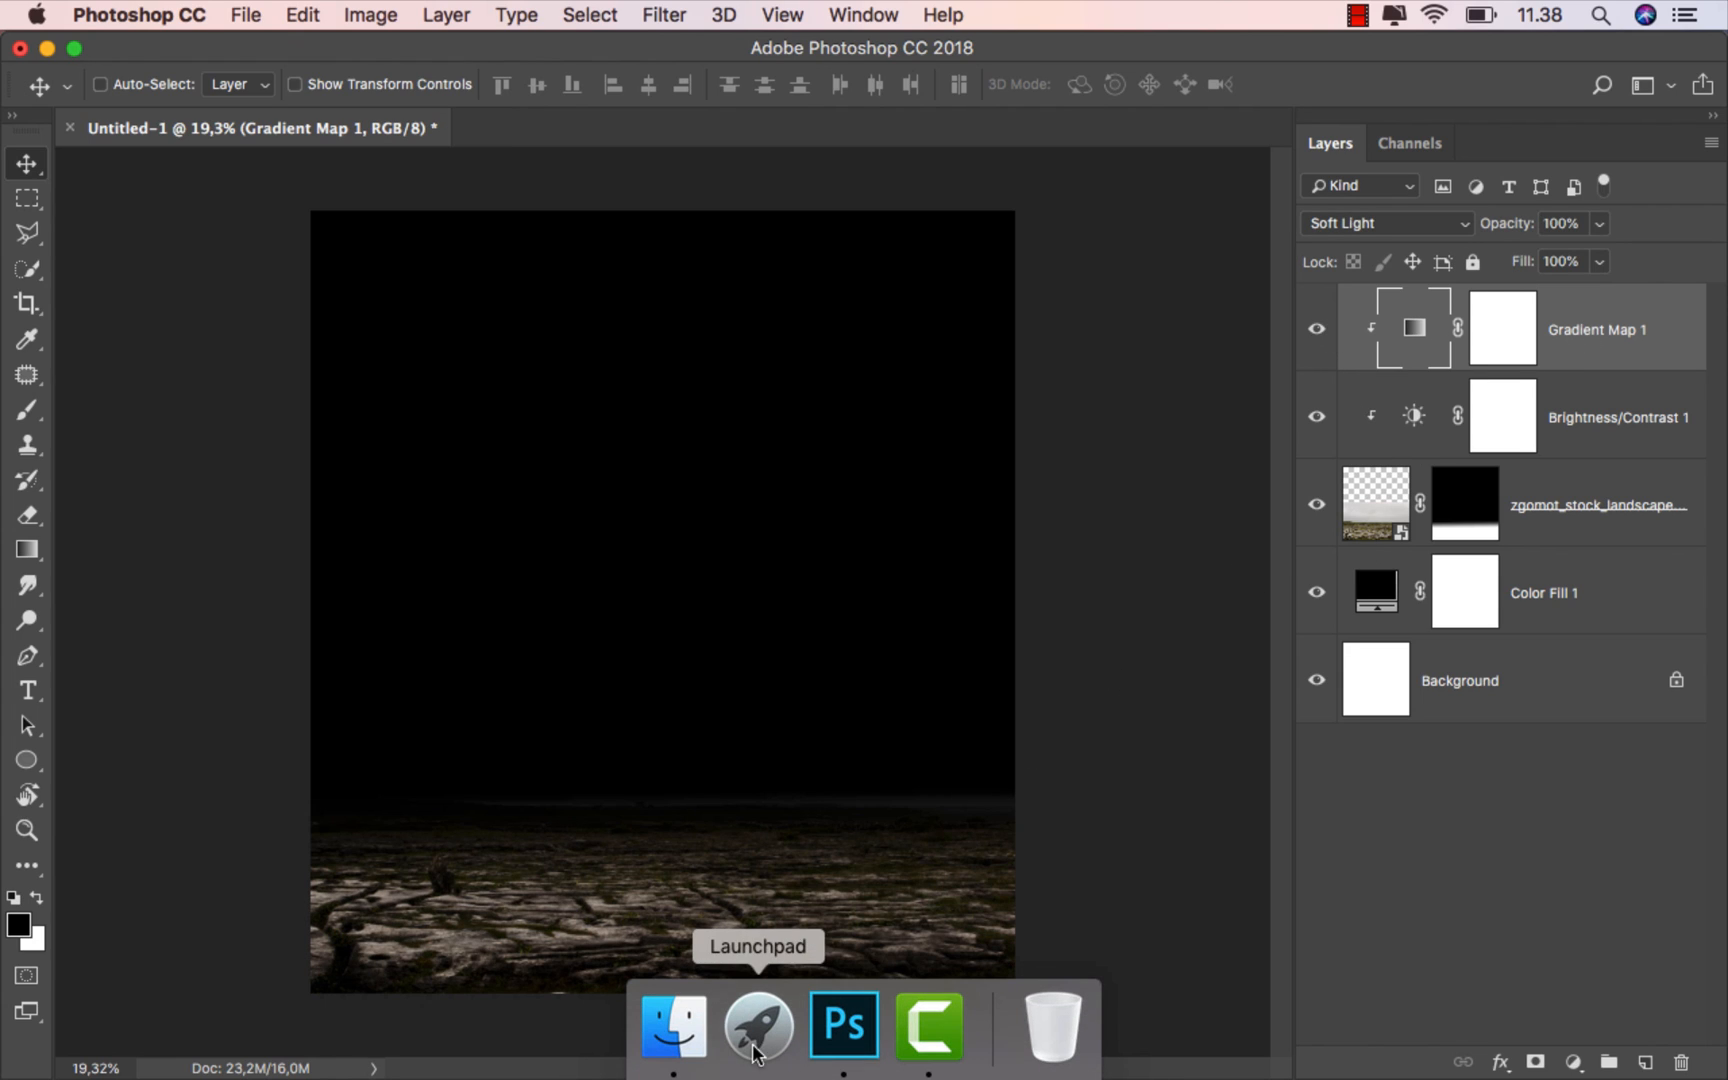
Place lamp.jpg from the Finder folder, scale it to about 127.5%, and move it into the upper part of the canvas
click(679, 1023)
drag(328, 213, 714, 645)
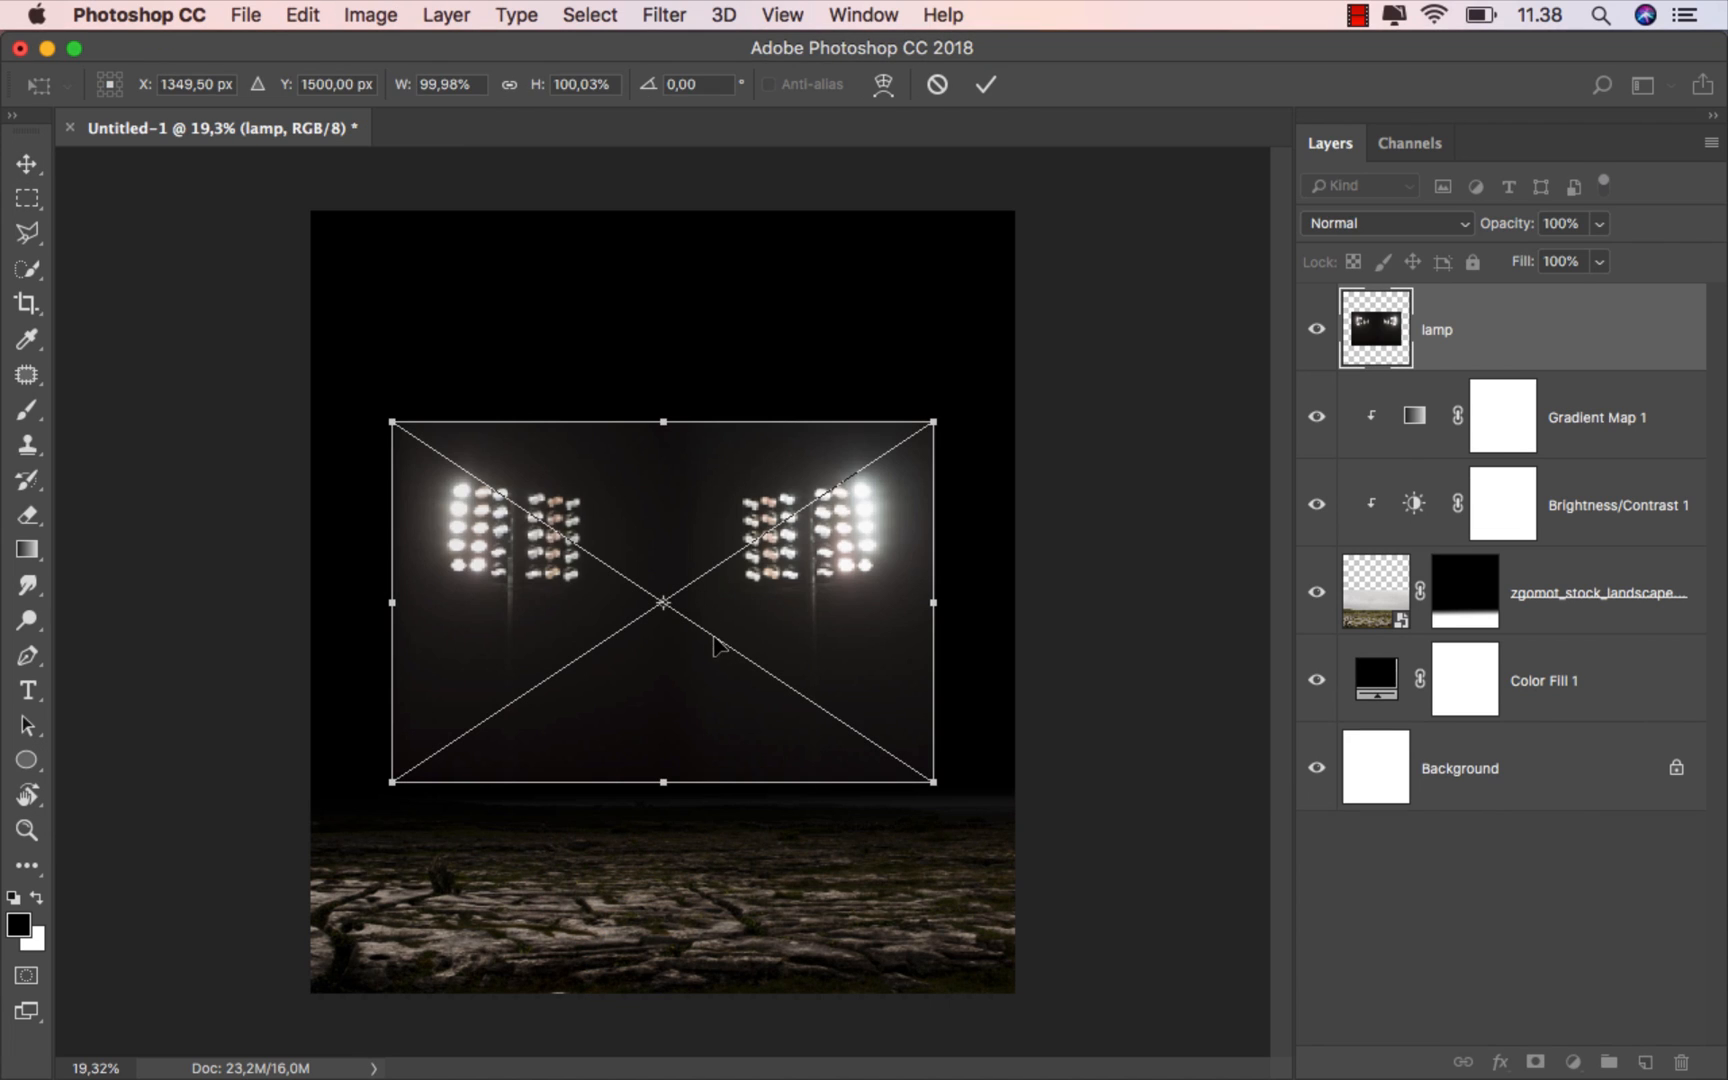
drag(931, 418, 985, 343)
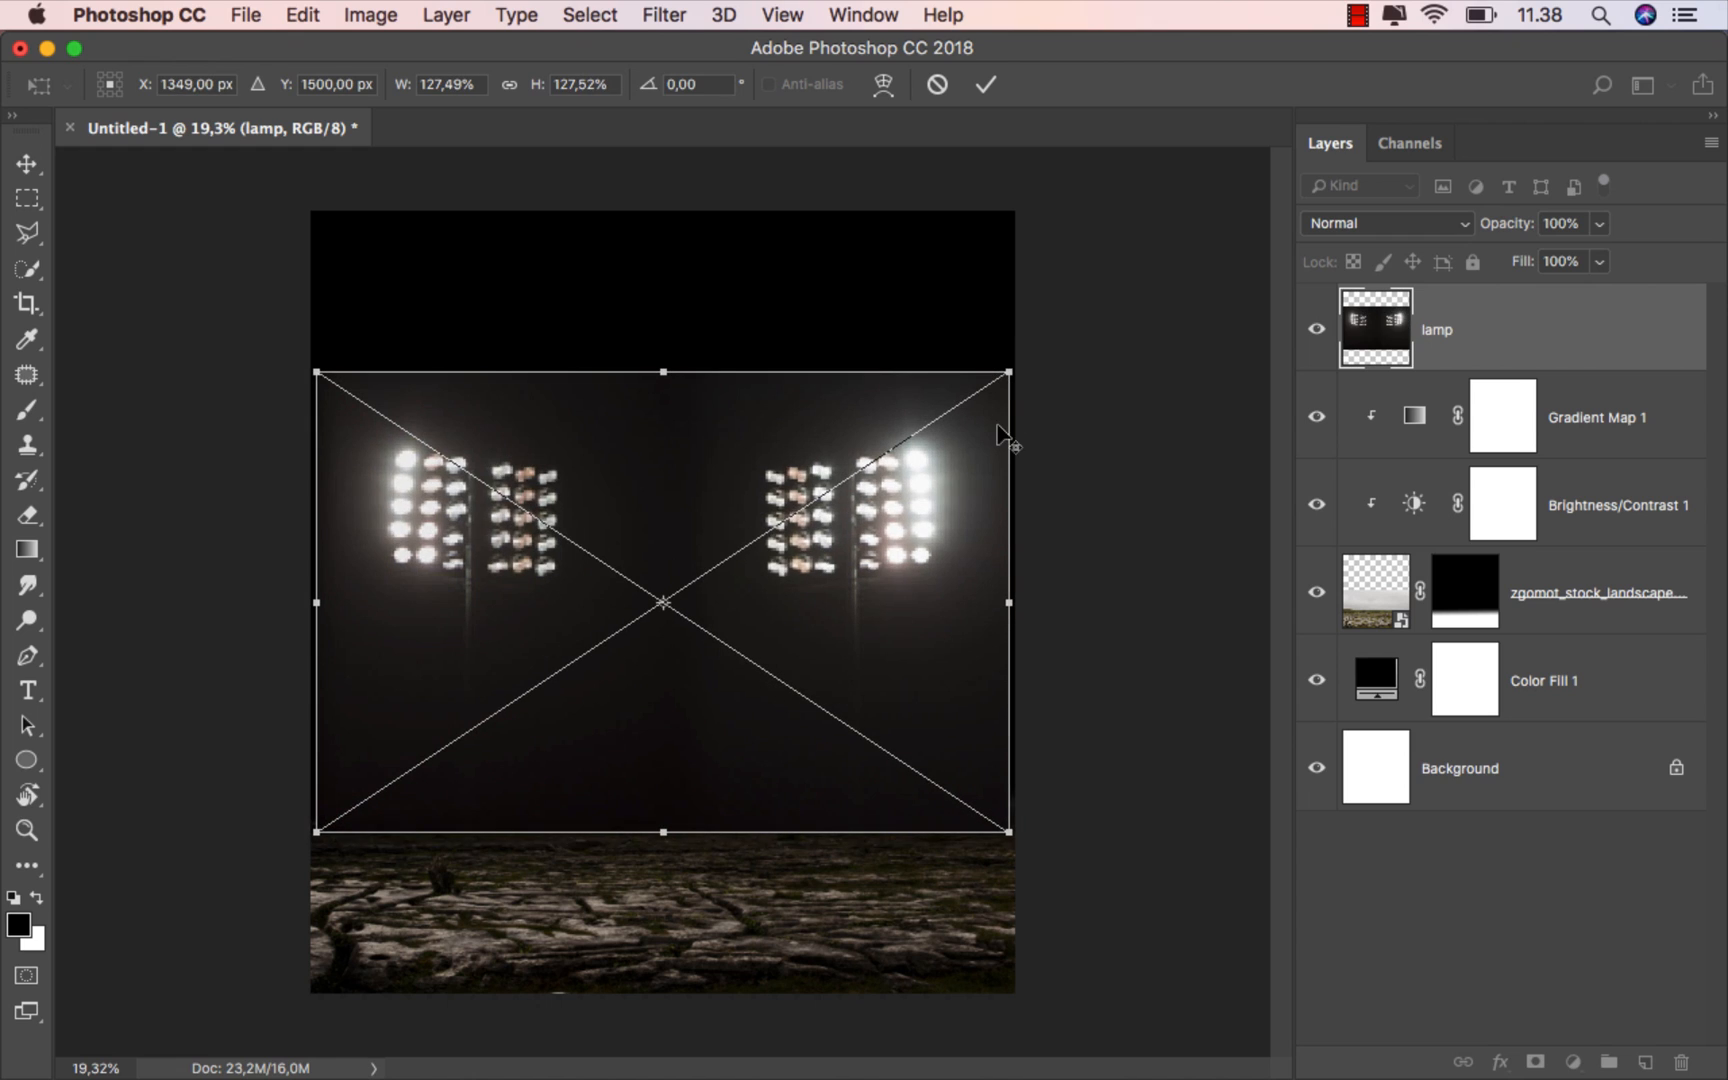
click(986, 84)
drag(648, 494, 652, 358)
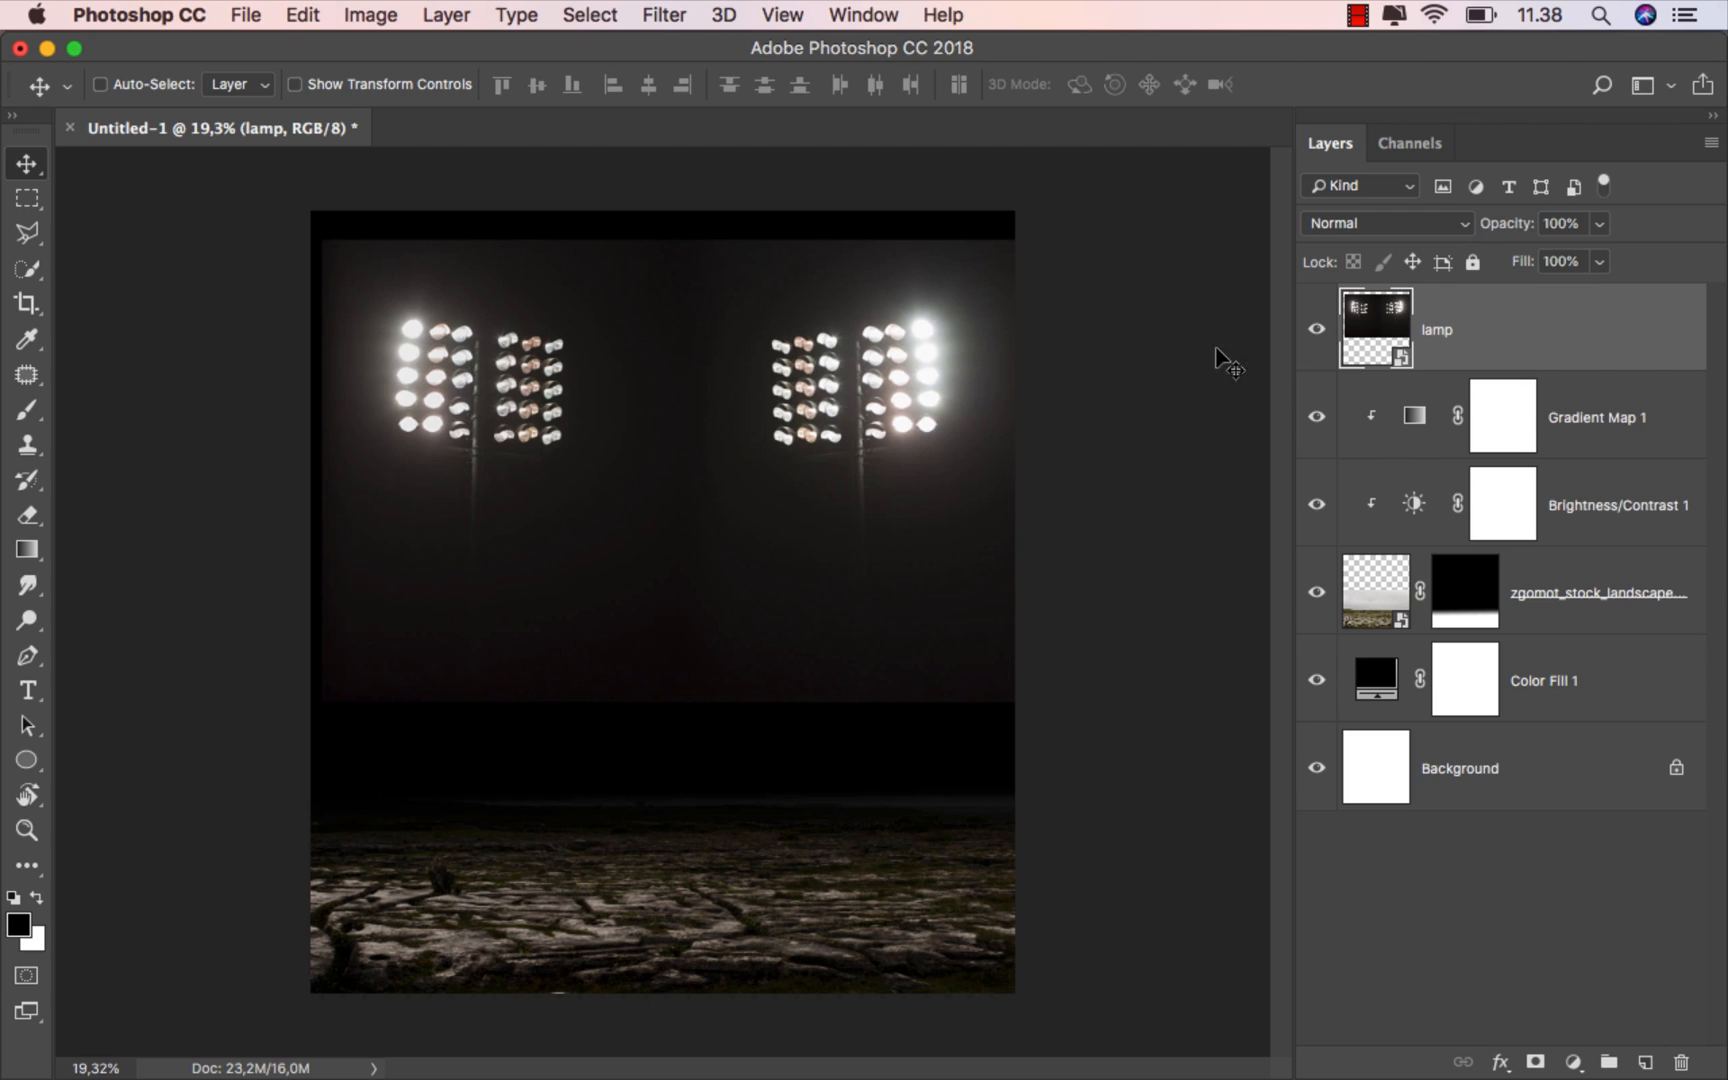
Add a Levels adjustment clipped to the lamp layer with the shadow input level at 25
click(1578, 1060)
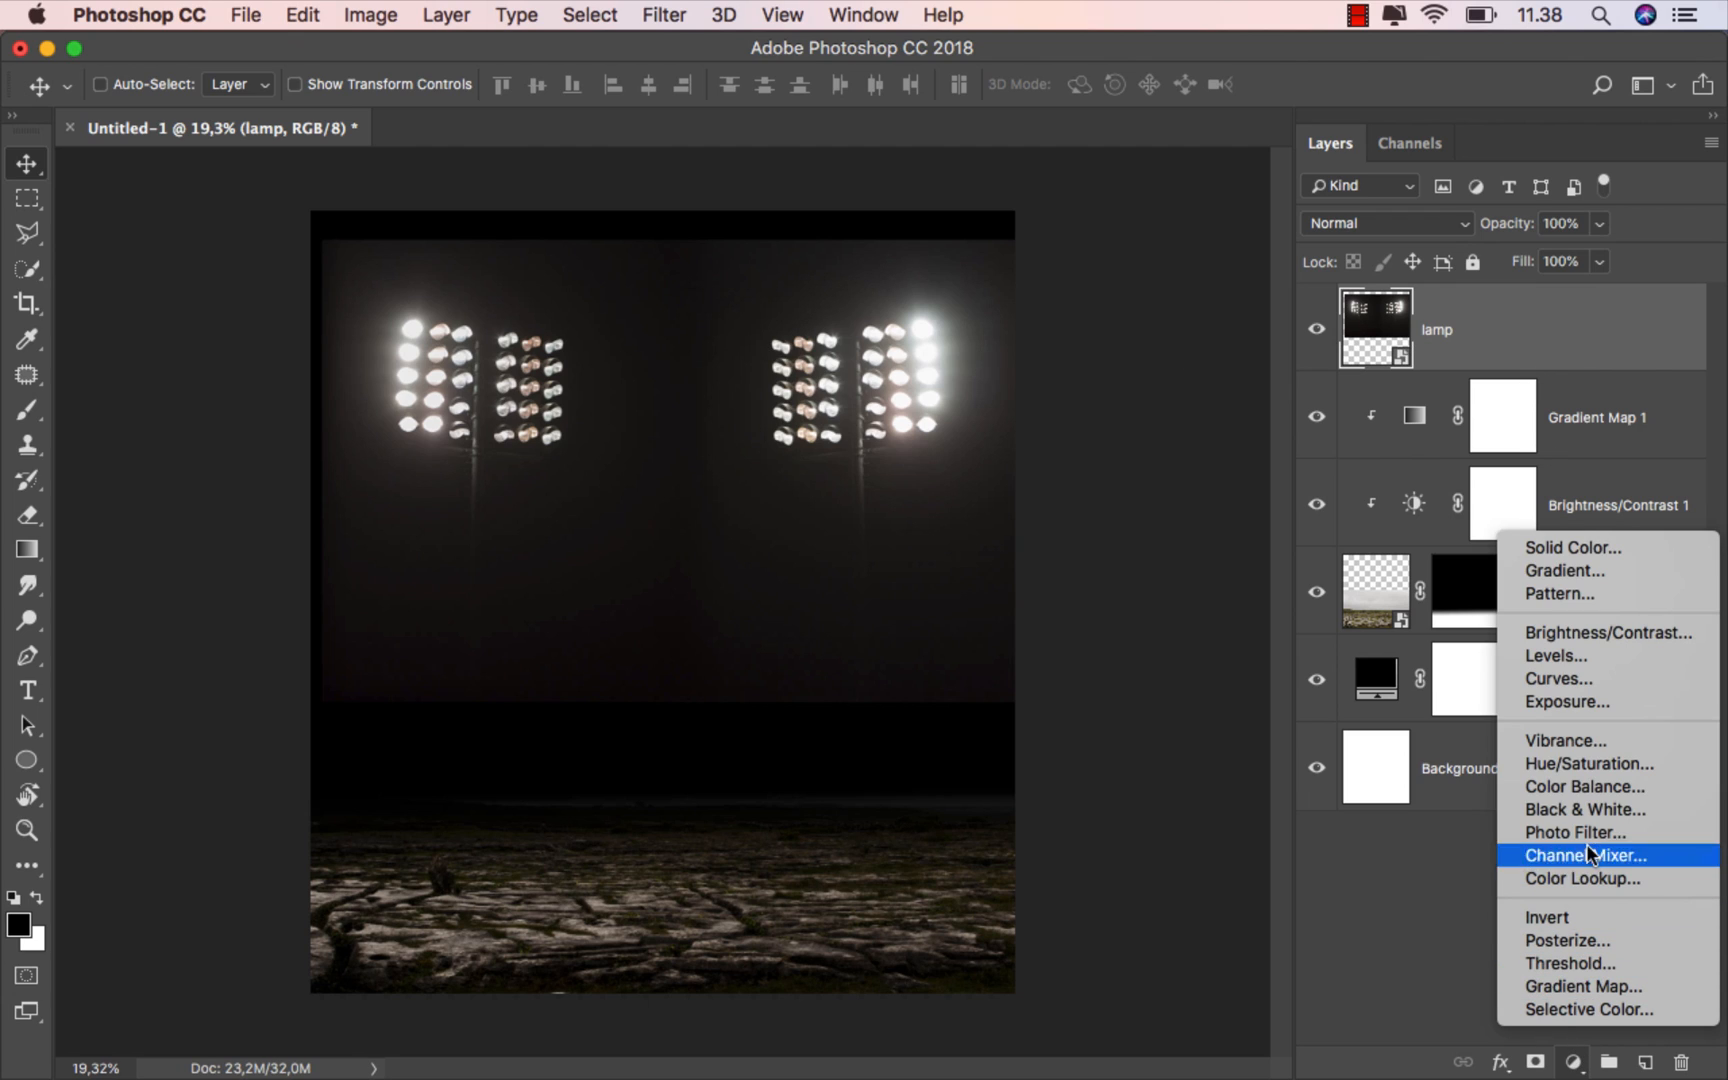
click(1609, 657)
click(1088, 966)
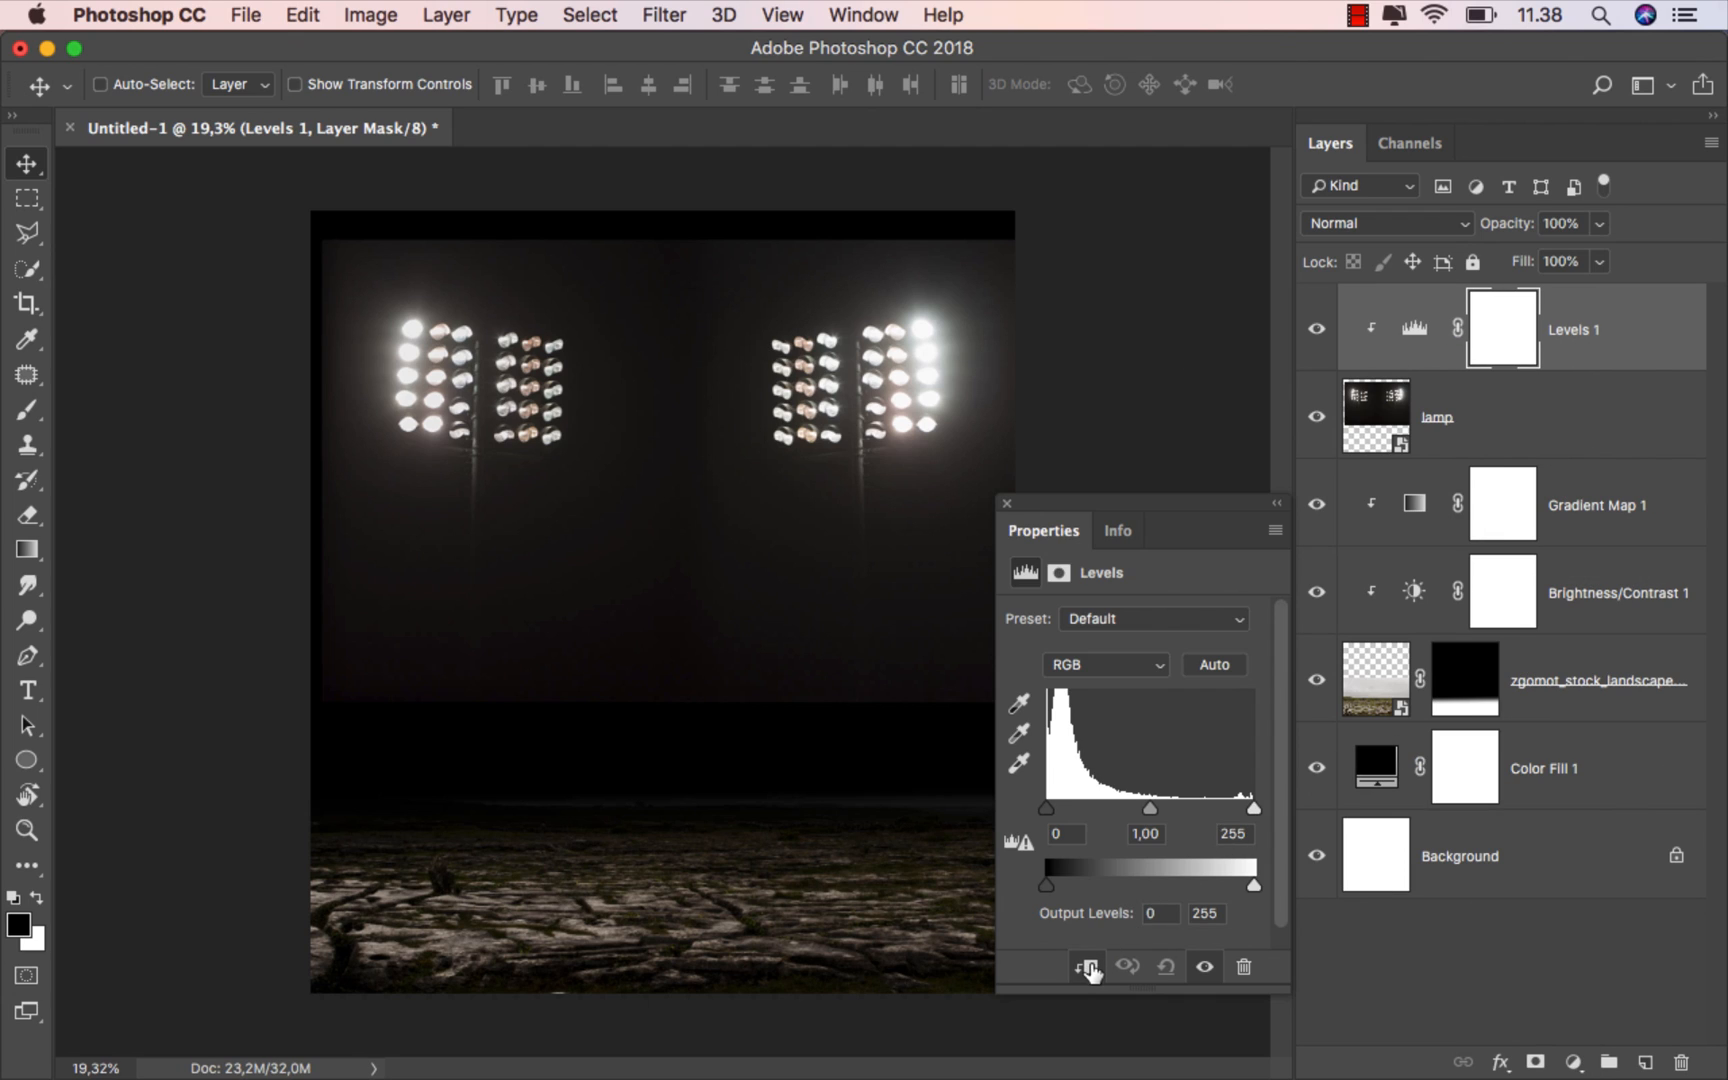
drag(1047, 816, 1068, 818)
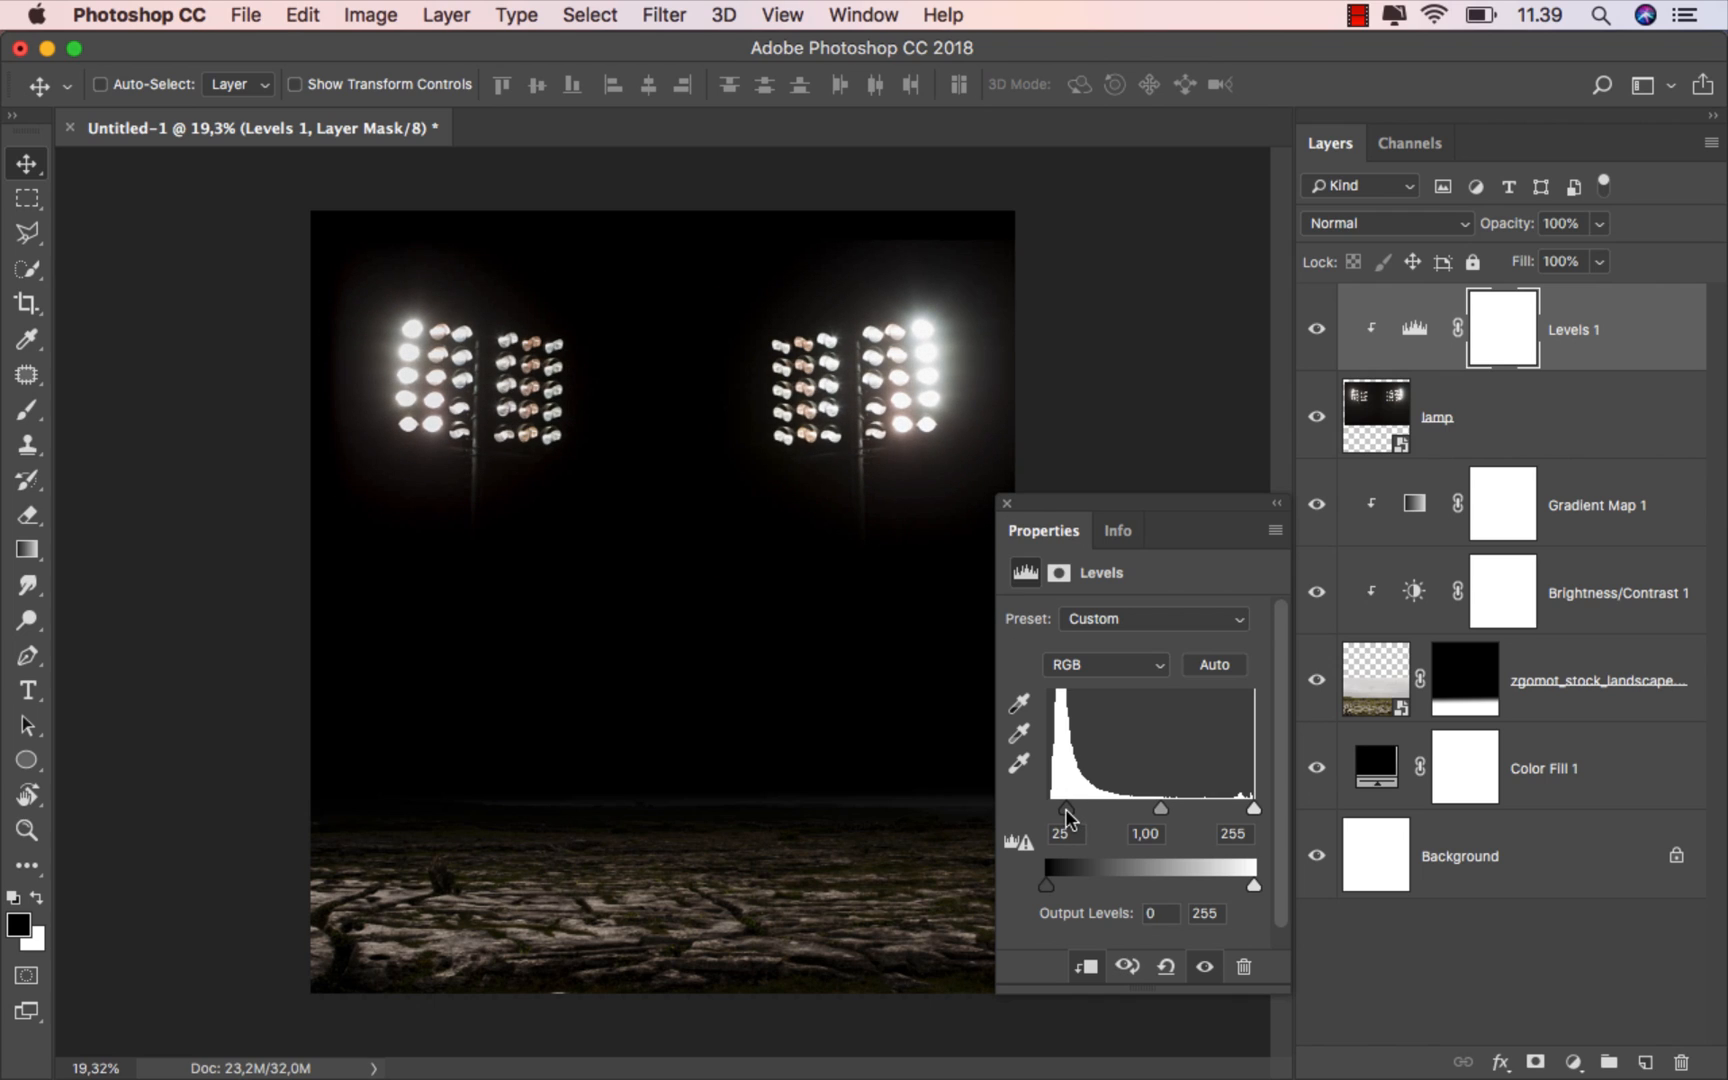
click(1008, 503)
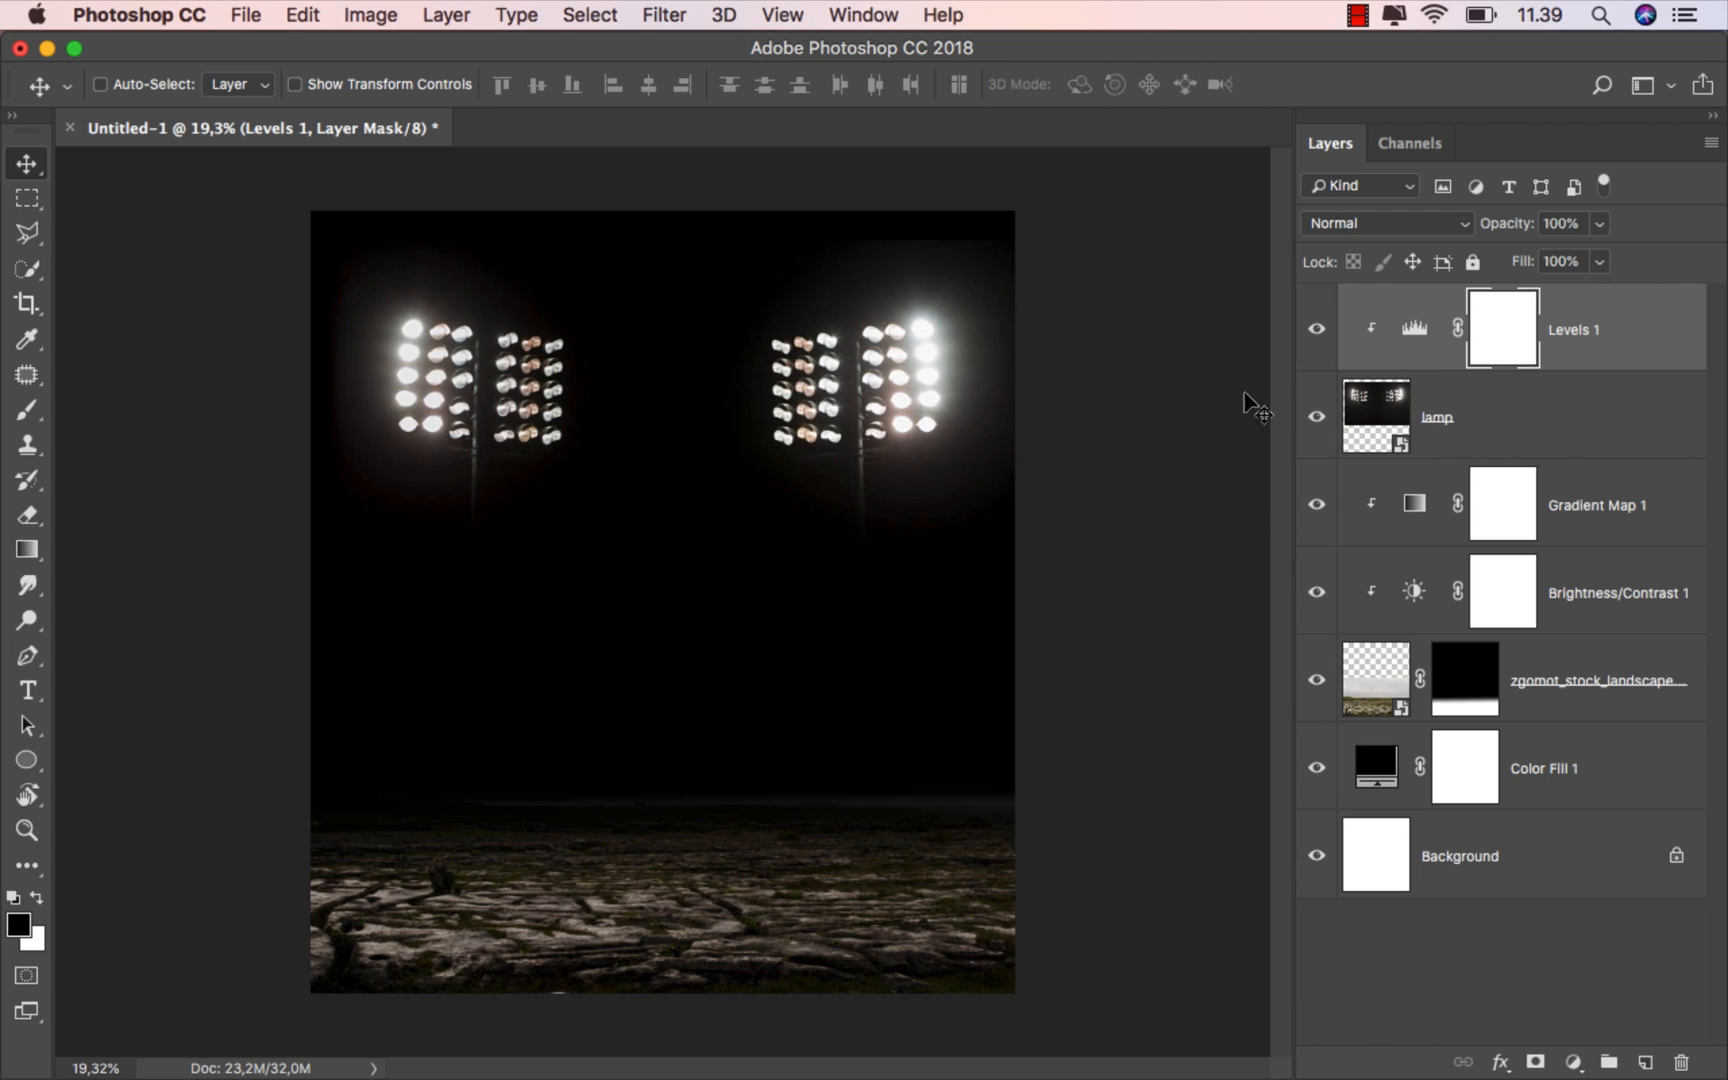
click(1317, 330)
click(1317, 330)
click(1595, 341)
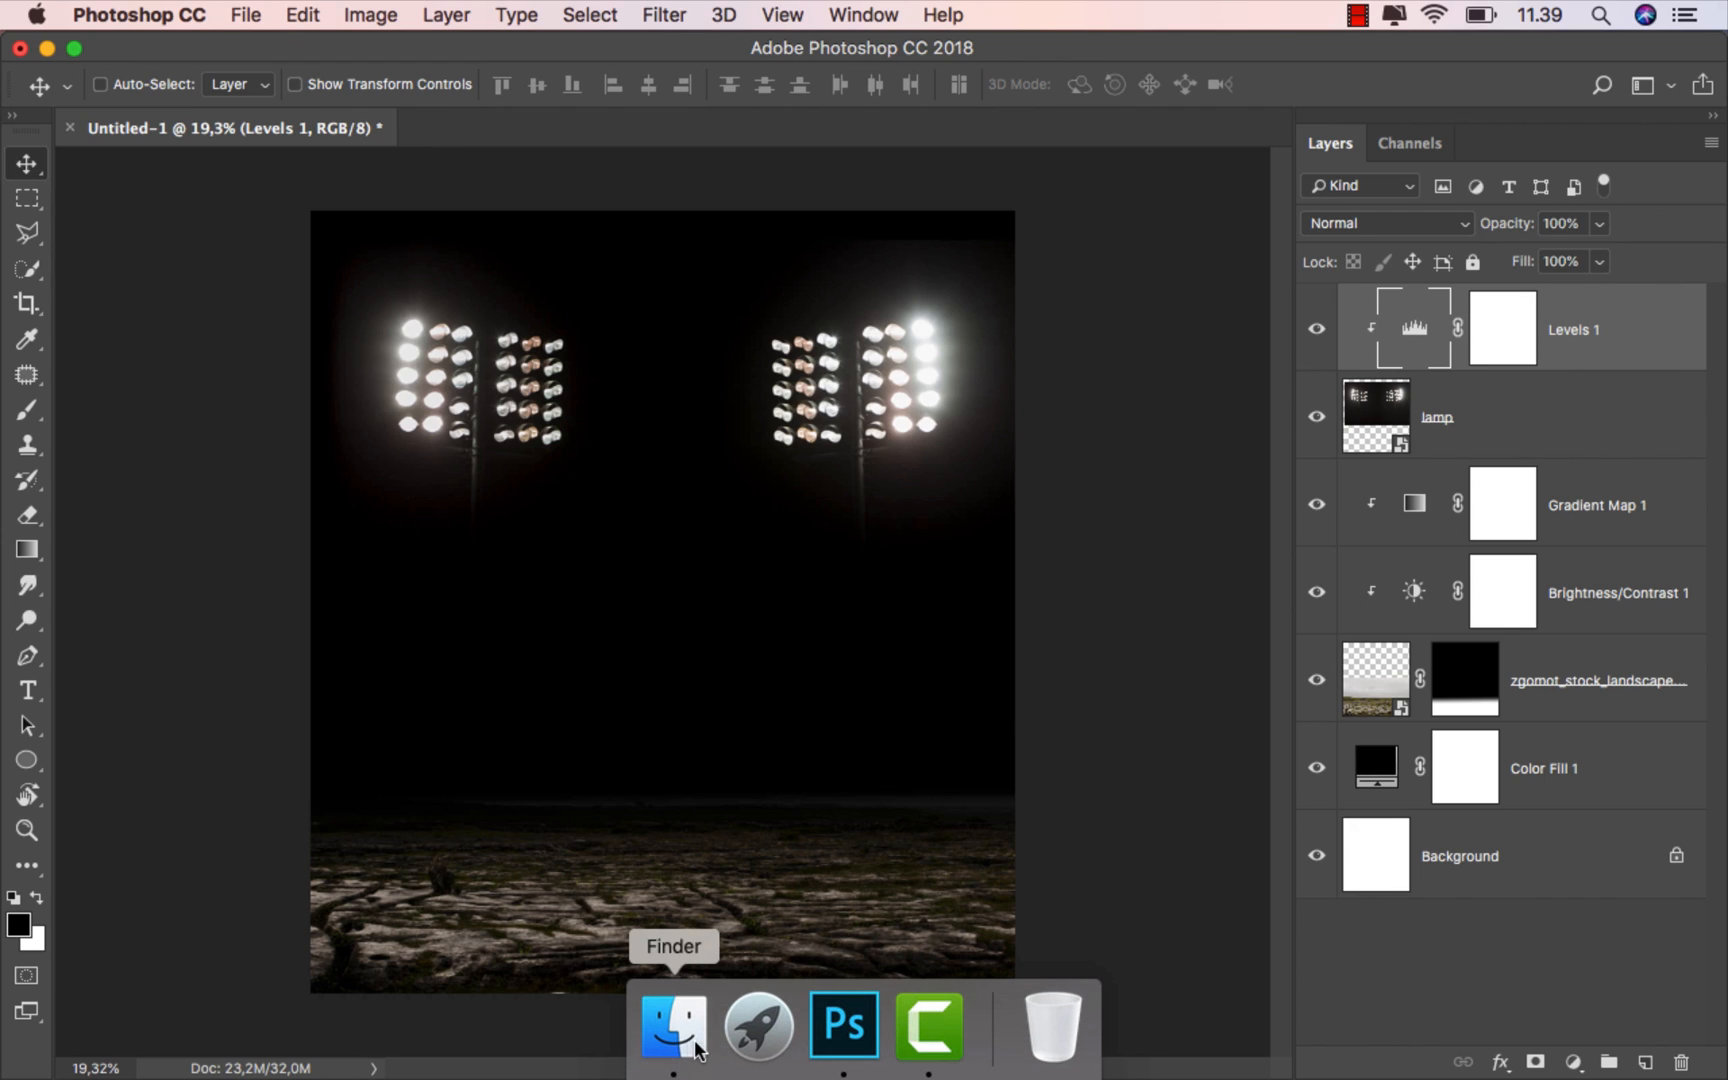
Place the snork PNG of the kneeling gas-mask figure from Finder, scale it to about 43.8%, and position it on the ground near the canvas centre
click(671, 1022)
drag(503, 222, 665, 630)
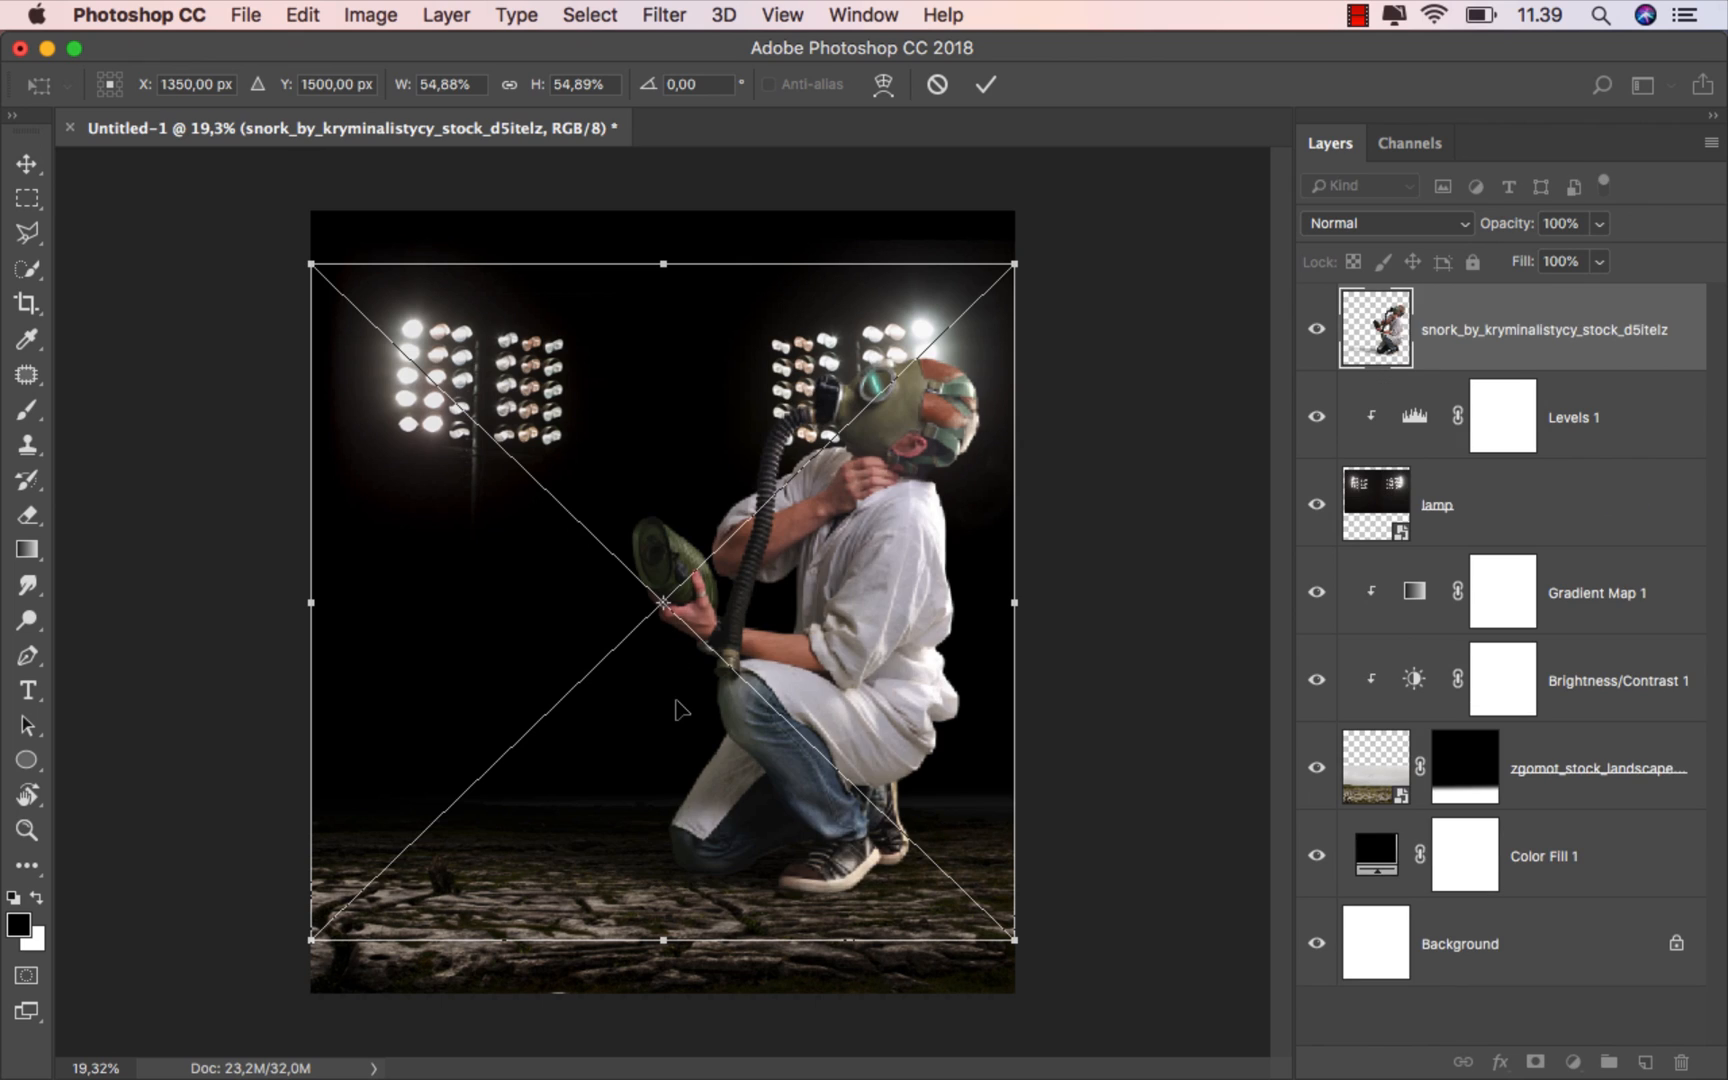
drag(1017, 268, 838, 445)
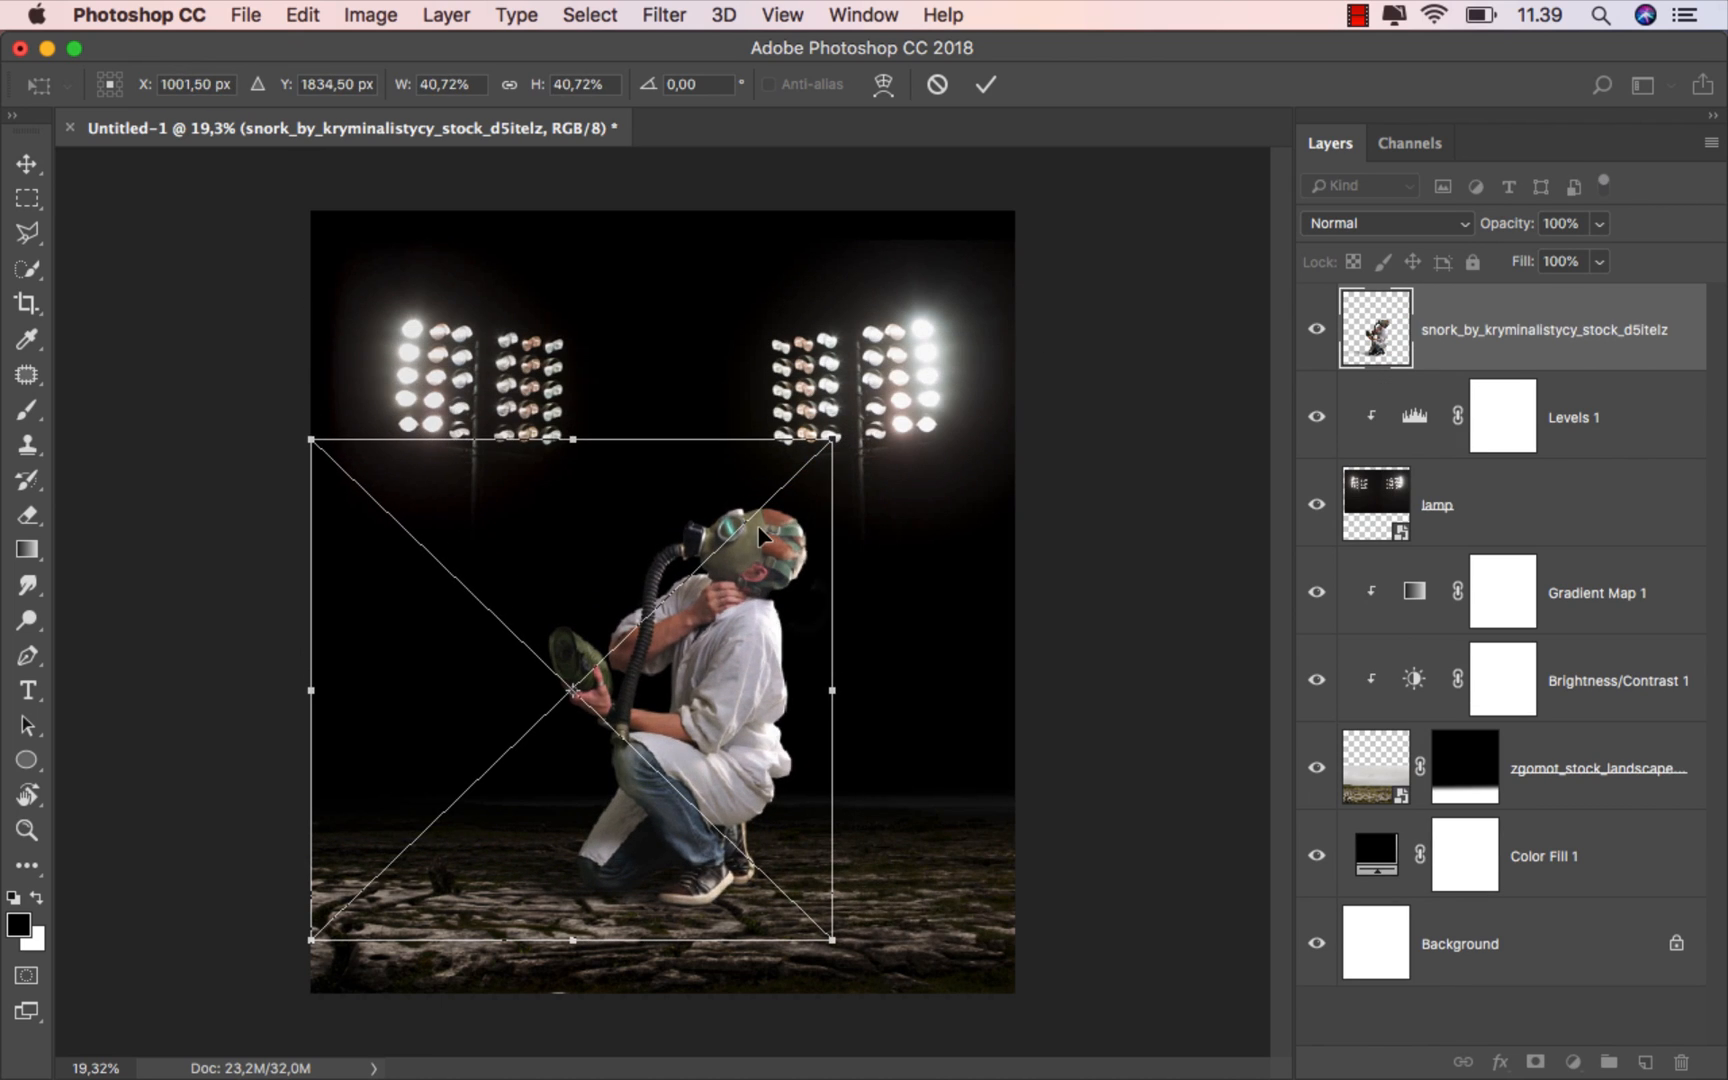
drag(706, 563, 670, 565)
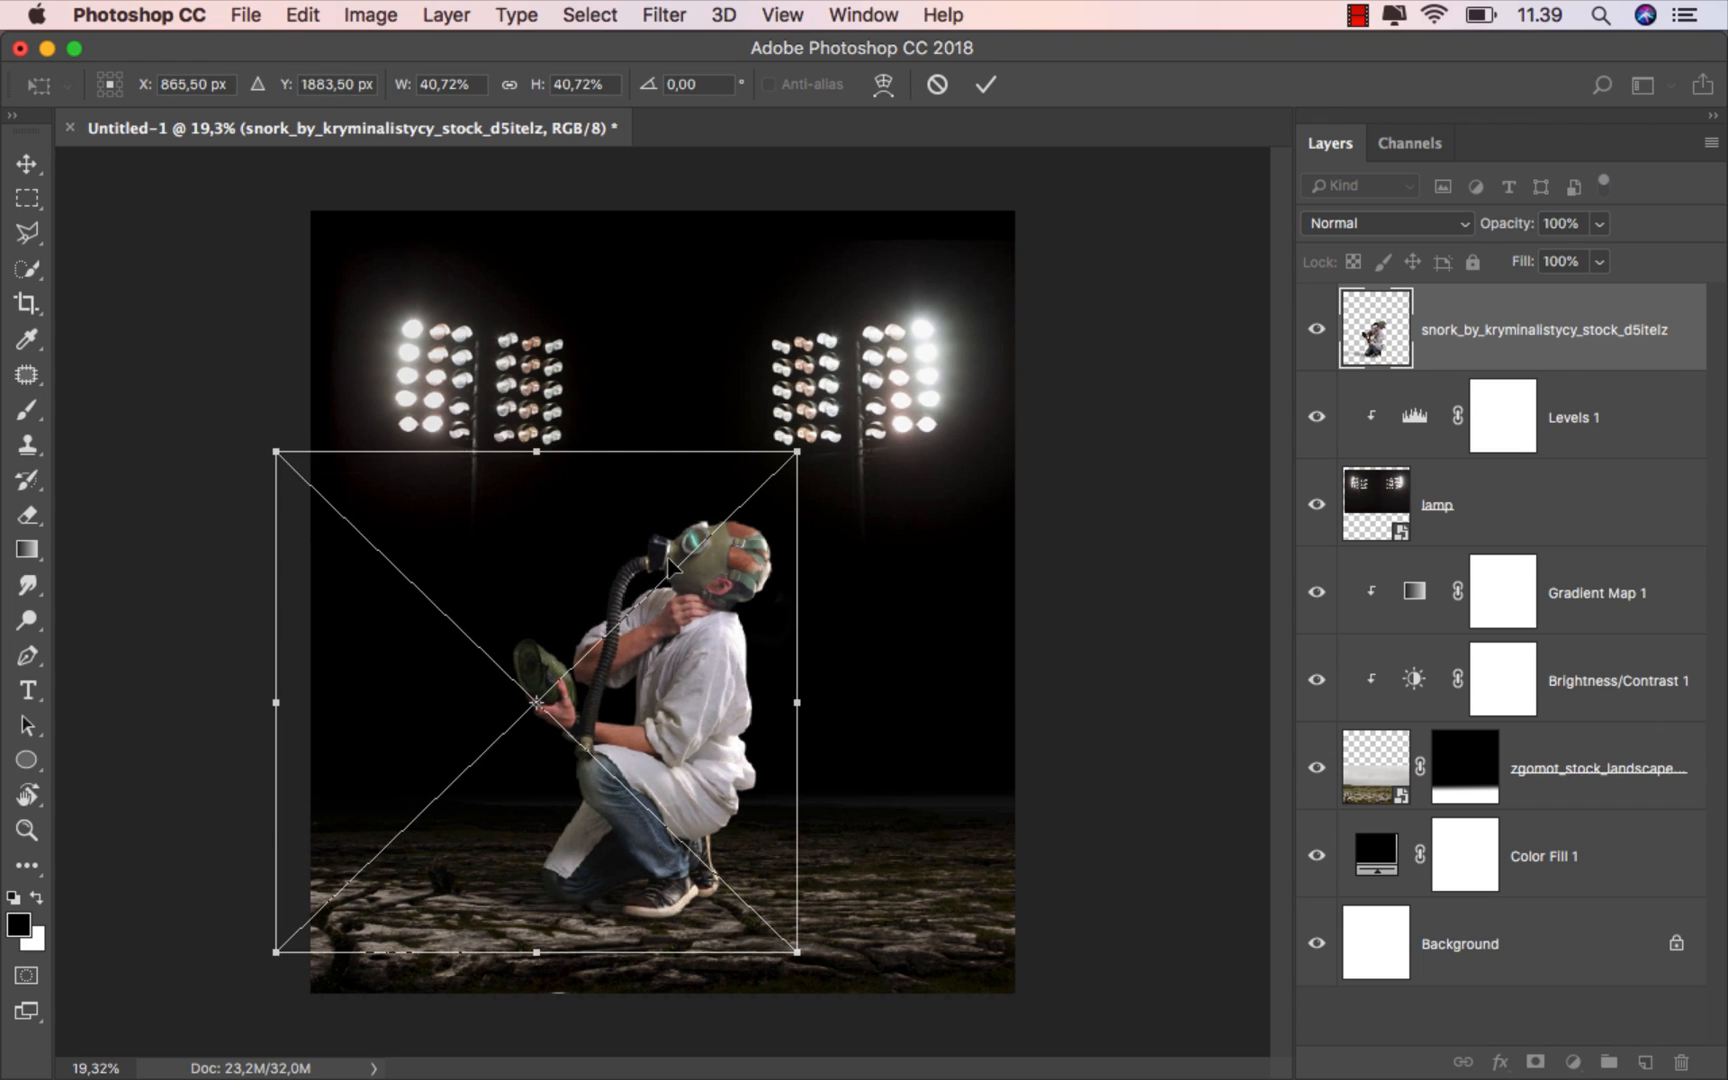
drag(797, 451, 828, 405)
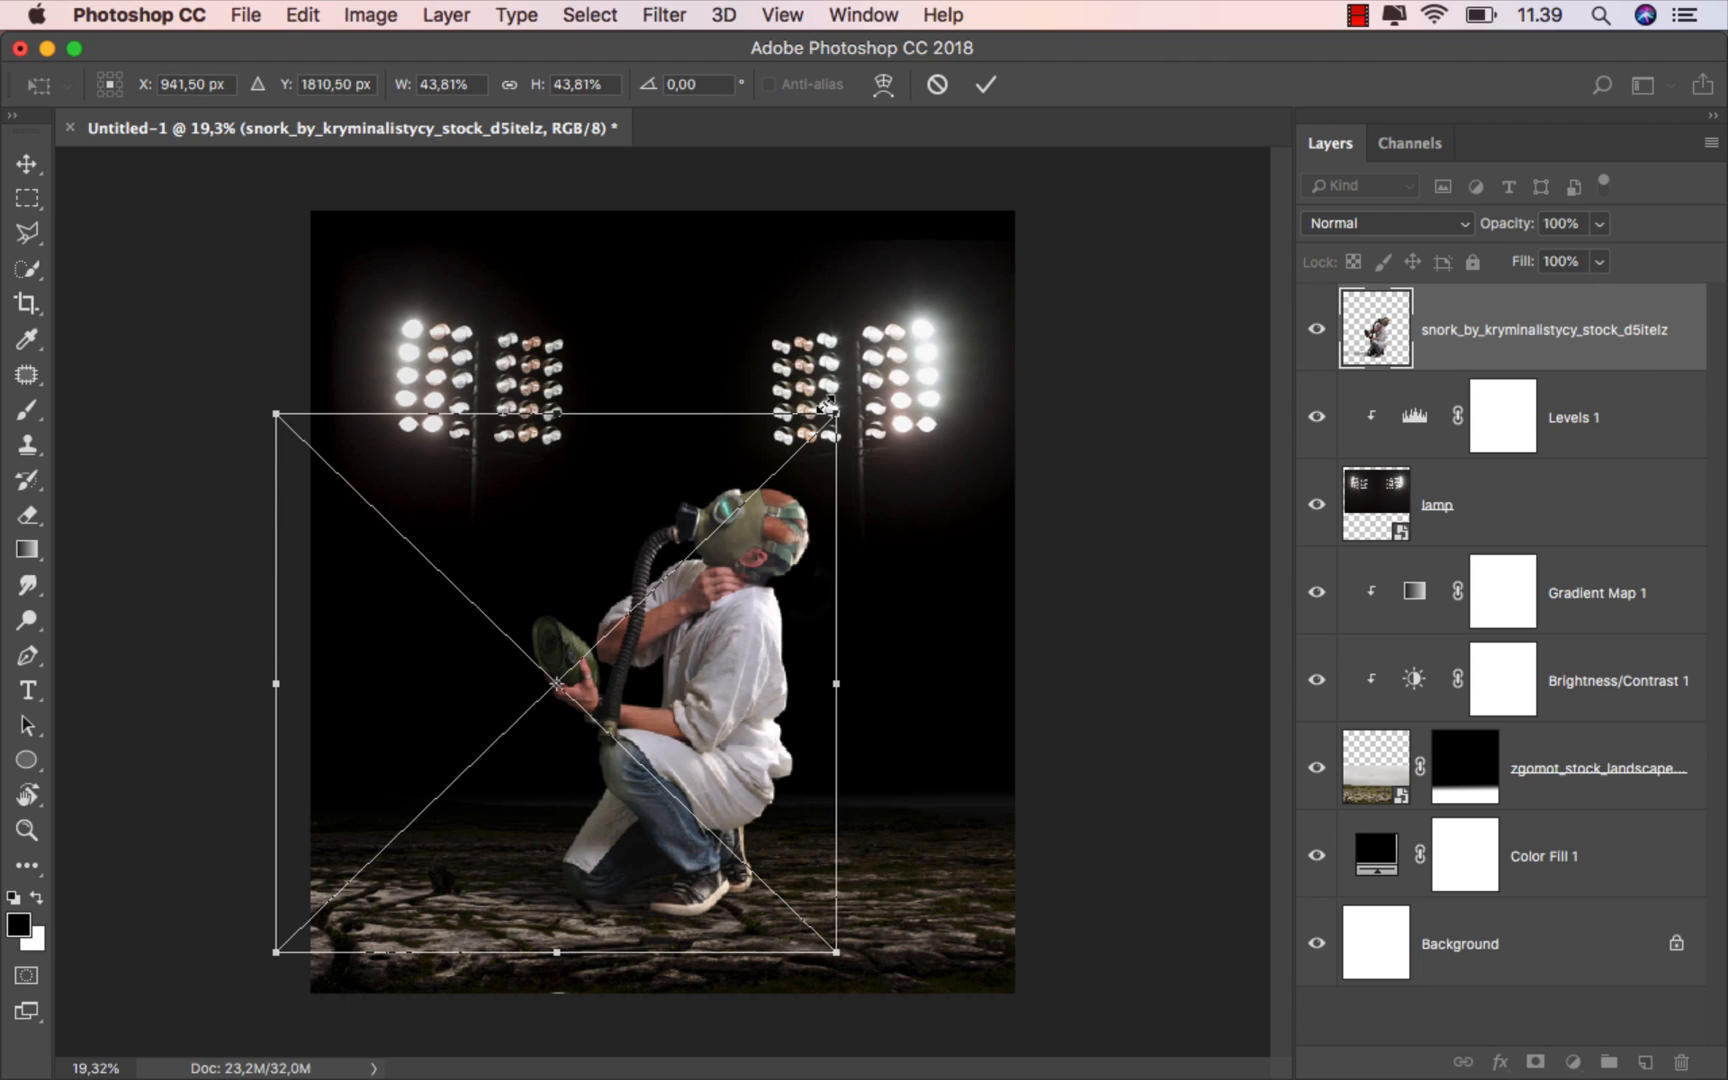
click(983, 90)
drag(702, 572, 672, 572)
Compare the image with the lamp layer hidden and shown, and move the lamps slightly higher above the figure
click(1316, 504)
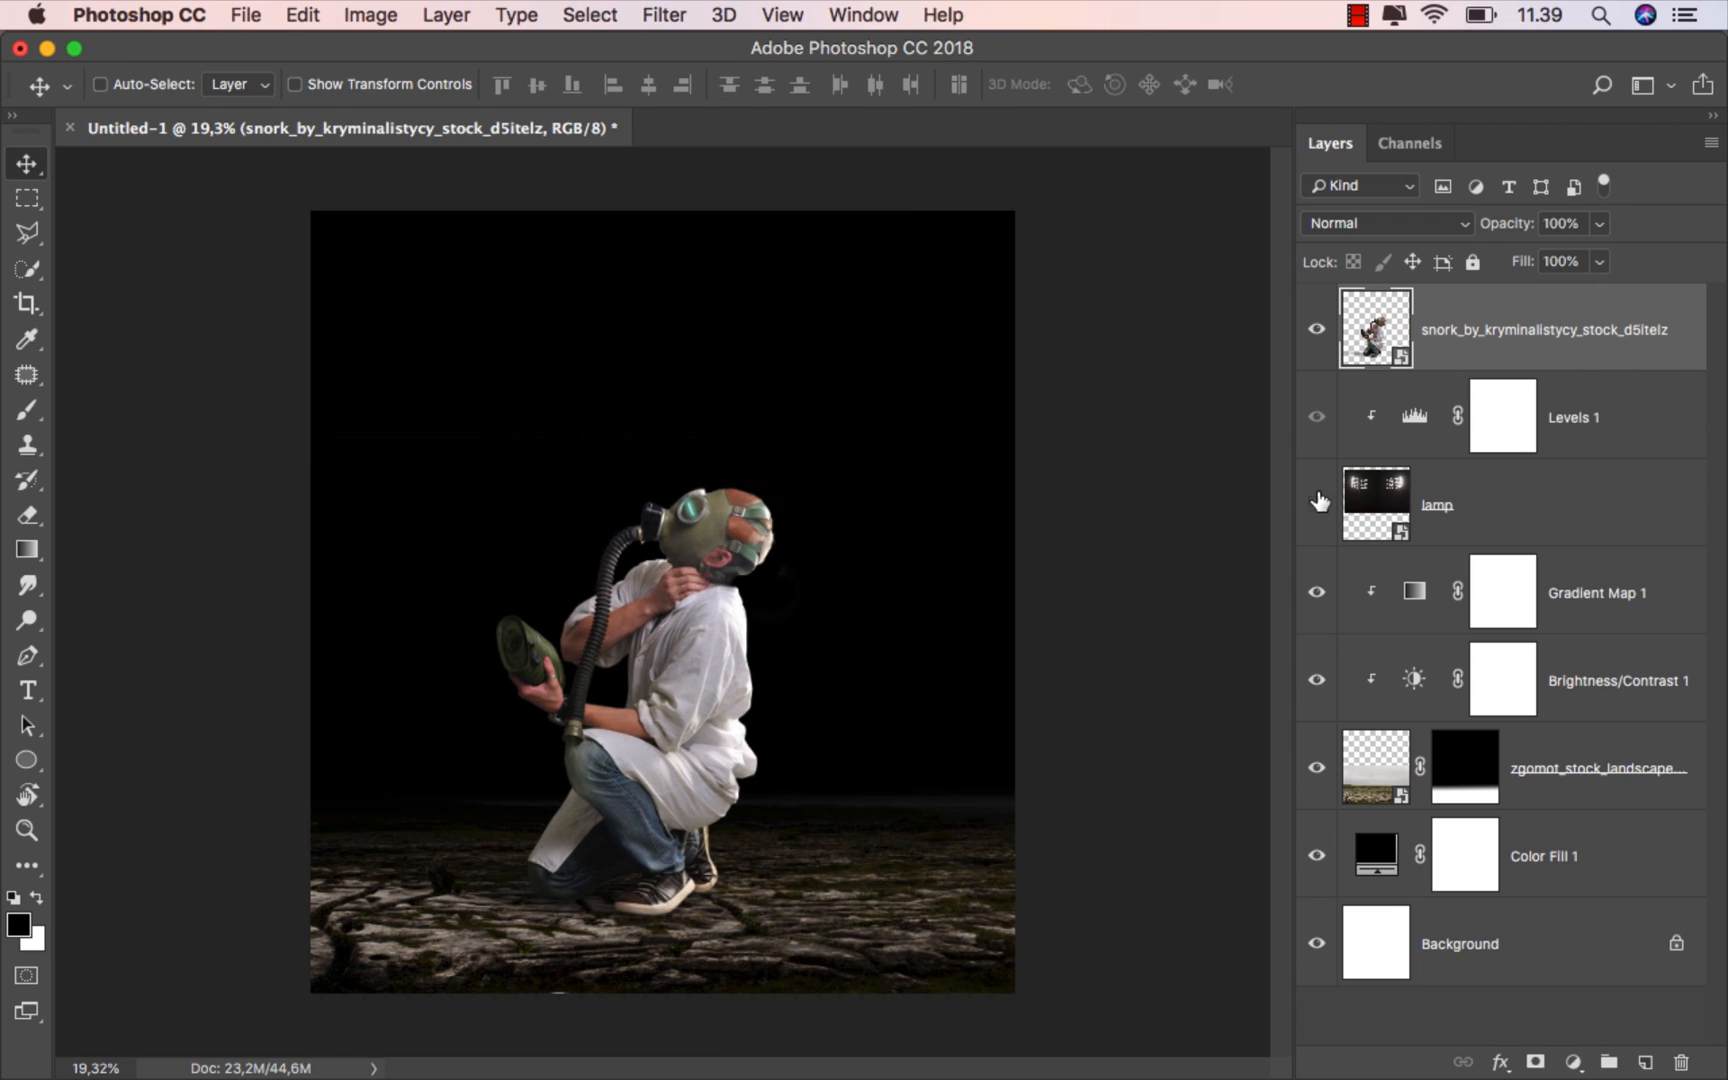
click(1316, 504)
click(1415, 508)
drag(697, 382, 693, 359)
Add a black-to-white Gradient Map clipped to the snork figure layer, set its blend mode to Soft Light, and compare the image without it
click(1482, 341)
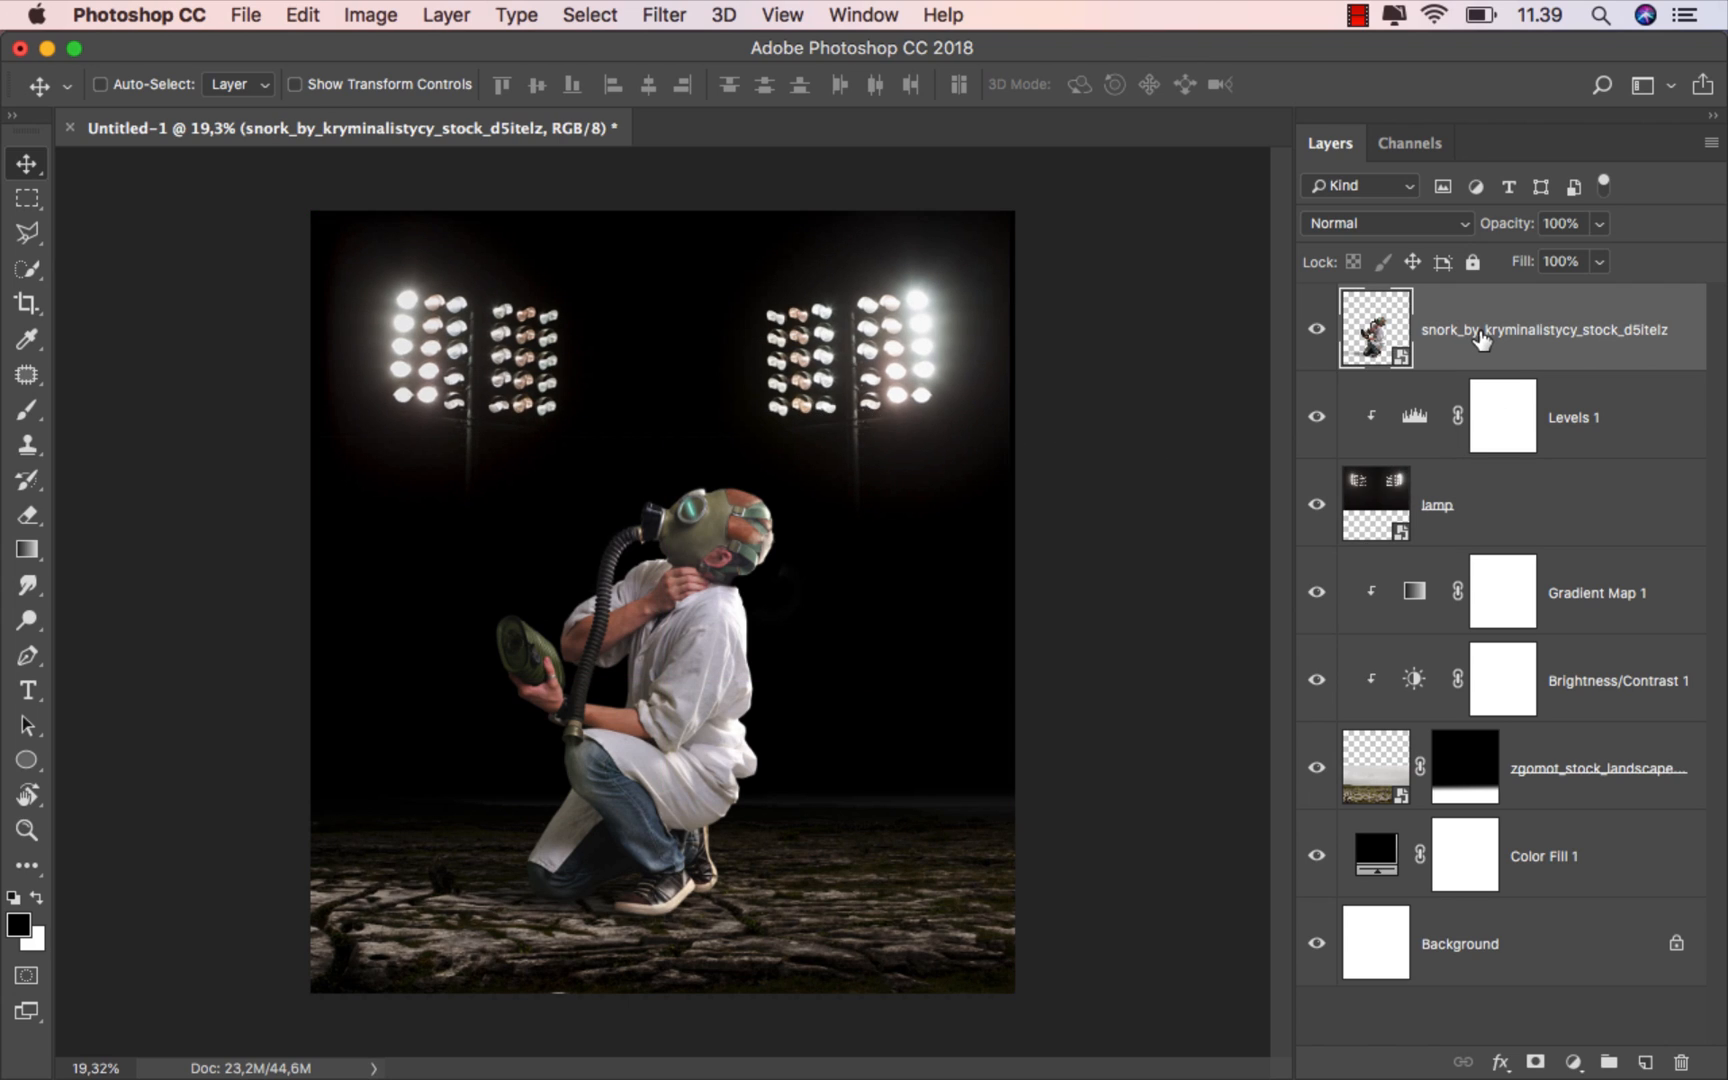
click(1574, 1064)
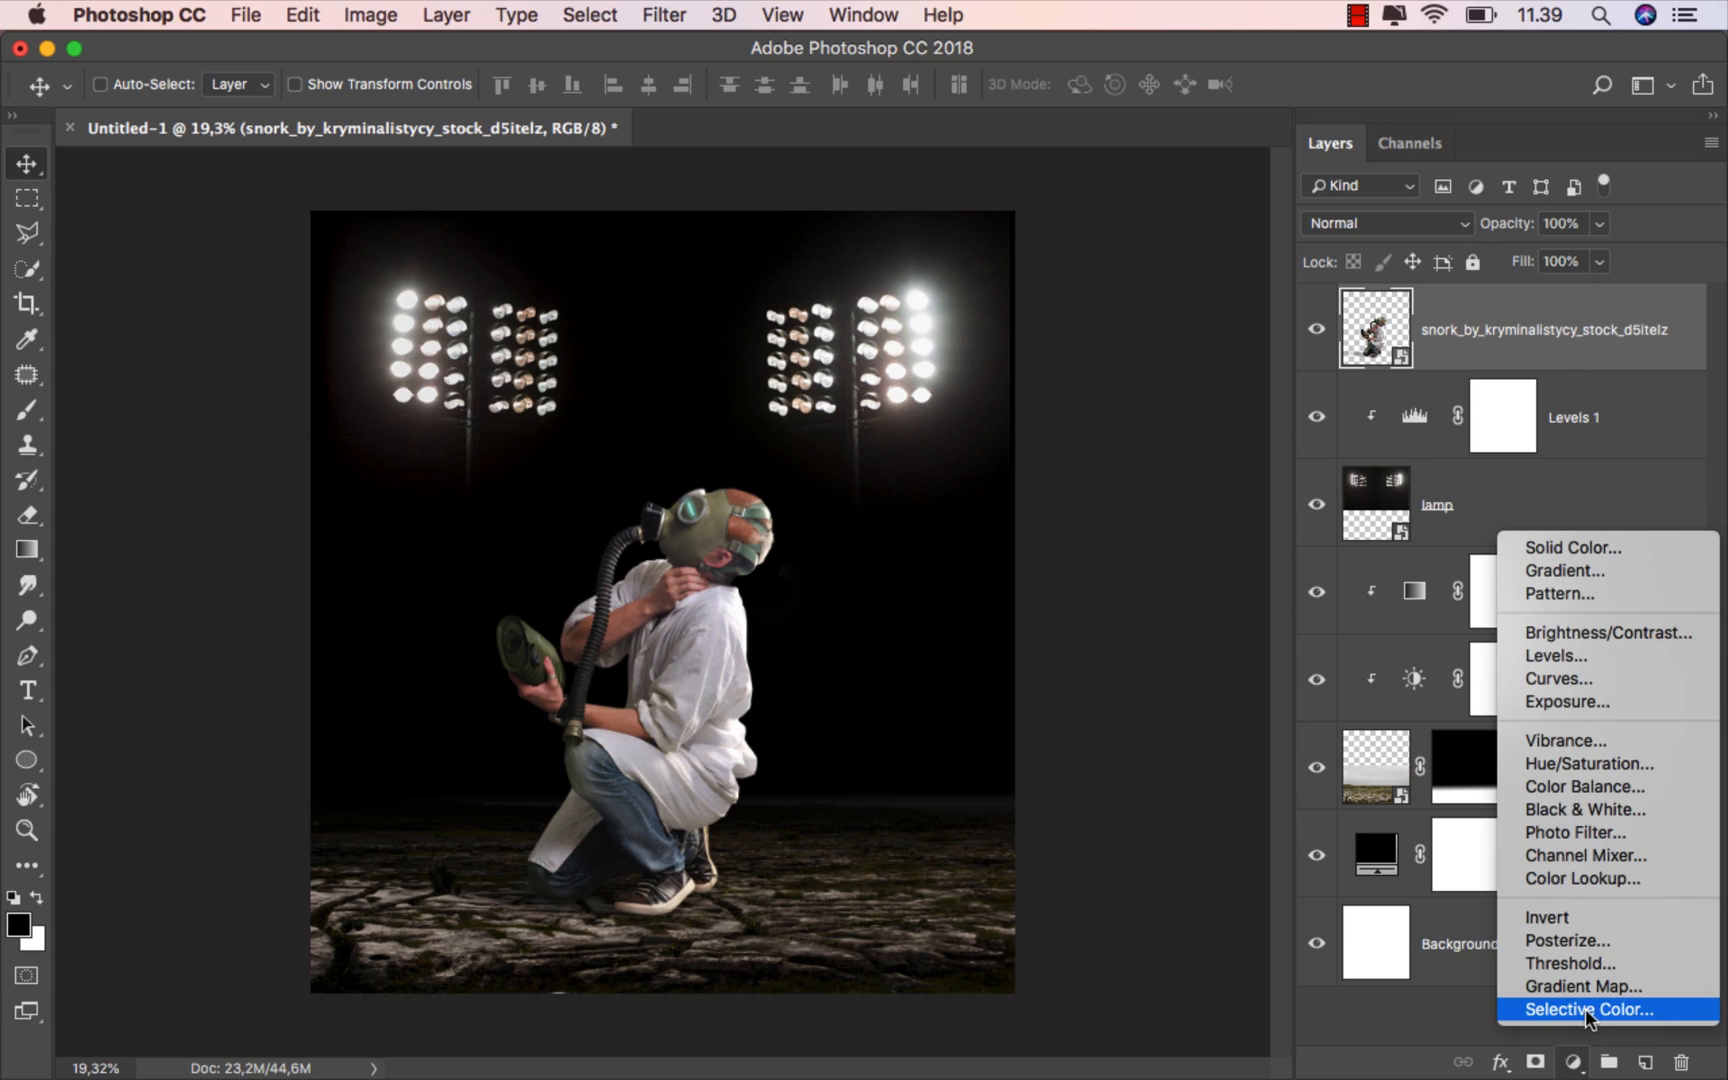
click(1608, 987)
click(1087, 967)
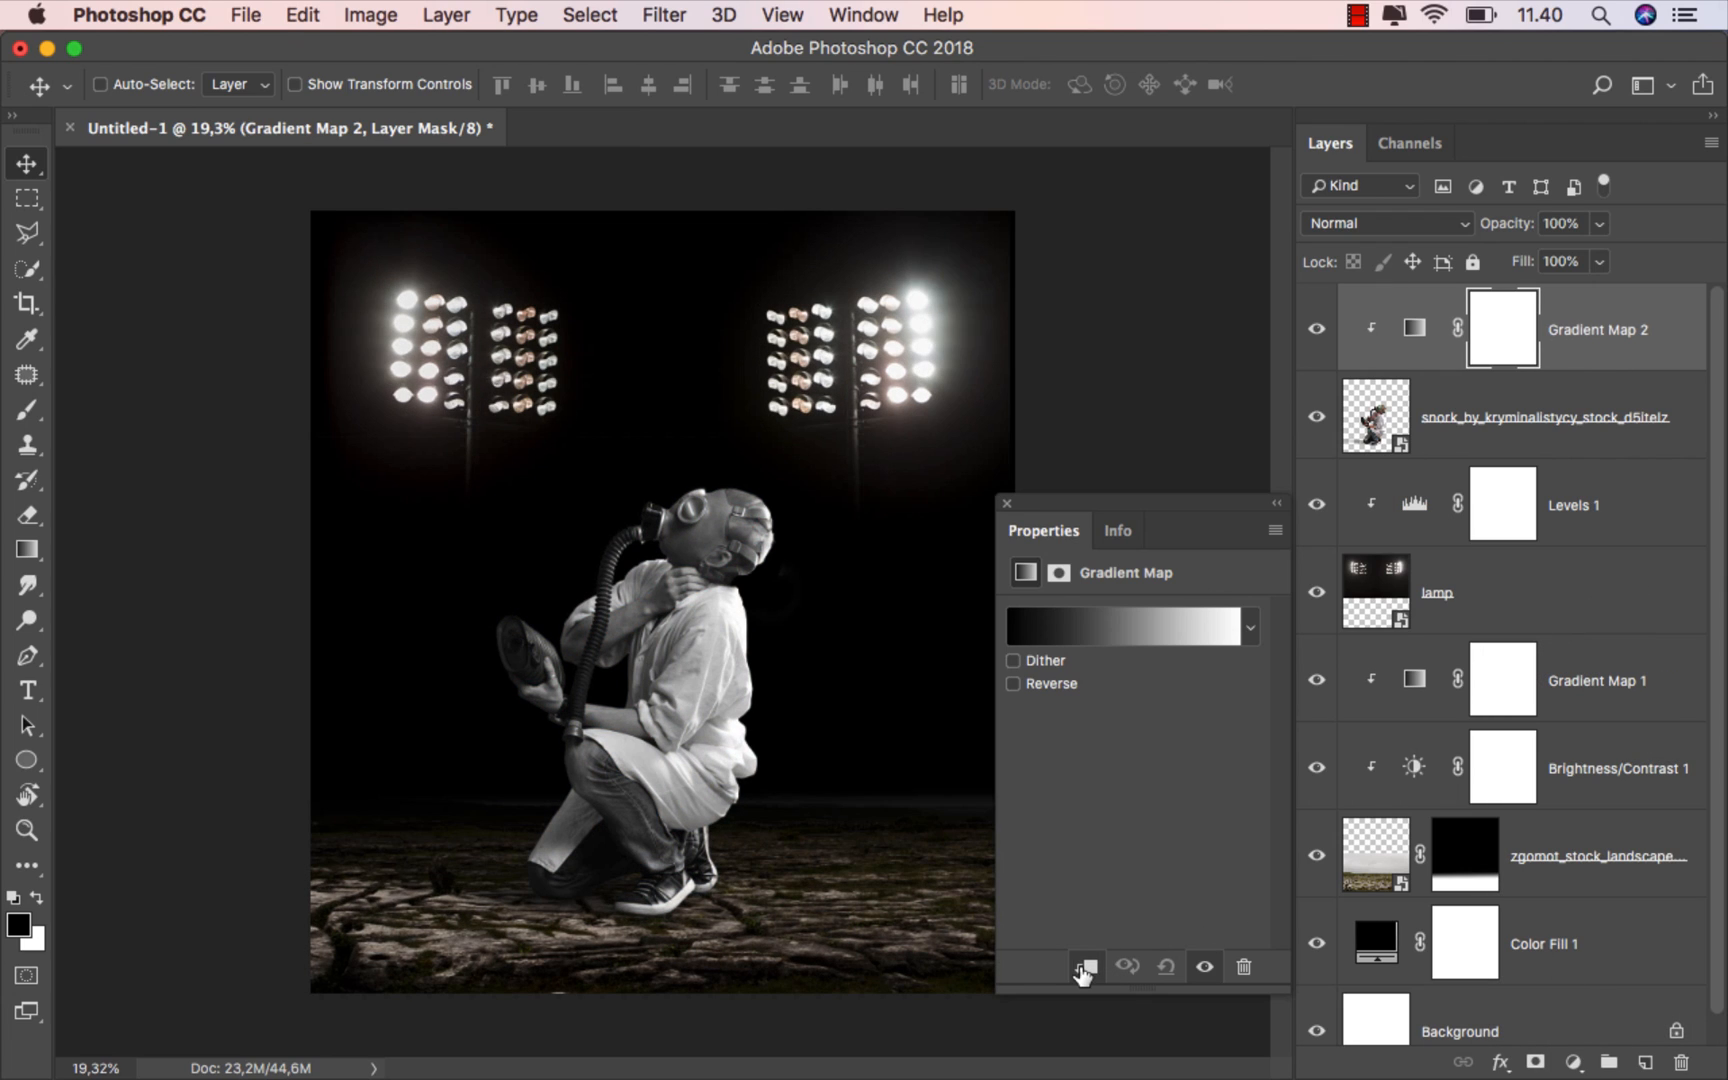
click(1008, 503)
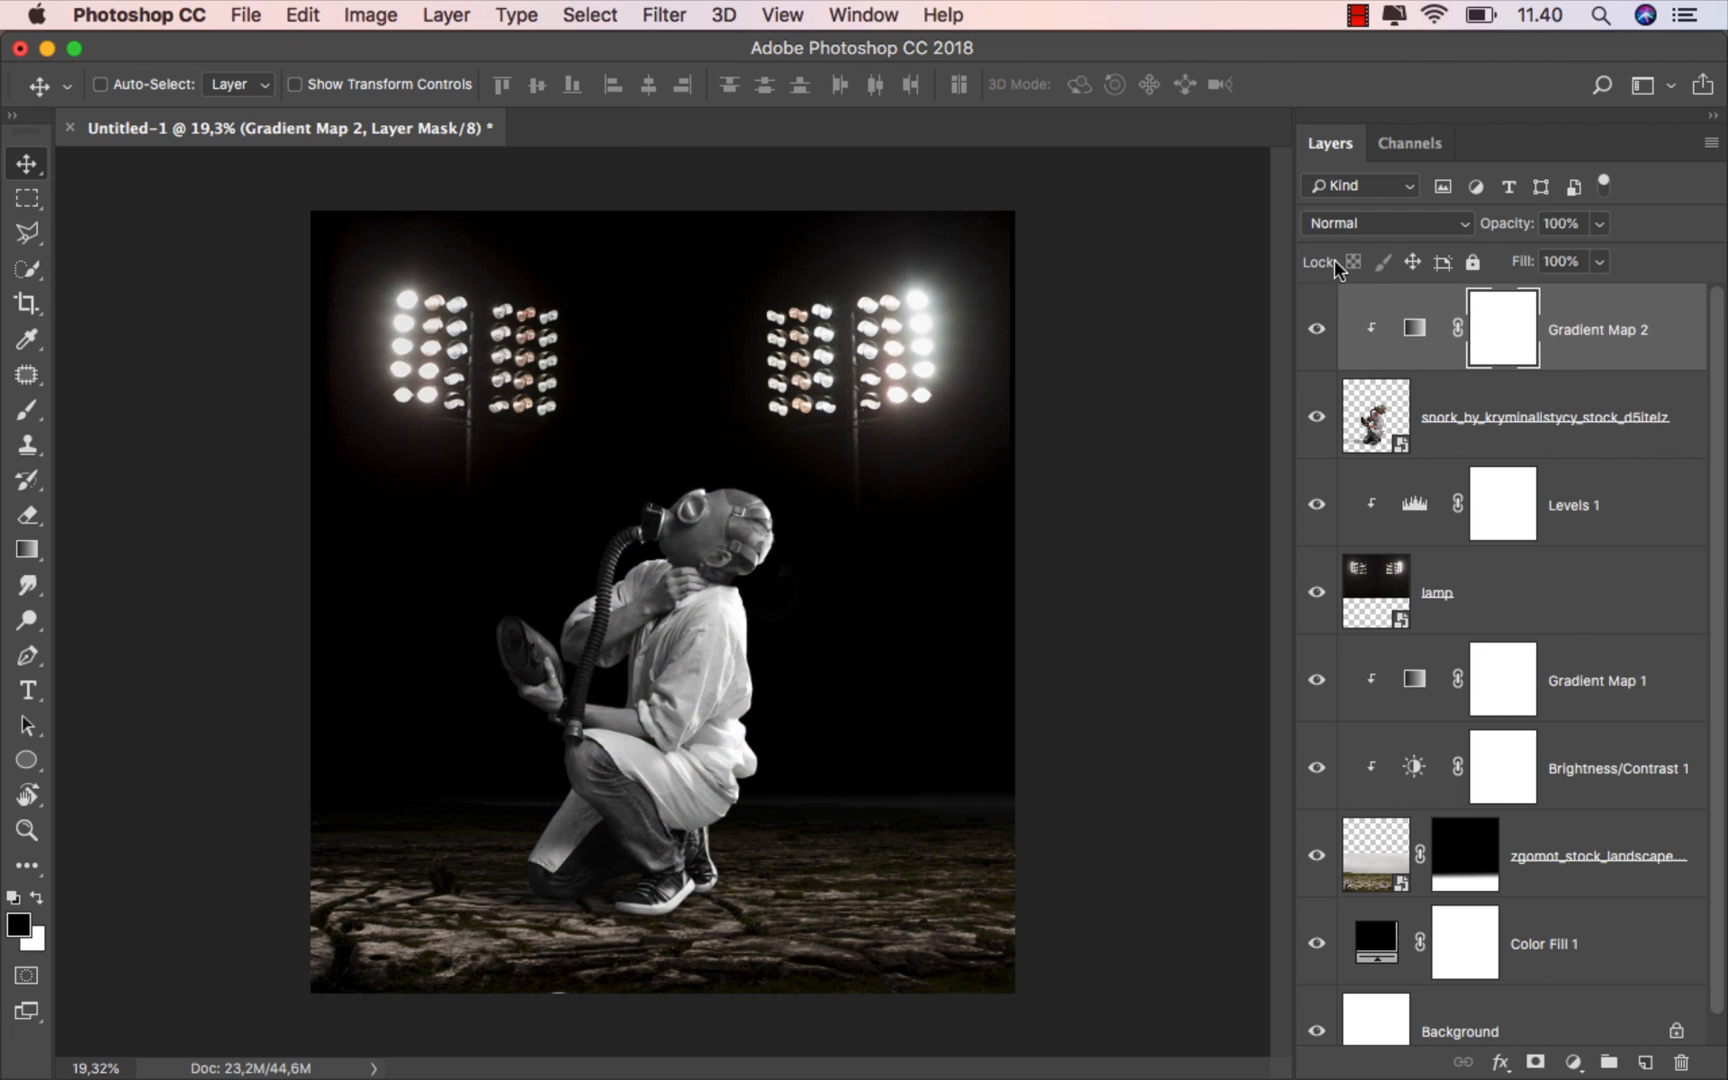
click(1385, 223)
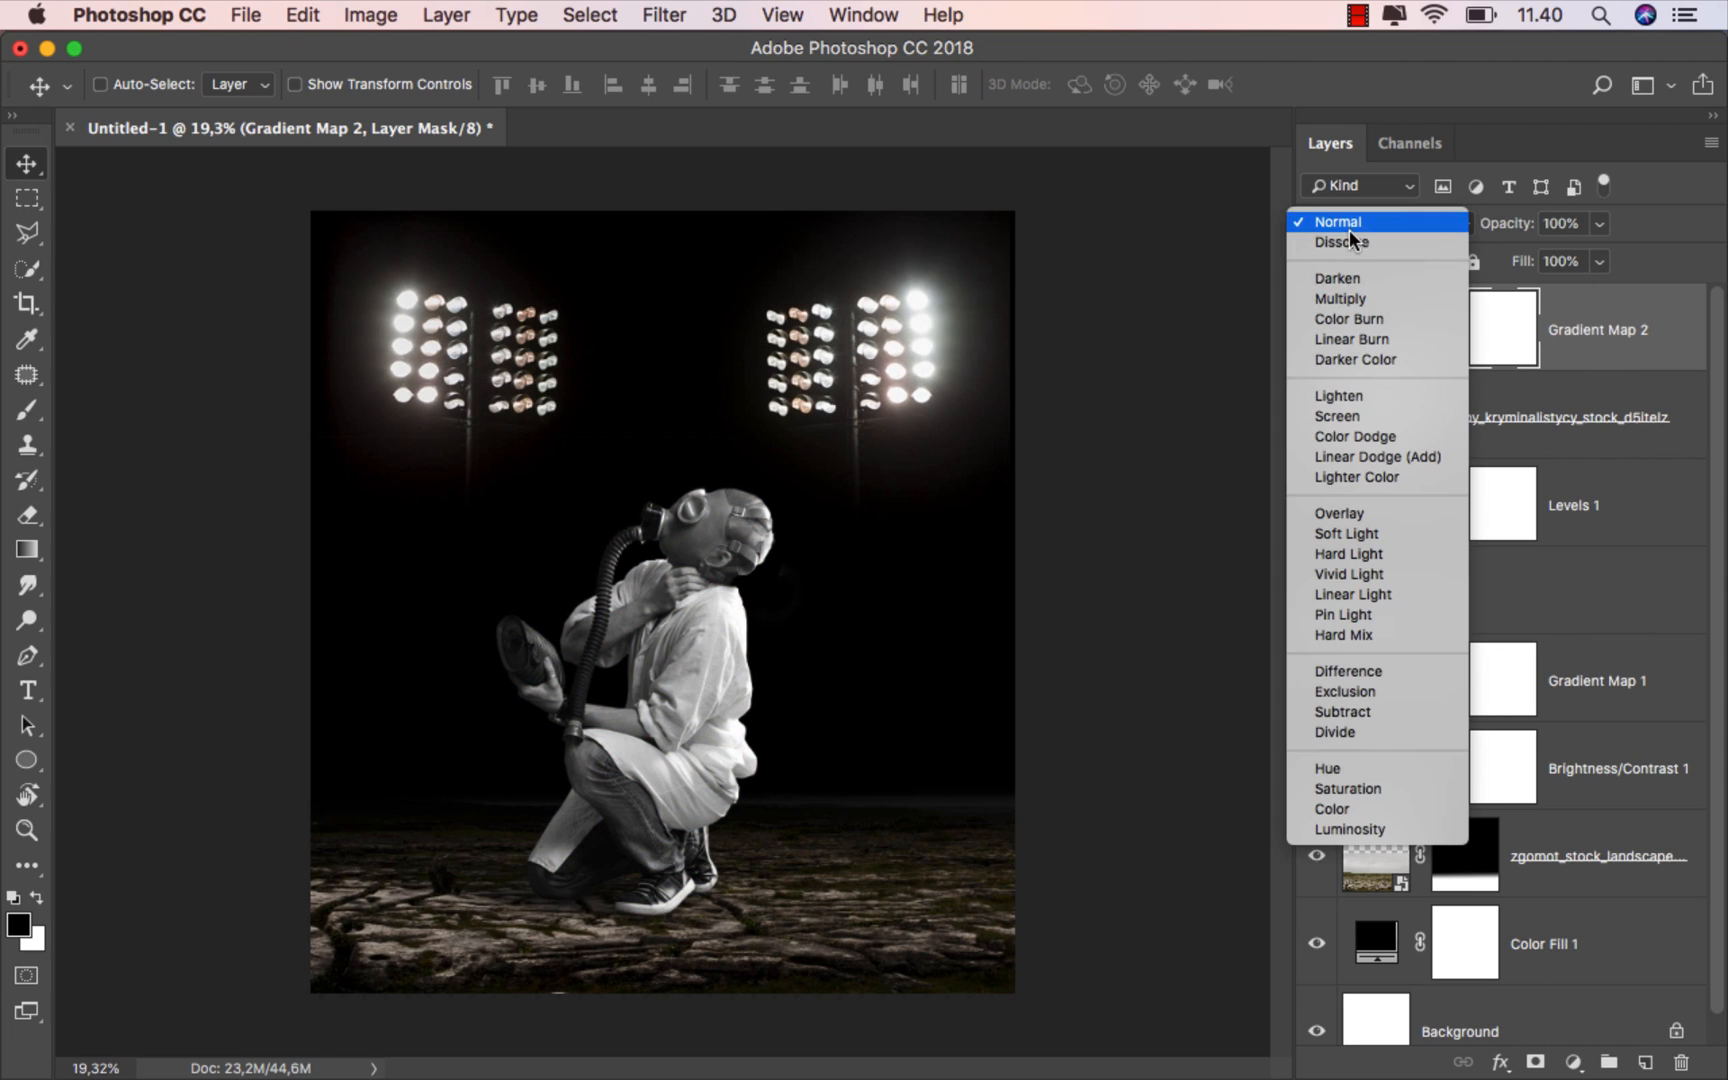
click(1397, 534)
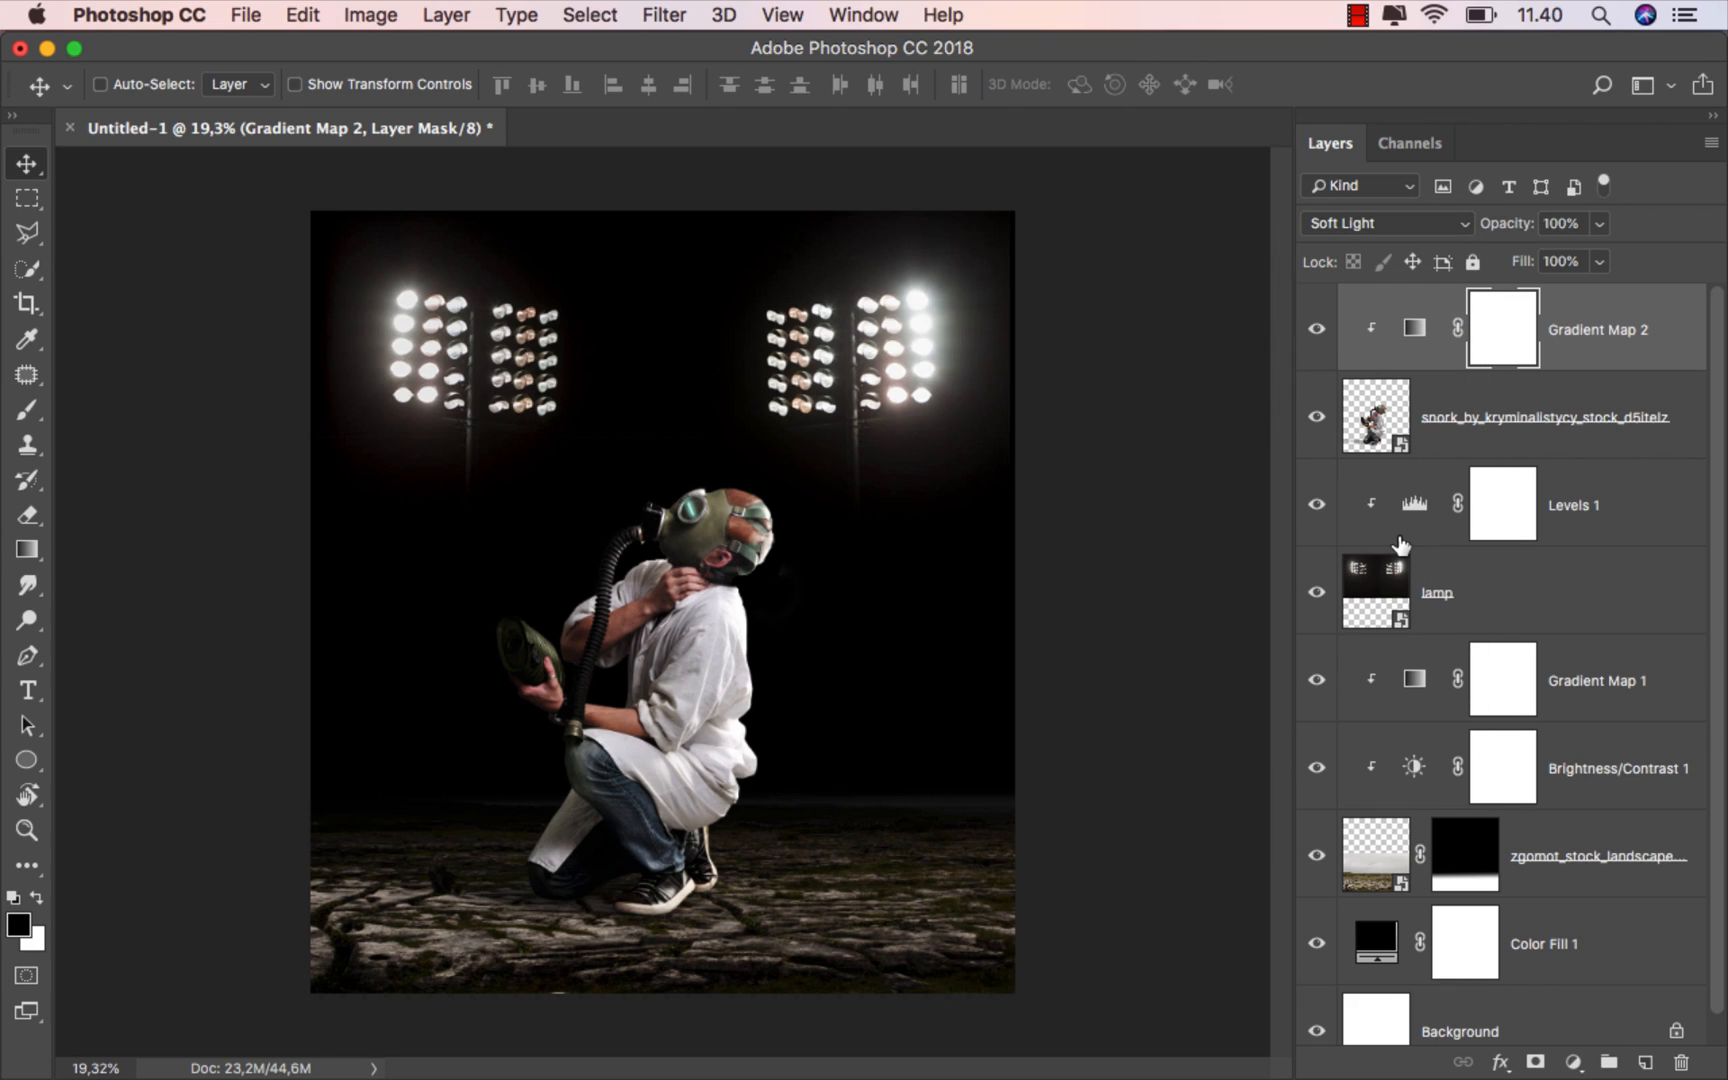
click(1317, 331)
click(1317, 331)
Add a Hue/Saturation adjustment above Gradient Map 2, clipped to the figure, with saturation at -20
click(1580, 352)
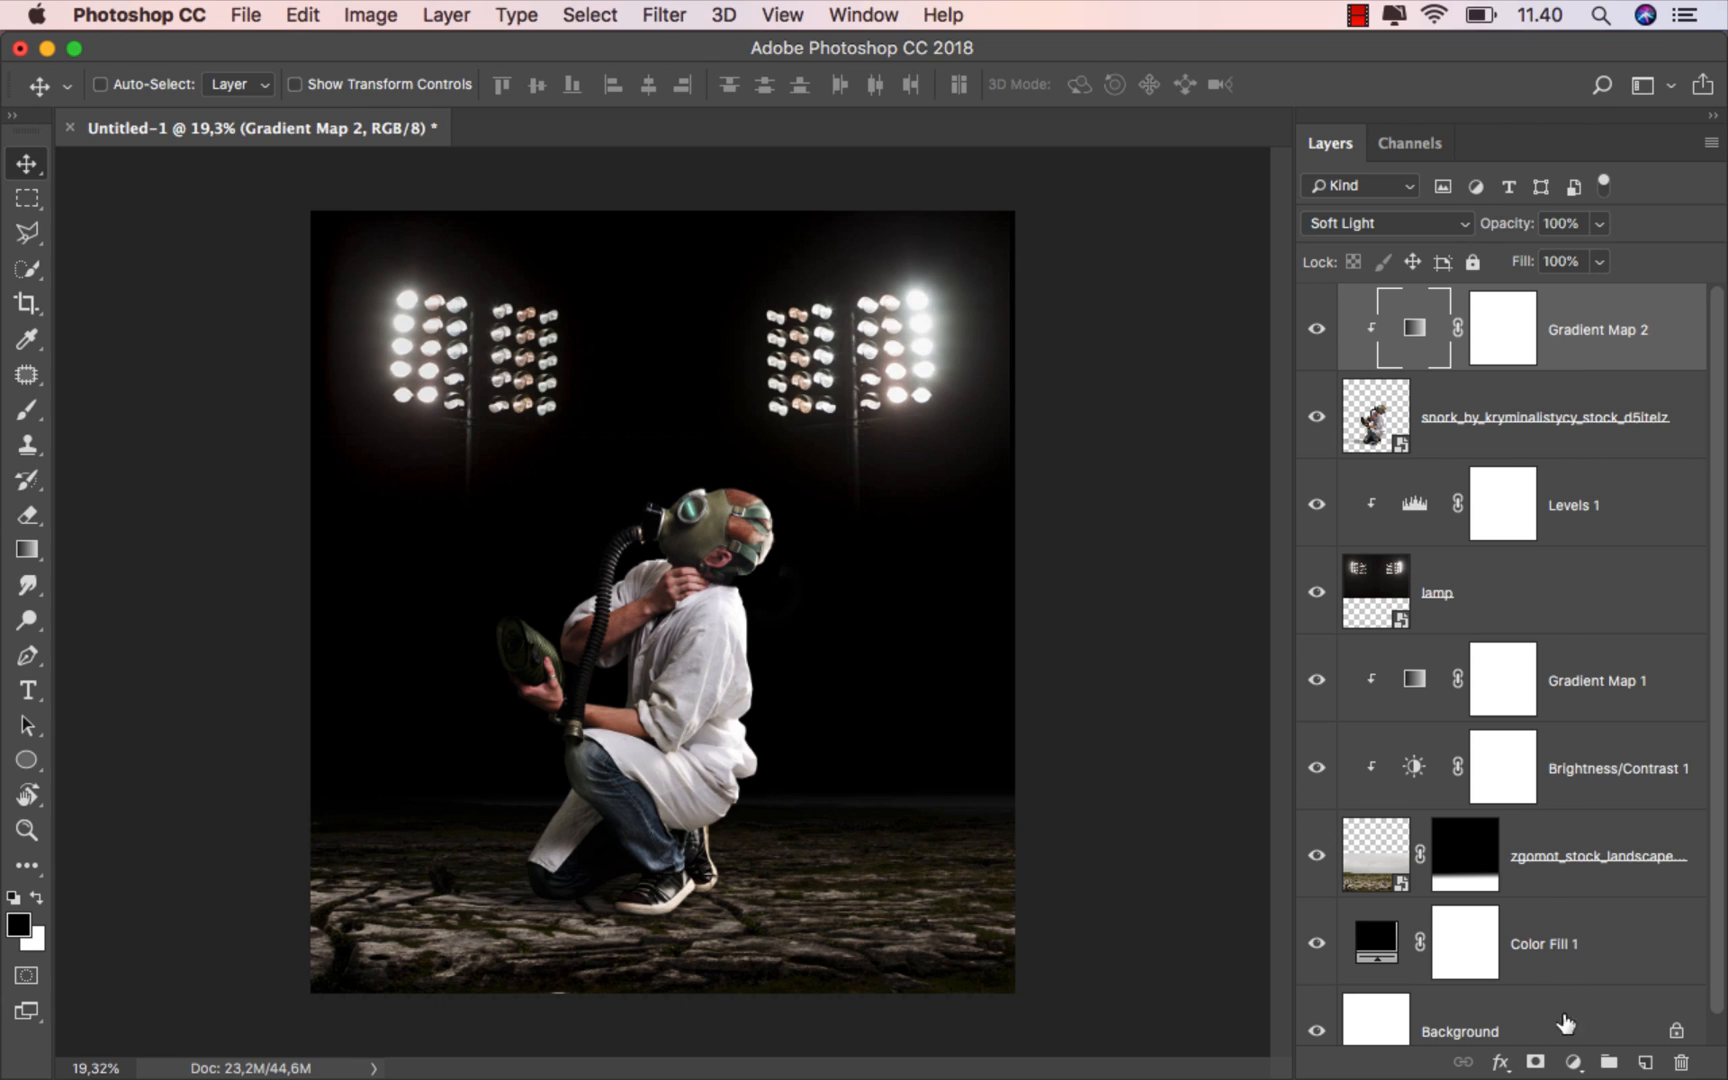
click(1573, 1062)
click(1628, 765)
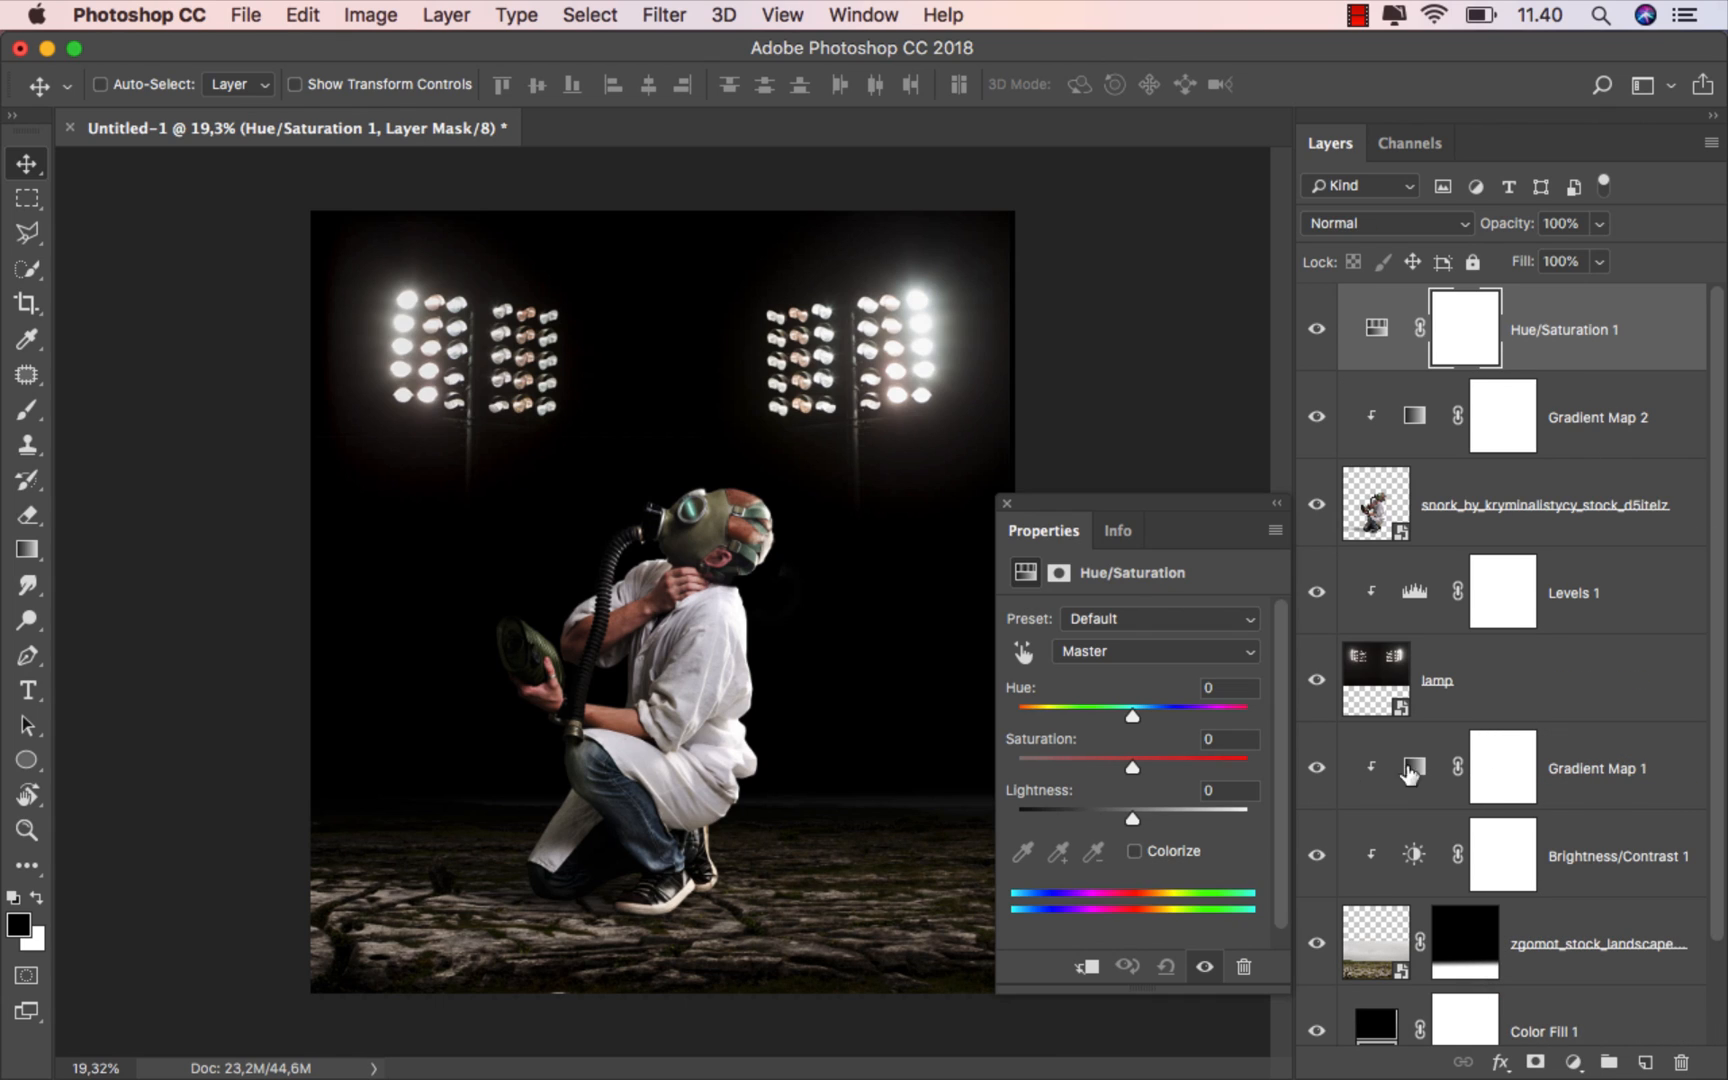
click(1087, 968)
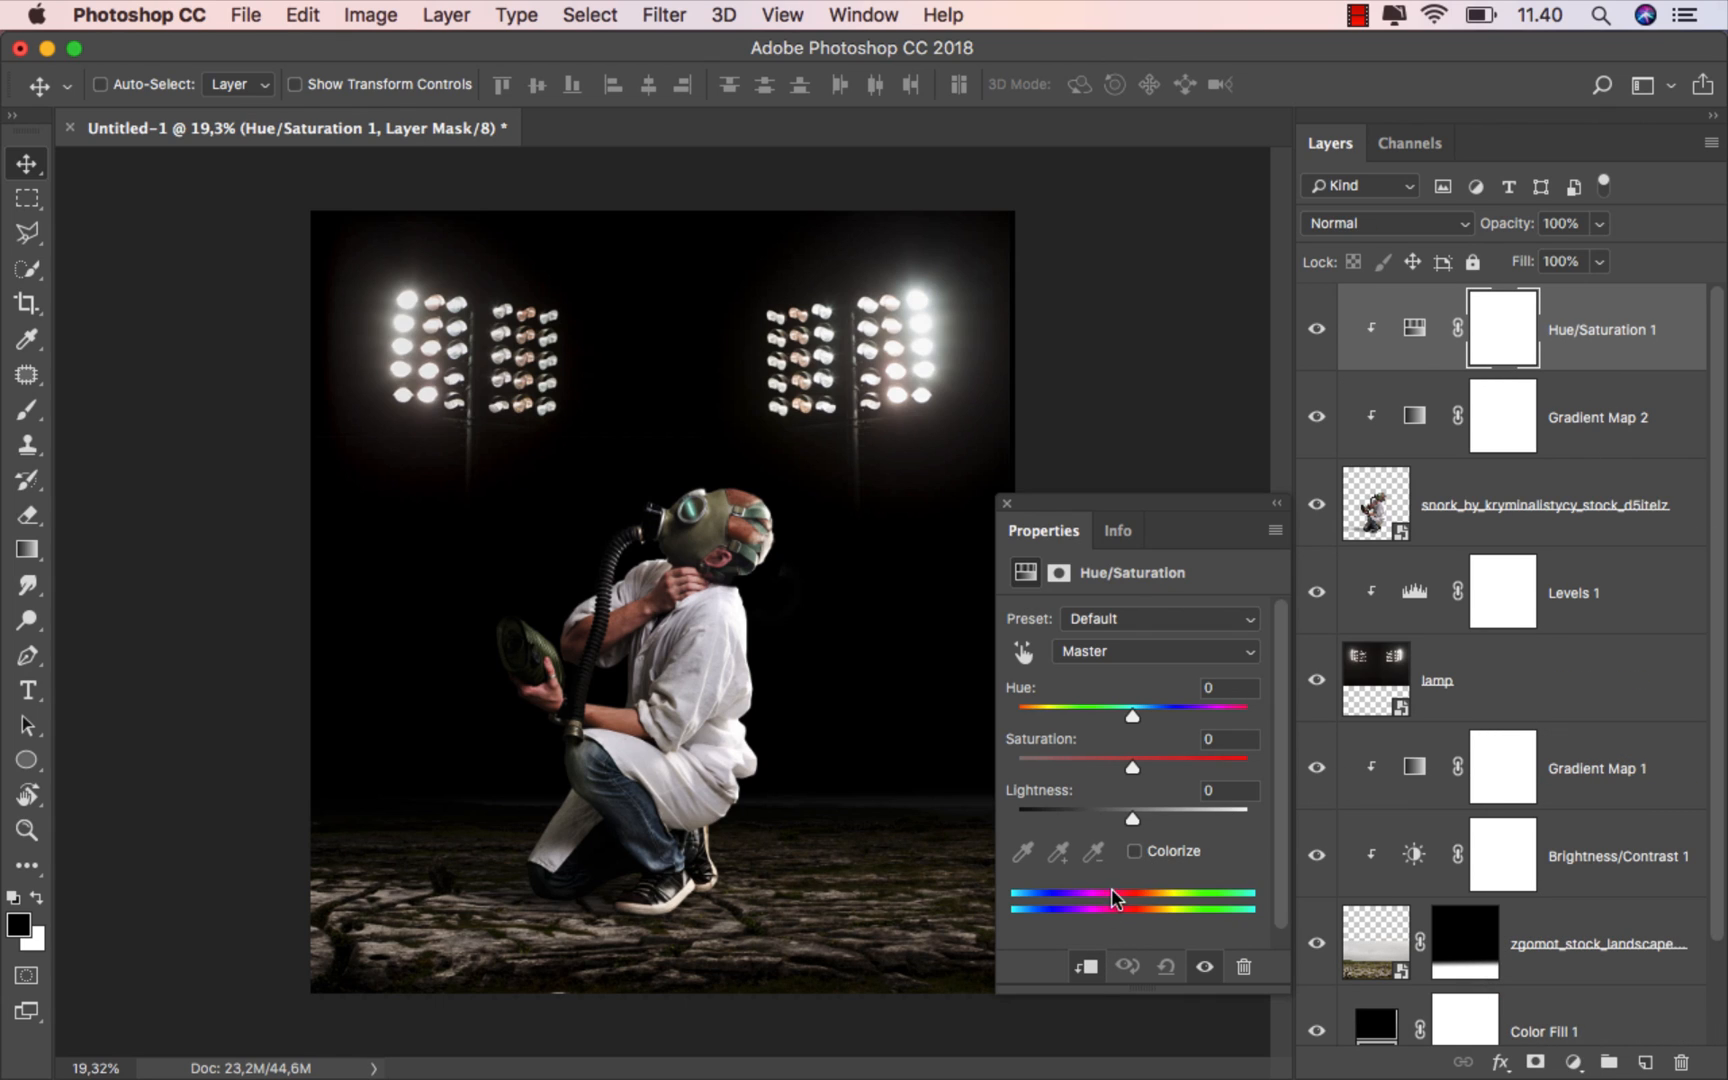
drag(1131, 761, 1109, 758)
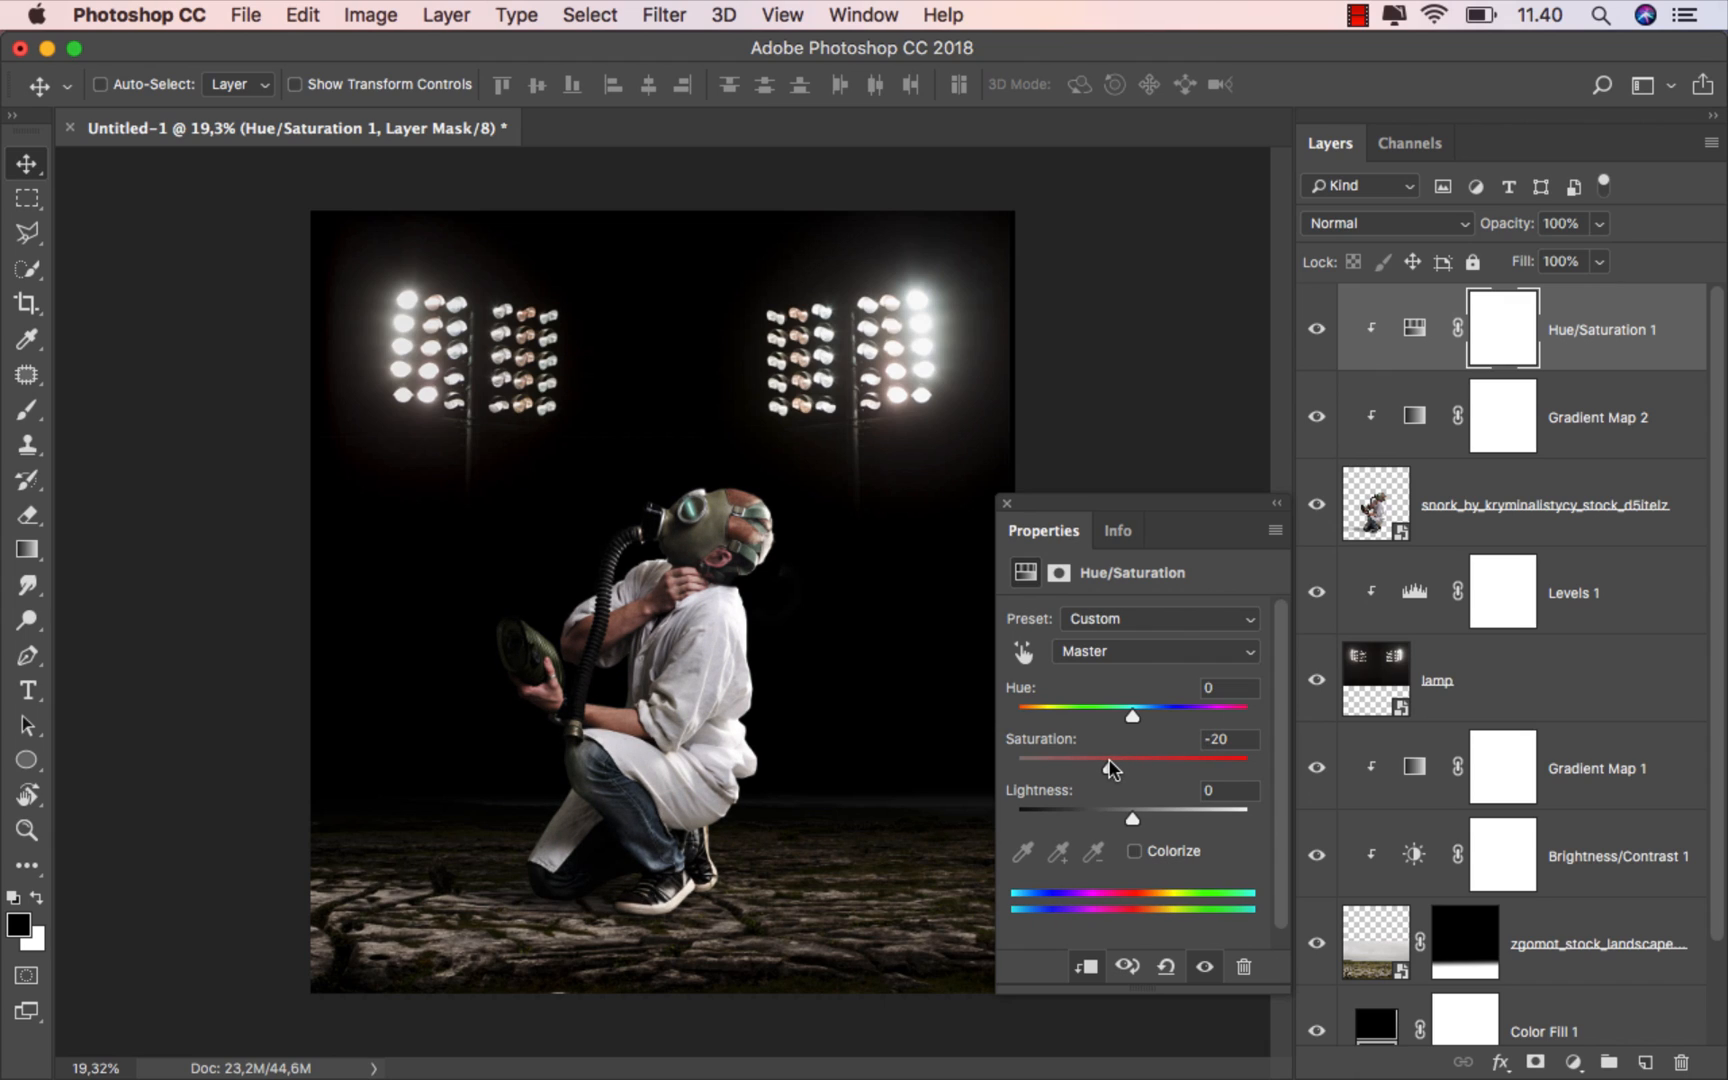
click(1009, 503)
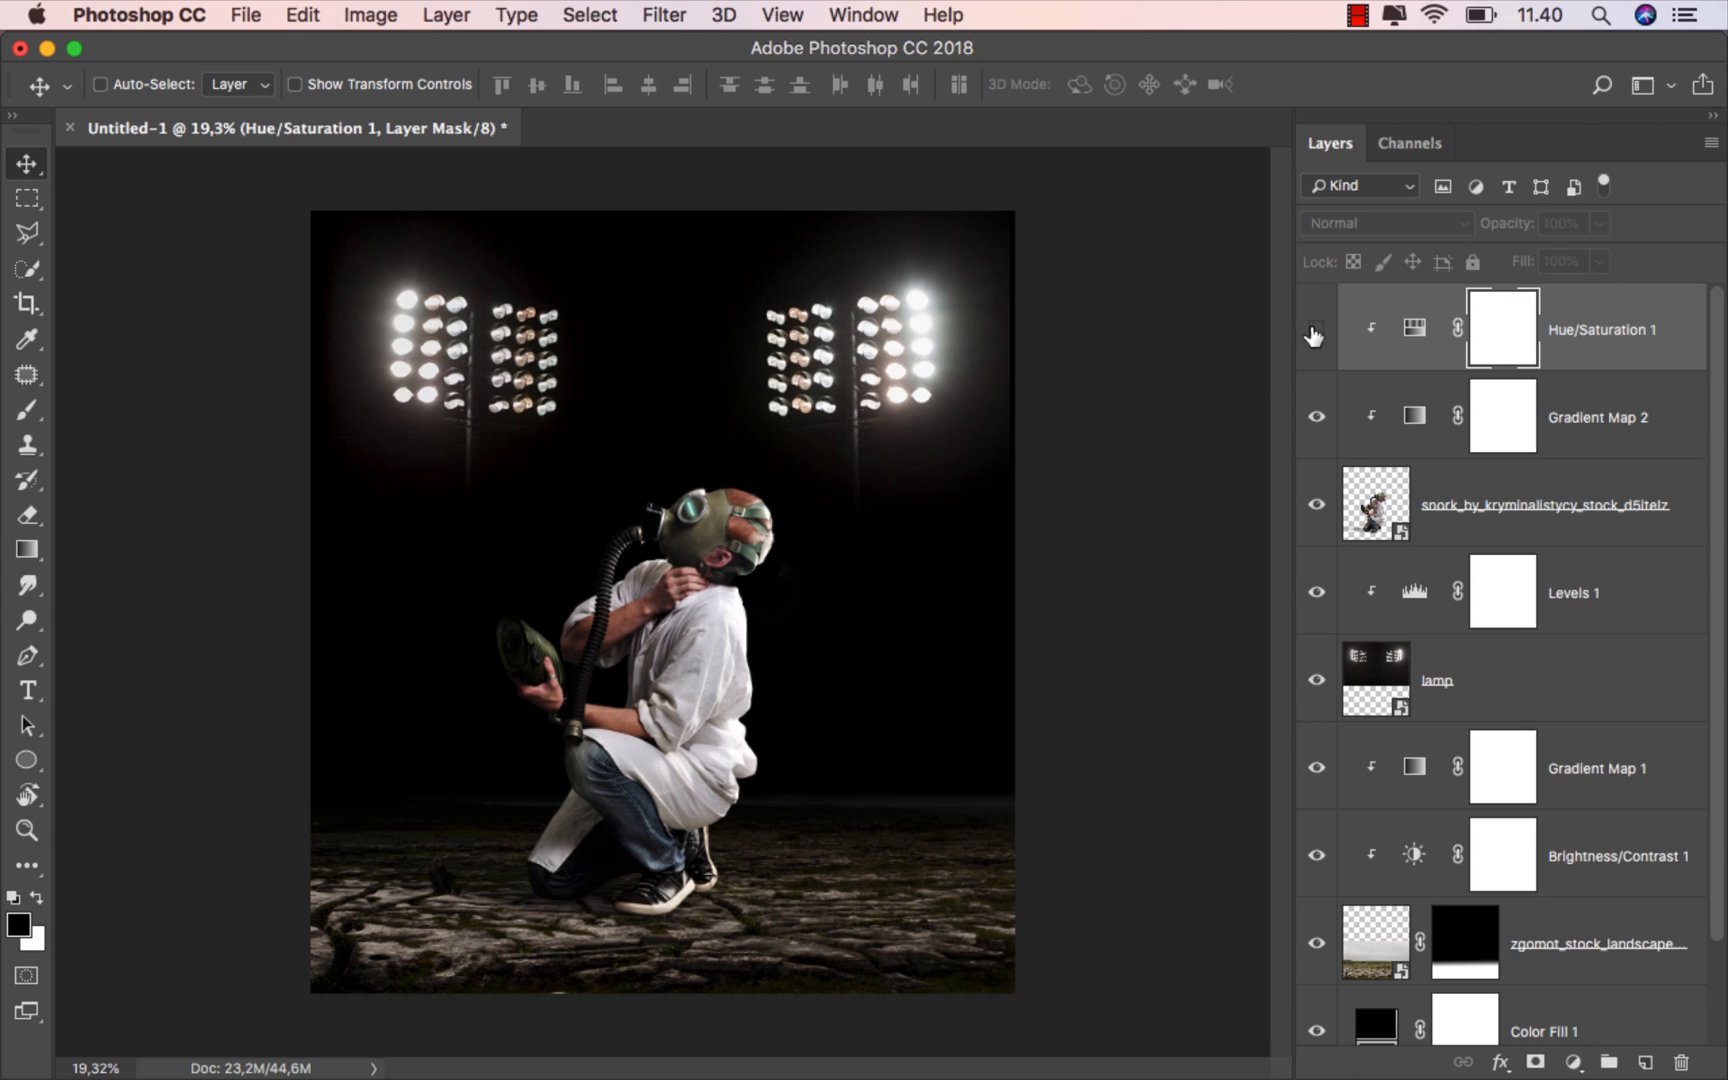
key(super+2)
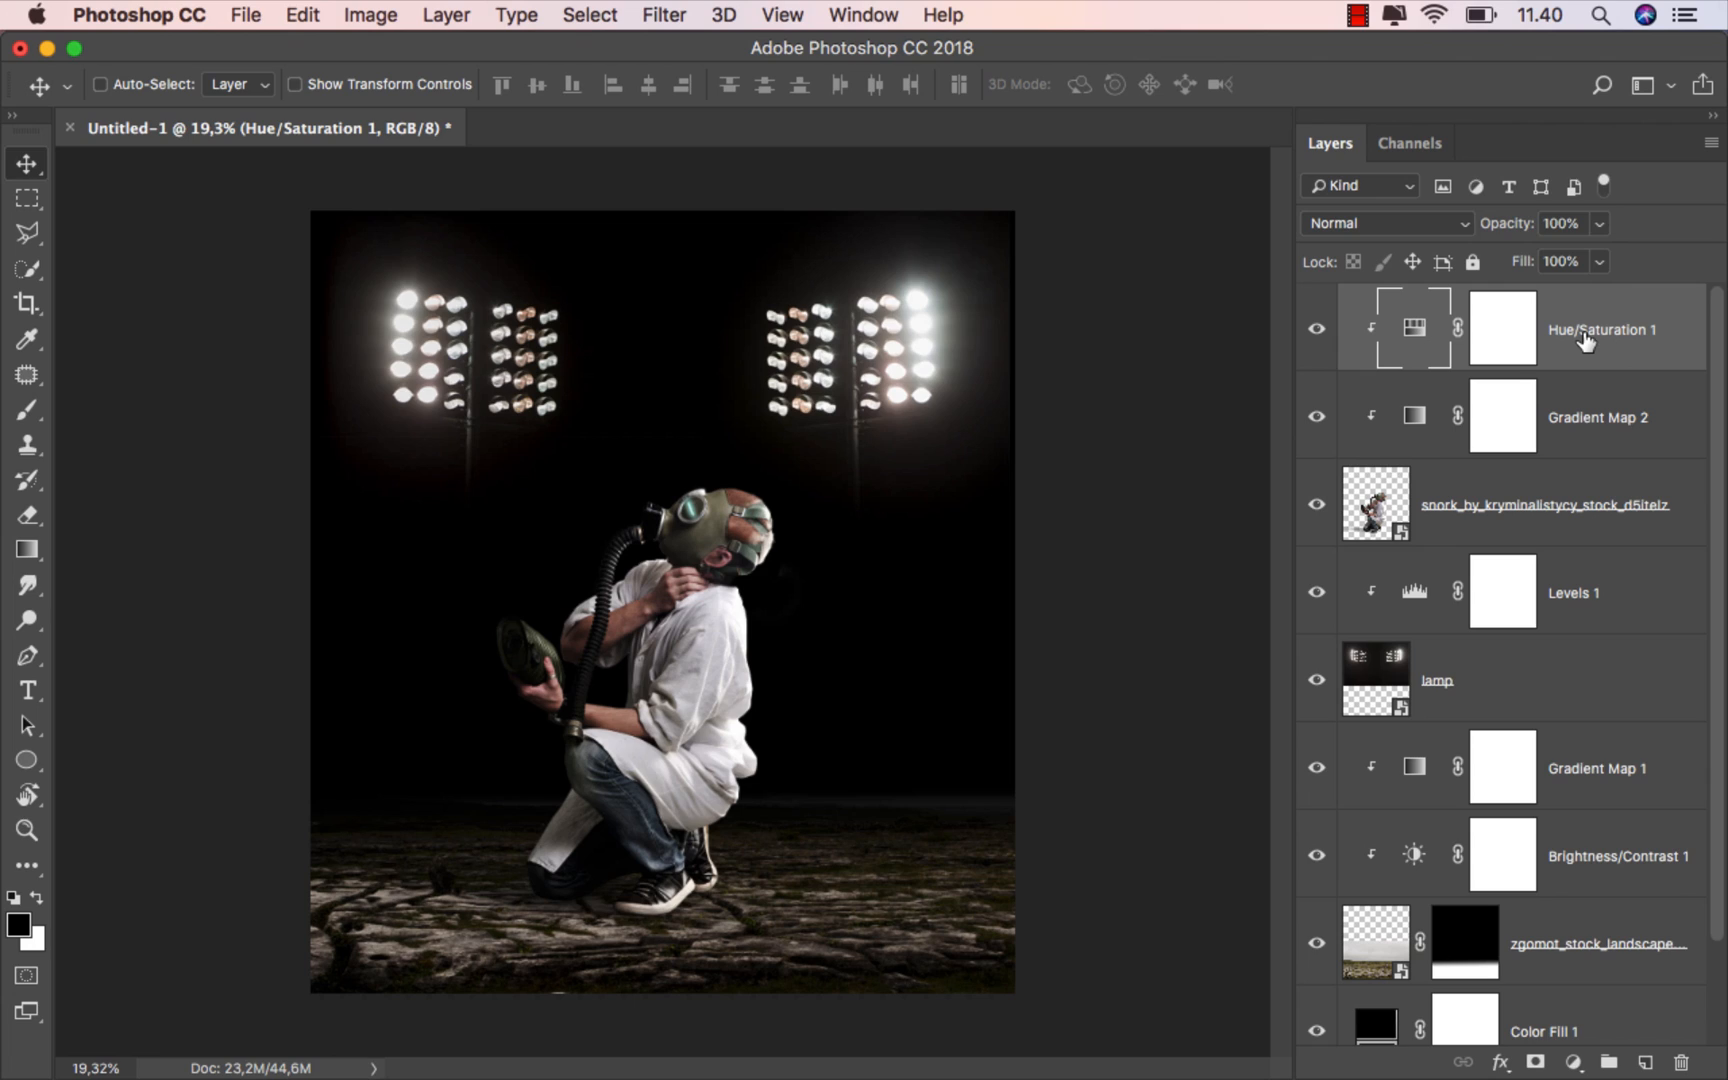
Create an empty layer named "smoke 1" between the lamp's Levels 1 adjustment and the figure layer
click(1592, 590)
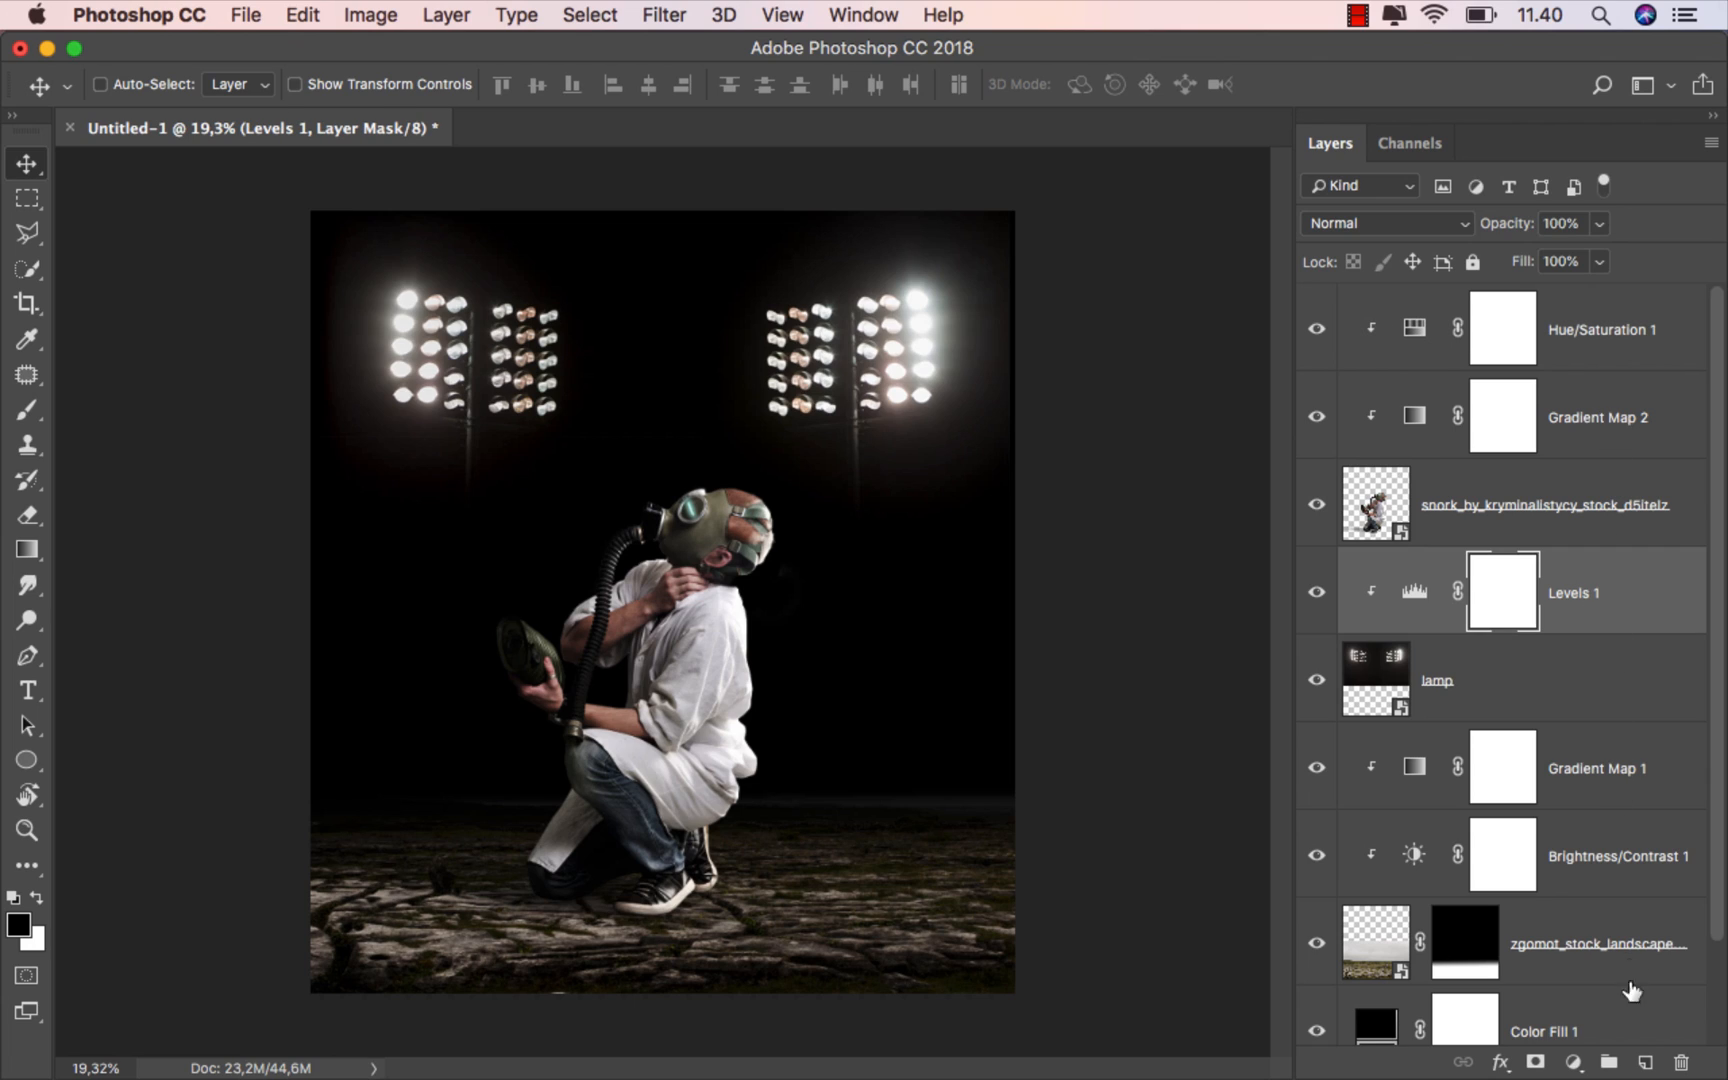
click(1645, 1062)
double_click(1450, 592)
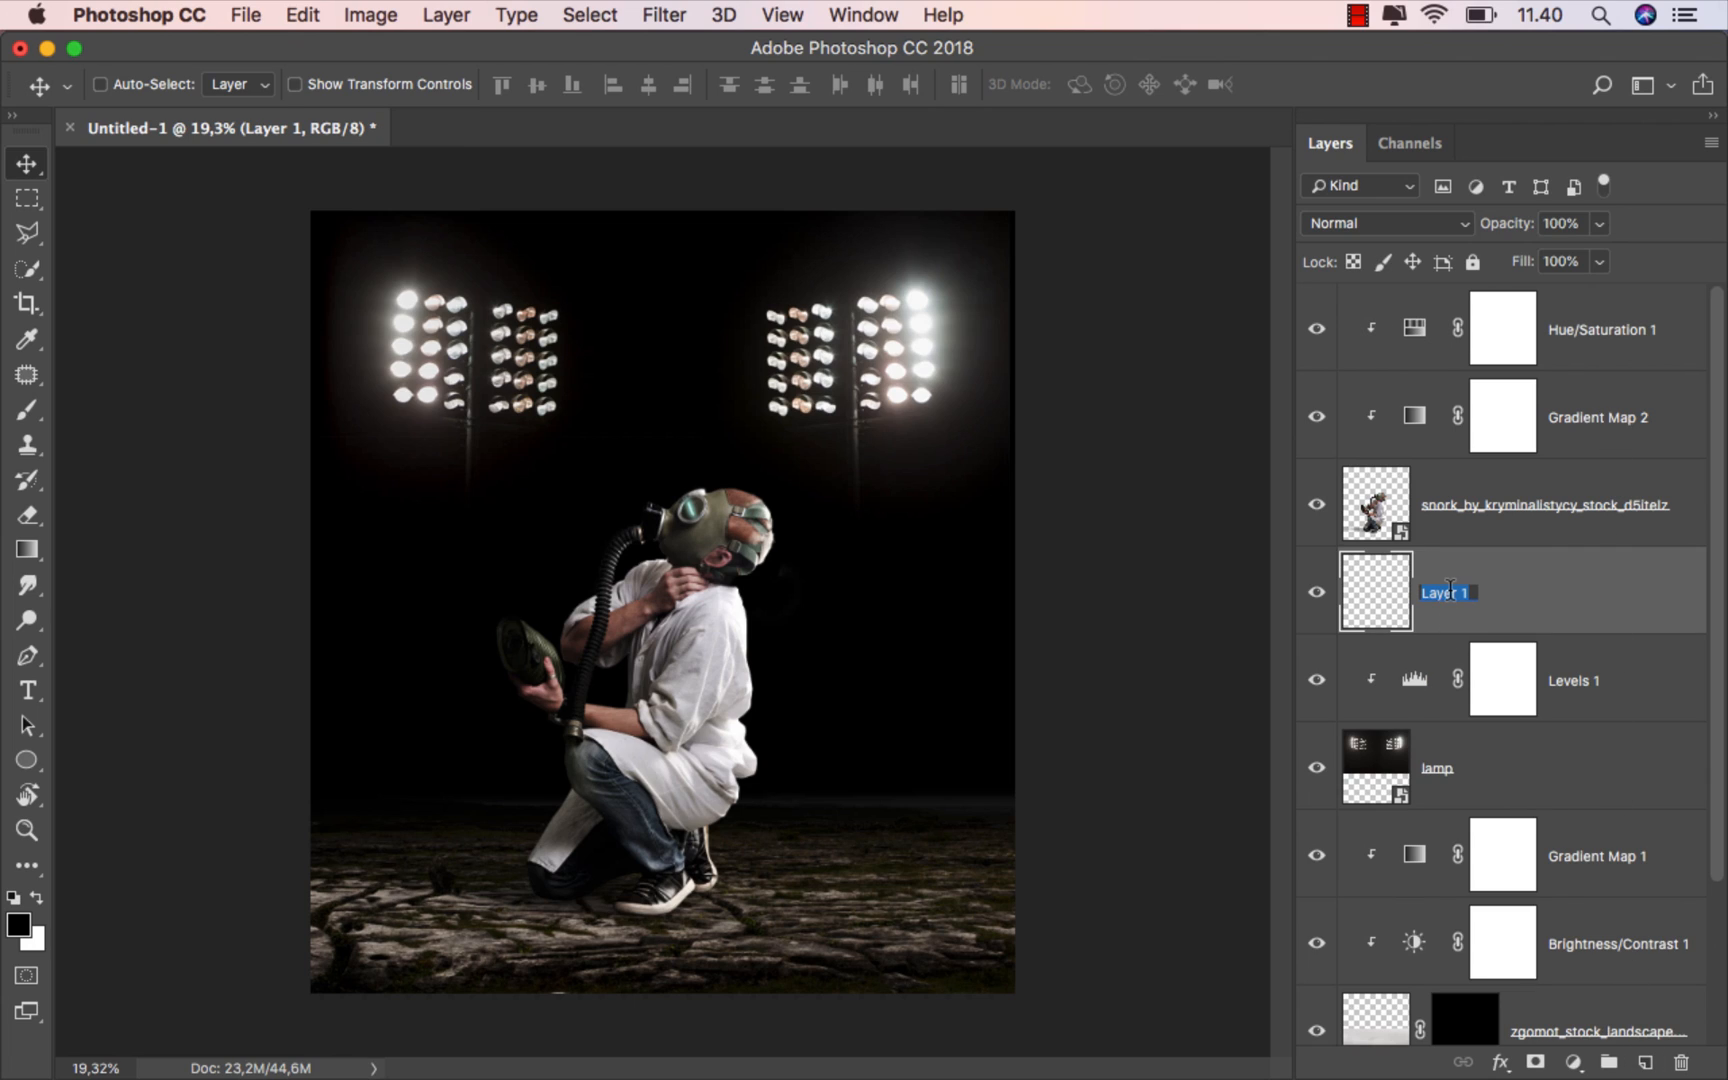
text(smoke)
key(Return)
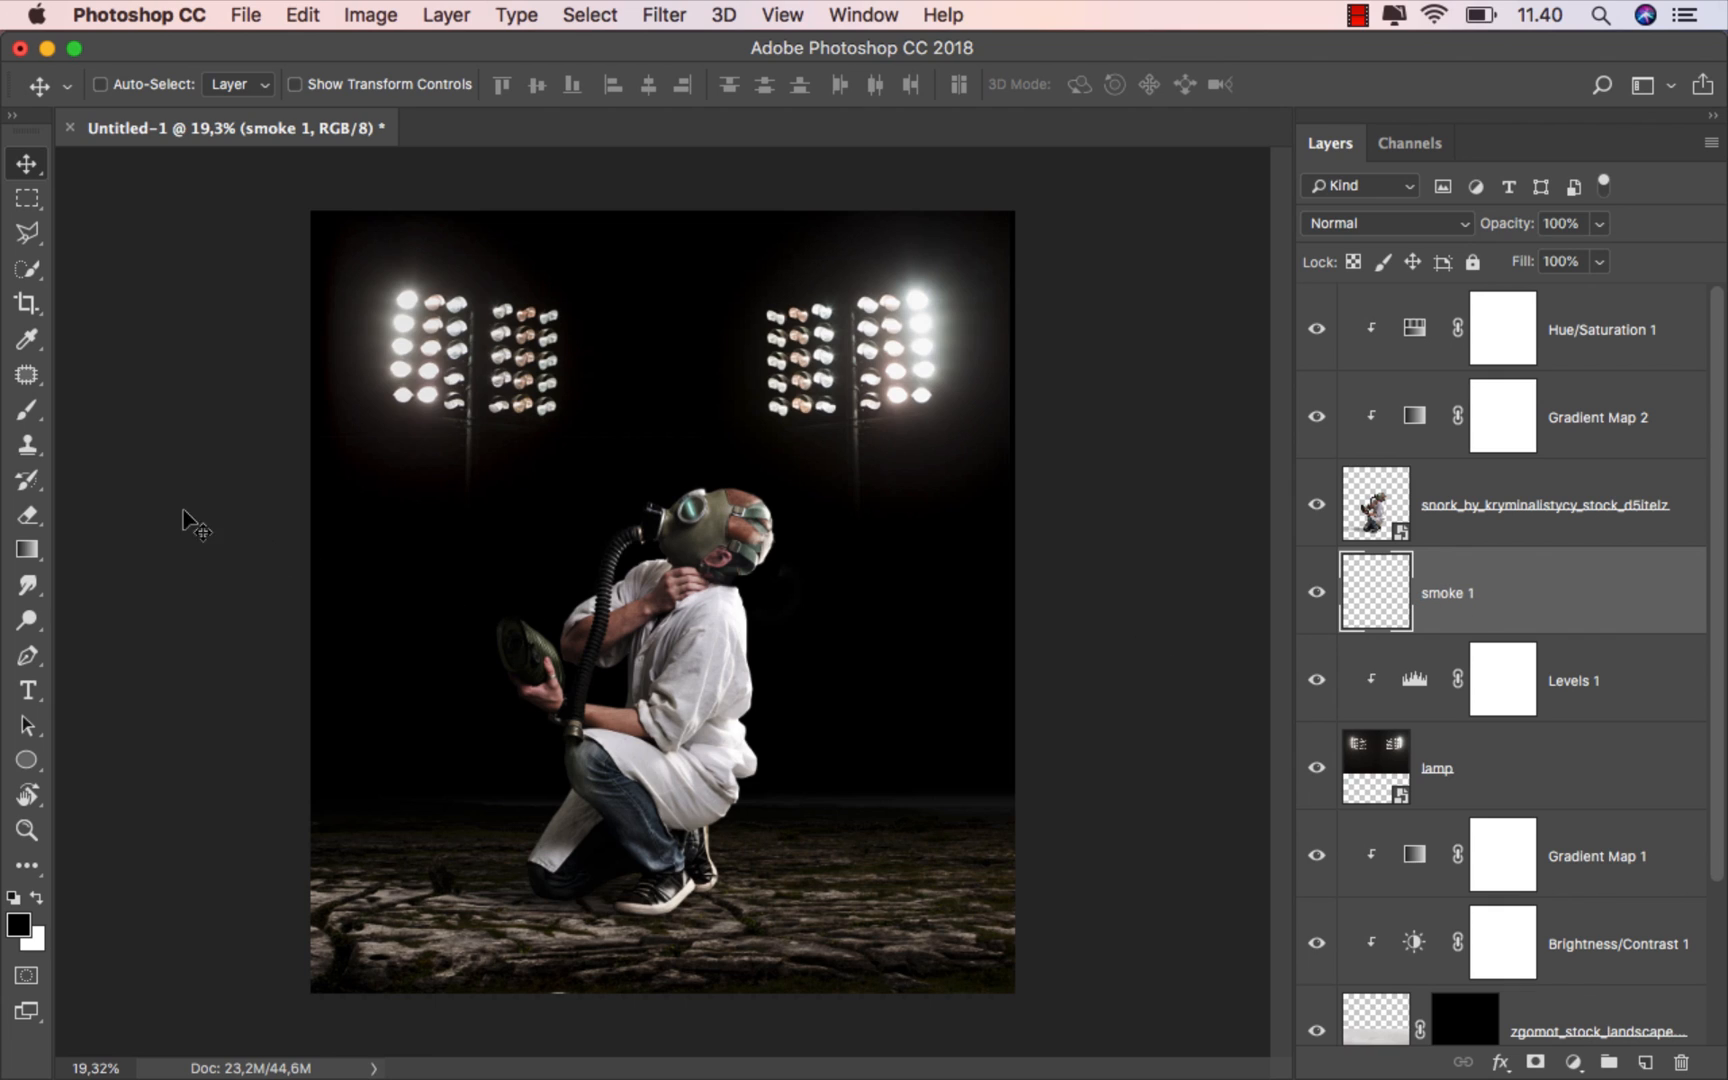
Set up the Brush tool with the 1100 px smoke brush from the Effects group in AZBrushes3 and 41% opacity
click(36, 412)
click(116, 410)
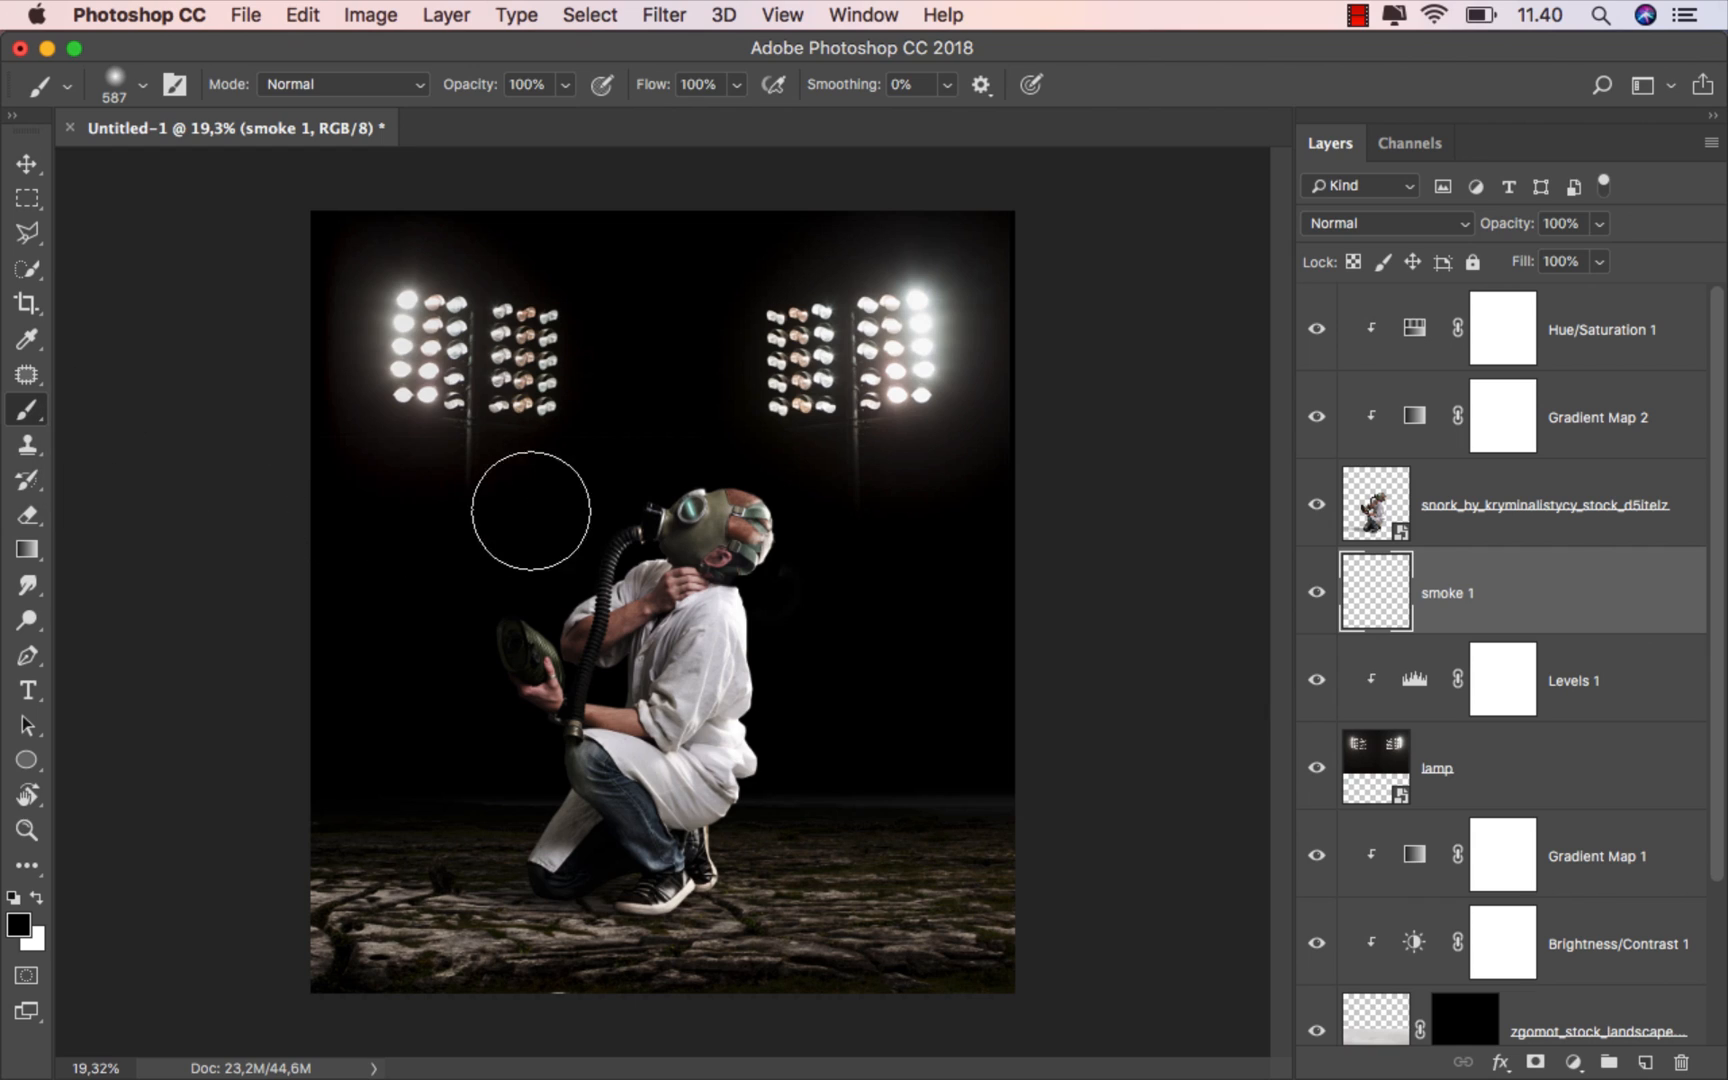
right_click(658, 462)
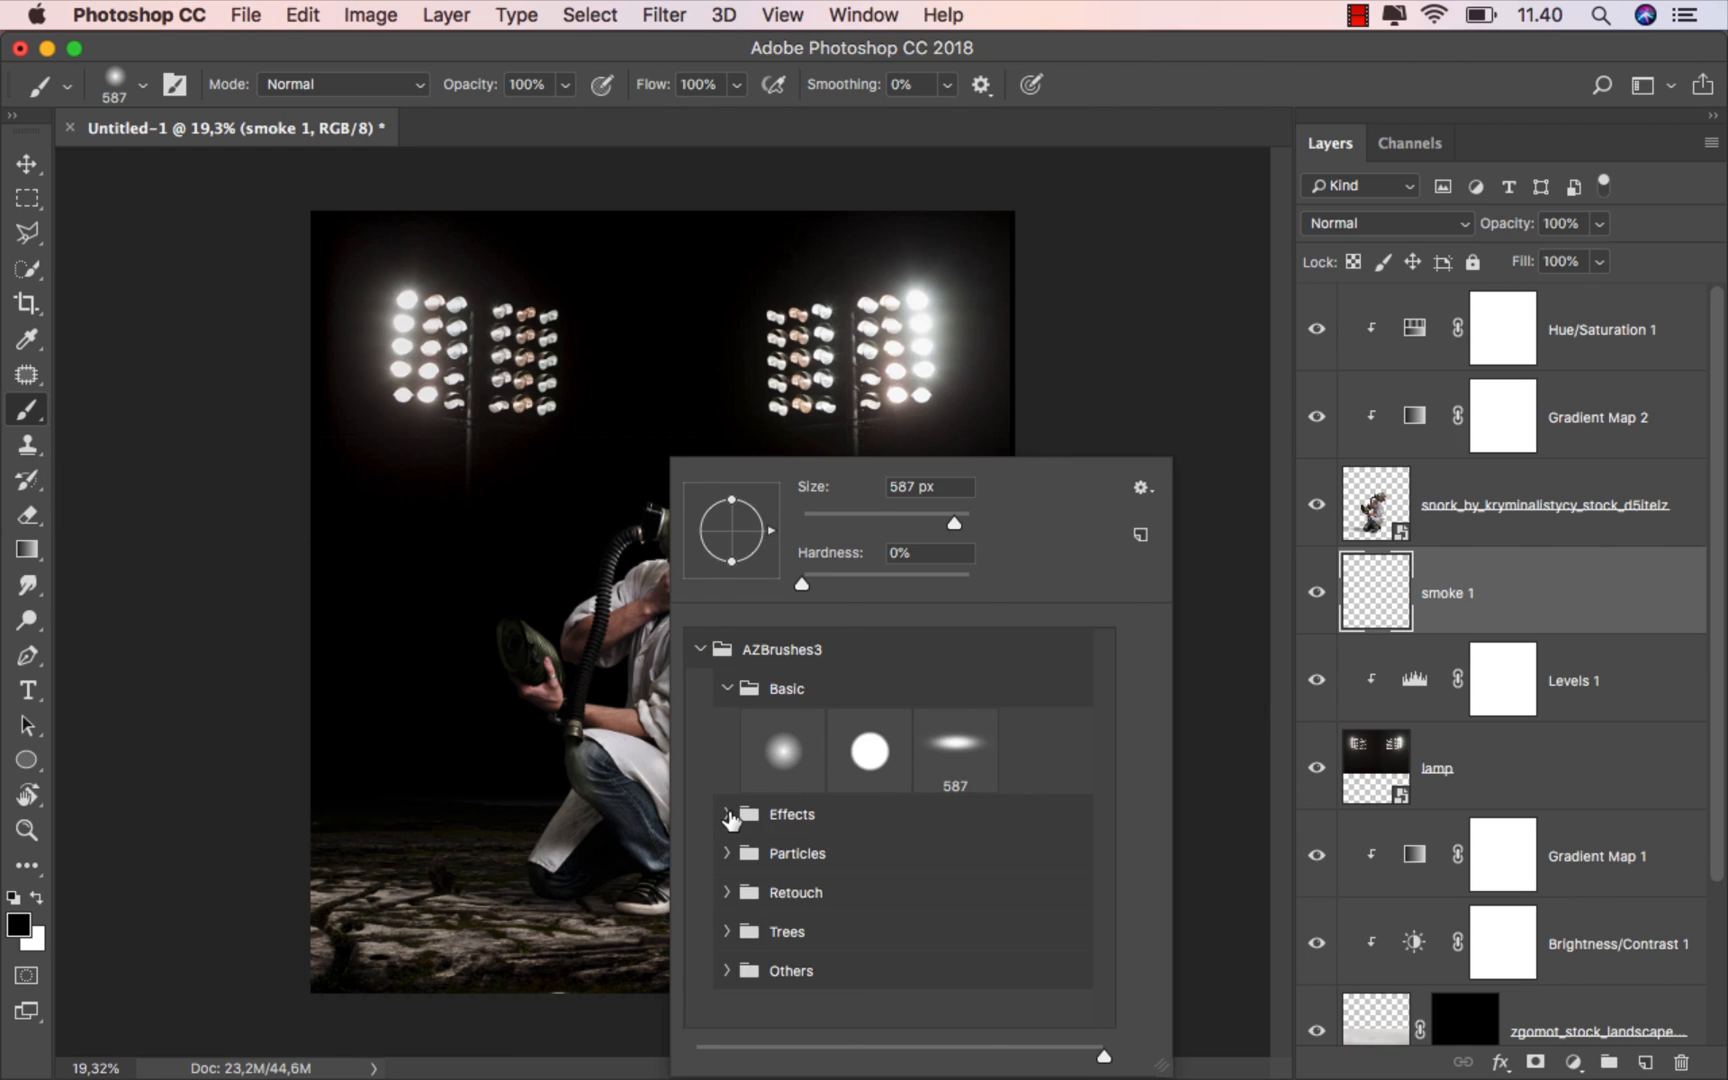
click(727, 815)
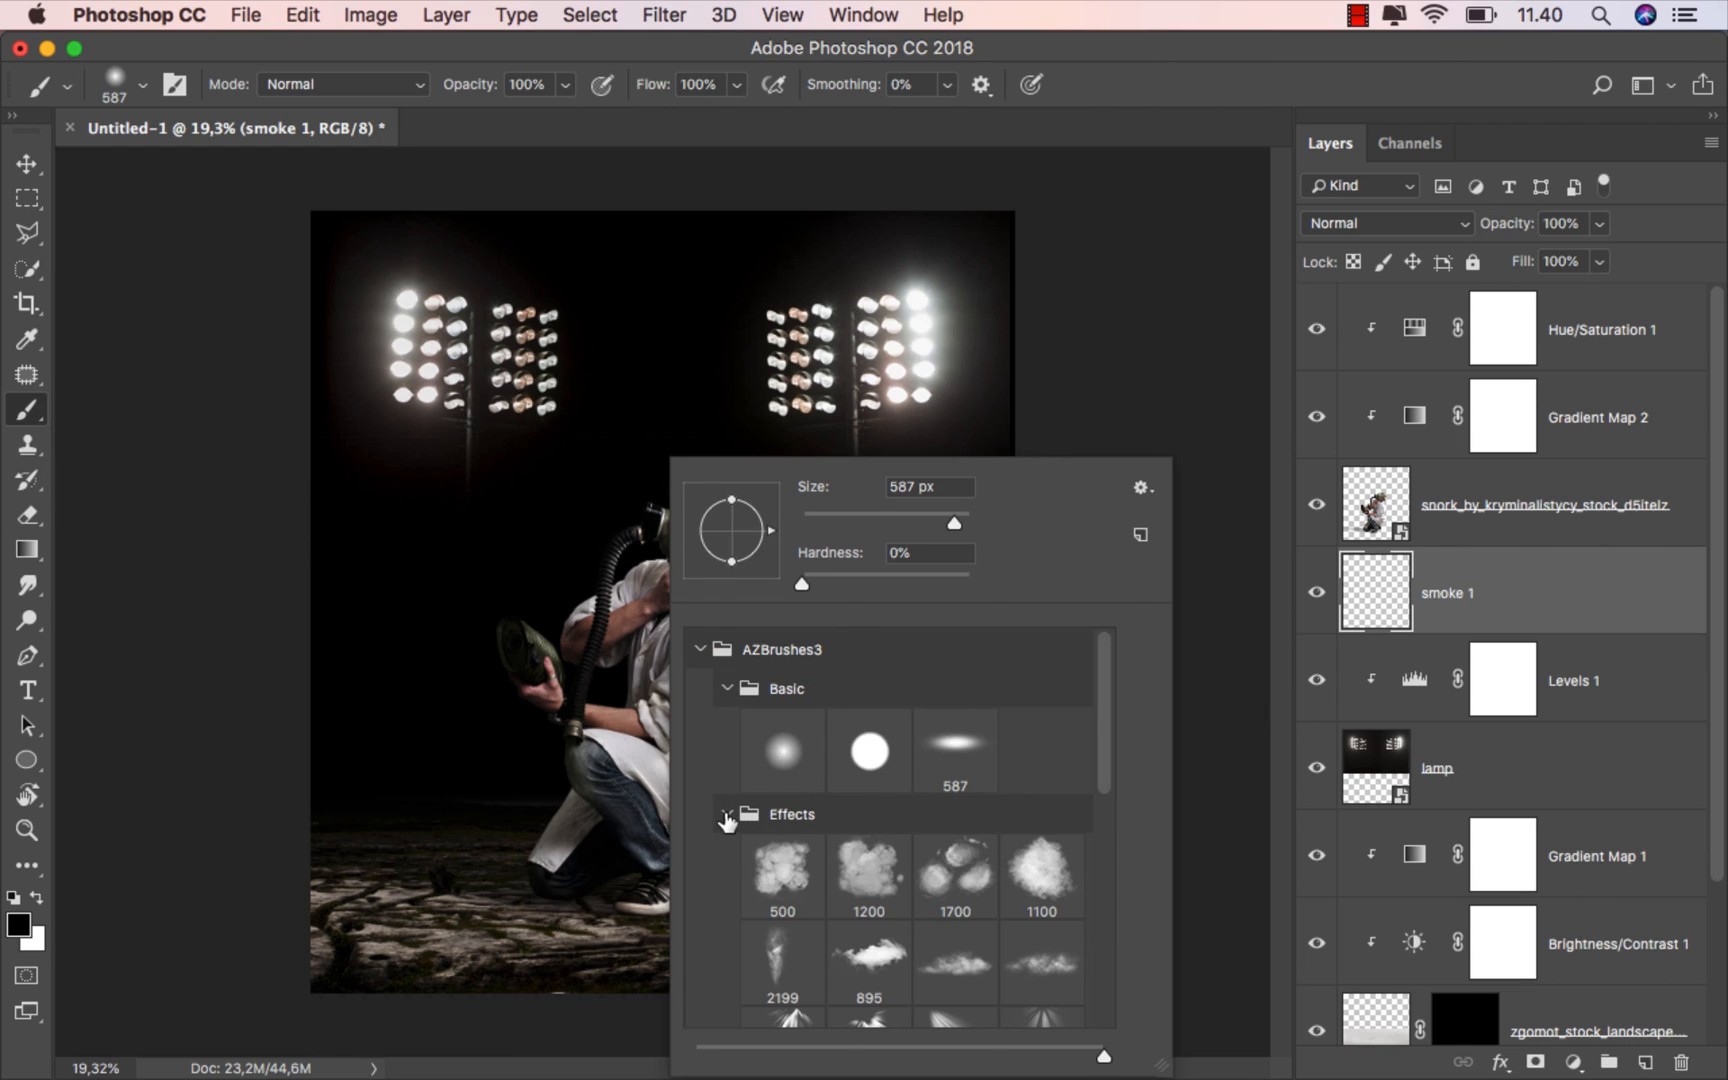
click(1040, 866)
click(1122, 108)
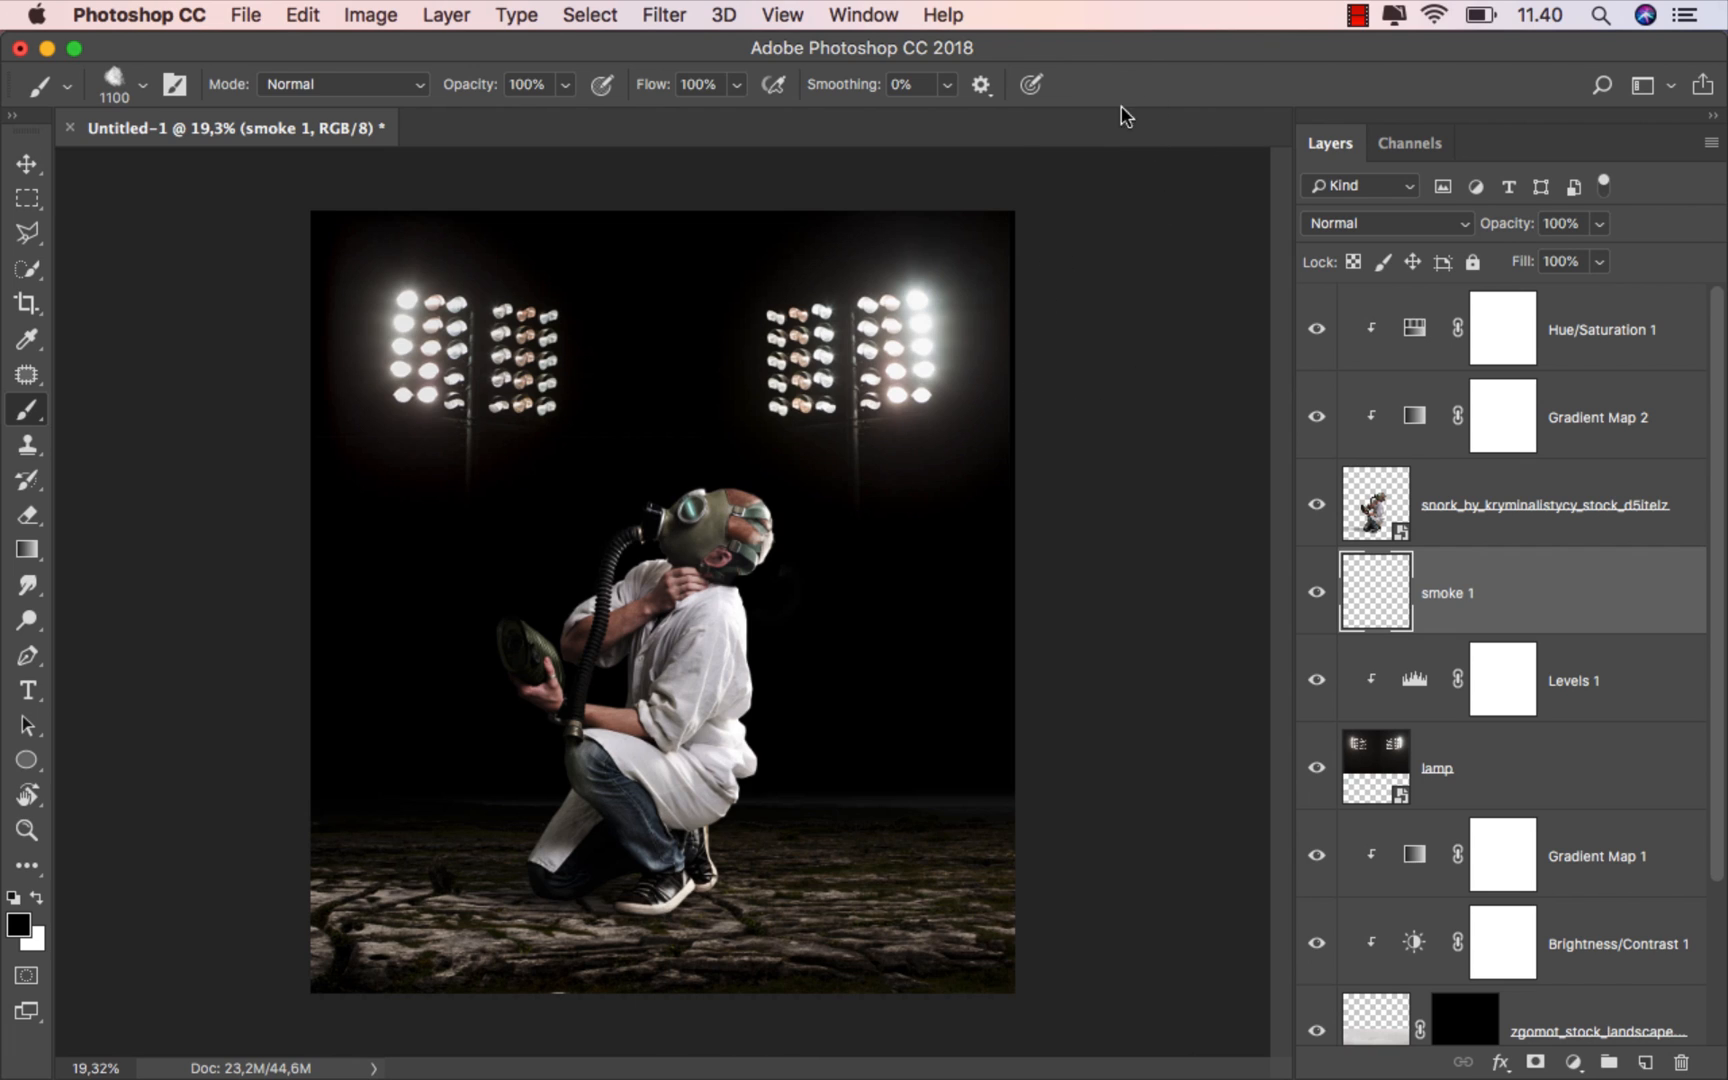
scroll(1122, 108, up, 1)
drag(565, 84, 494, 120)
scroll(696, 548, down, 1)
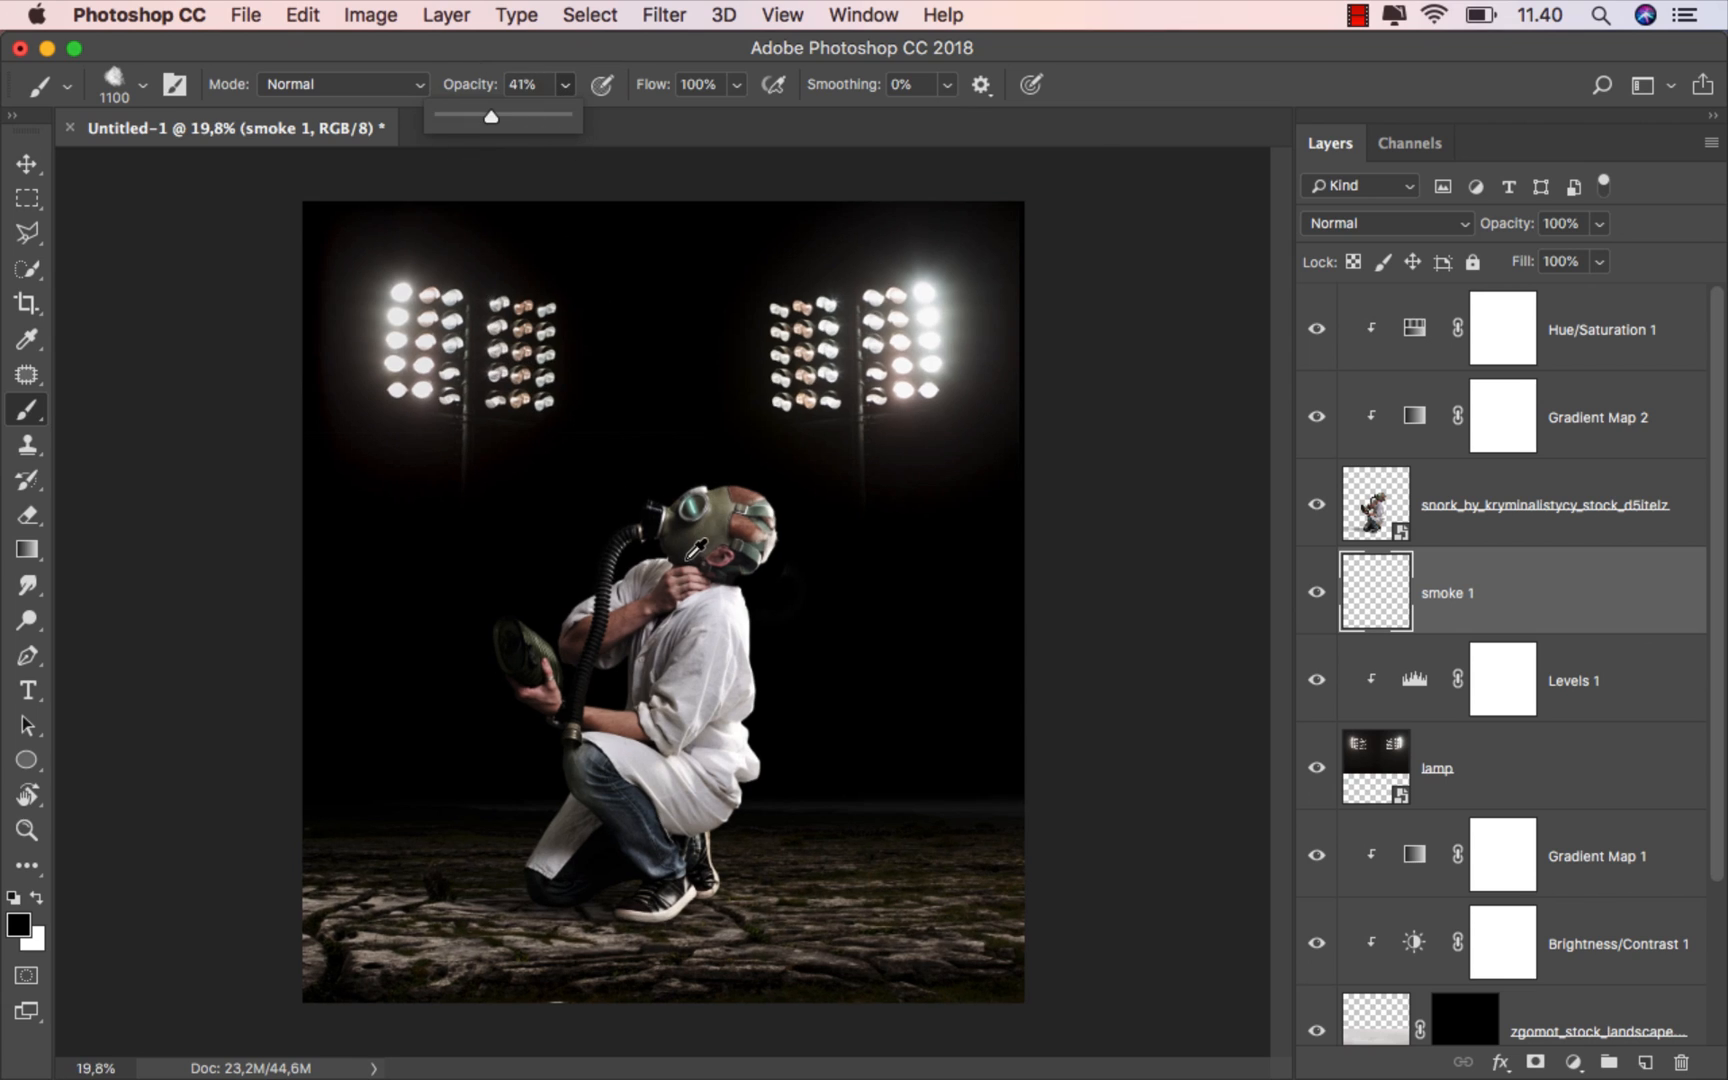
Enlarge the smoke brush to 1500 px and paint white smoke behind and around the figure up towards the lamps
mouse_move(683, 725)
mouse_down()
mouse_move(718, 720)
mouse_move(680, 728)
mouse_up()
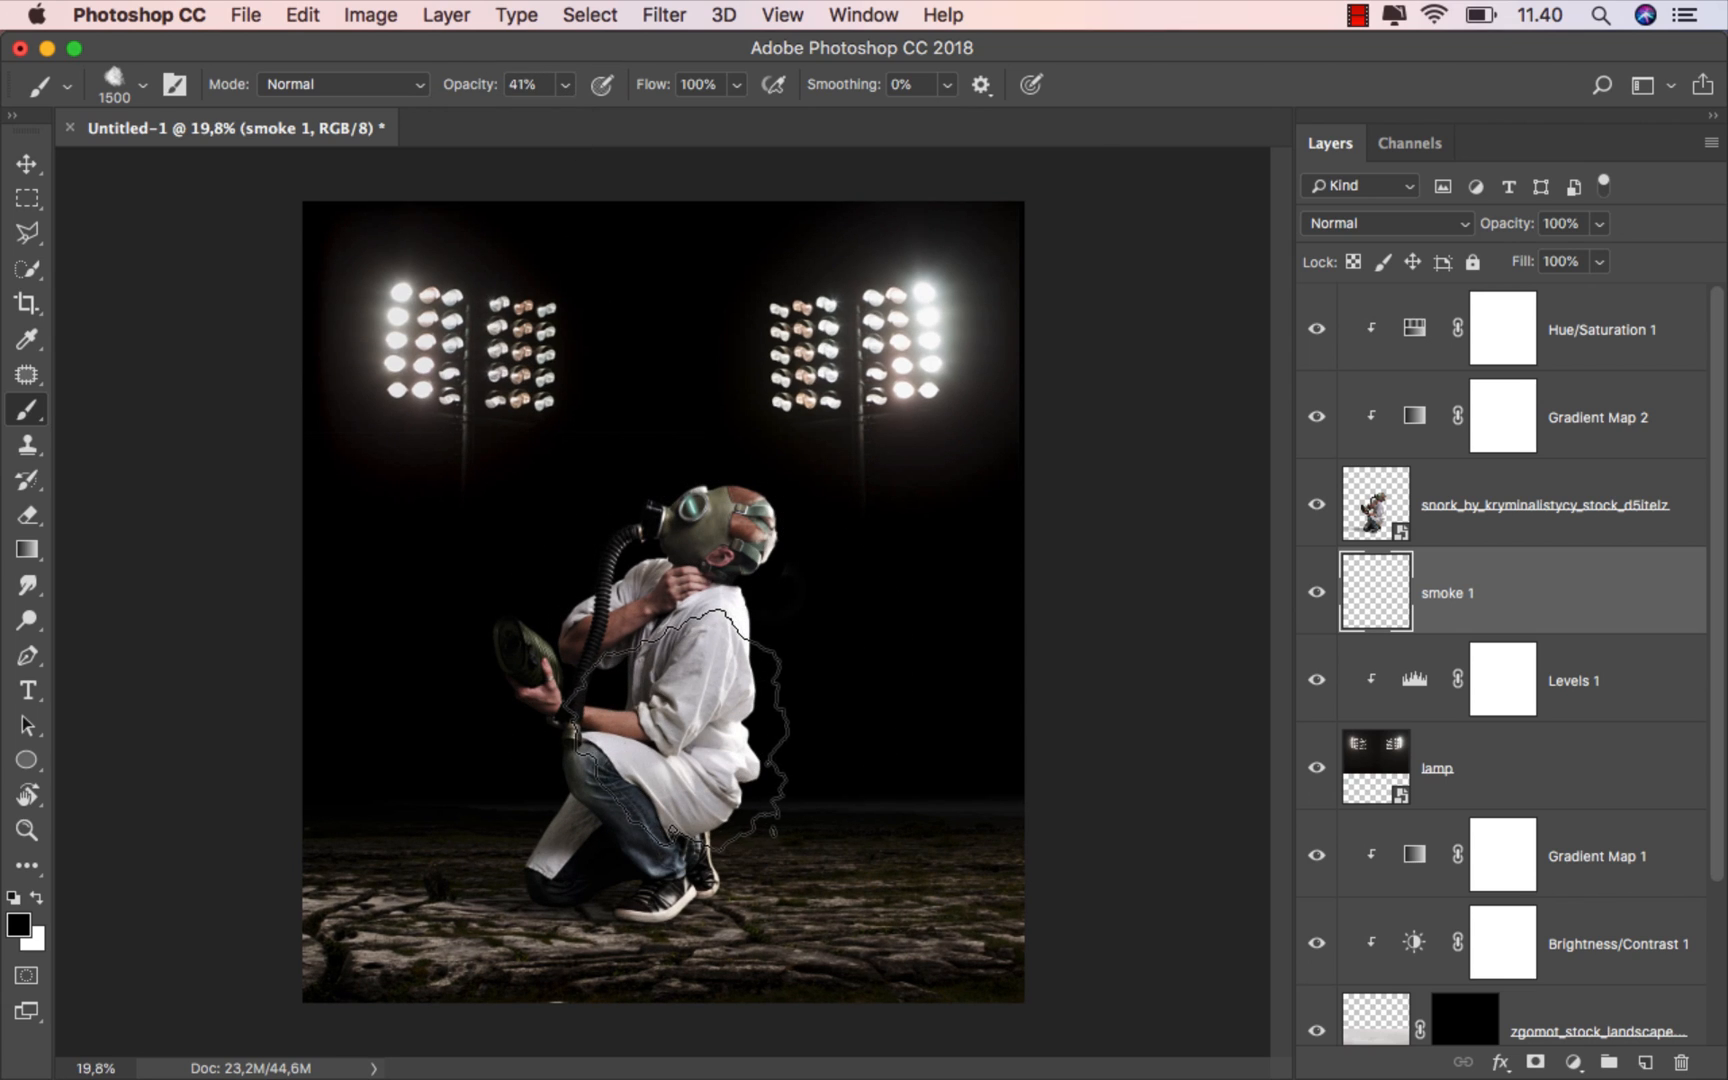
click(38, 900)
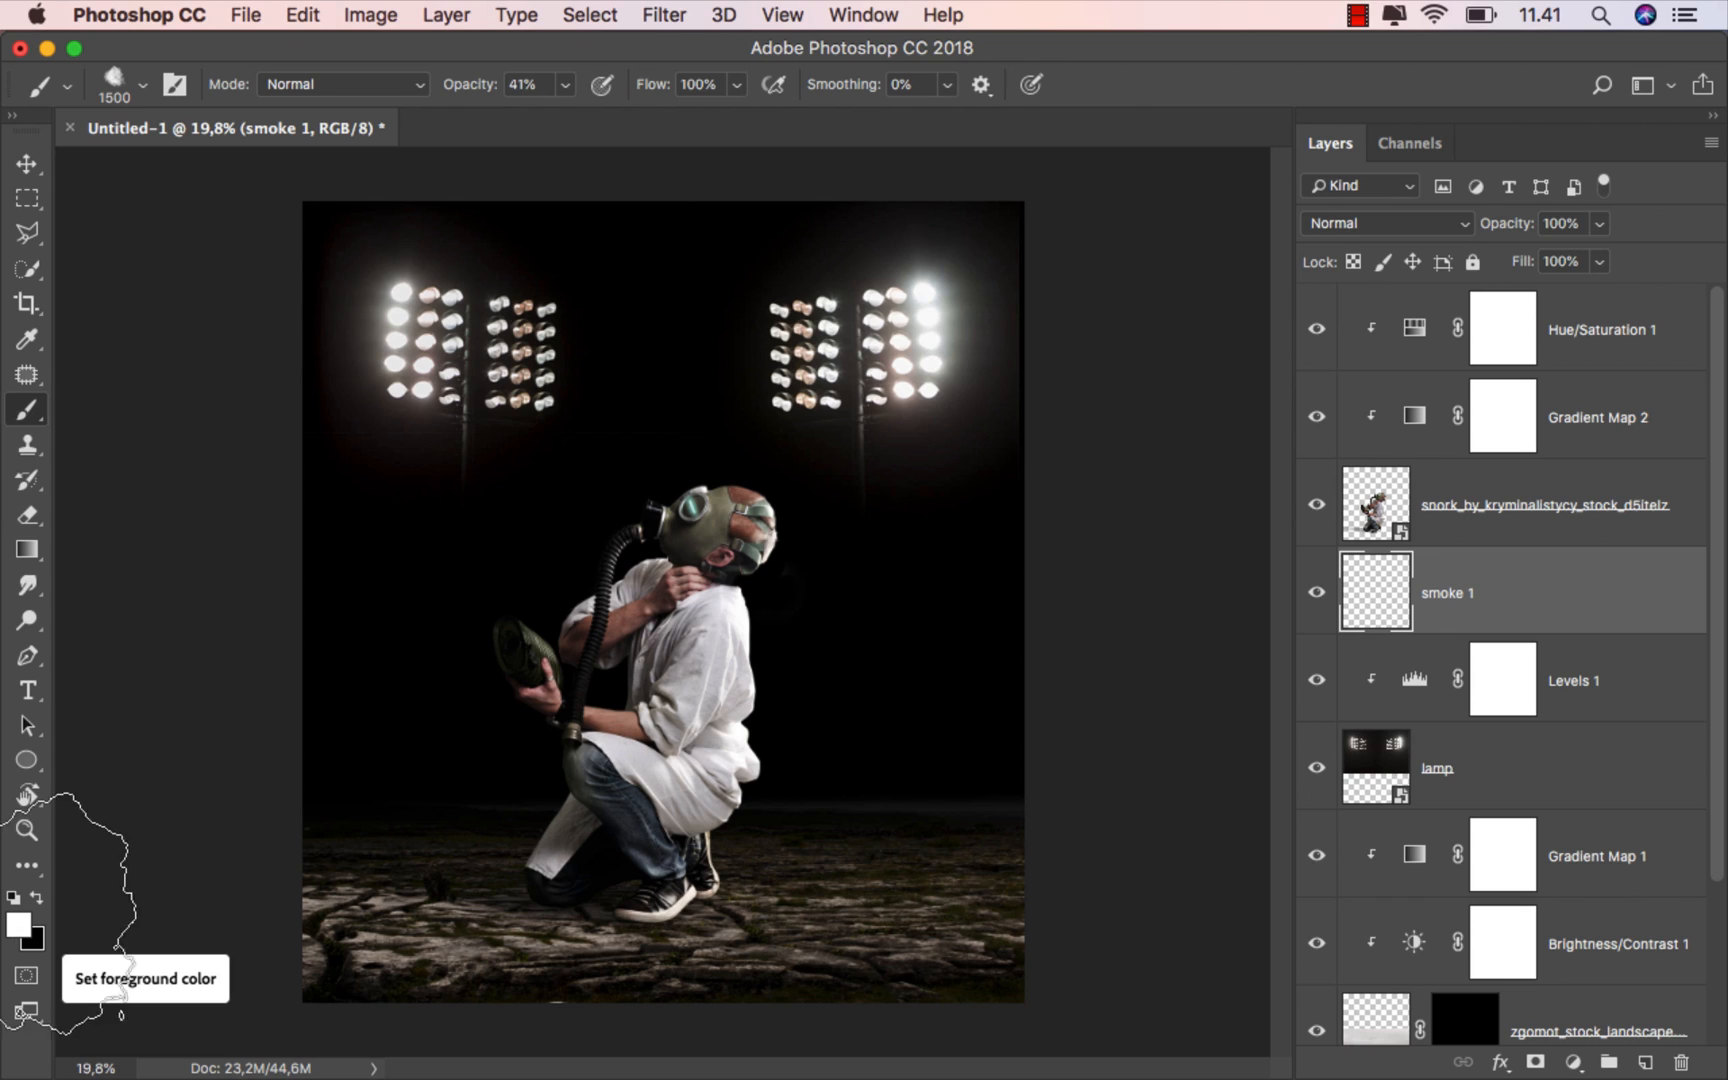
mouse_move(707, 745)
mouse_down()
mouse_move(745, 699)
mouse_move(611, 617)
mouse_move(587, 678)
mouse_move(632, 716)
mouse_move(726, 648)
mouse_move(722, 571)
mouse_move(627, 481)
mouse_move(599, 479)
mouse_move(602, 581)
mouse_move(839, 766)
mouse_move(763, 741)
mouse_move(795, 745)
mouse_move(779, 687)
mouse_move(844, 506)
mouse_move(730, 441)
mouse_move(655, 441)
mouse_move(537, 484)
mouse_move(503, 668)
mouse_move(467, 720)
mouse_move(518, 766)
mouse_move(485, 816)
mouse_move(399, 872)
mouse_move(497, 806)
mouse_move(457, 772)
mouse_move(425, 775)
mouse_move(907, 801)
mouse_move(825, 801)
mouse_move(810, 749)
mouse_move(825, 726)
mouse_move(797, 659)
mouse_move(822, 582)
mouse_move(876, 609)
mouse_move(745, 452)
mouse_move(750, 422)
mouse_move(810, 392)
mouse_up()
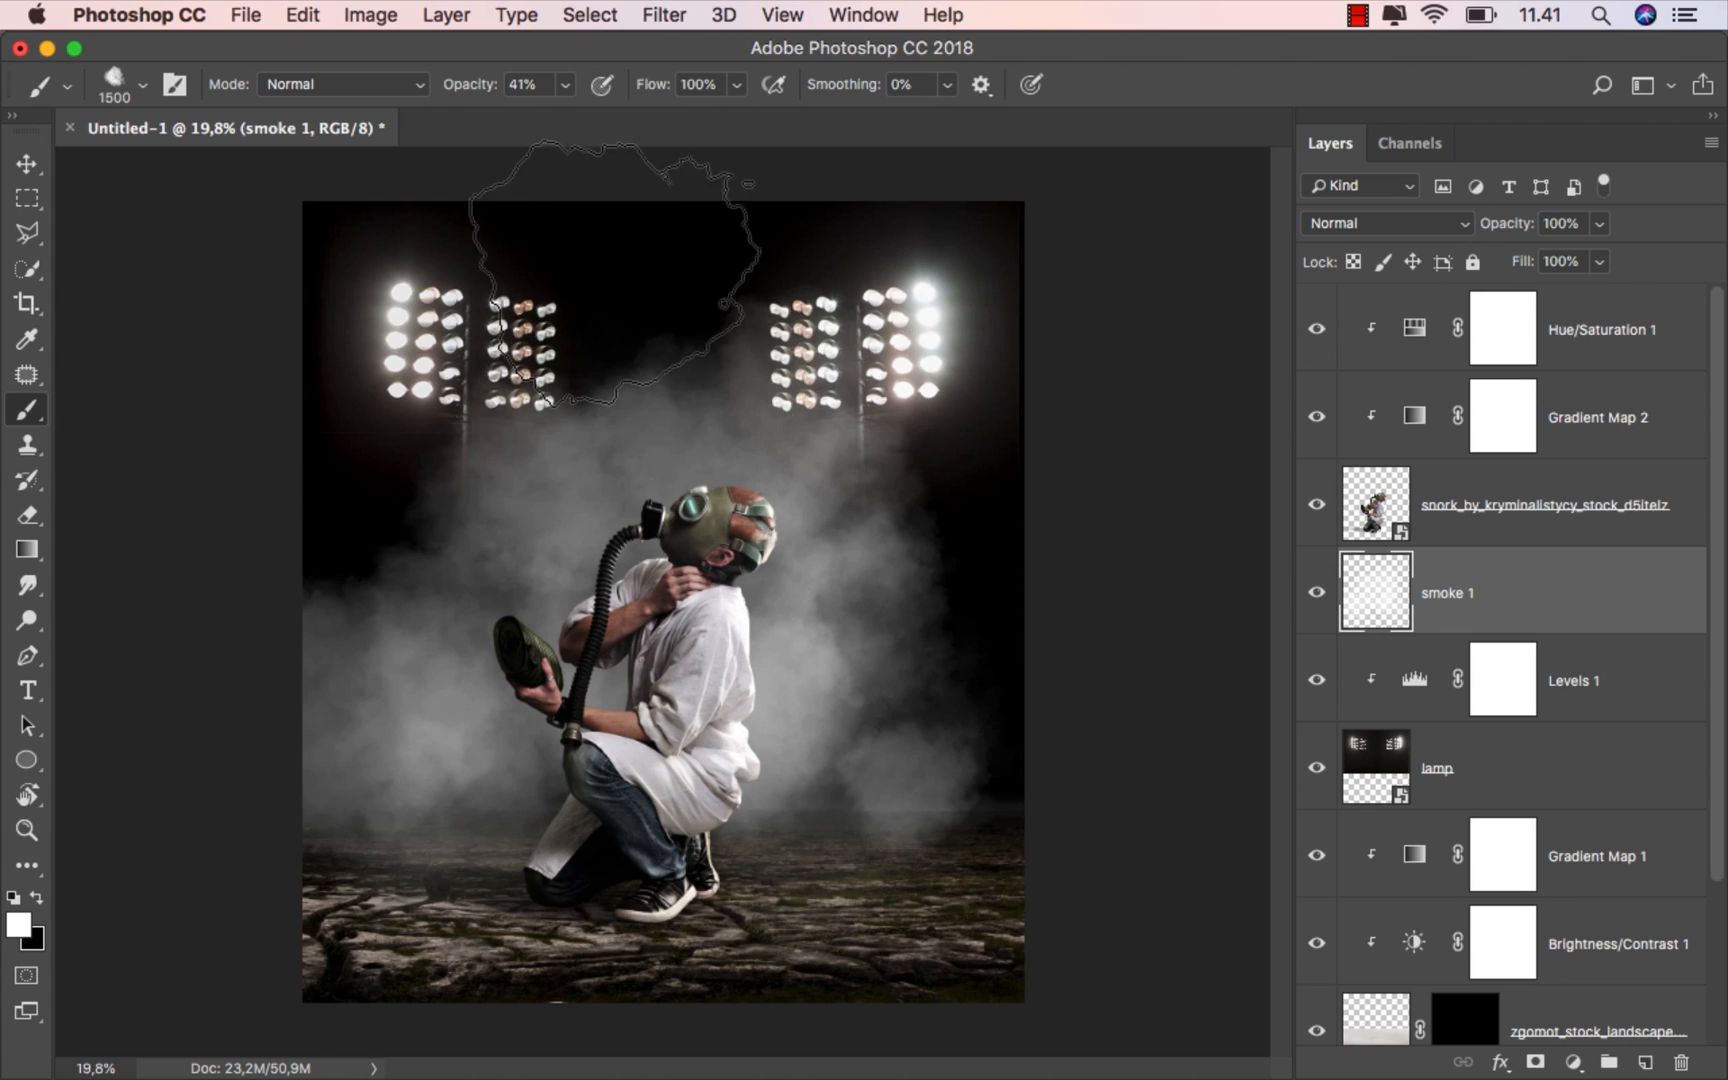
Lower the brush opacity to 18% and paint fainter white smoke over the gaps, the ground edge and the area below the floodlights
click(565, 84)
drag(535, 114, 532, 116)
click(525, 420)
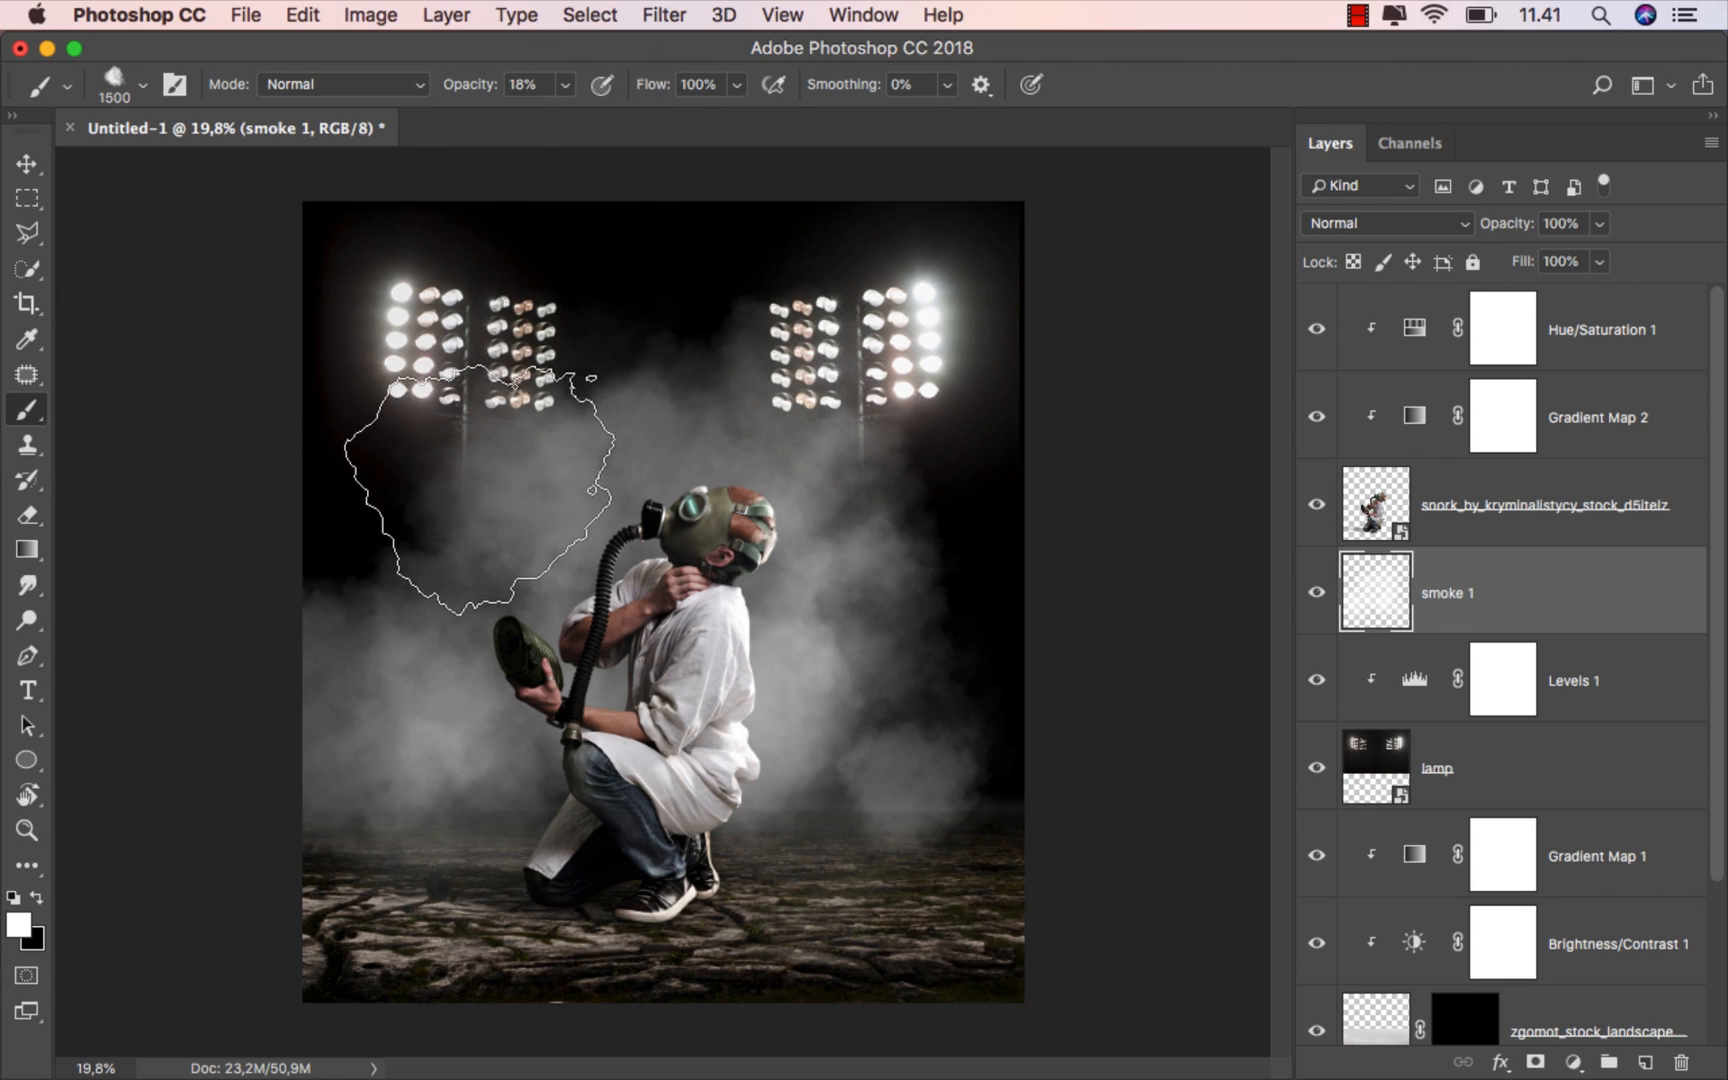
mouse_move(612, 411)
mouse_down()
mouse_move(760, 330)
mouse_move(850, 470)
mouse_move(624, 657)
mouse_move(635, 800)
mouse_move(720, 830)
mouse_move(844, 815)
mouse_up()
mouse_move(904, 824)
mouse_down()
mouse_move(938, 482)
mouse_move(868, 463)
mouse_move(752, 366)
mouse_move(600, 420)
mouse_move(973, 565)
mouse_up()
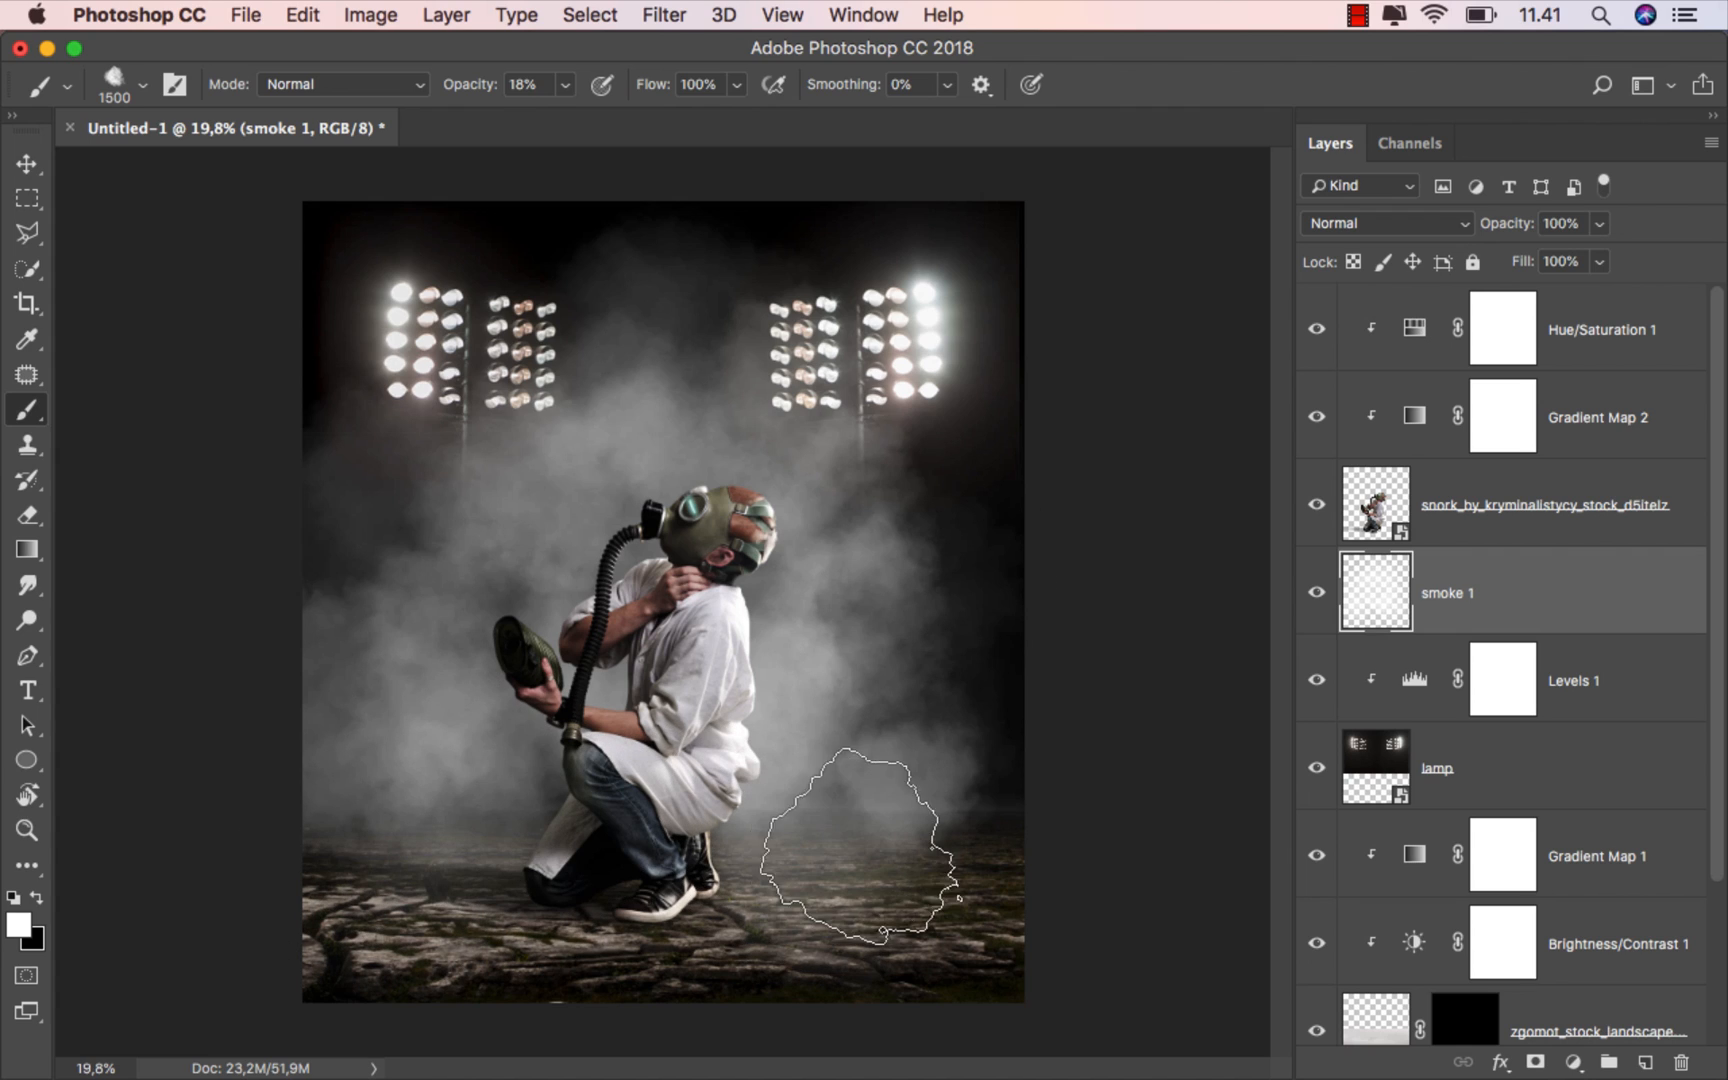
mouse_move(975, 640)
mouse_down()
mouse_move(955, 545)
mouse_move(837, 455)
mouse_move(937, 405)
mouse_up()
mouse_move(505, 392)
mouse_down()
mouse_move(455, 482)
mouse_move(791, 359)
mouse_move(520, 470)
mouse_move(480, 560)
mouse_move(830, 330)
mouse_up()
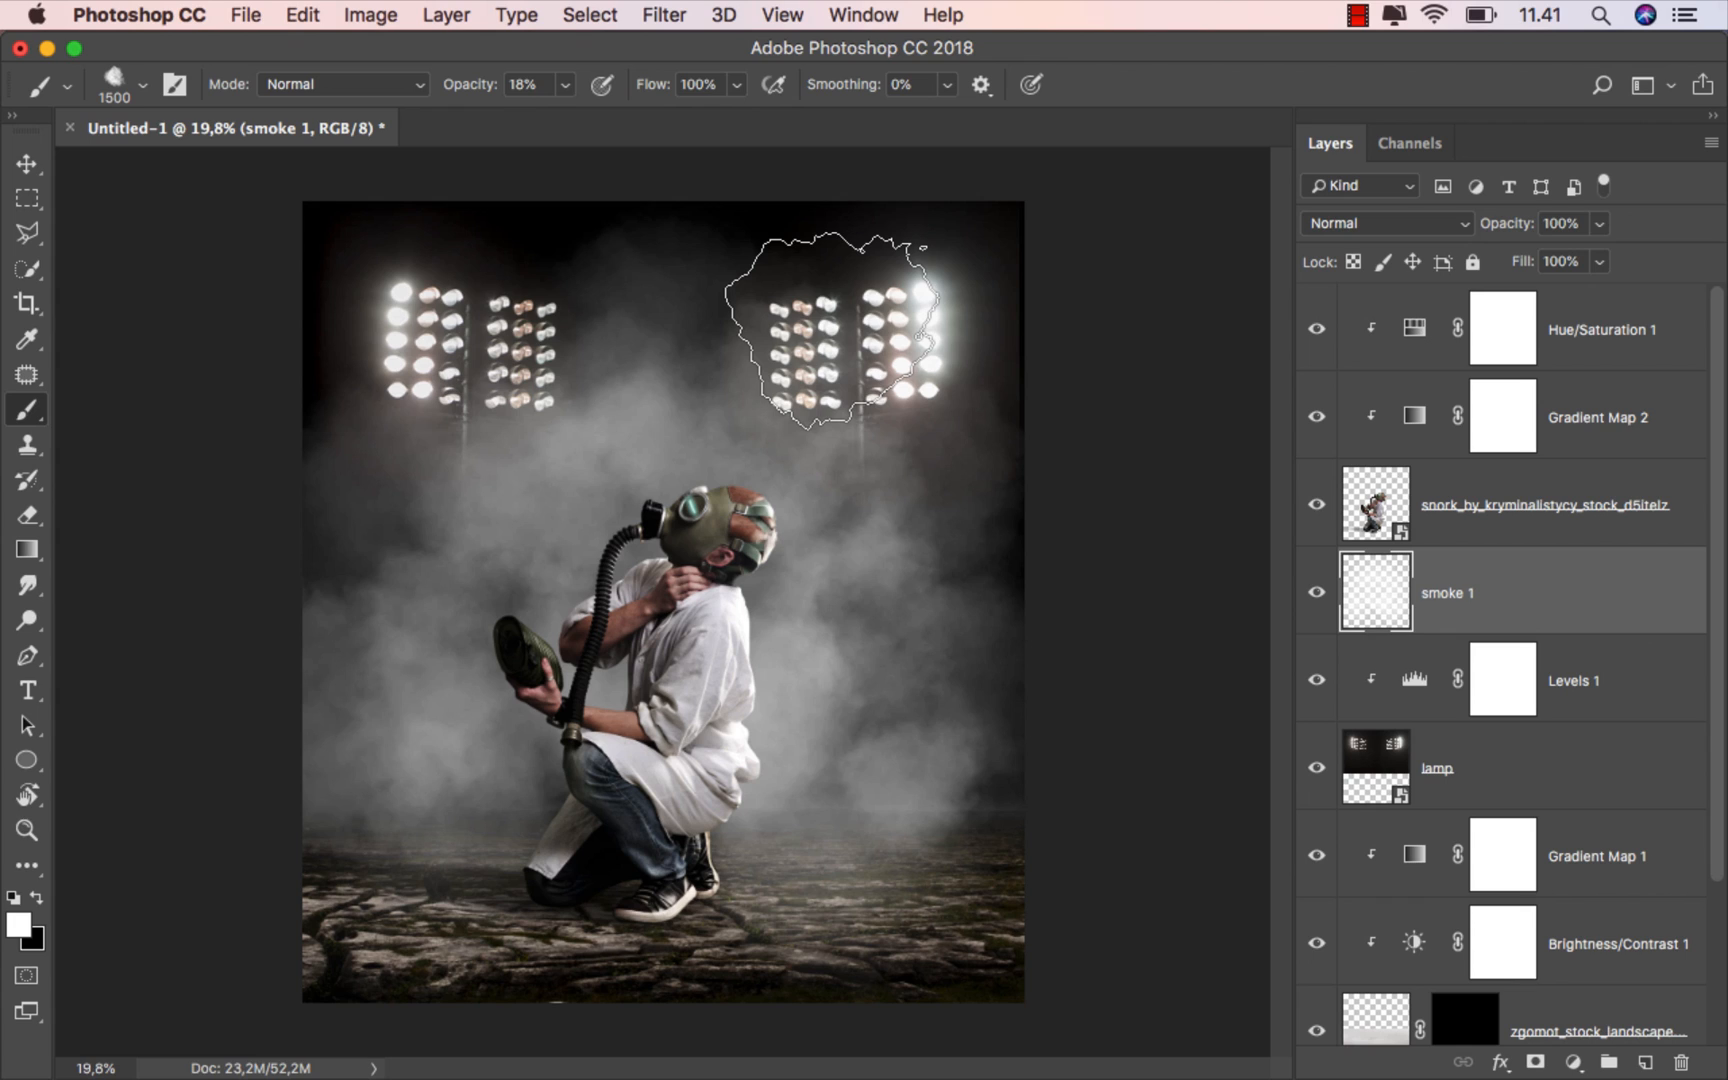
mouse_move(833, 331)
mouse_down()
mouse_move(572, 682)
mouse_move(563, 820)
mouse_move(650, 585)
mouse_move(711, 568)
mouse_move(742, 523)
mouse_move(662, 550)
mouse_up()
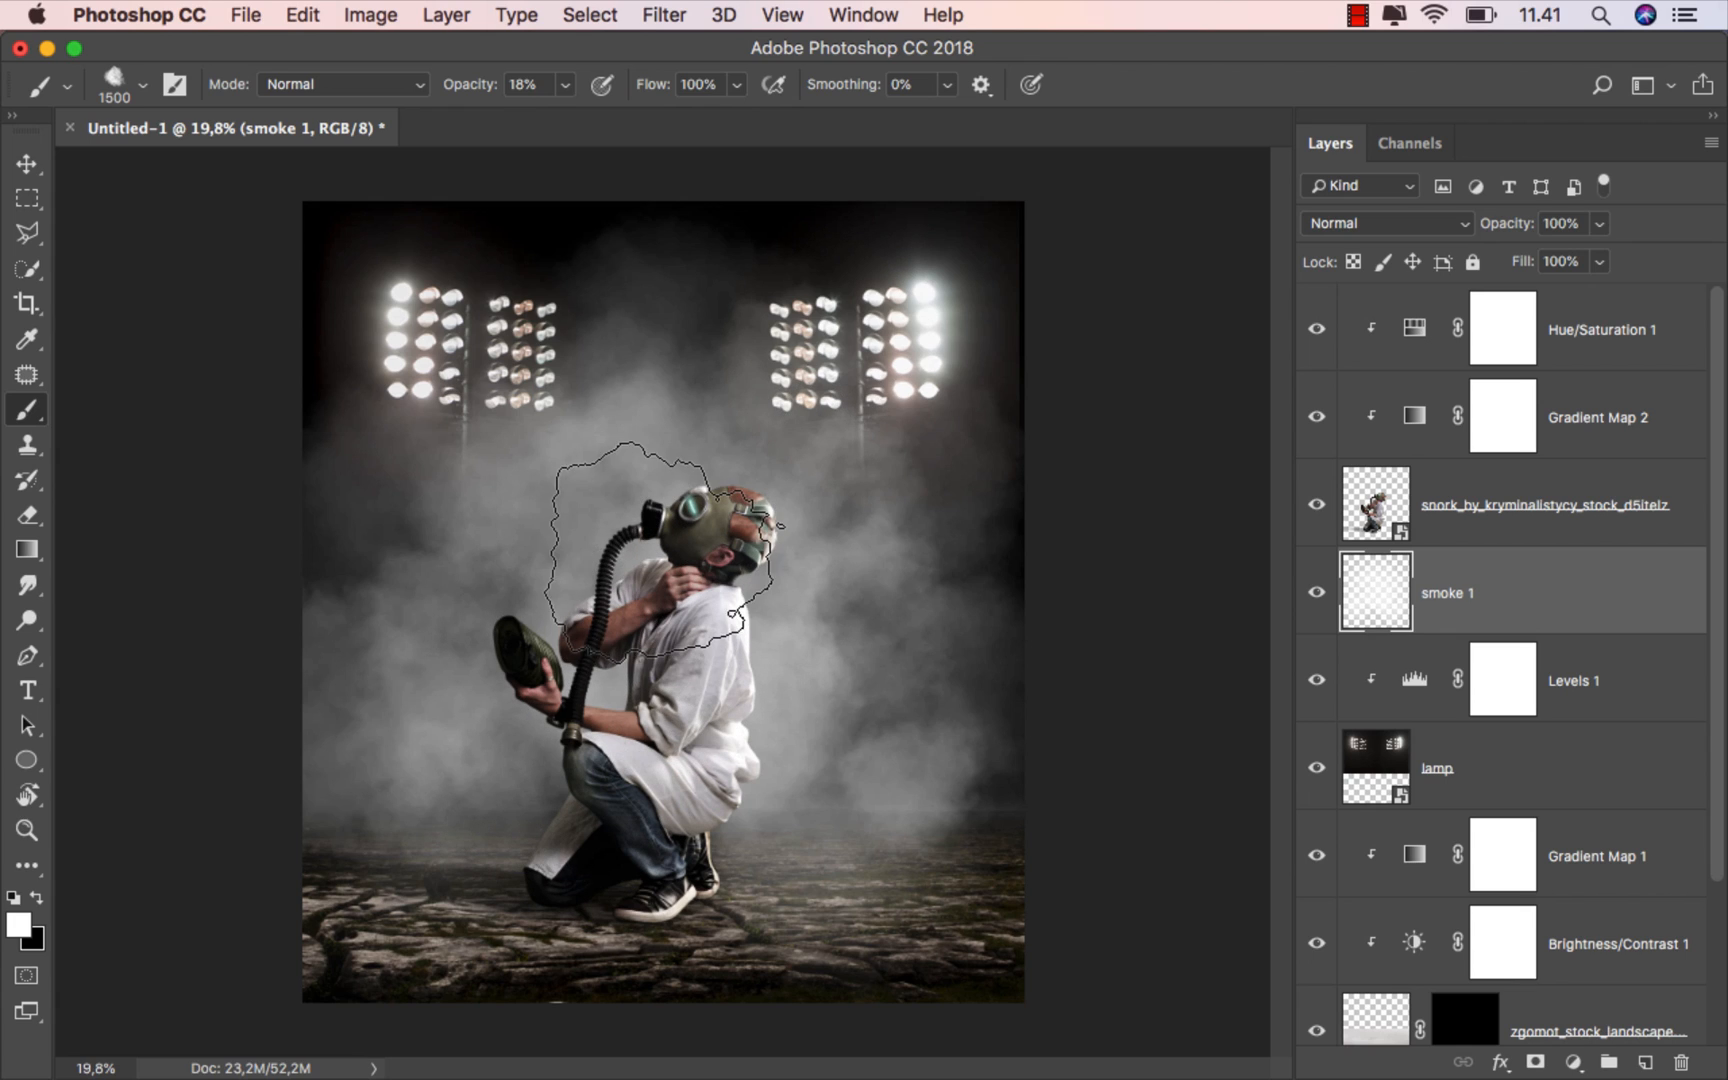
Paint black smoke at 18% opacity over the haze on both sides of the figure and near the ground to darken it
click(37, 900)
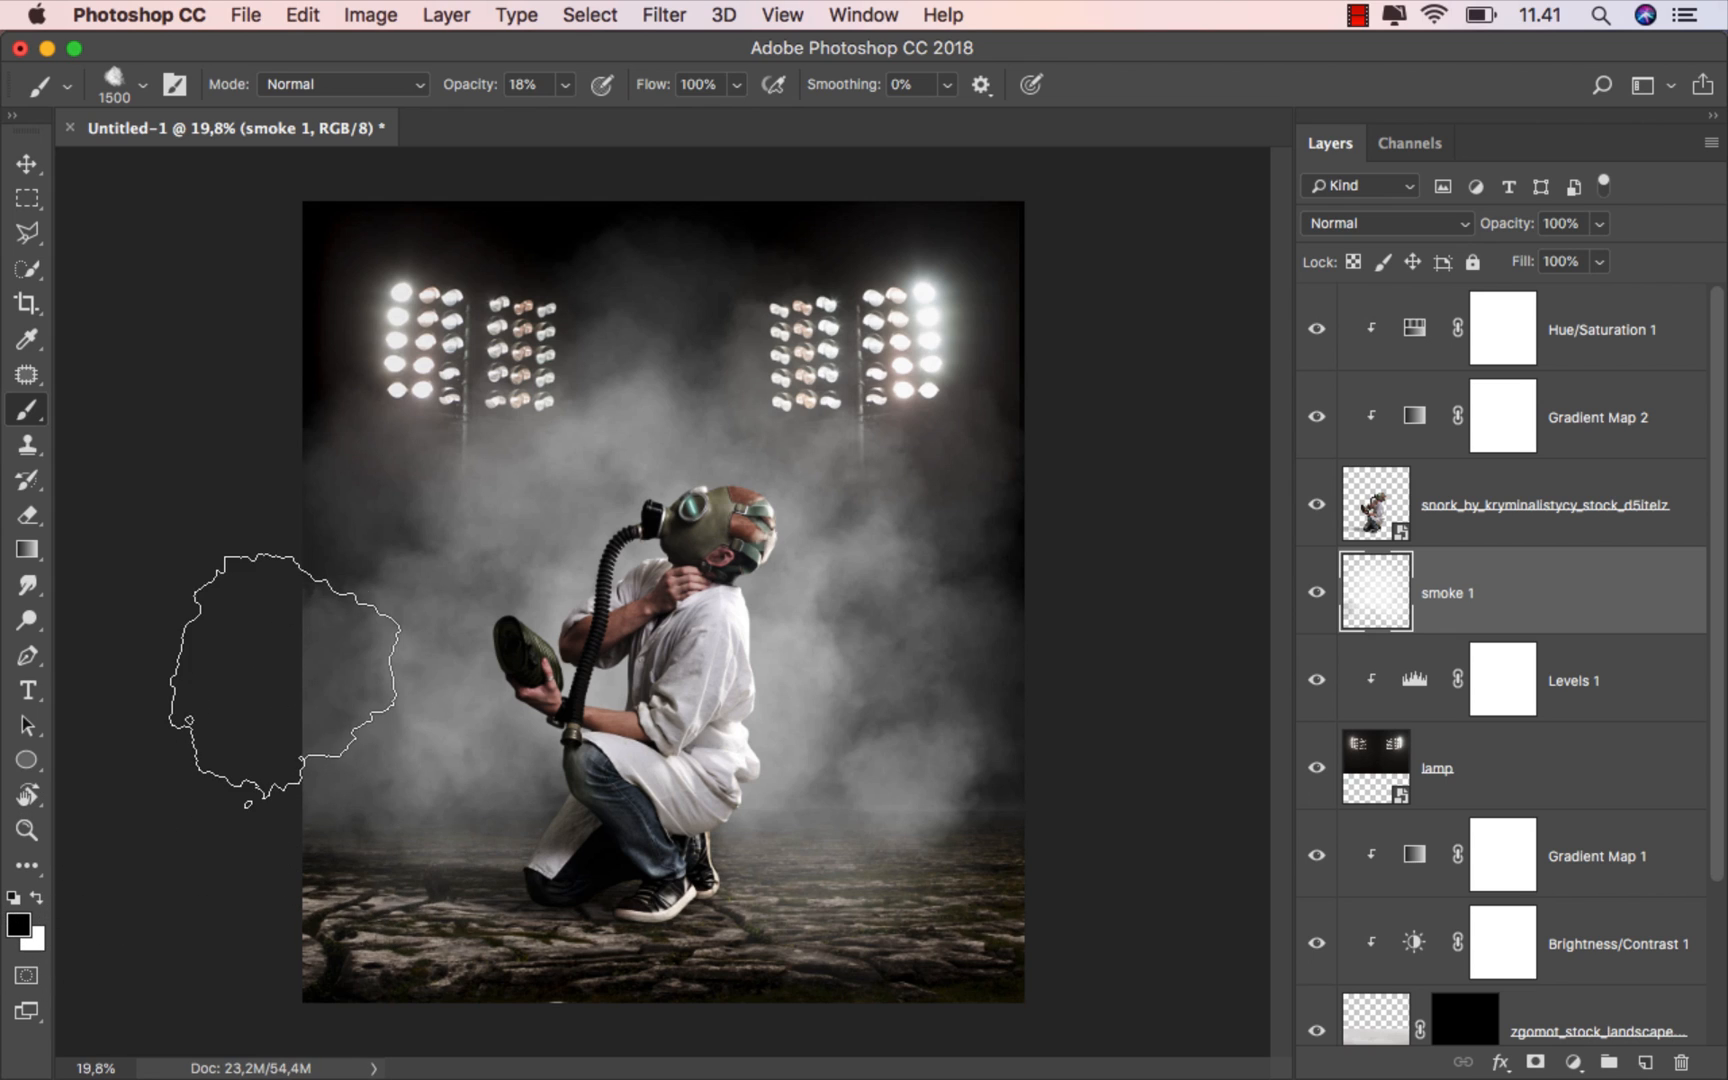
mouse_move(430, 632)
mouse_down()
mouse_move(290, 627)
mouse_move(270, 646)
mouse_move(285, 600)
mouse_move(260, 732)
mouse_move(347, 627)
mouse_move(340, 730)
mouse_move(355, 625)
mouse_move(347, 694)
mouse_up()
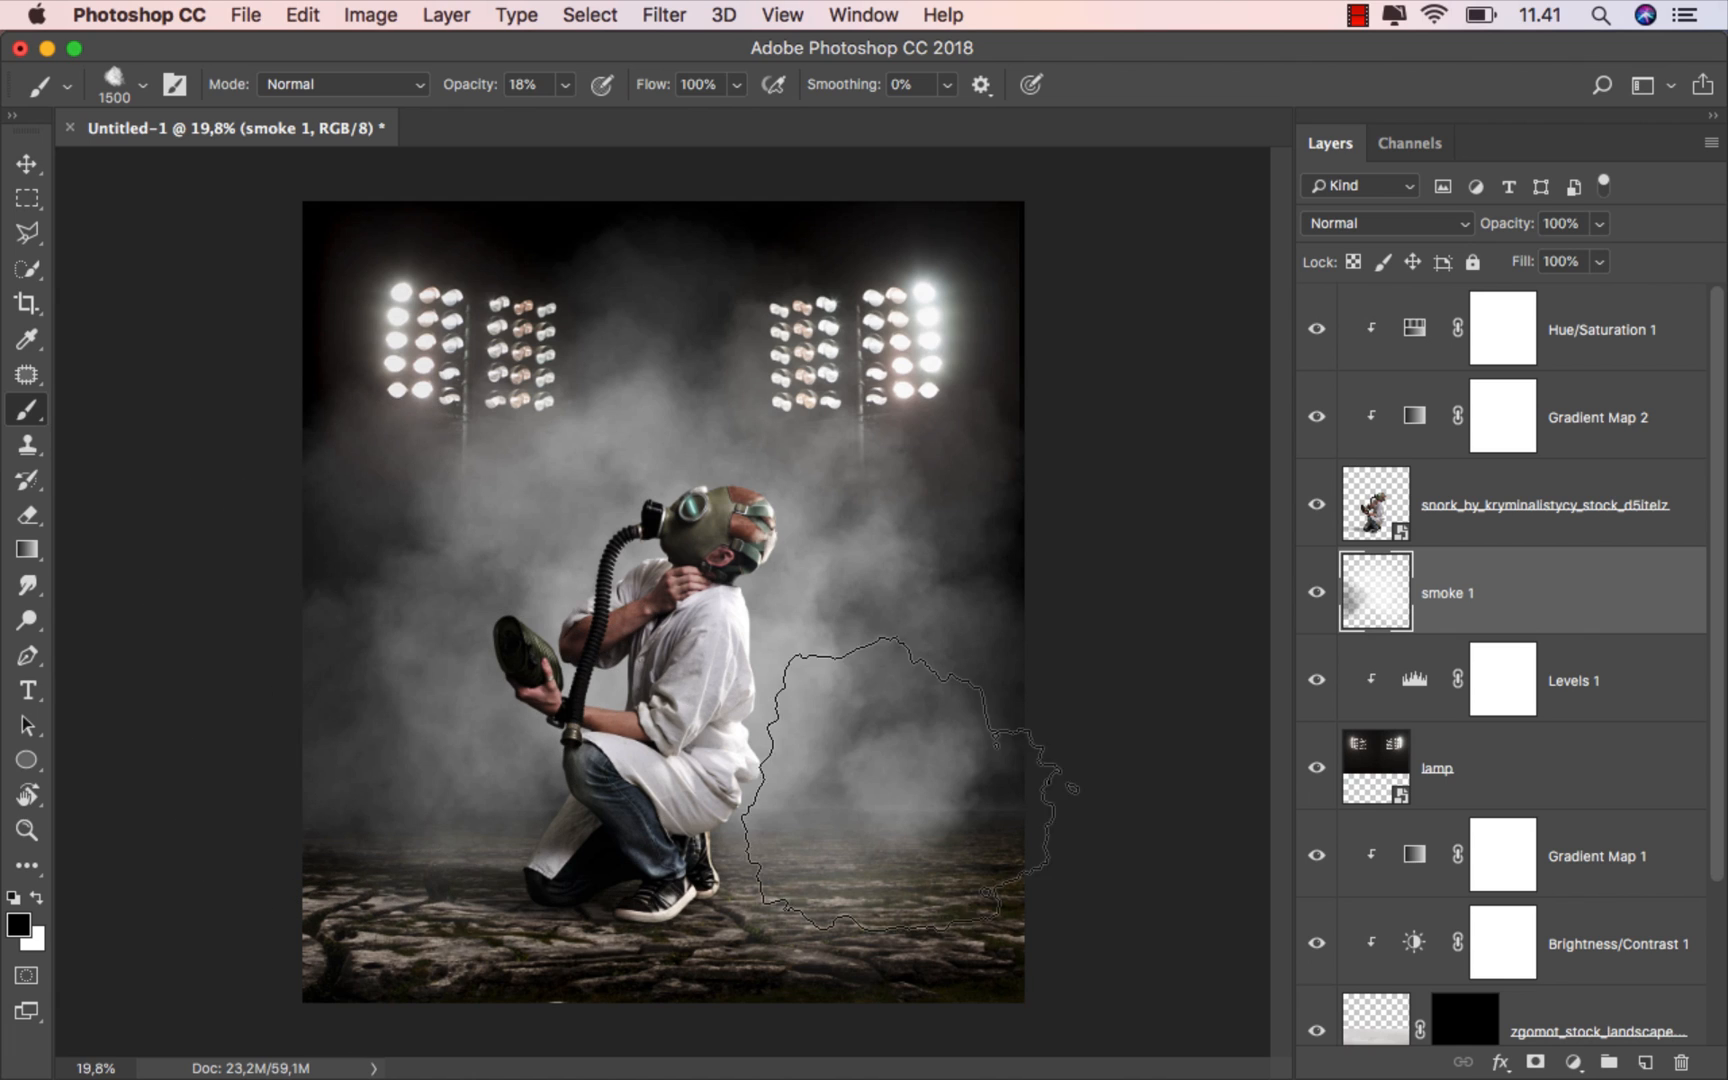
mouse_move(905, 782)
mouse_down()
mouse_move(926, 790)
mouse_move(891, 914)
mouse_up()
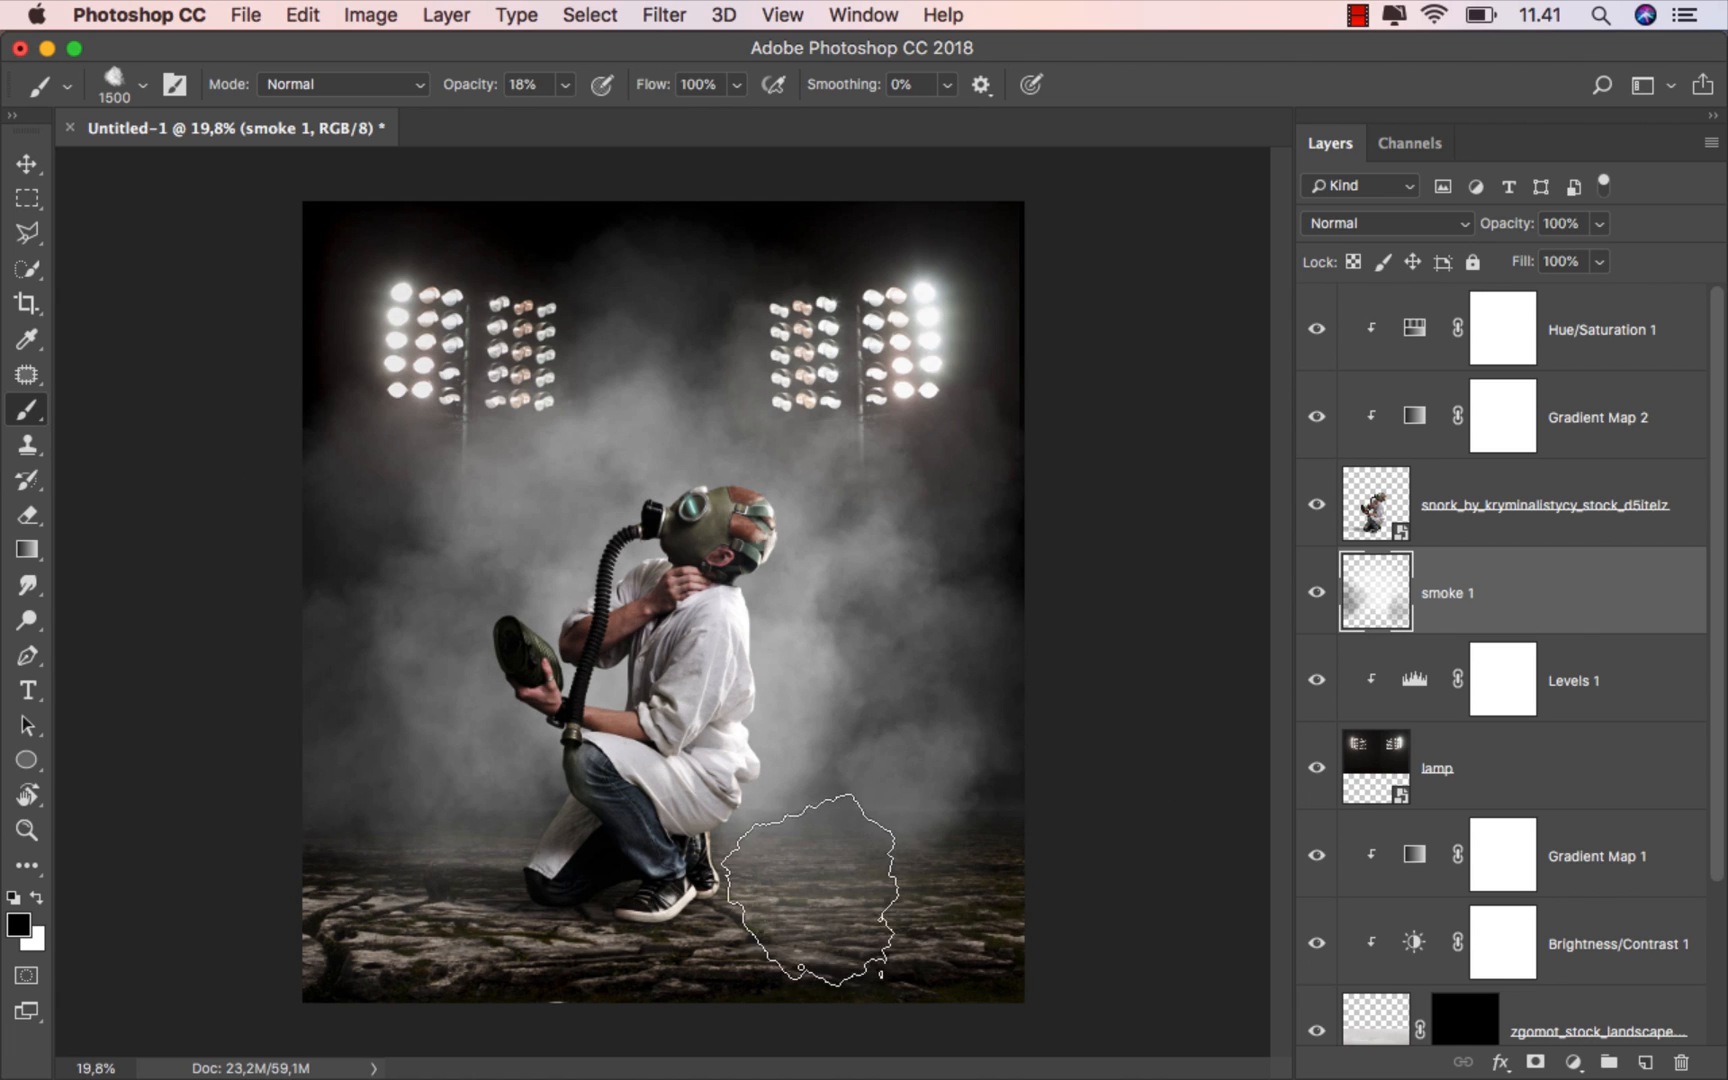
Paint white smoke back in on both sides of the figure and compare the image with the smoke 1 layer hidden and shown
click(38, 898)
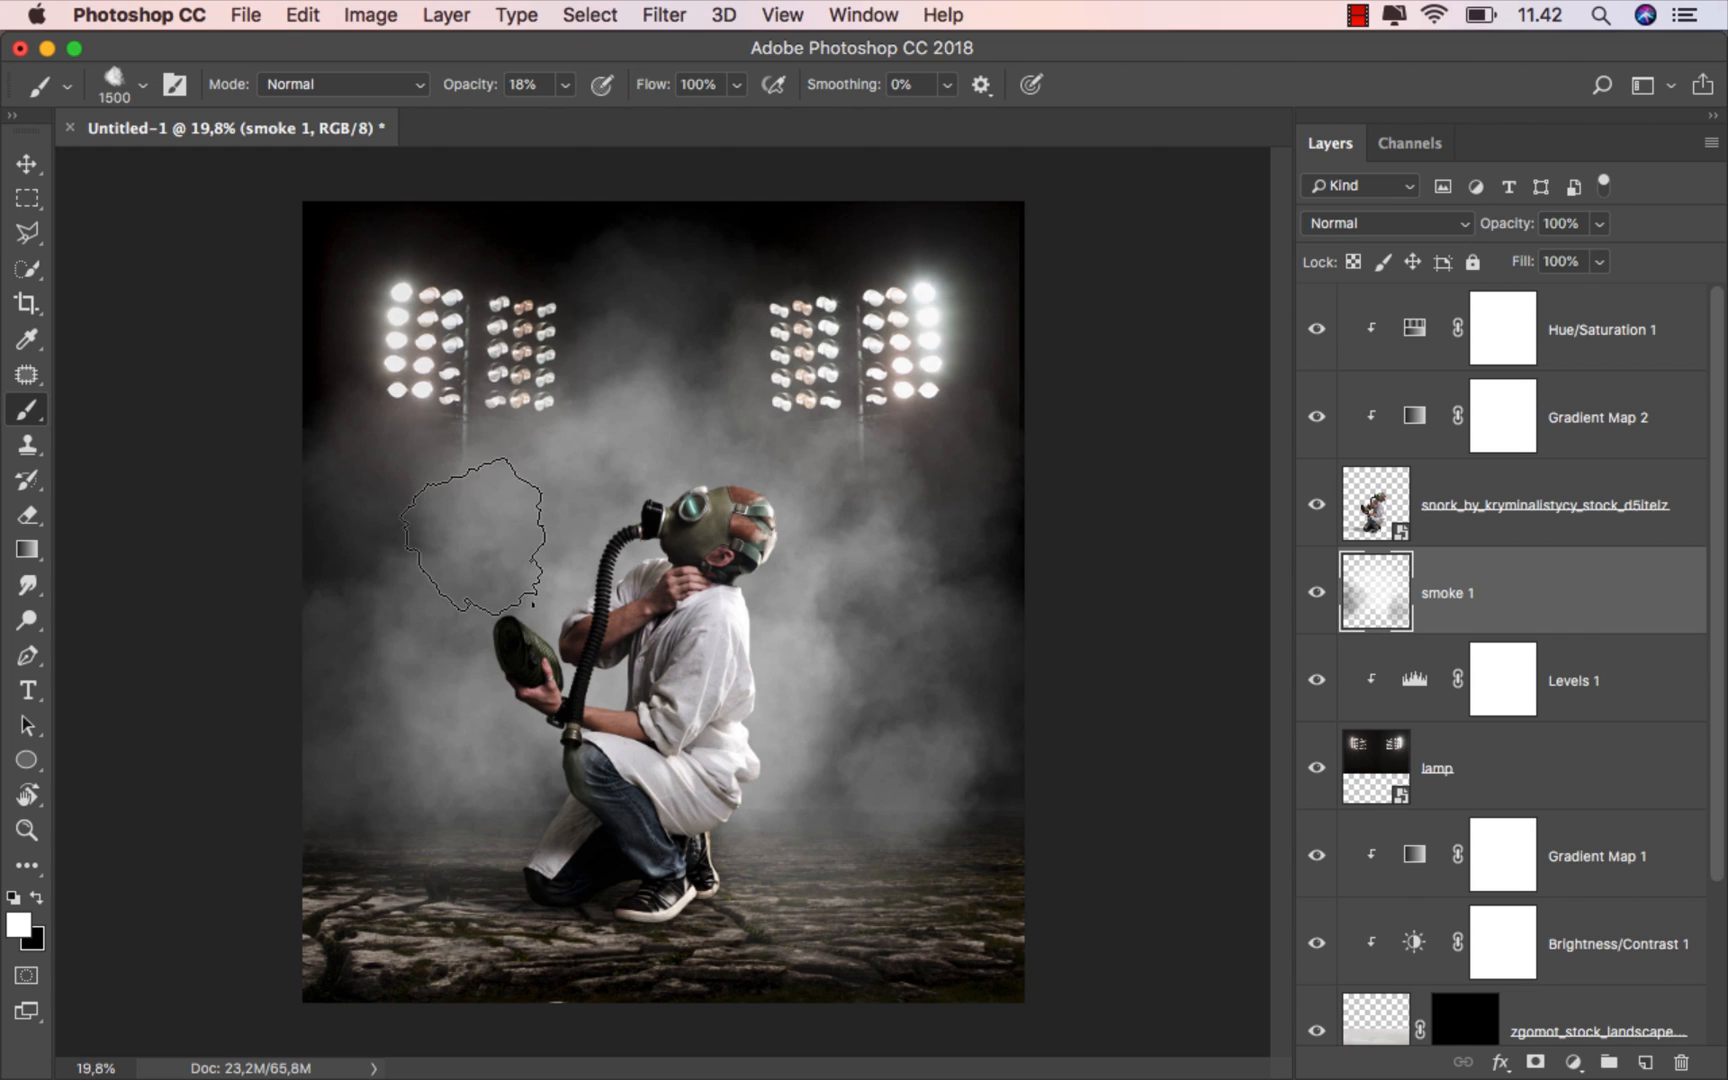
mouse_move(473, 535)
mouse_down()
mouse_move(884, 447)
mouse_move(829, 548)
mouse_move(813, 662)
mouse_move(832, 754)
mouse_move(801, 780)
mouse_move(821, 804)
mouse_move(767, 816)
mouse_move(915, 885)
mouse_move(951, 867)
mouse_move(574, 847)
mouse_move(460, 809)
mouse_move(783, 635)
mouse_move(870, 565)
mouse_up()
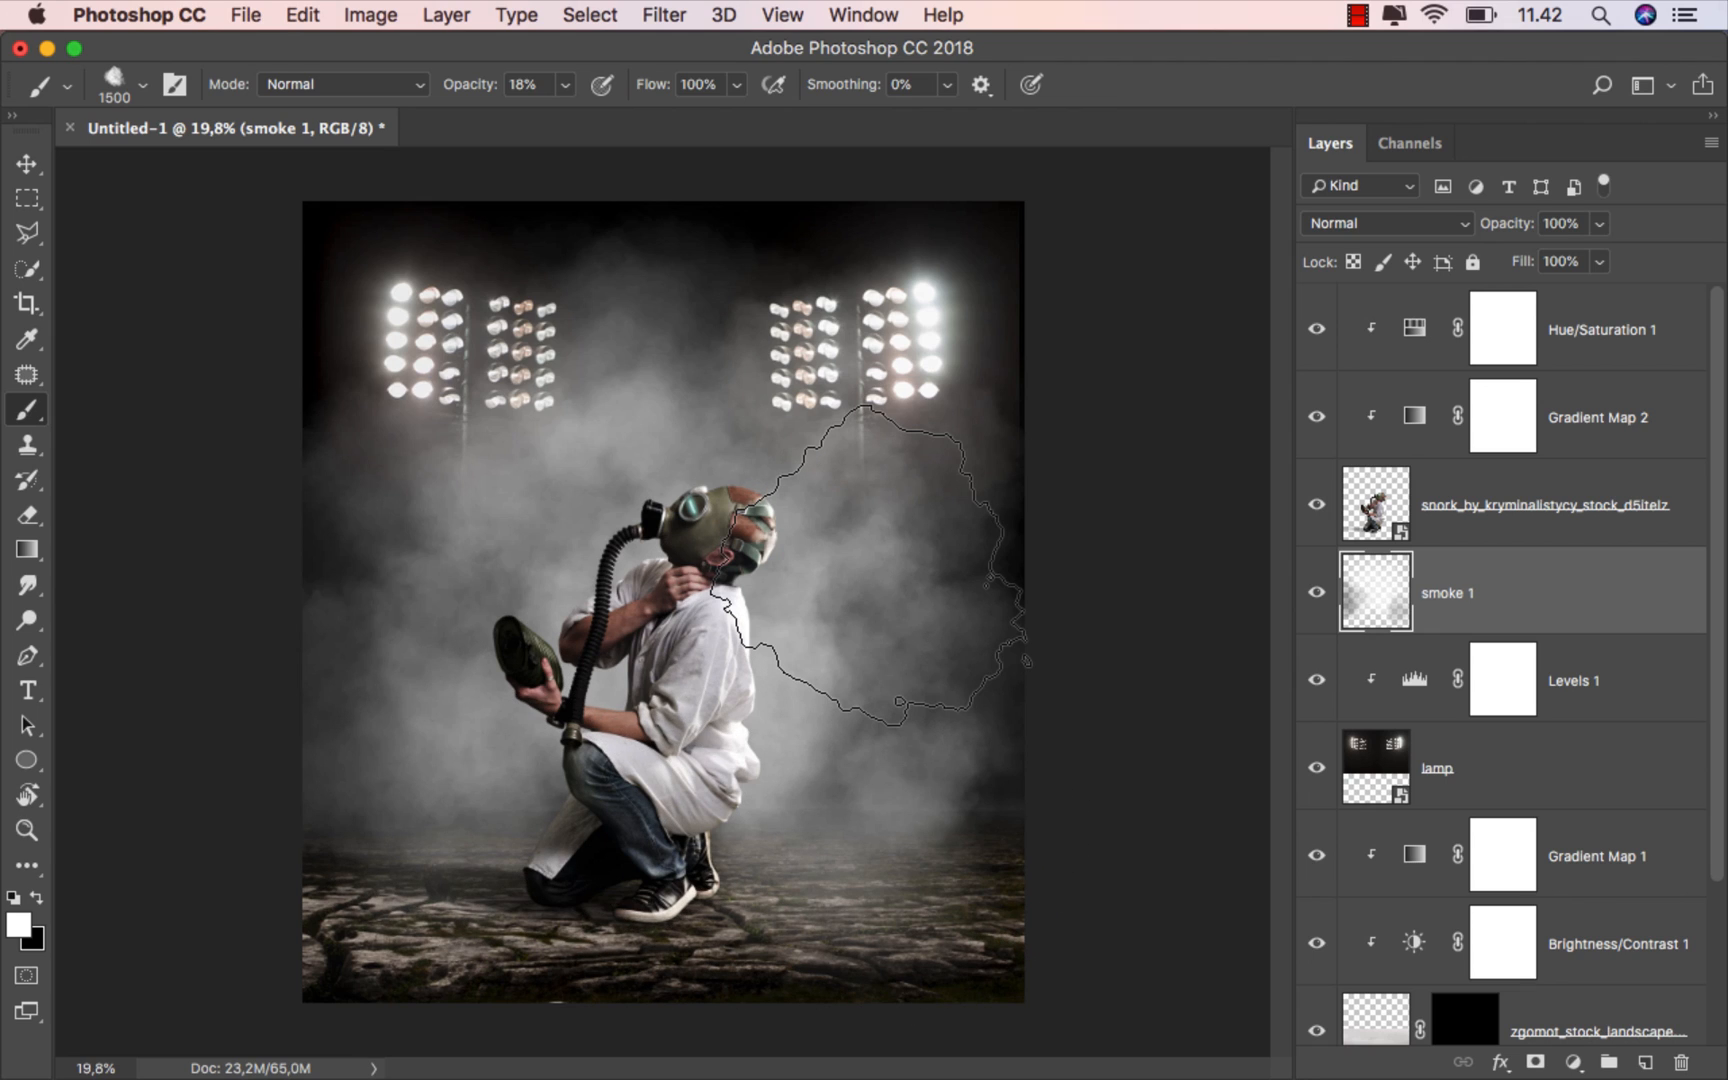
click(28, 165)
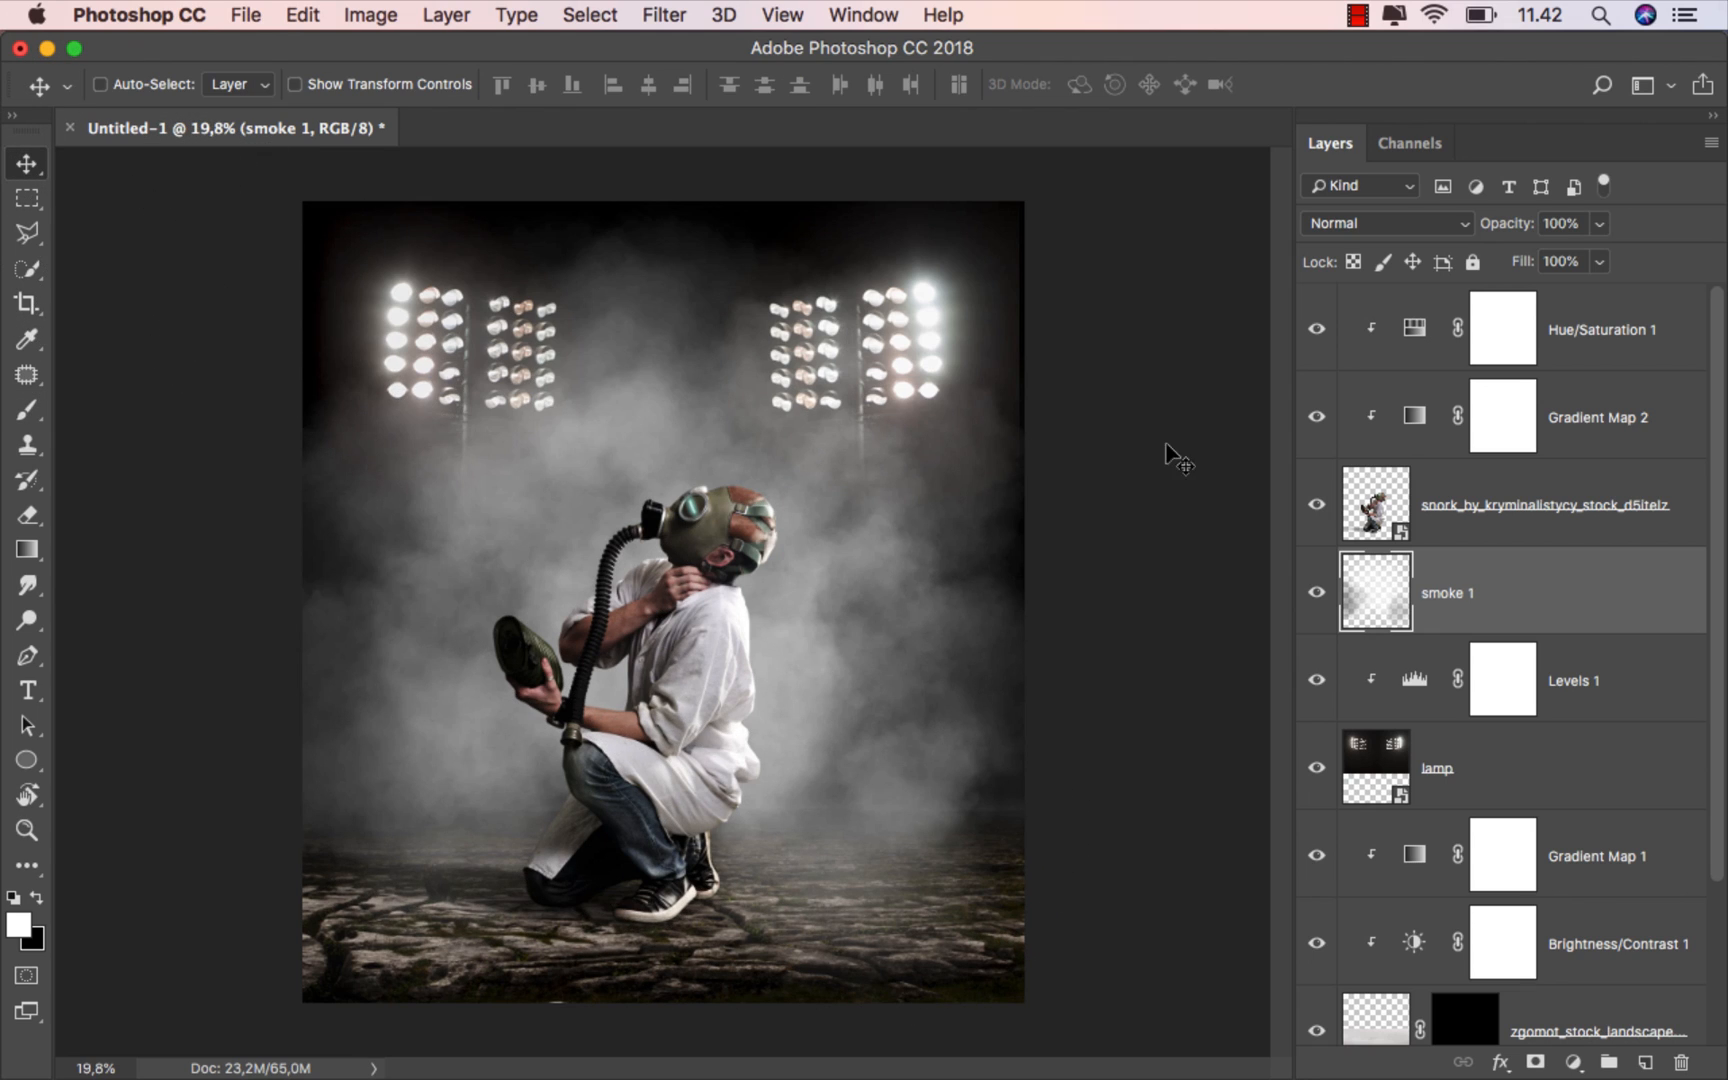
click(1318, 594)
click(1318, 594)
Add a new layer above Hue/Saturation 1 and name it smoke 2
click(1573, 343)
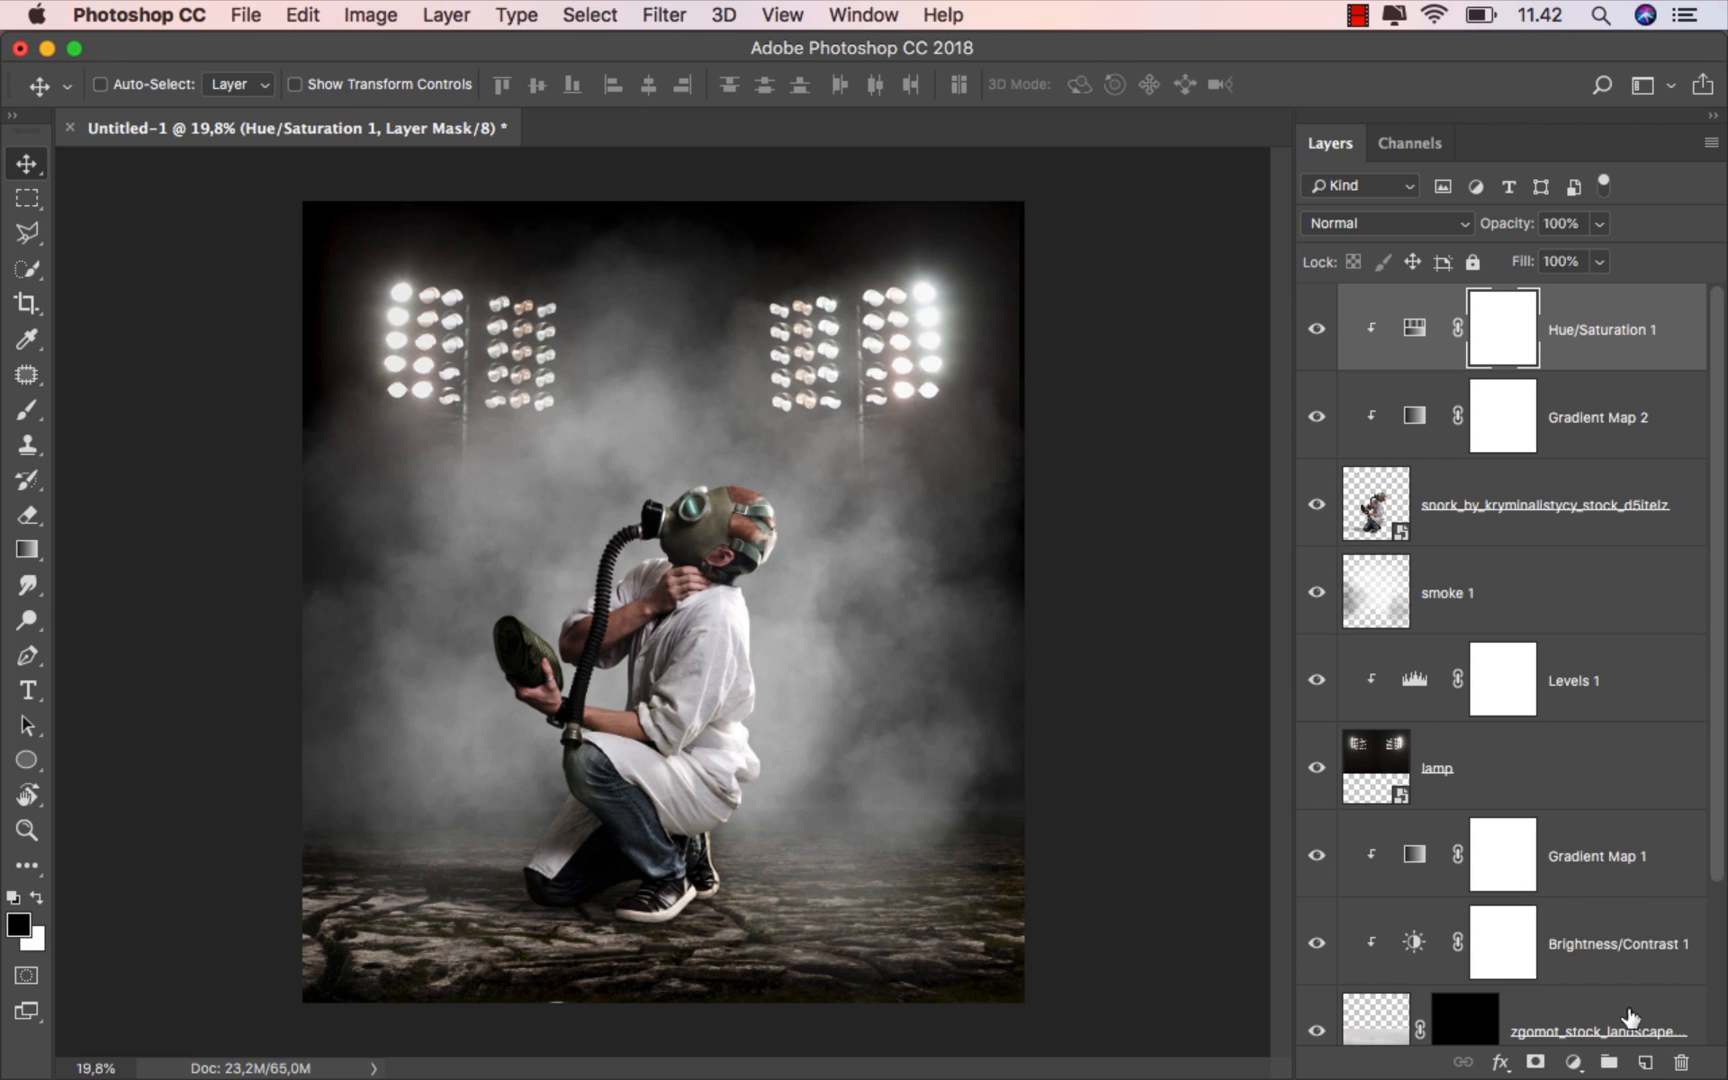
click(1645, 1062)
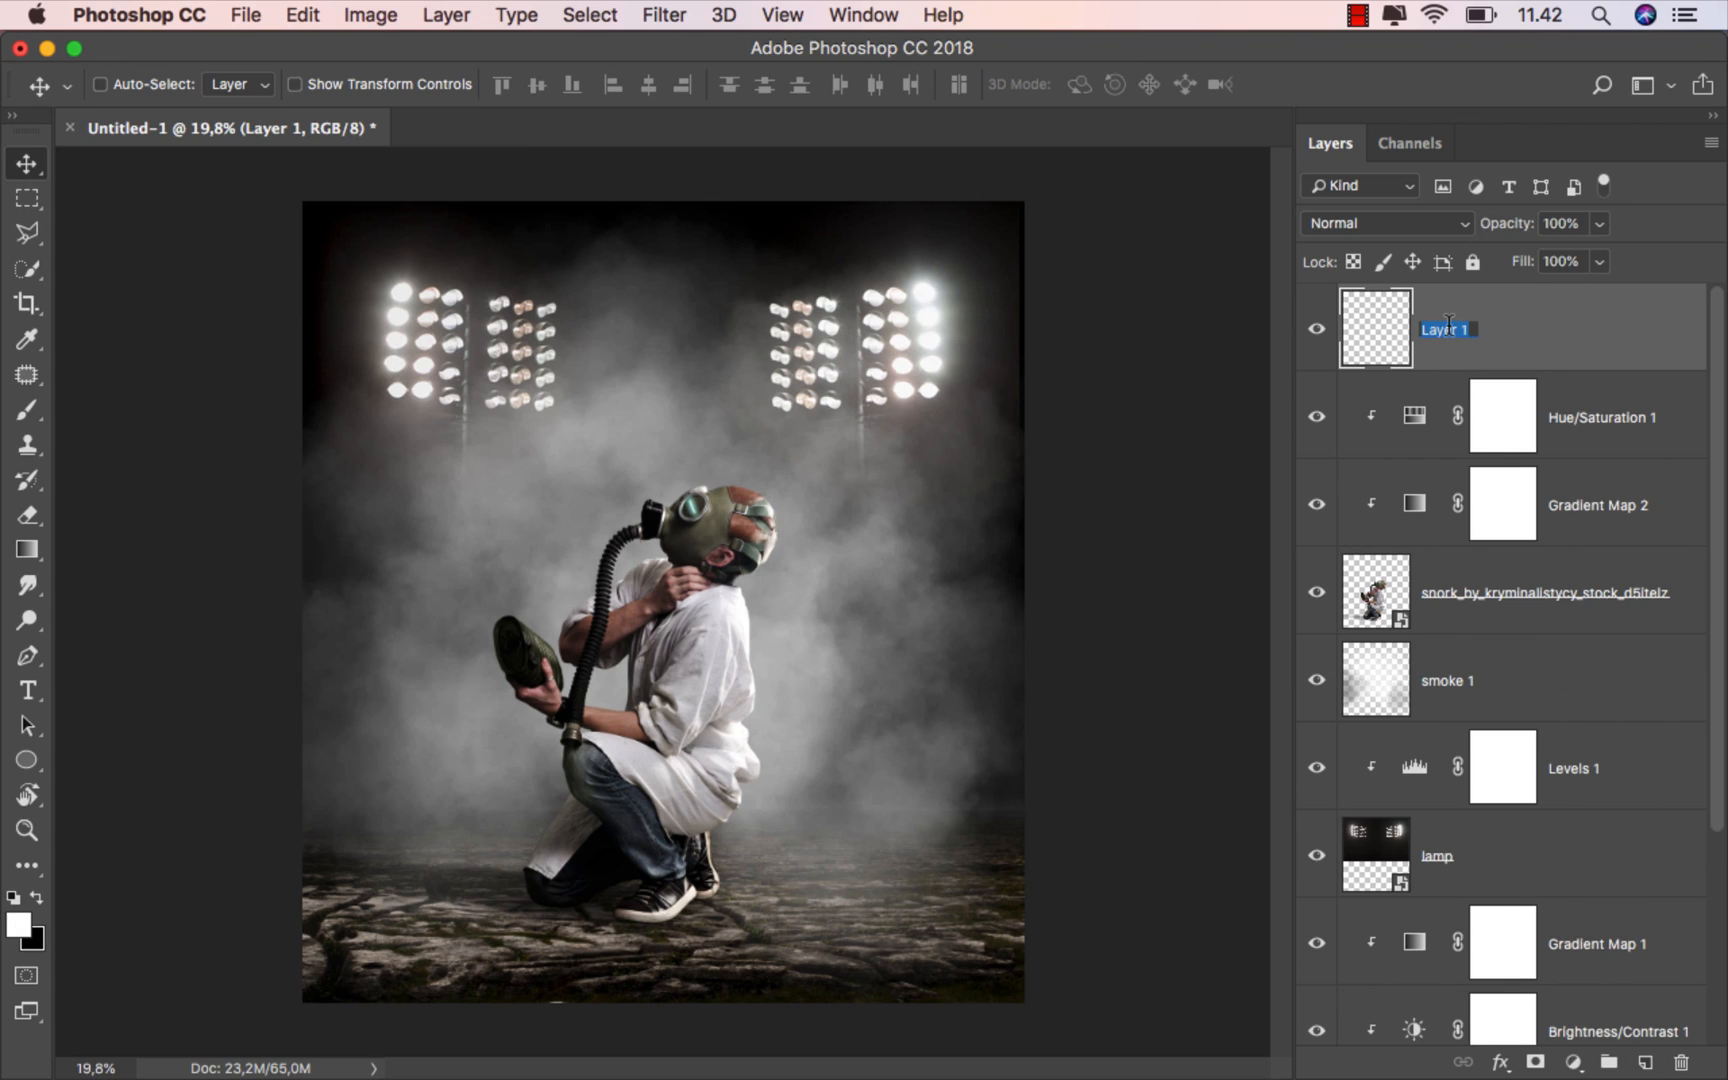
text(smoke 2)
key(Return)
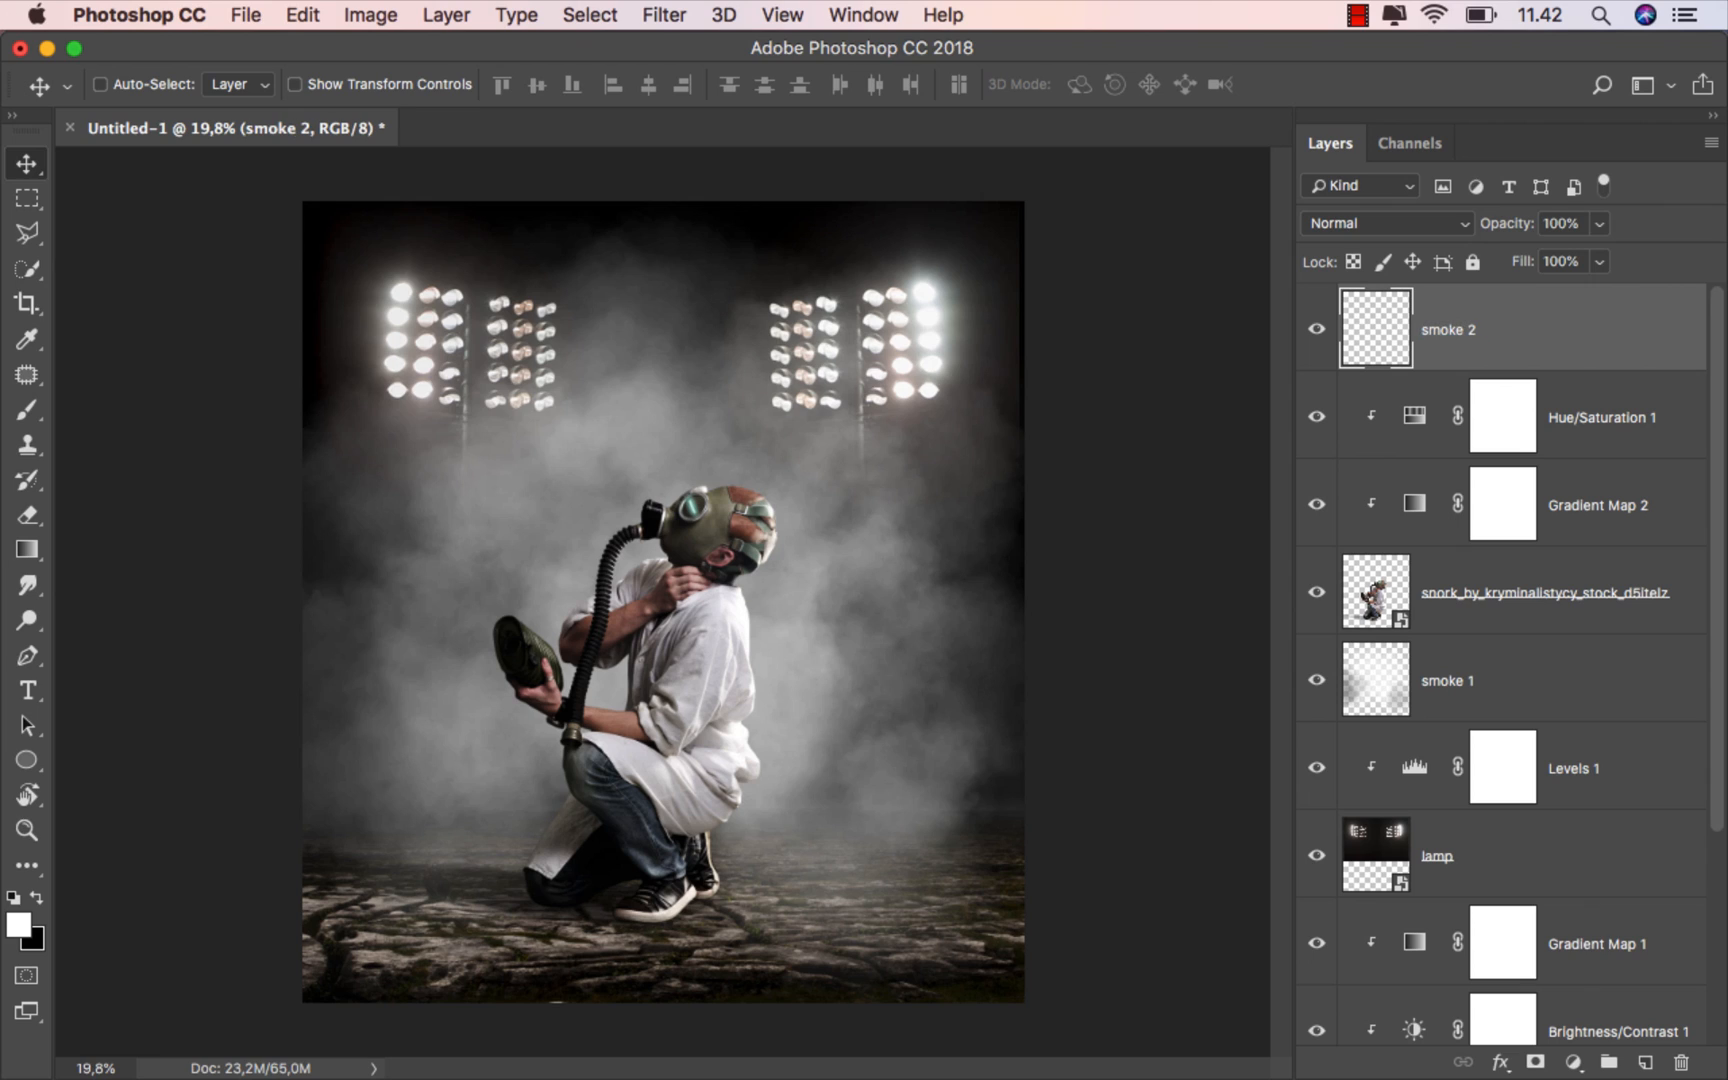
Paint faint white smoke over the figure's arms, held object and legs on smoke 2 with the smoke brush at 600 px and 10% opacity
click(27, 410)
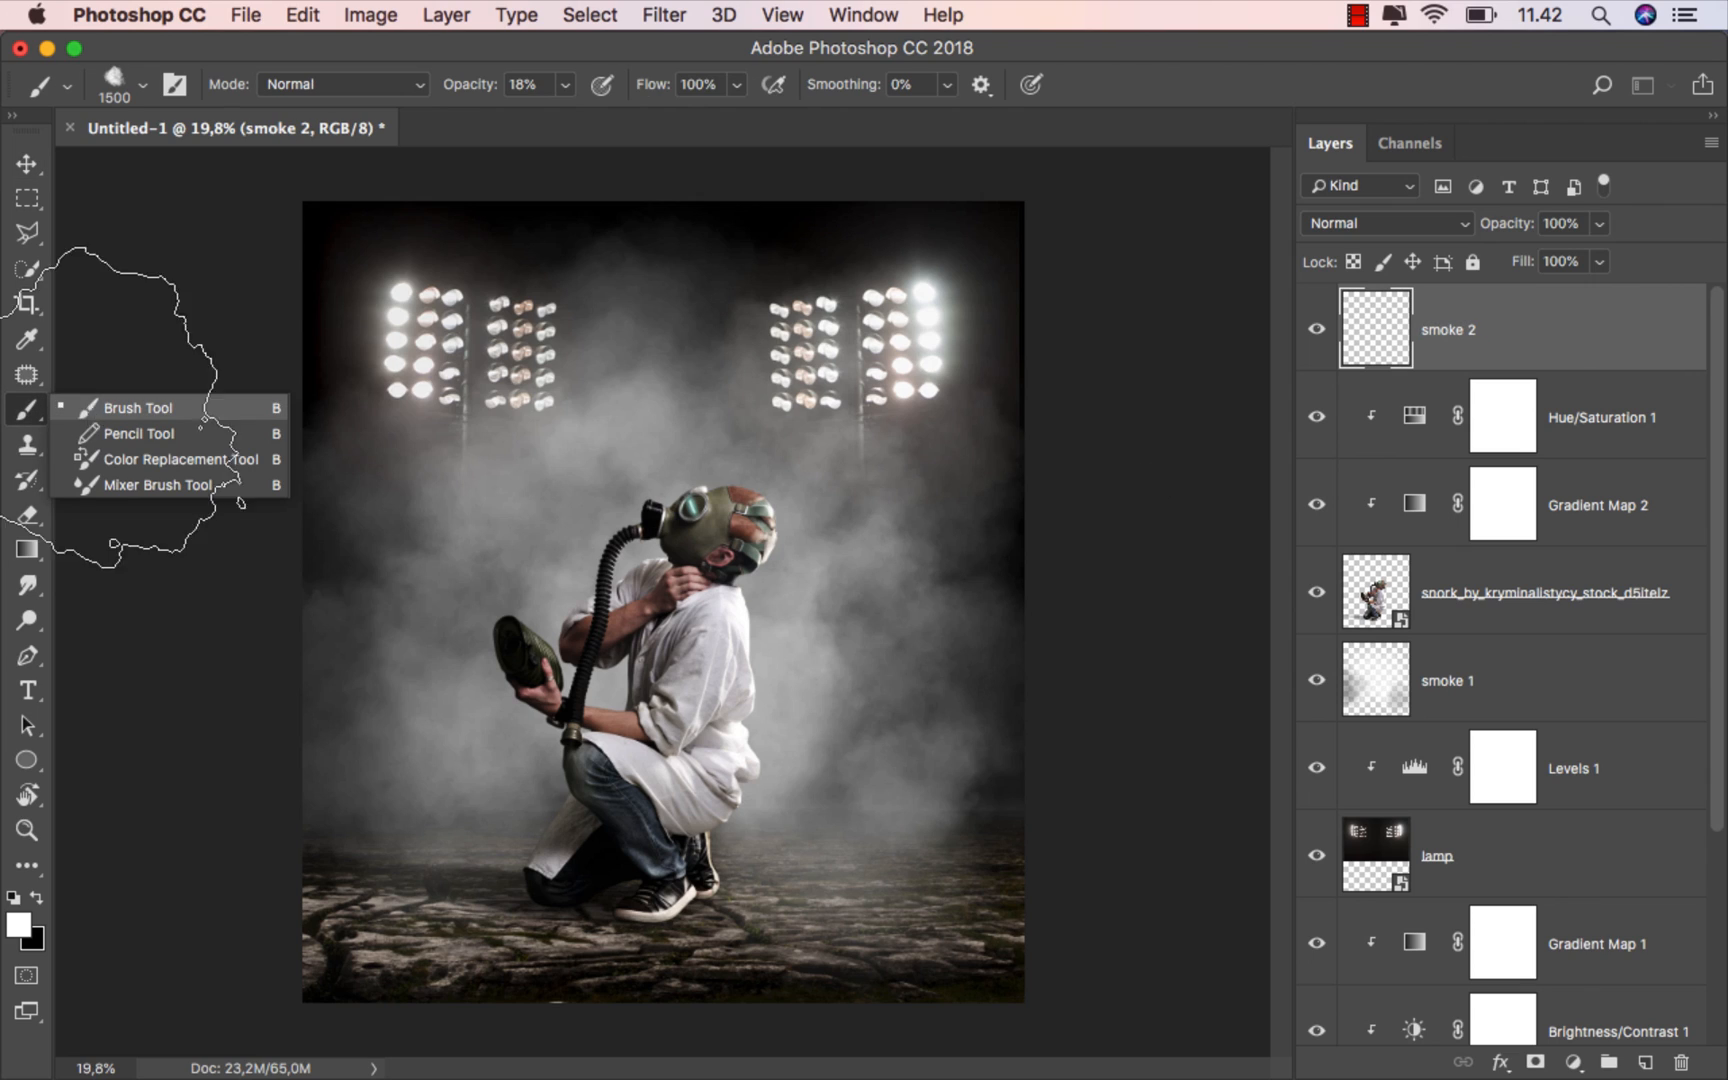
click(565, 84)
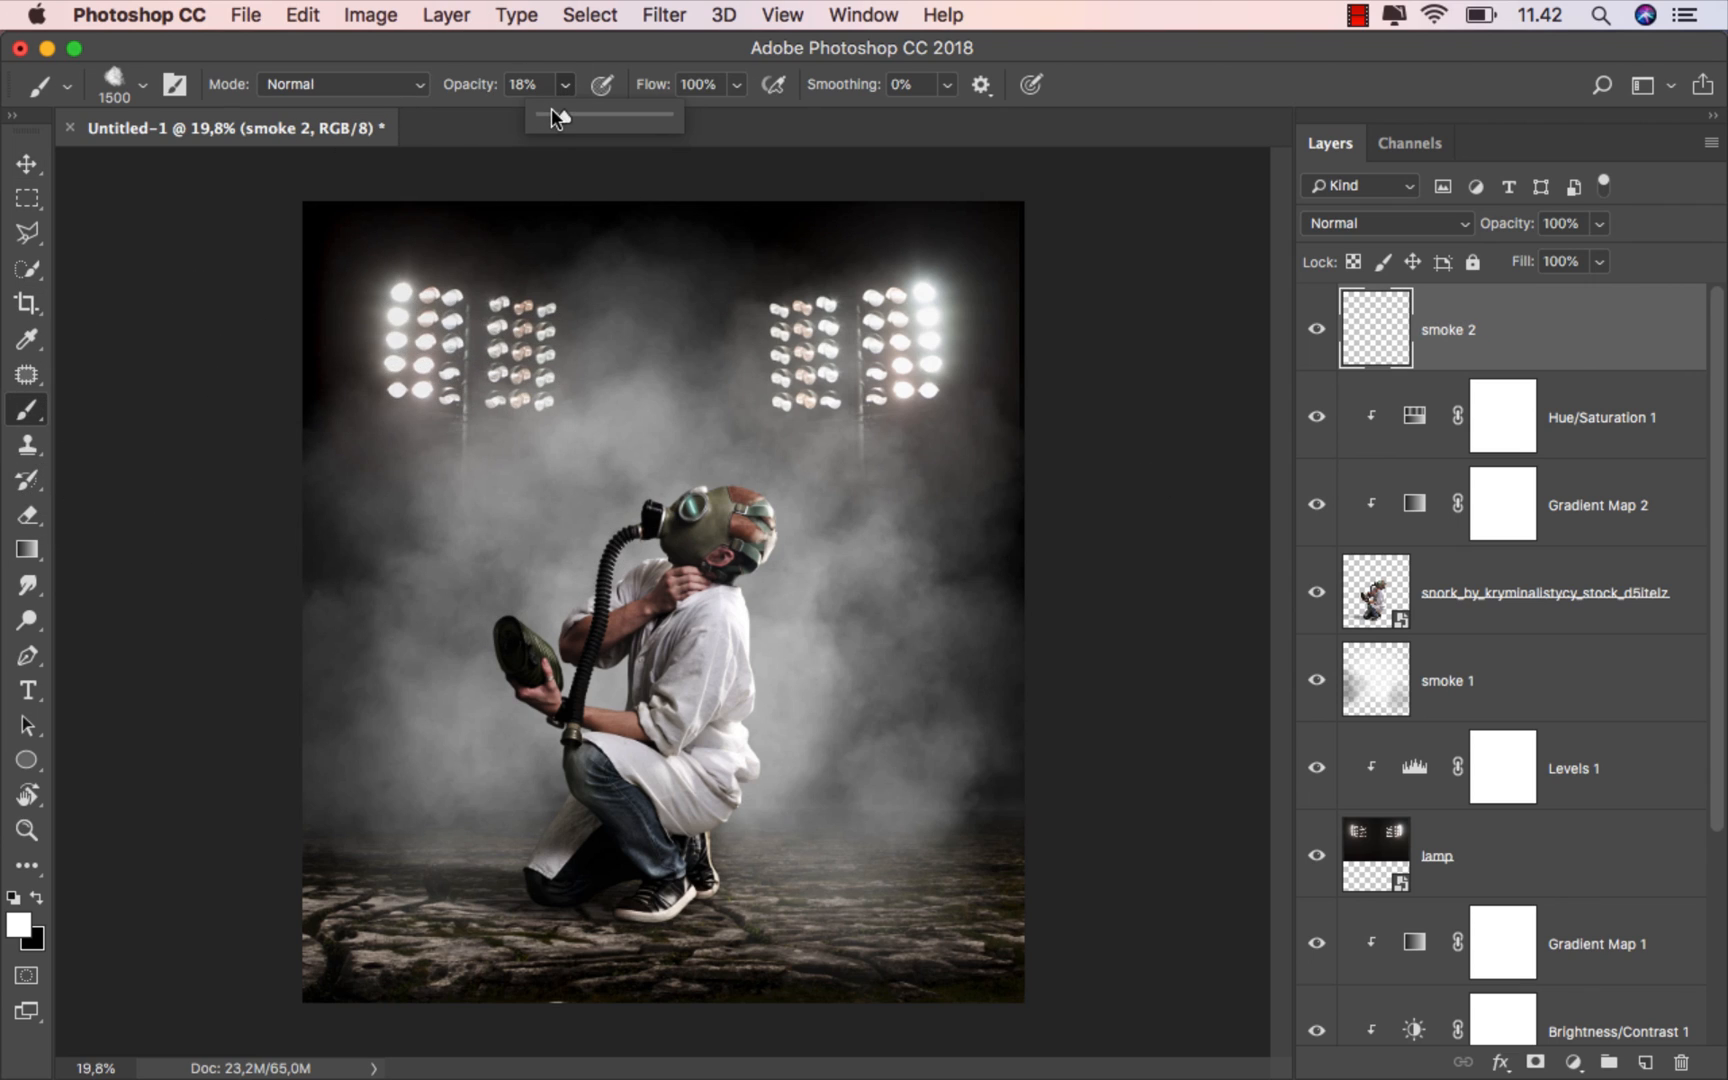
click(574, 53)
key(bracketleft)
key(bracketleft)
key(bracketleft)
key(bracketleft)
key(bracketleft)
key(bracketleft)
key(bracketleft)
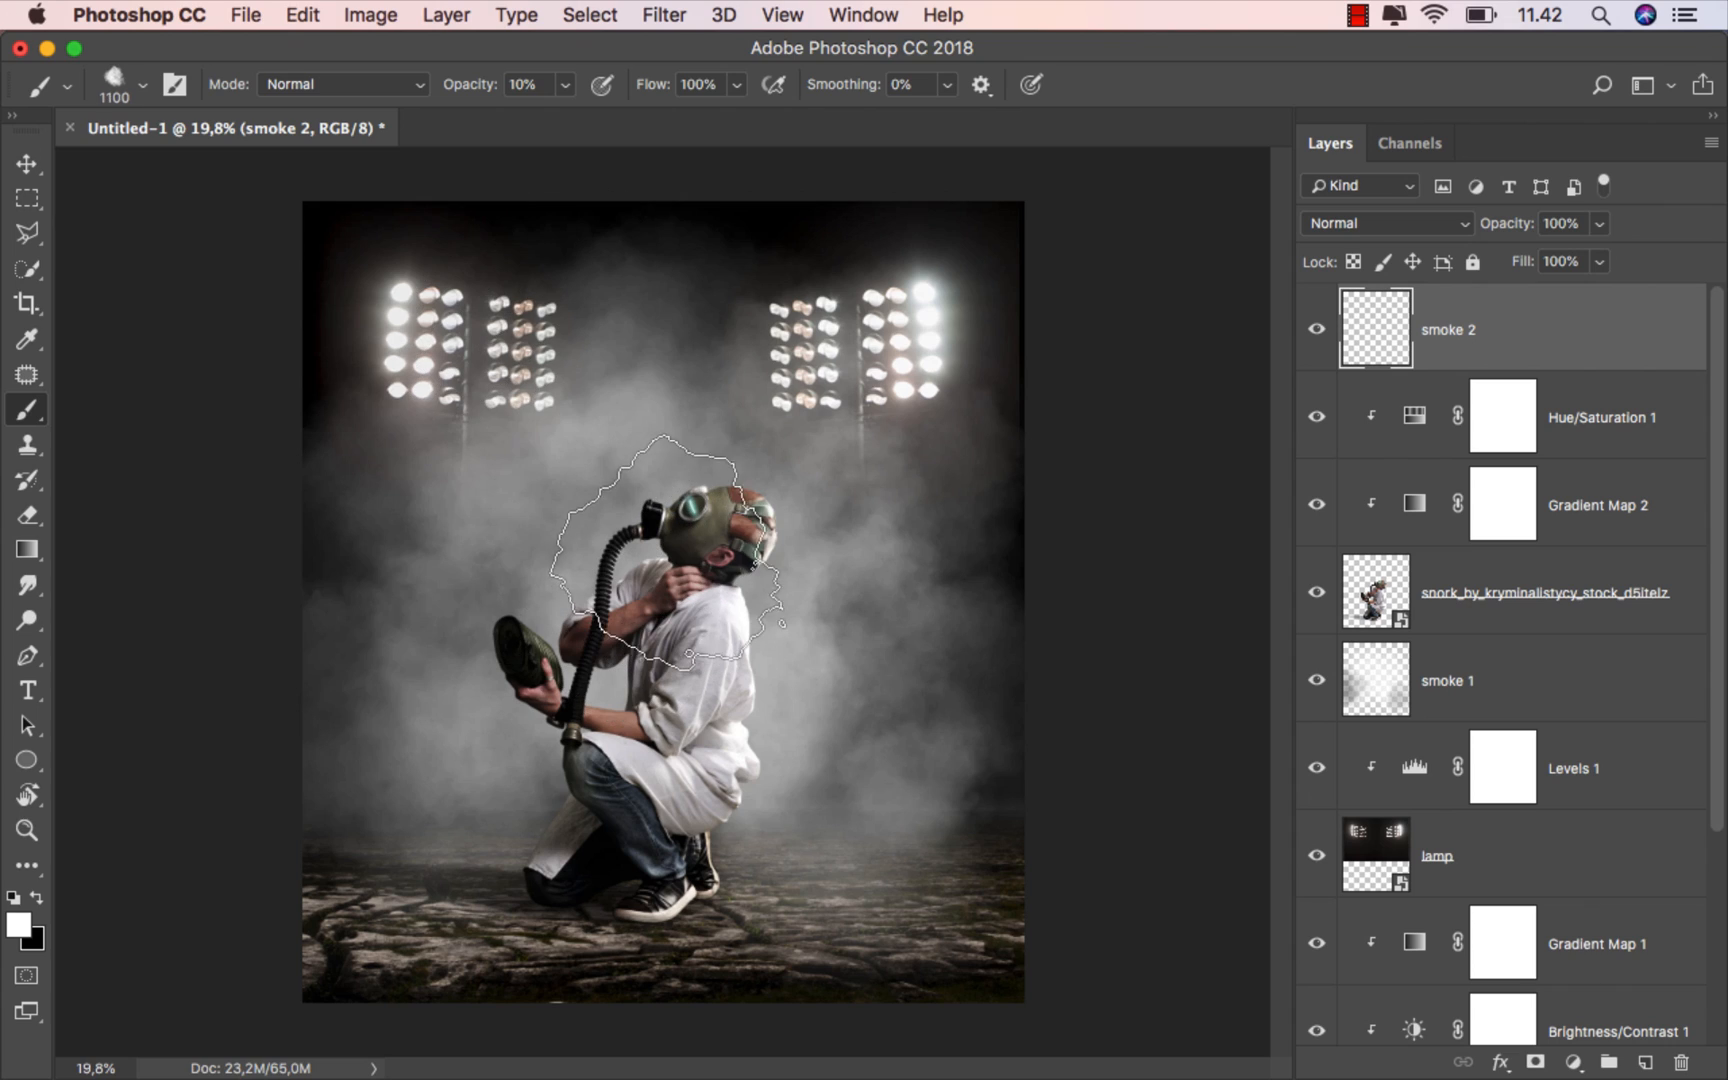
key(bracketleft)
key(bracketleft)
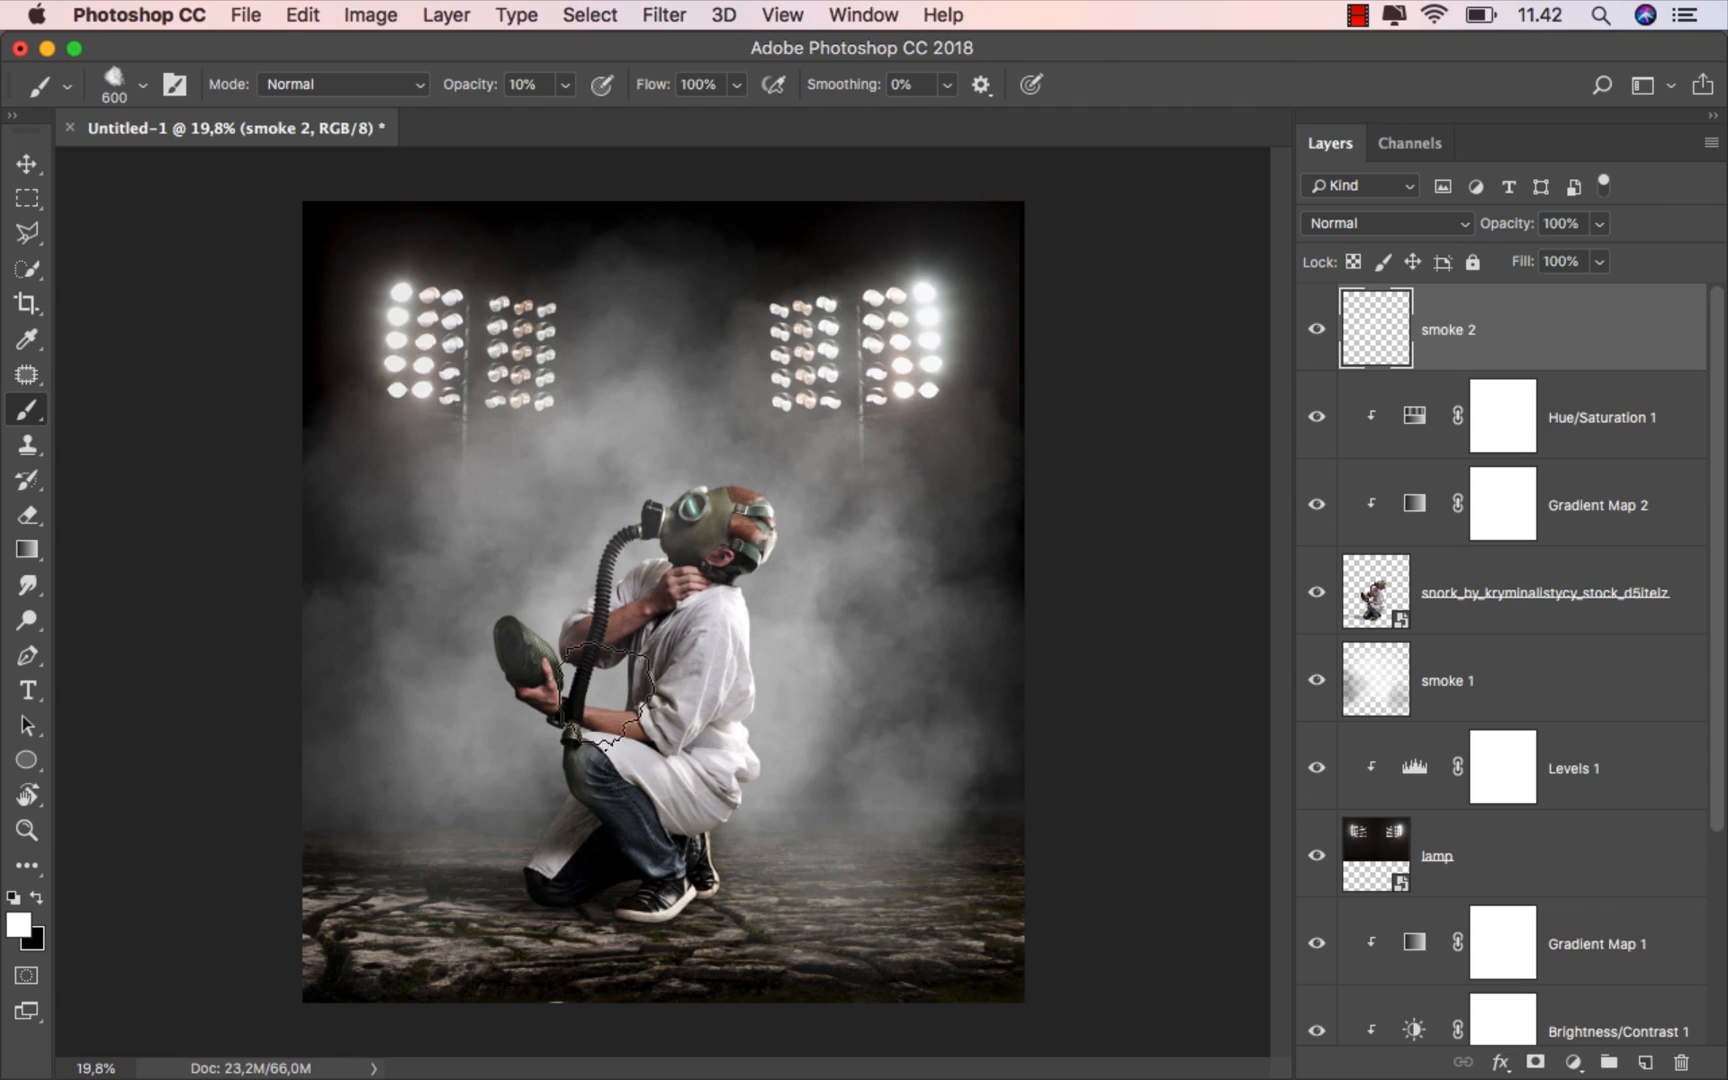
mouse_move(568, 748)
mouse_down()
mouse_move(566, 809)
mouse_move(508, 852)
mouse_move(540, 830)
mouse_up()
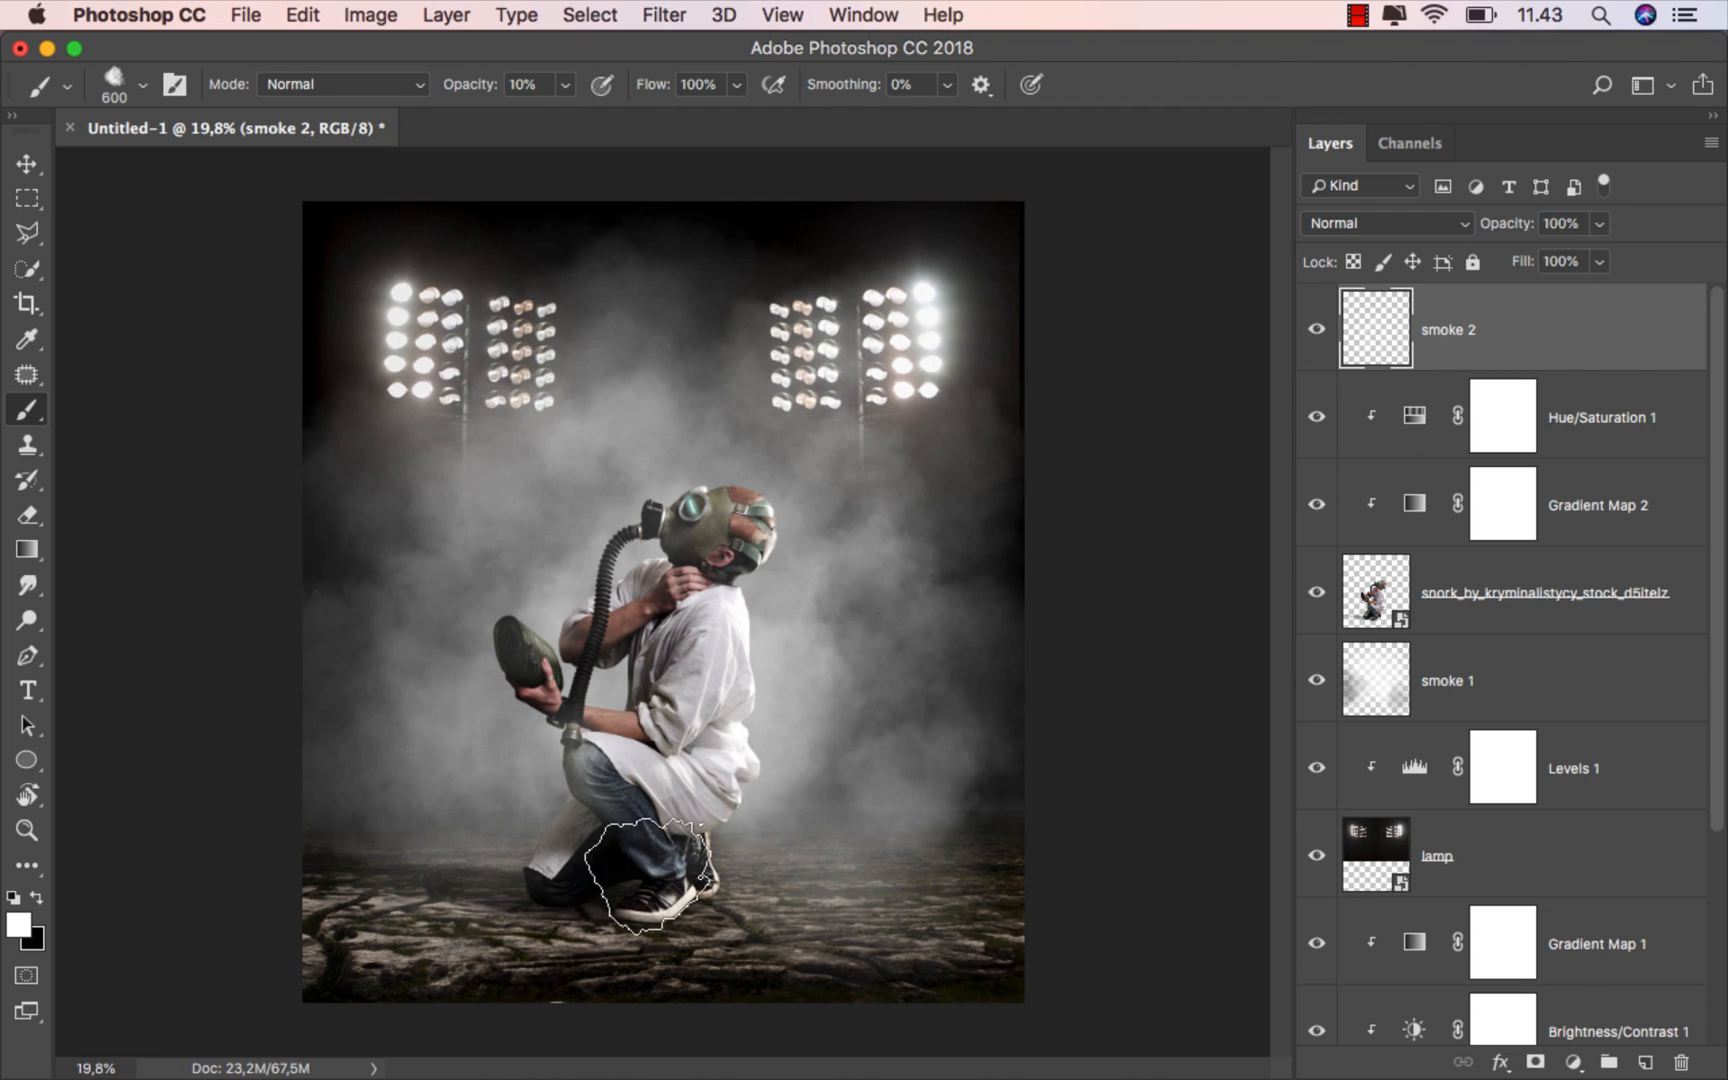
mouse_move(543, 836)
mouse_down()
mouse_move(476, 863)
mouse_move(611, 810)
mouse_move(541, 853)
mouse_move(550, 834)
mouse_move(571, 846)
mouse_move(570, 886)
mouse_move(580, 825)
mouse_up()
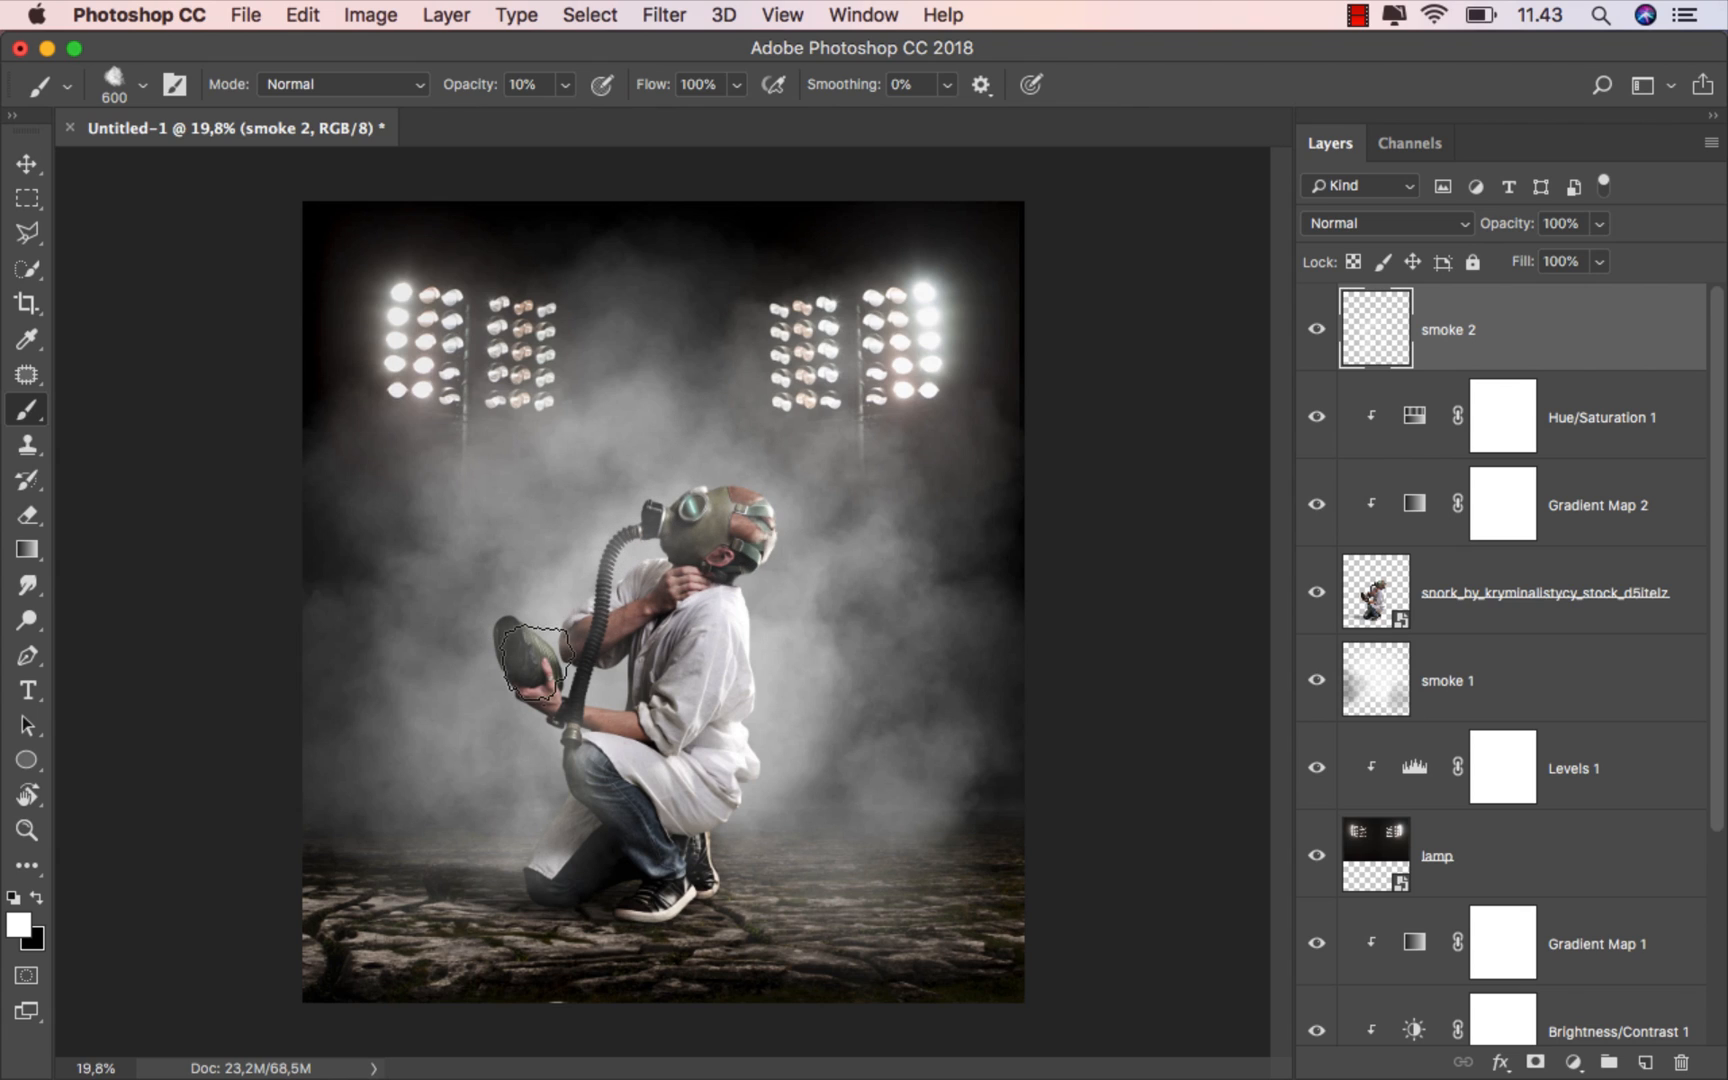
Compare the image with smoke 2 hidden and shown, and lower that layer's fill to 87%
click(1316, 328)
click(1316, 328)
click(1600, 262)
drag(1598, 296, 1580, 291)
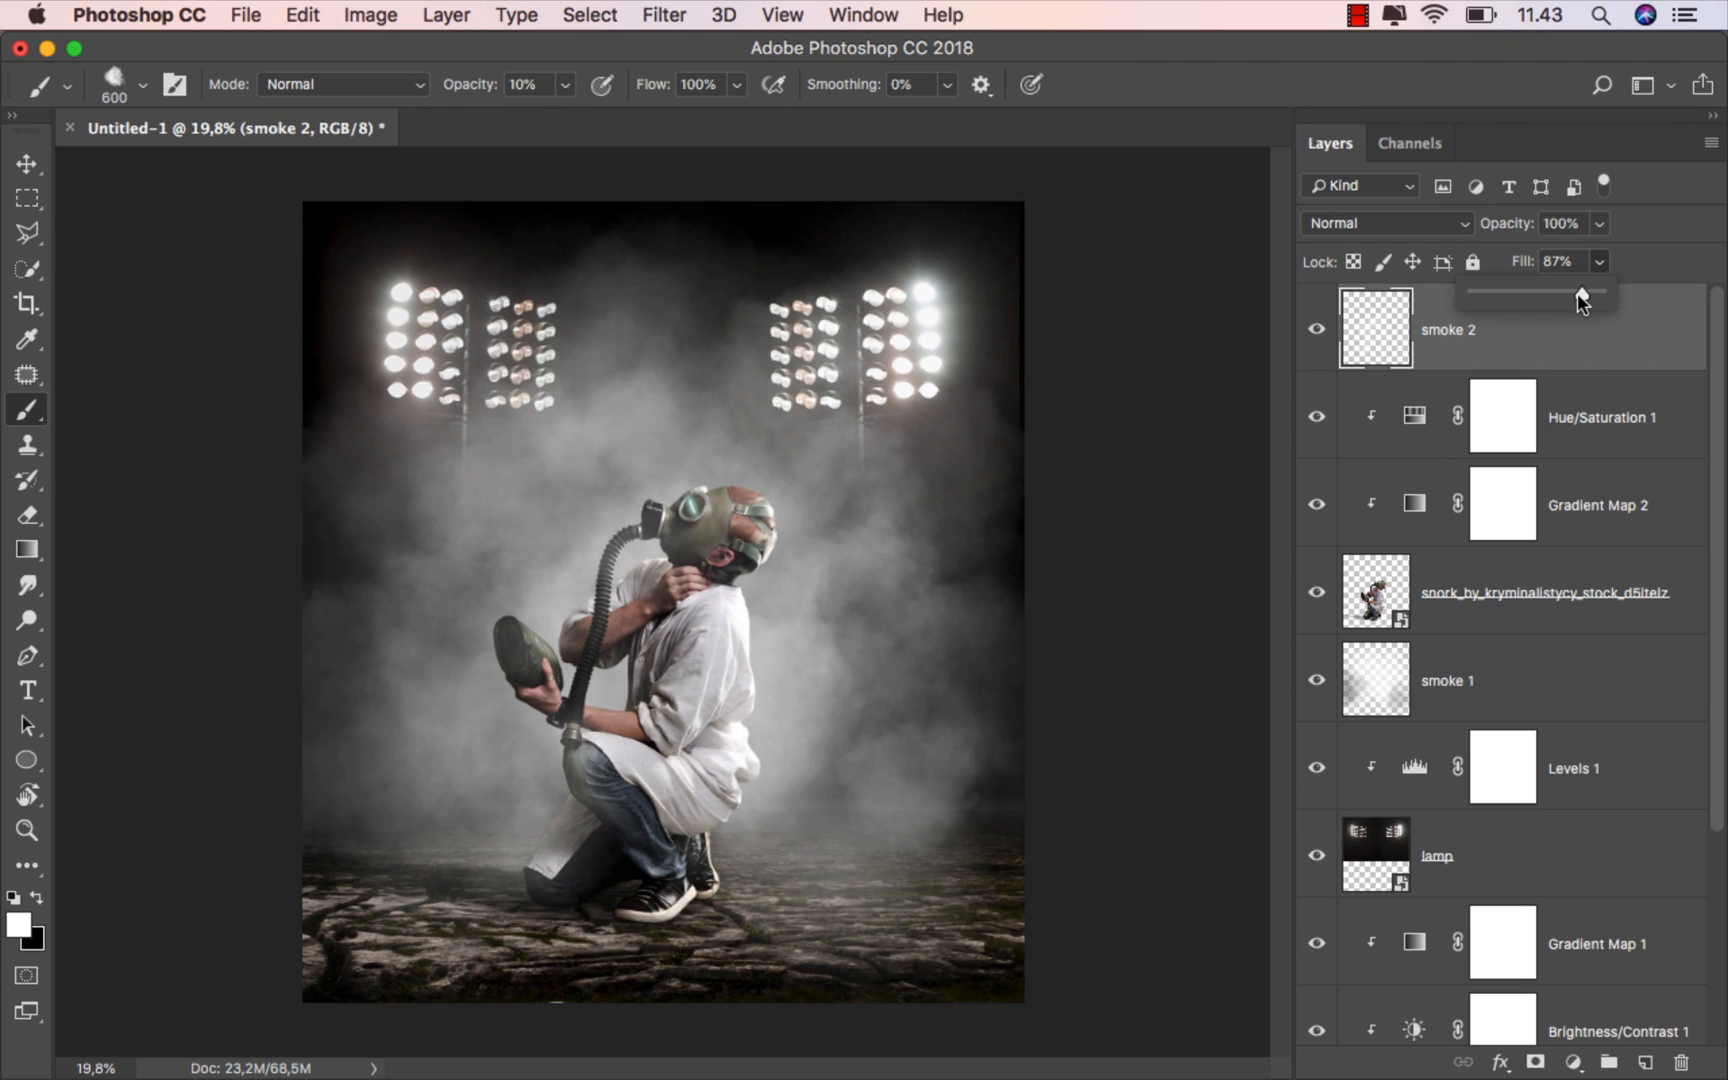
Add a new layer directly above smoke 1 and name it particle
click(1525, 682)
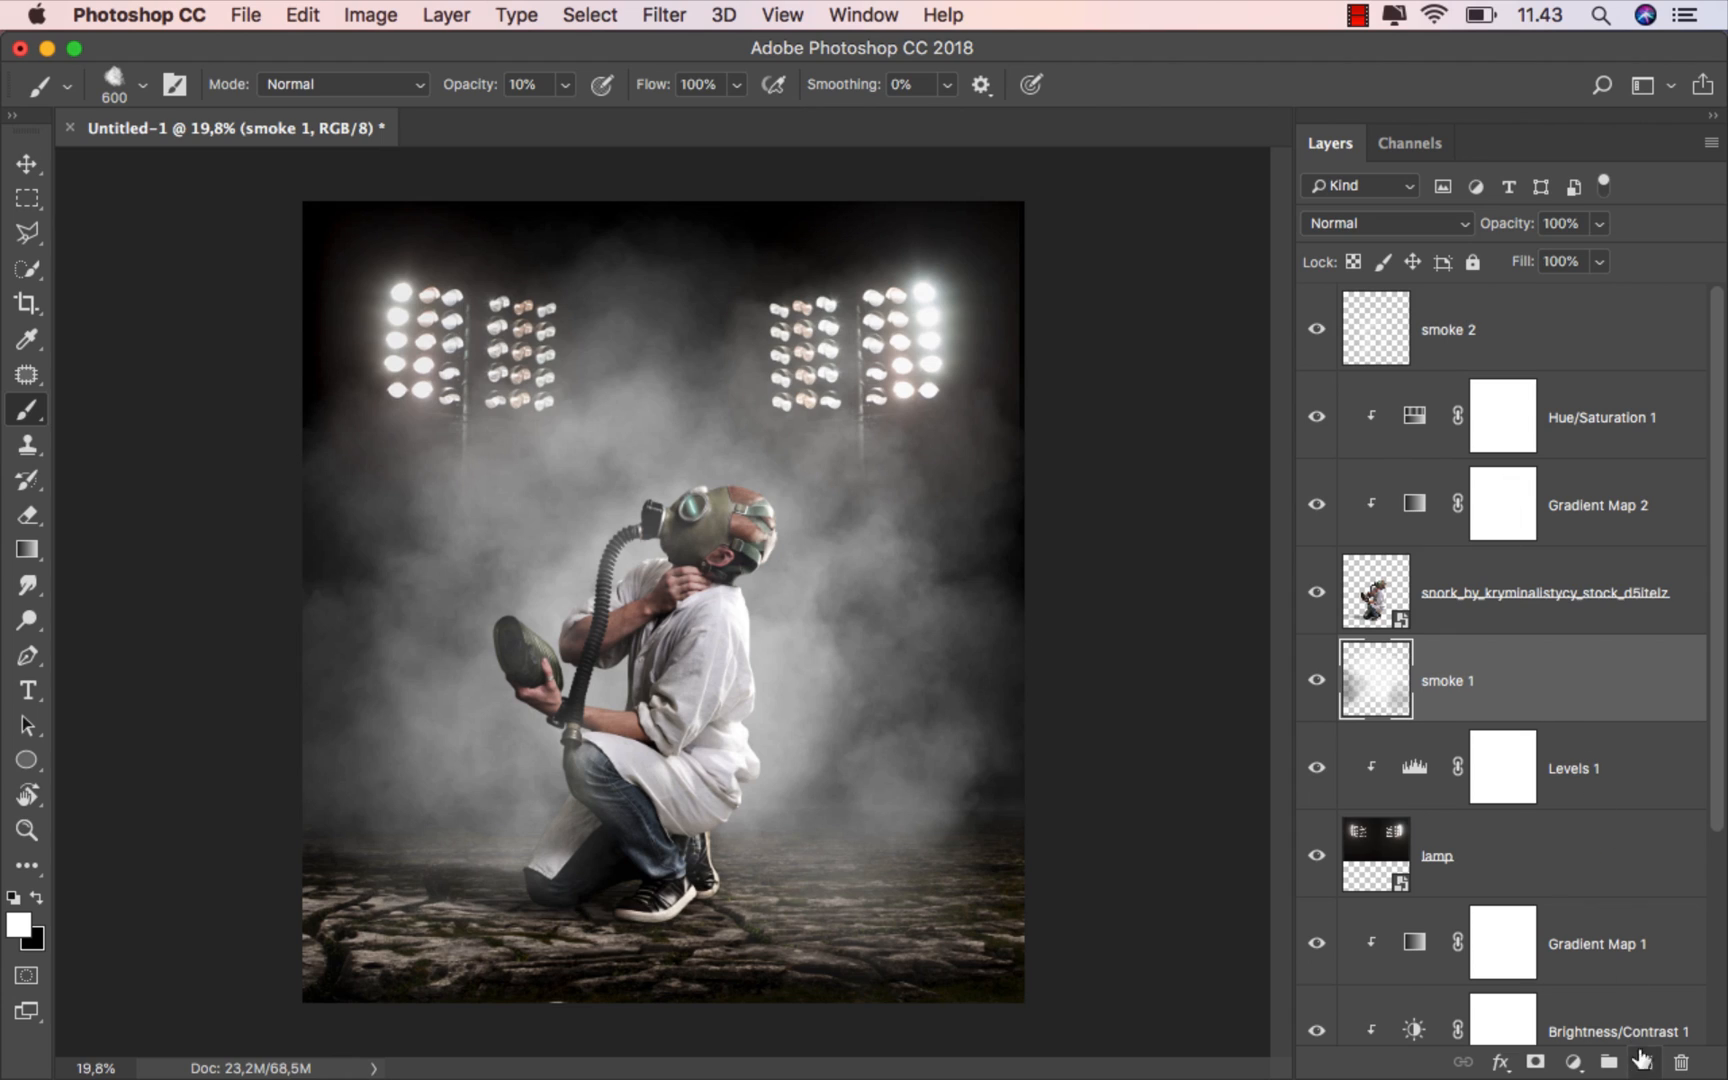
click(1645, 1062)
double_click(1452, 683)
text(particle)
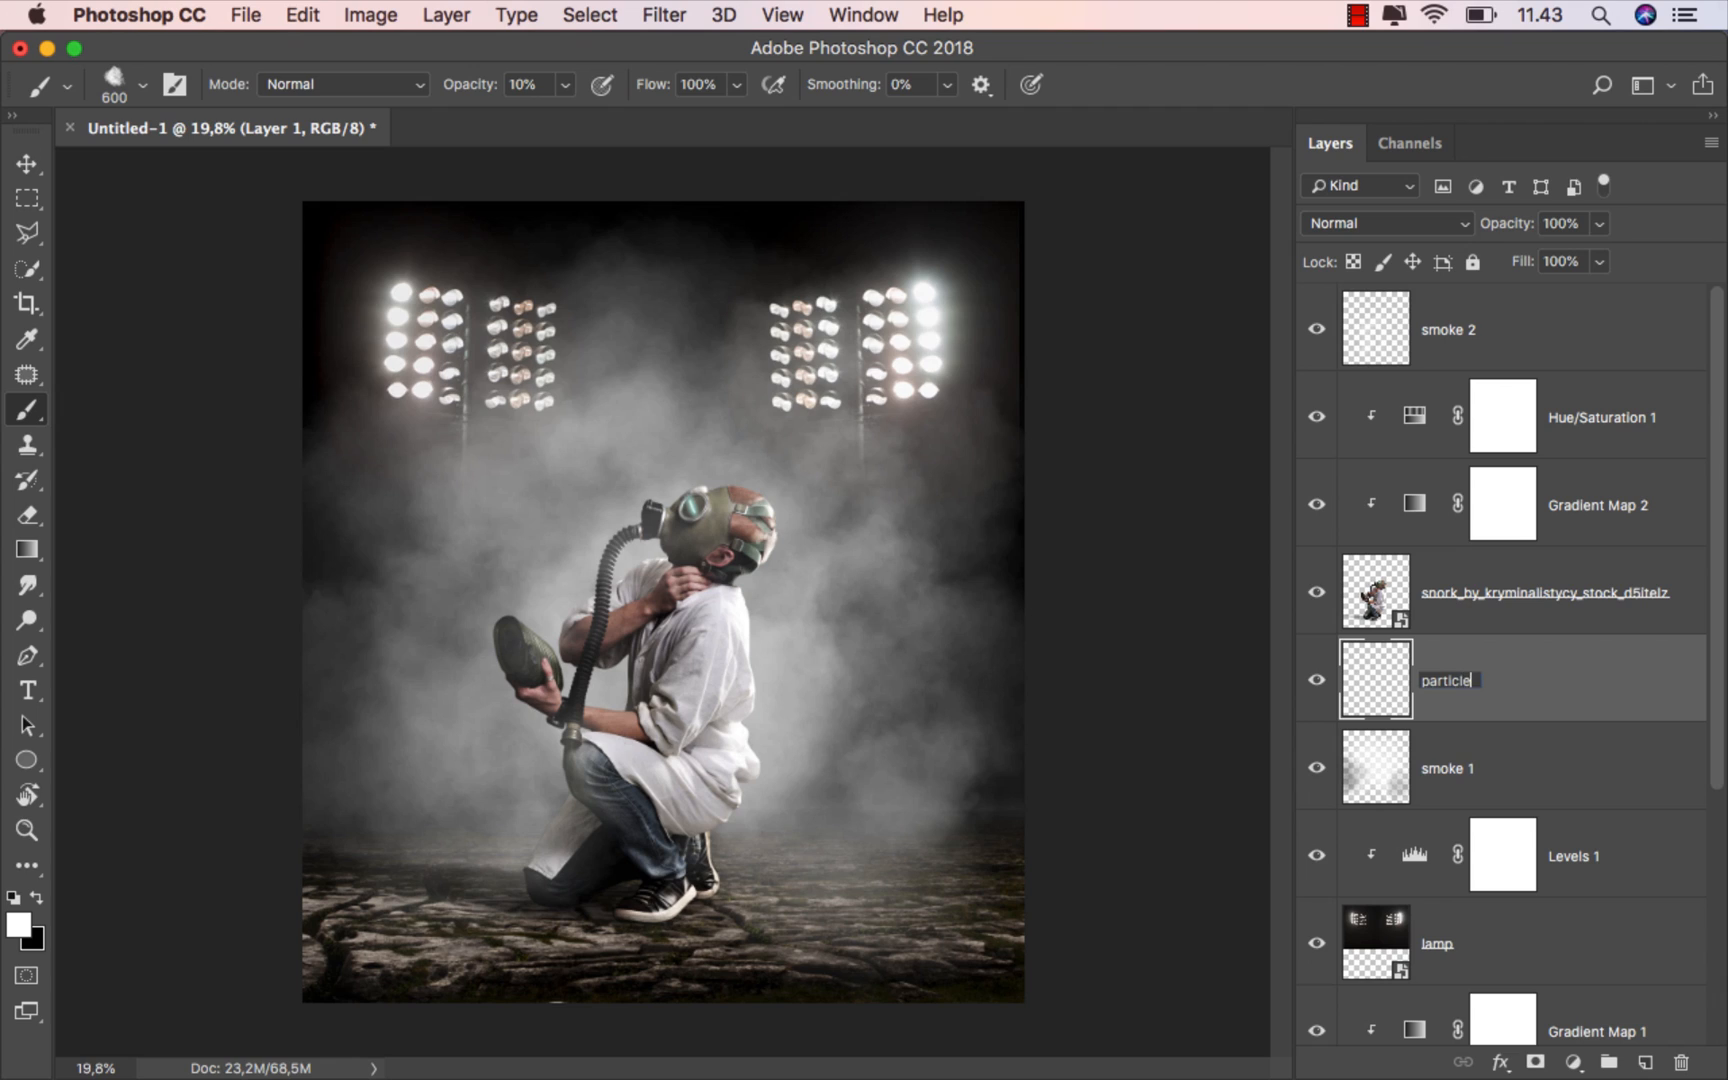
key(Return)
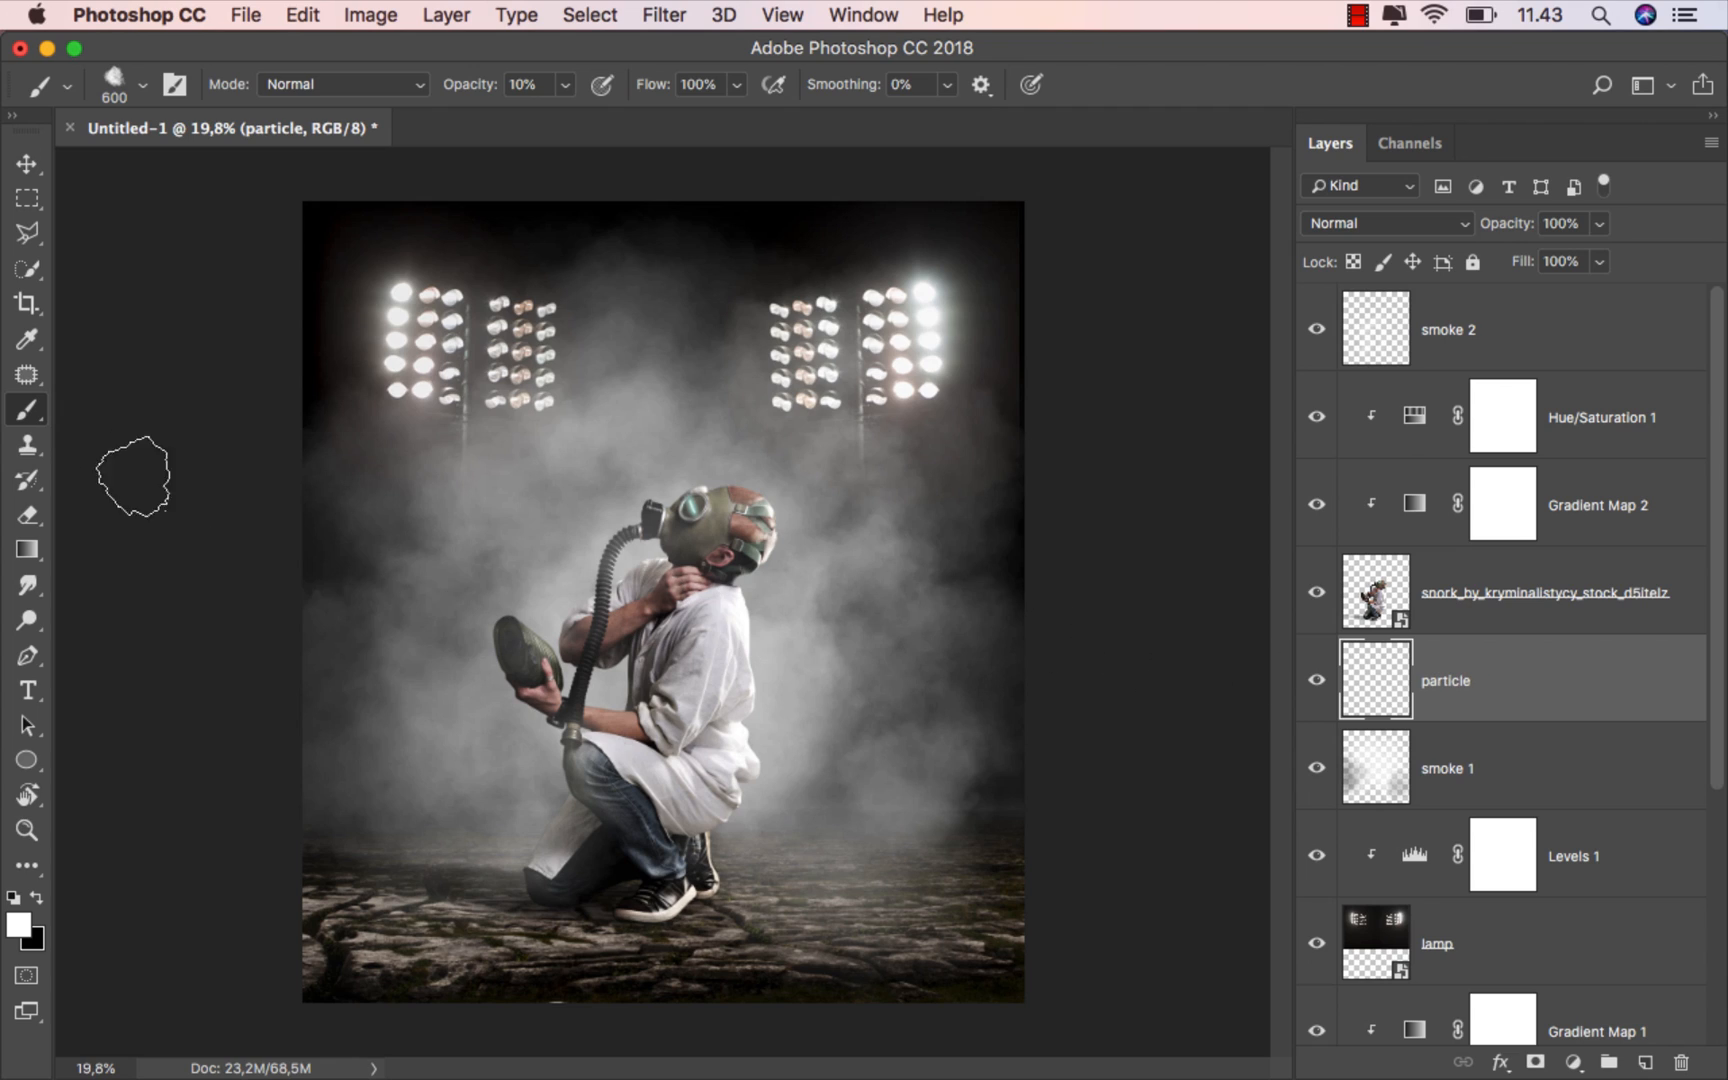
Choose the last brush in the Particles group of AZBrushes3 and set the brush opacity to 100%
right_click(495, 410)
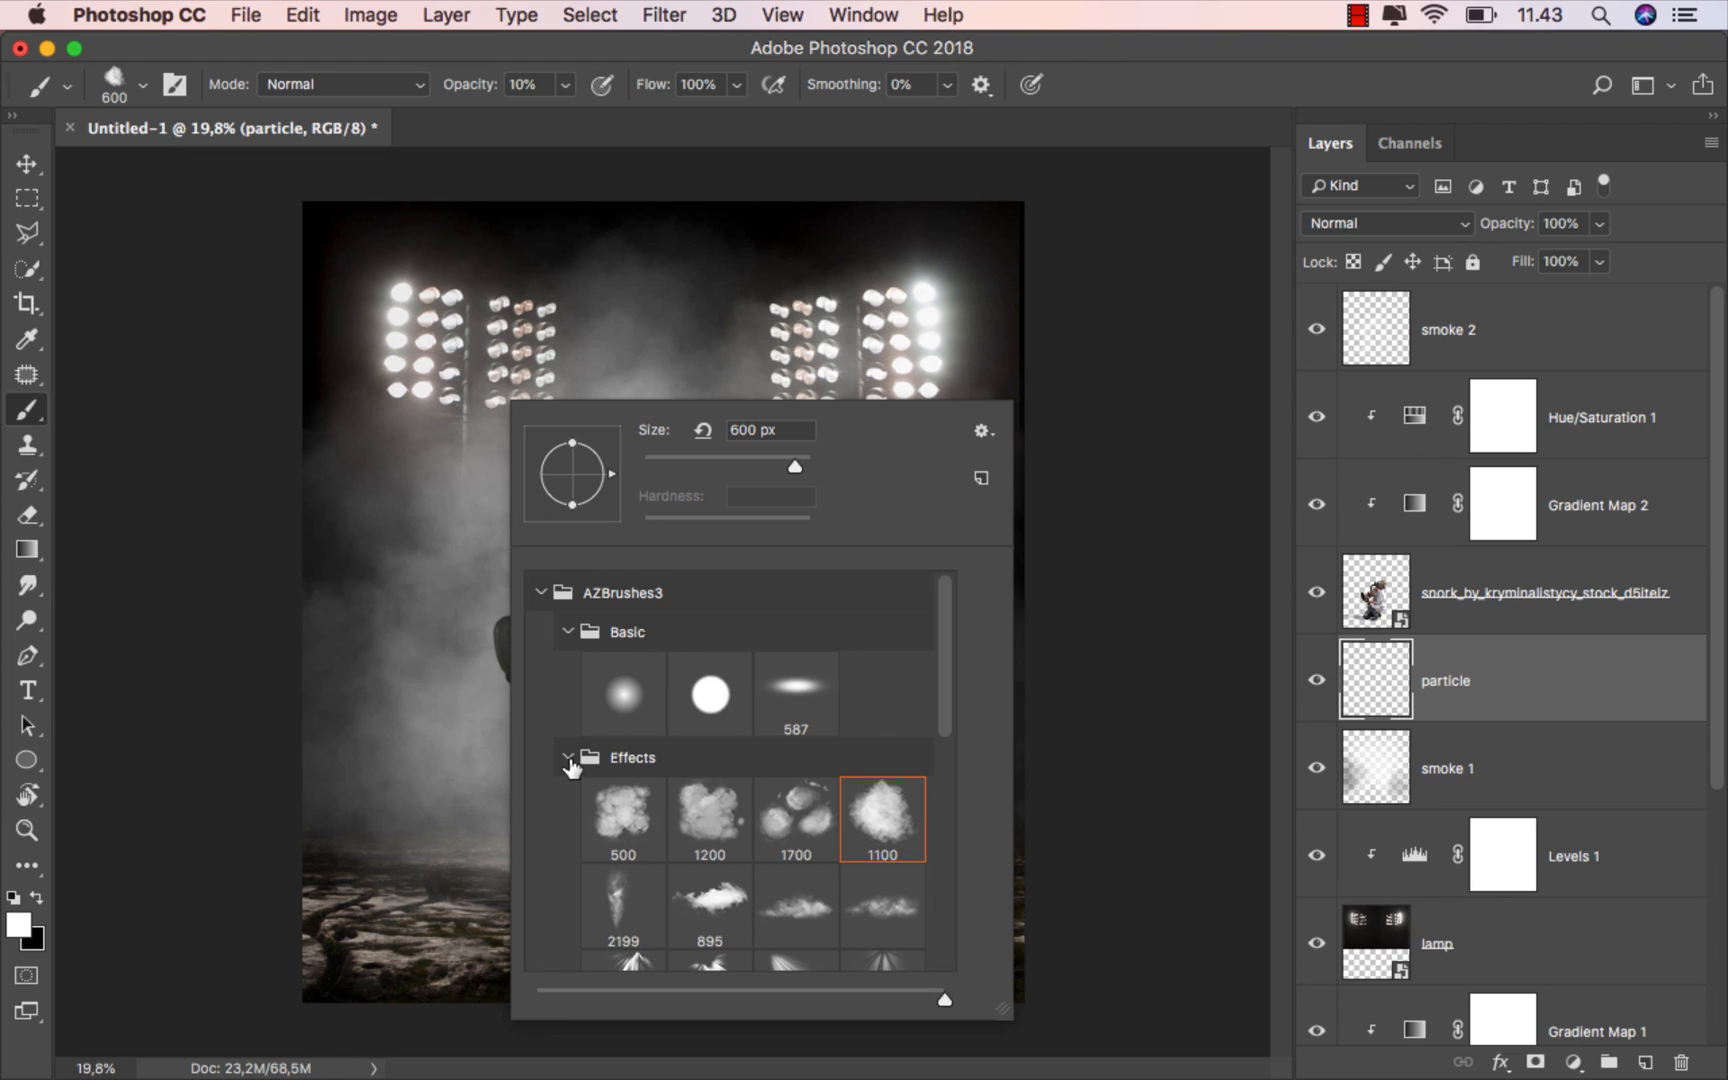
drag(938, 653, 949, 901)
click(568, 835)
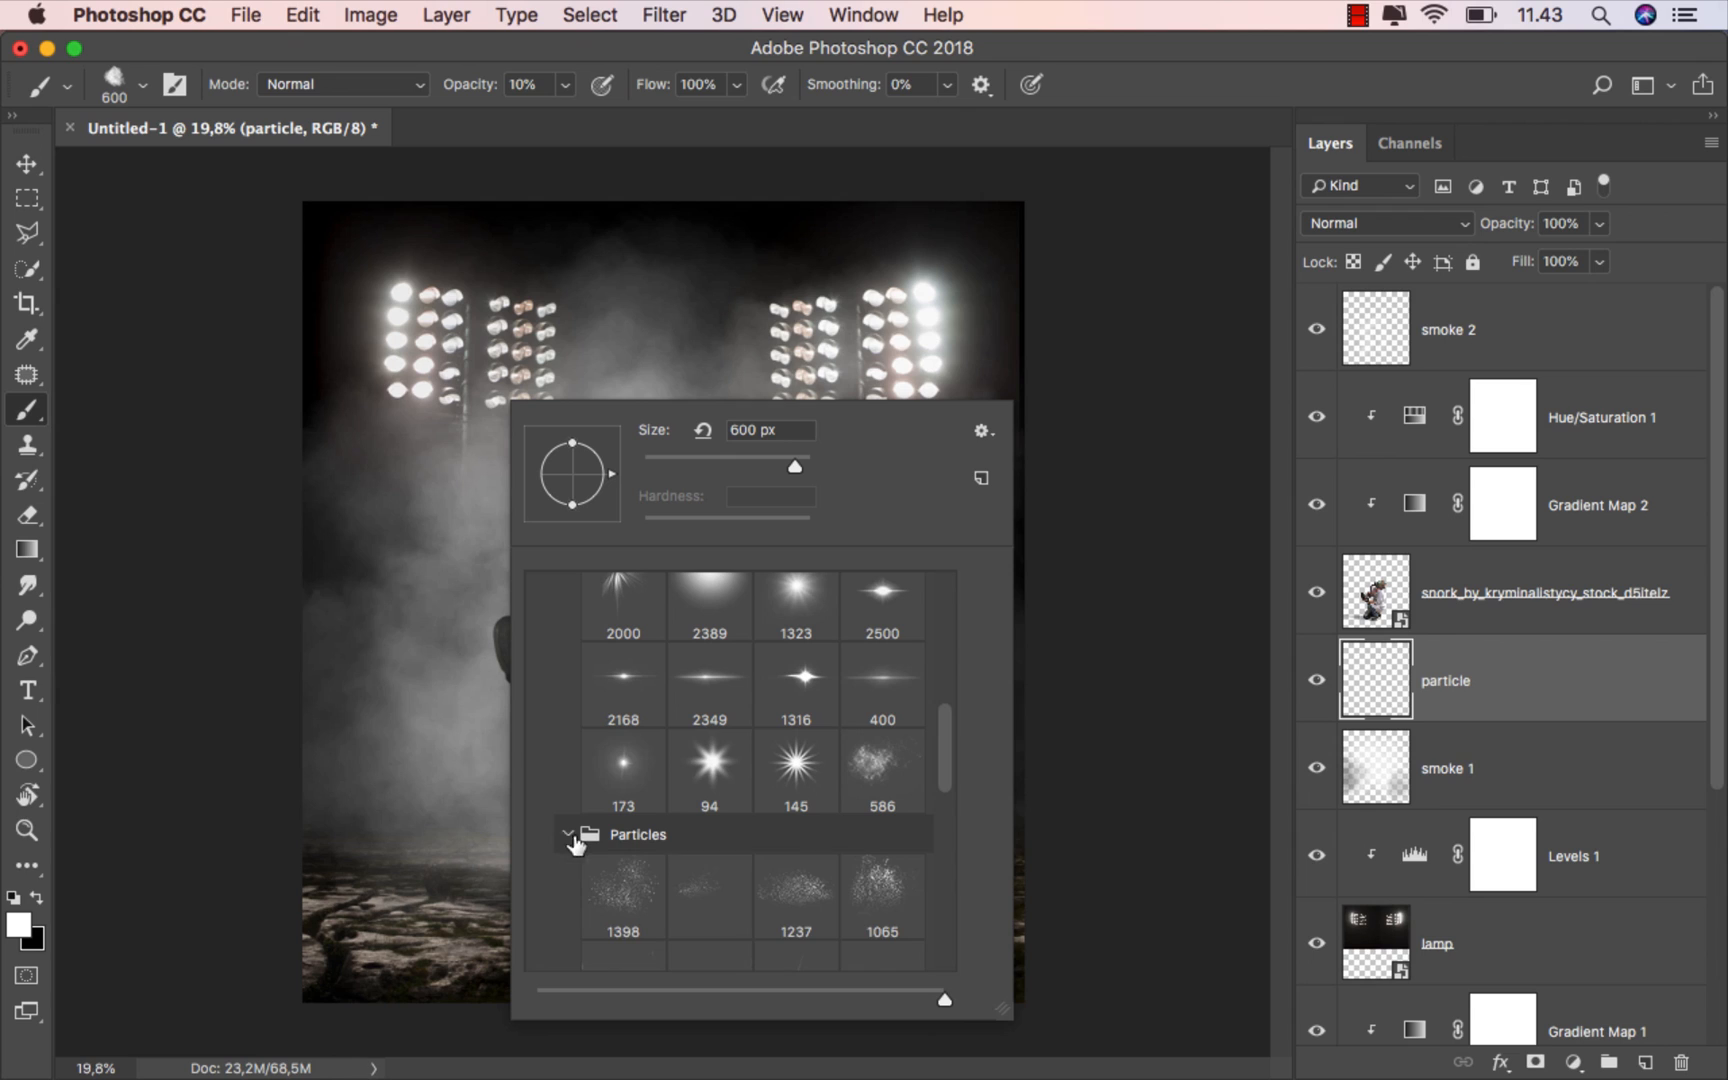
drag(944, 803, 954, 928)
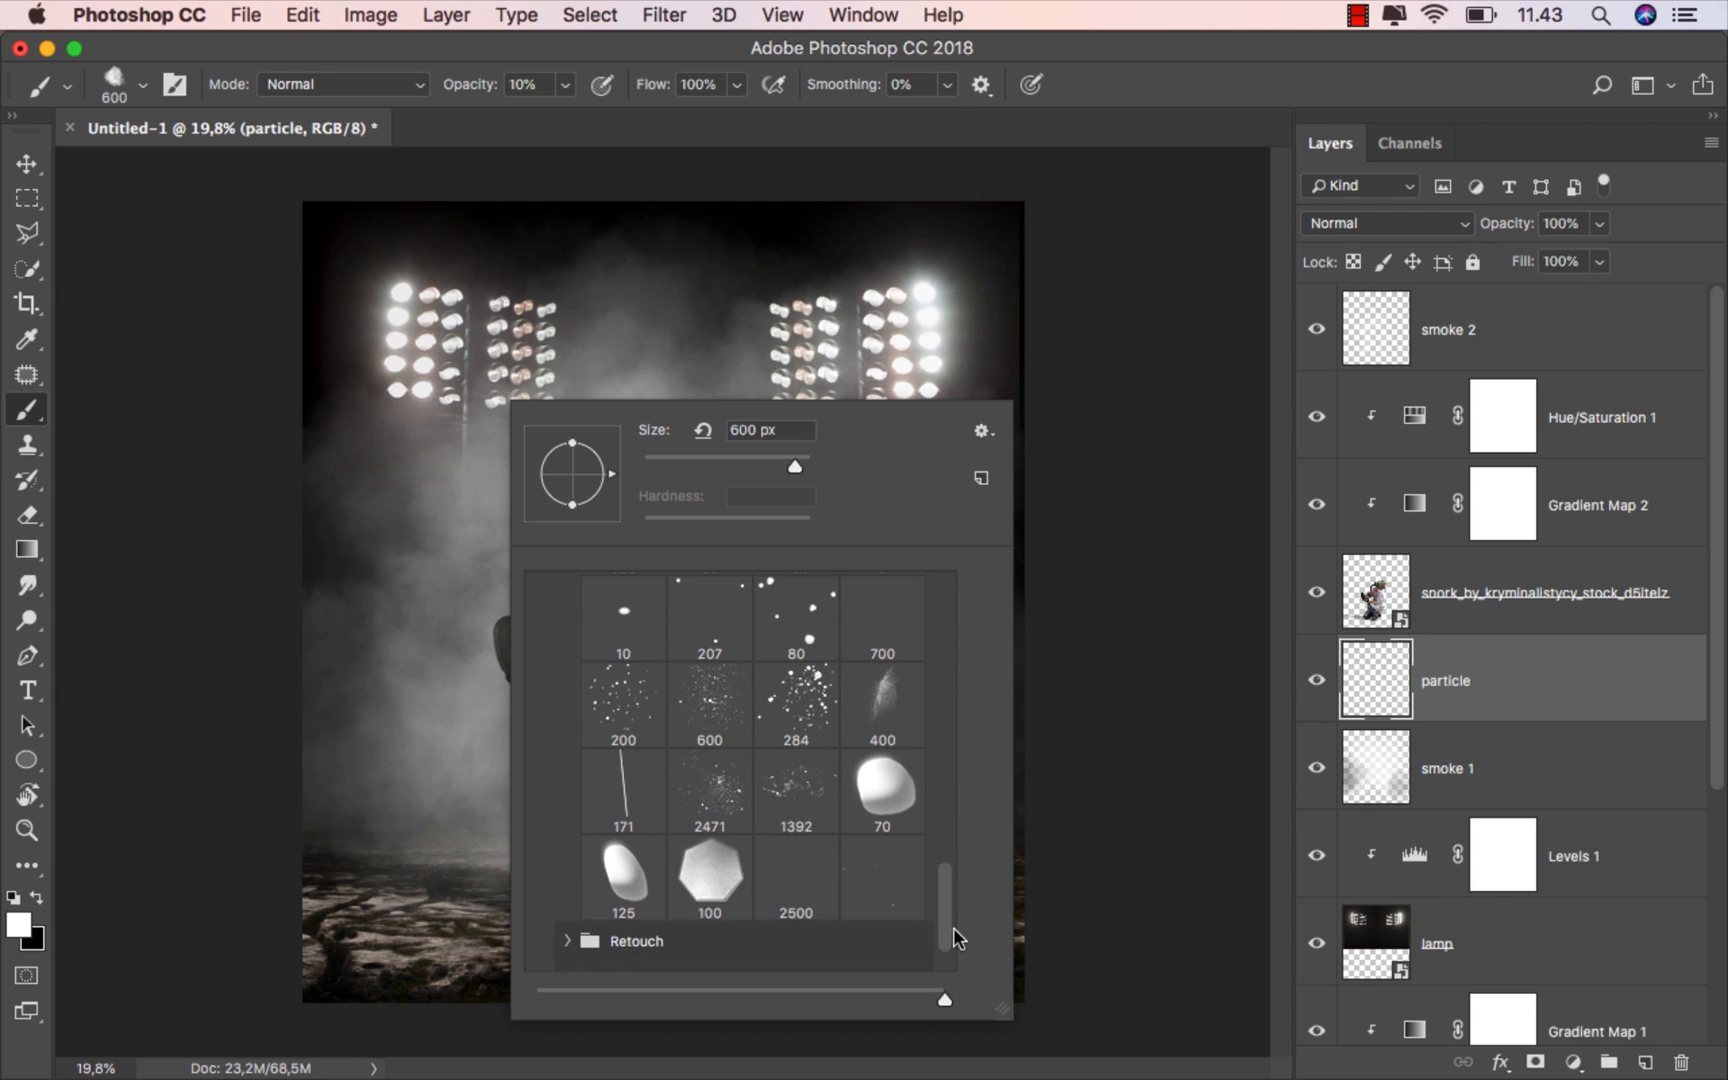
click(883, 888)
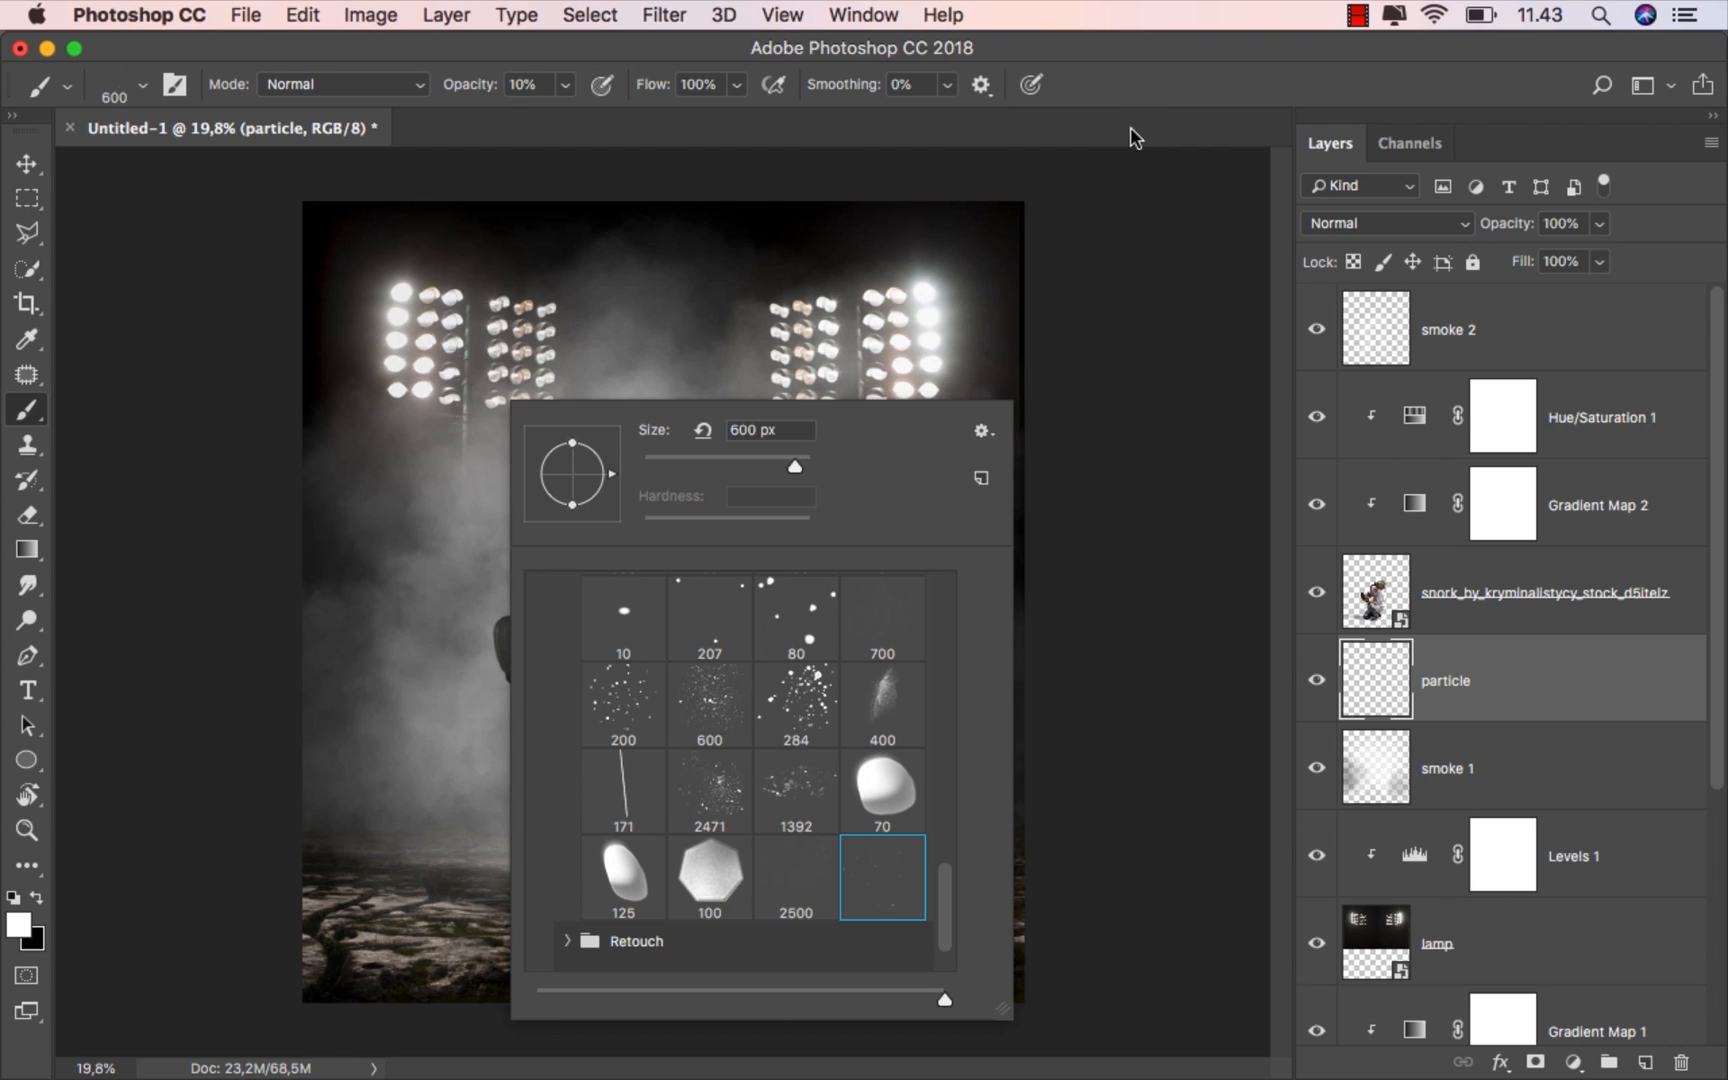
click(1140, 90)
click(566, 86)
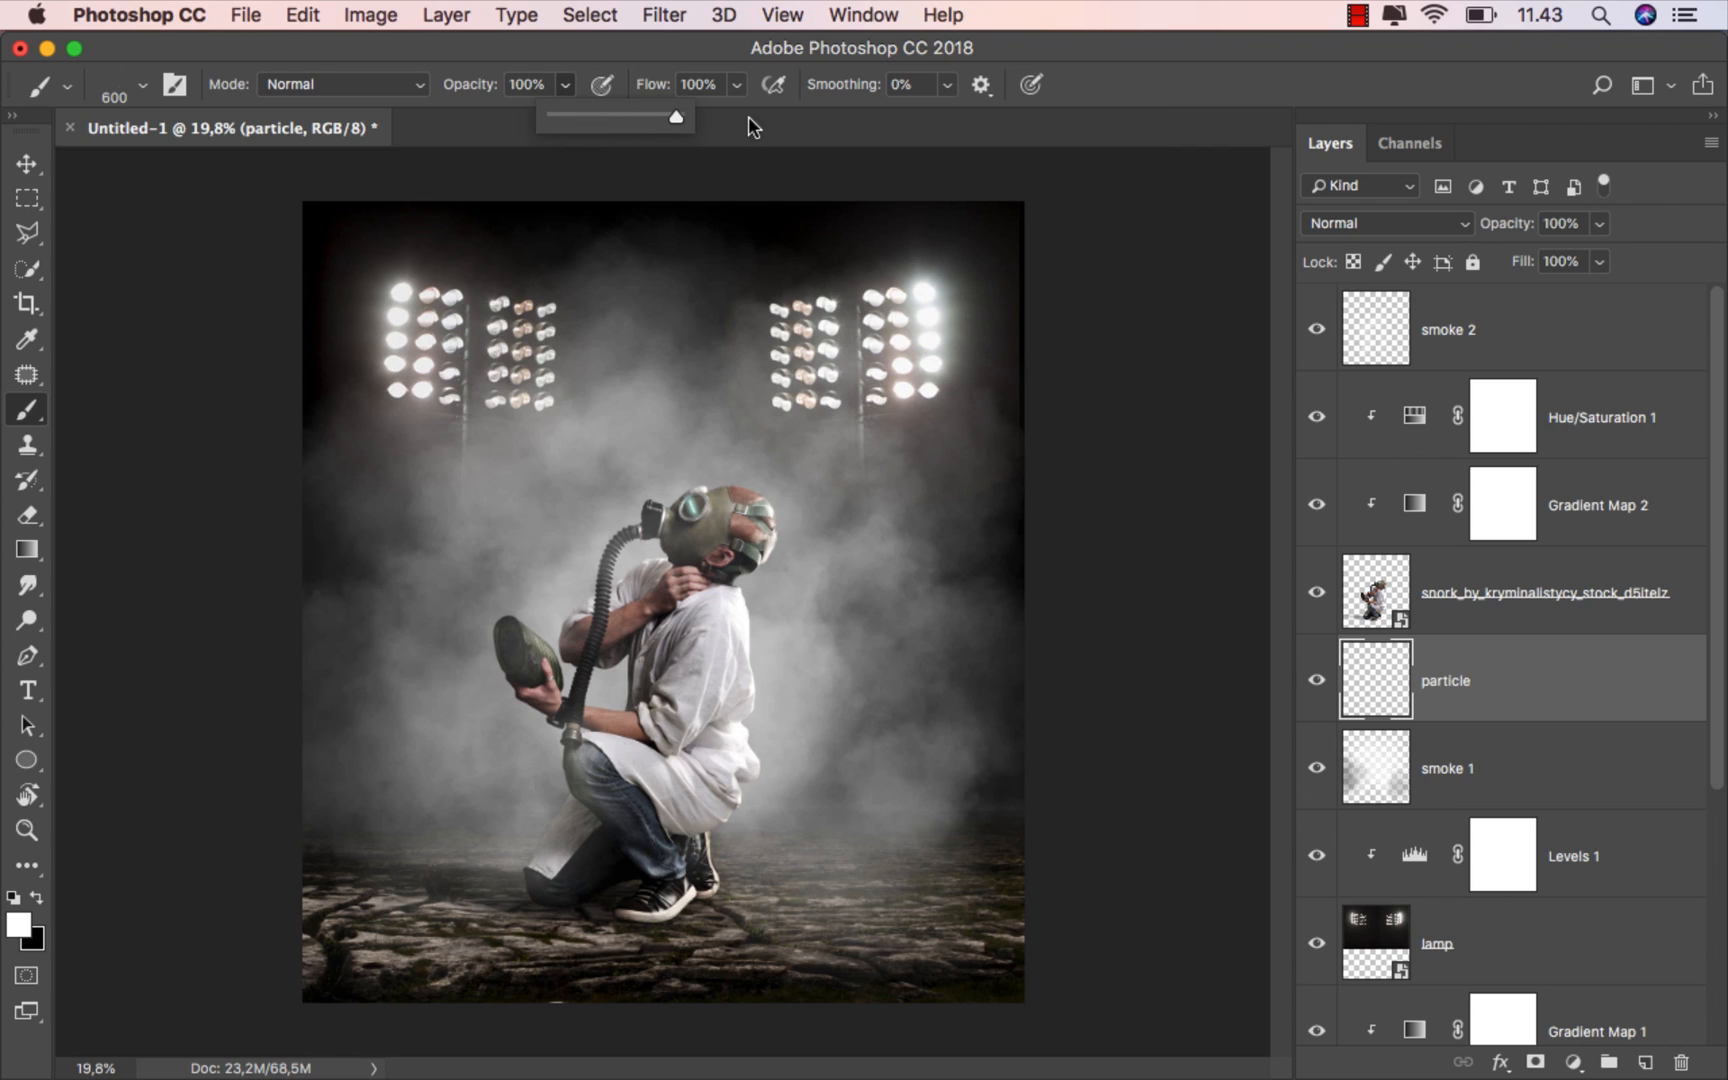
scroll(691, 645, up, 2)
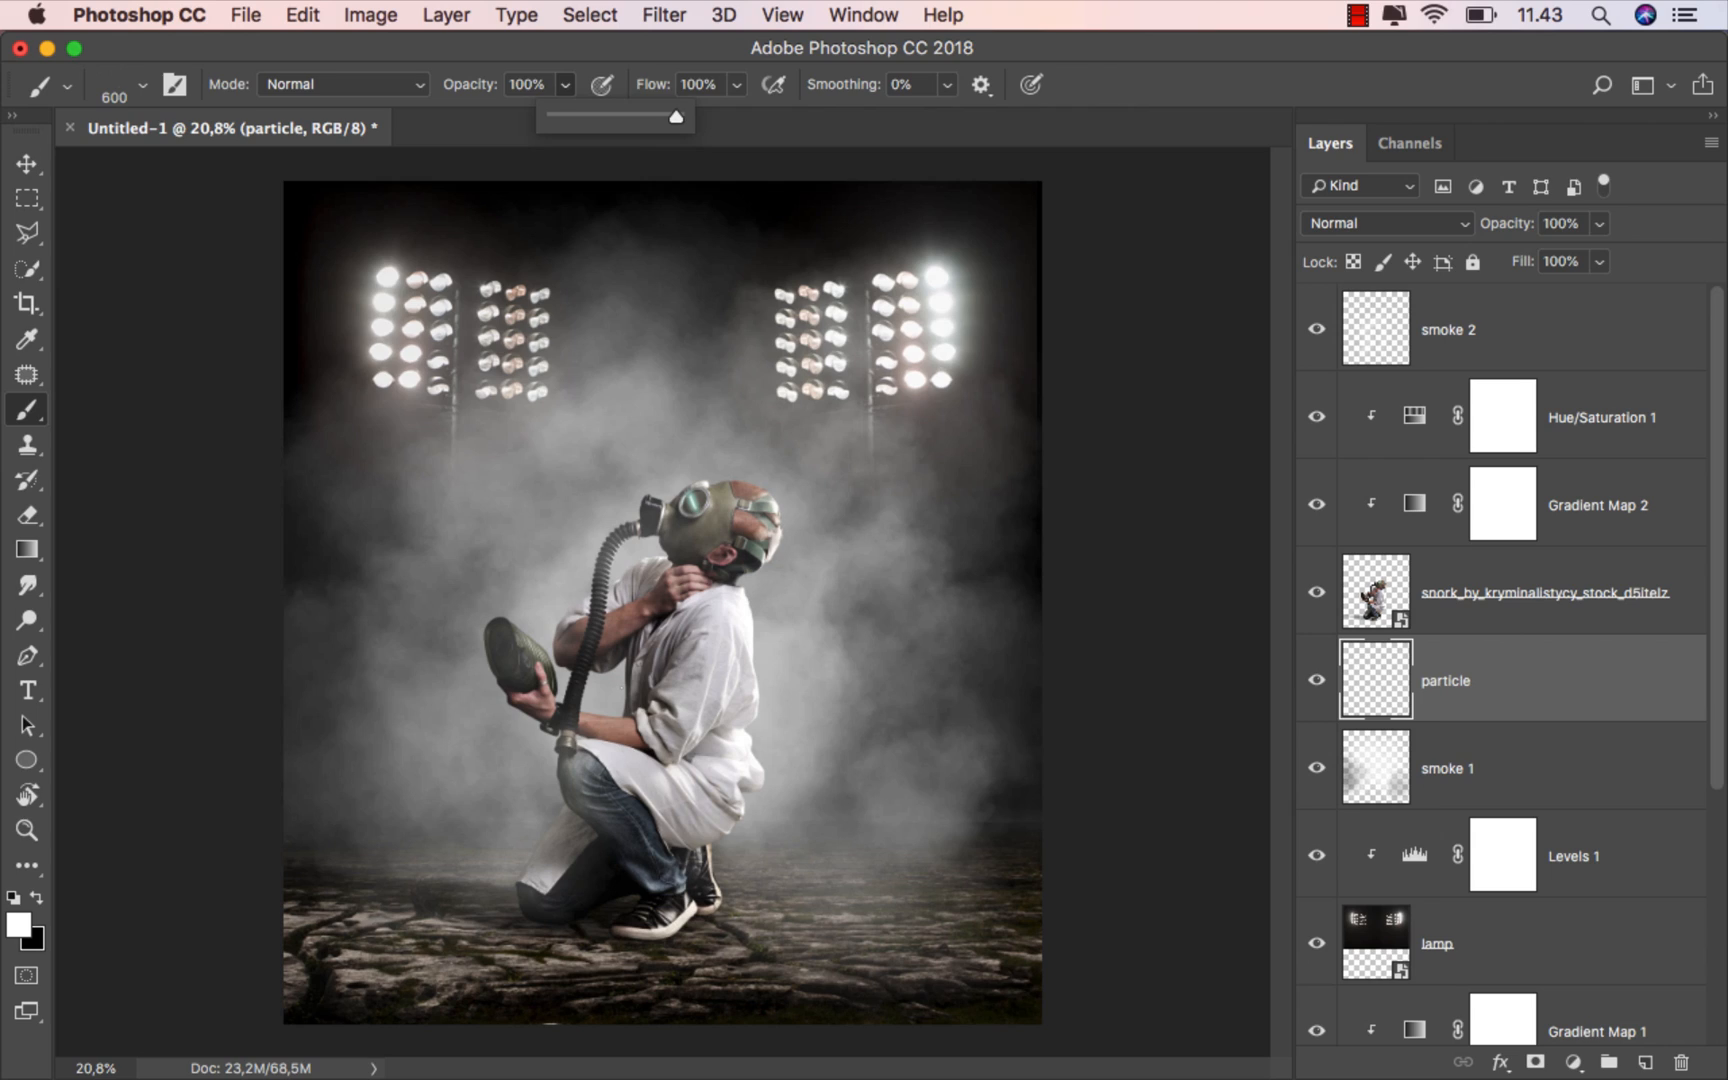
key(Escape)
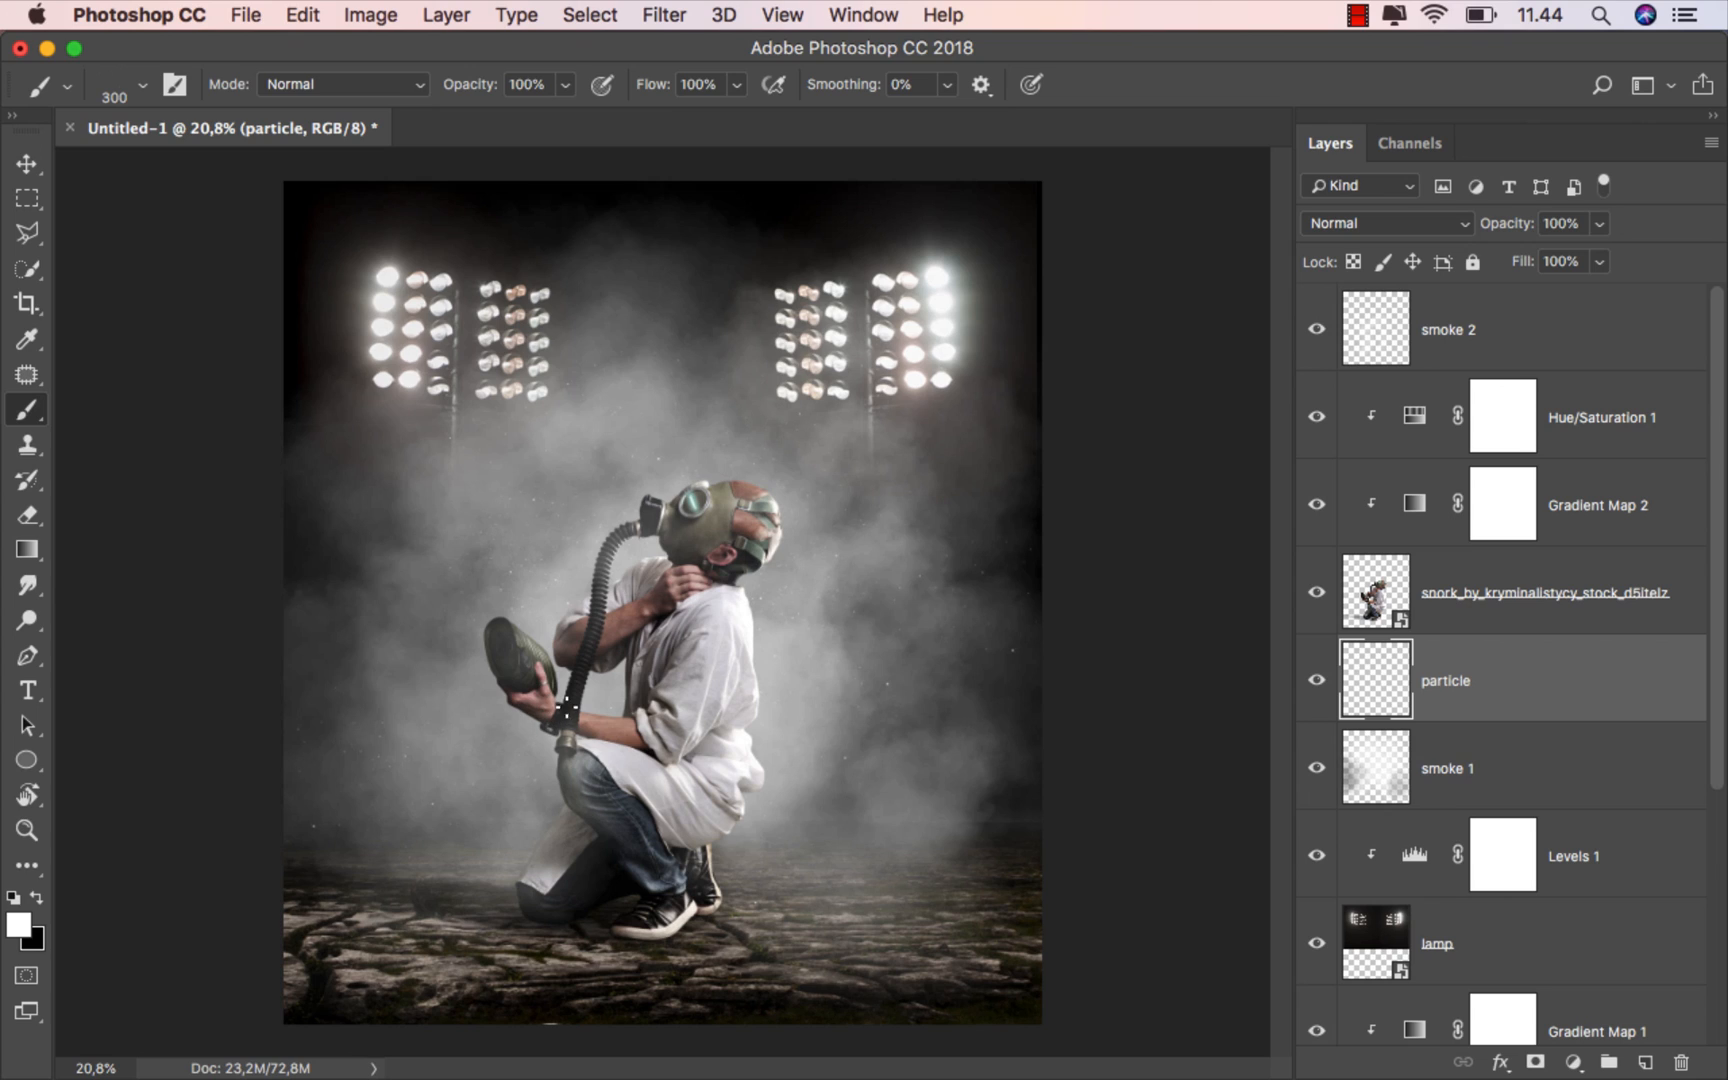
Paint white particles around the figure at 300 px and compare the image with the particle layer hidden and shown
scroll(646, 683, up, 3)
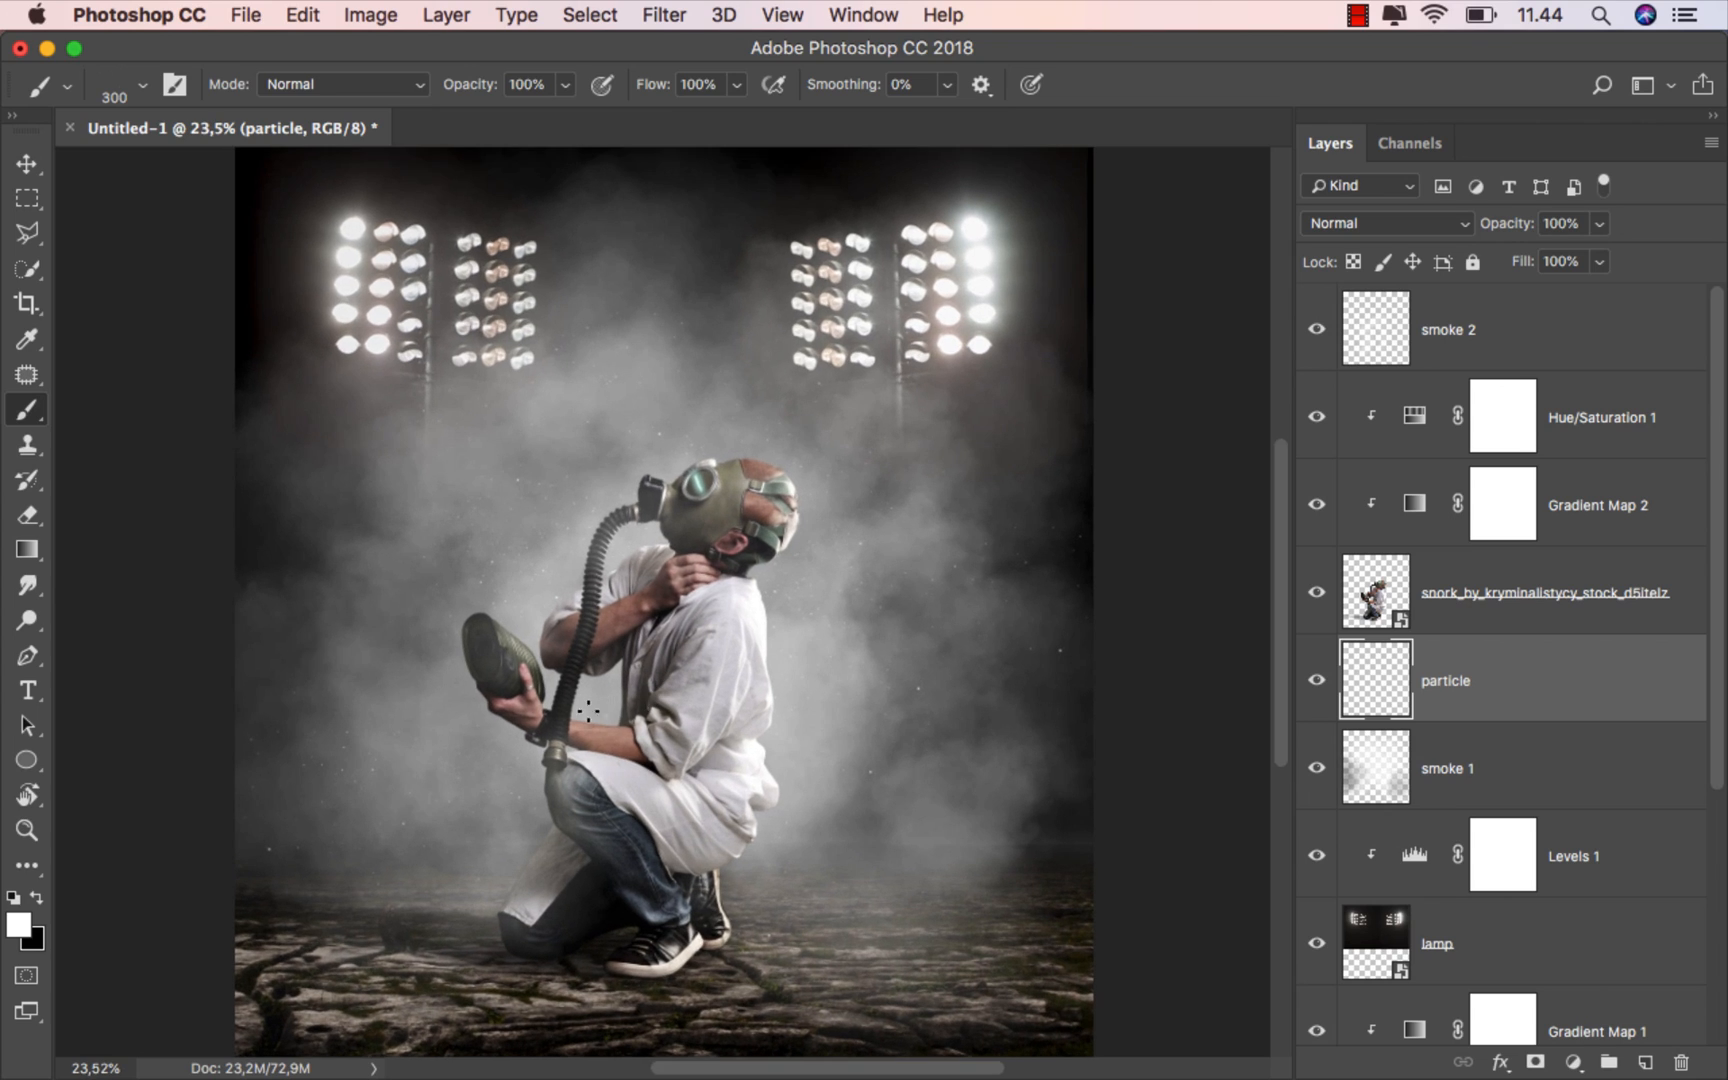
click(737, 782)
click(822, 785)
click(729, 647)
scroll(729, 647, up, 3)
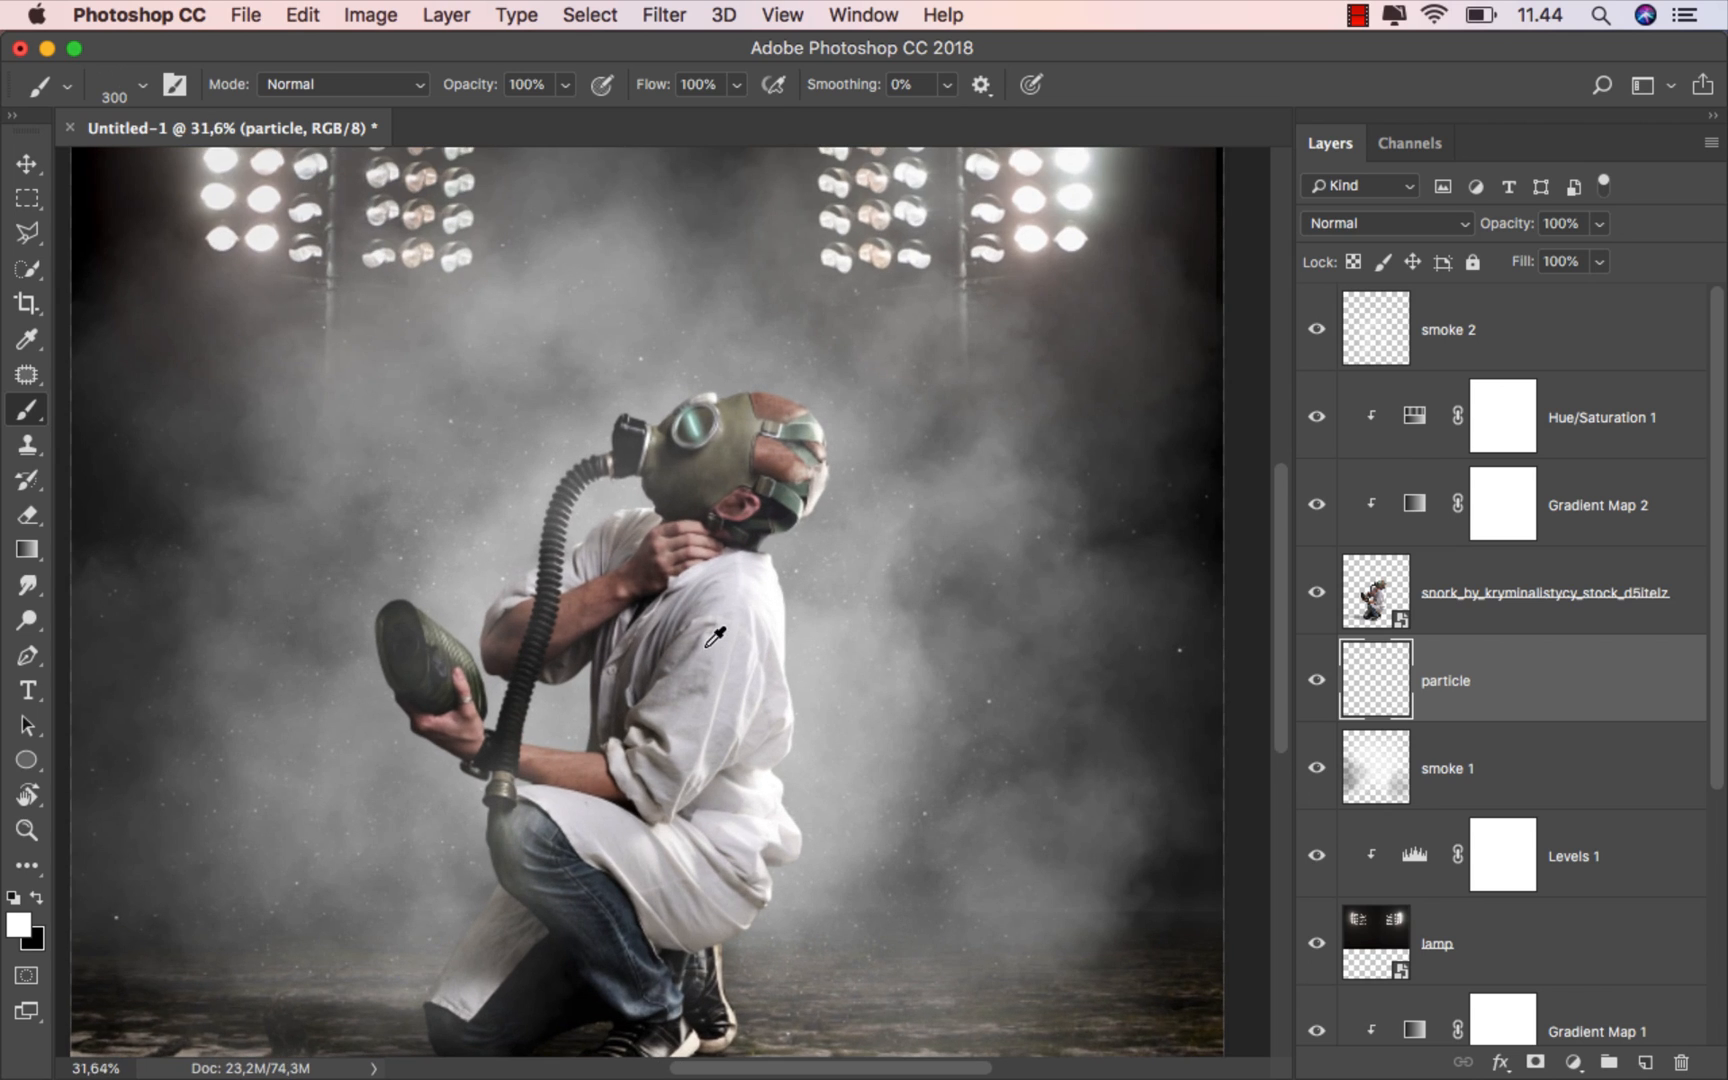
scroll(697, 679, down, 1)
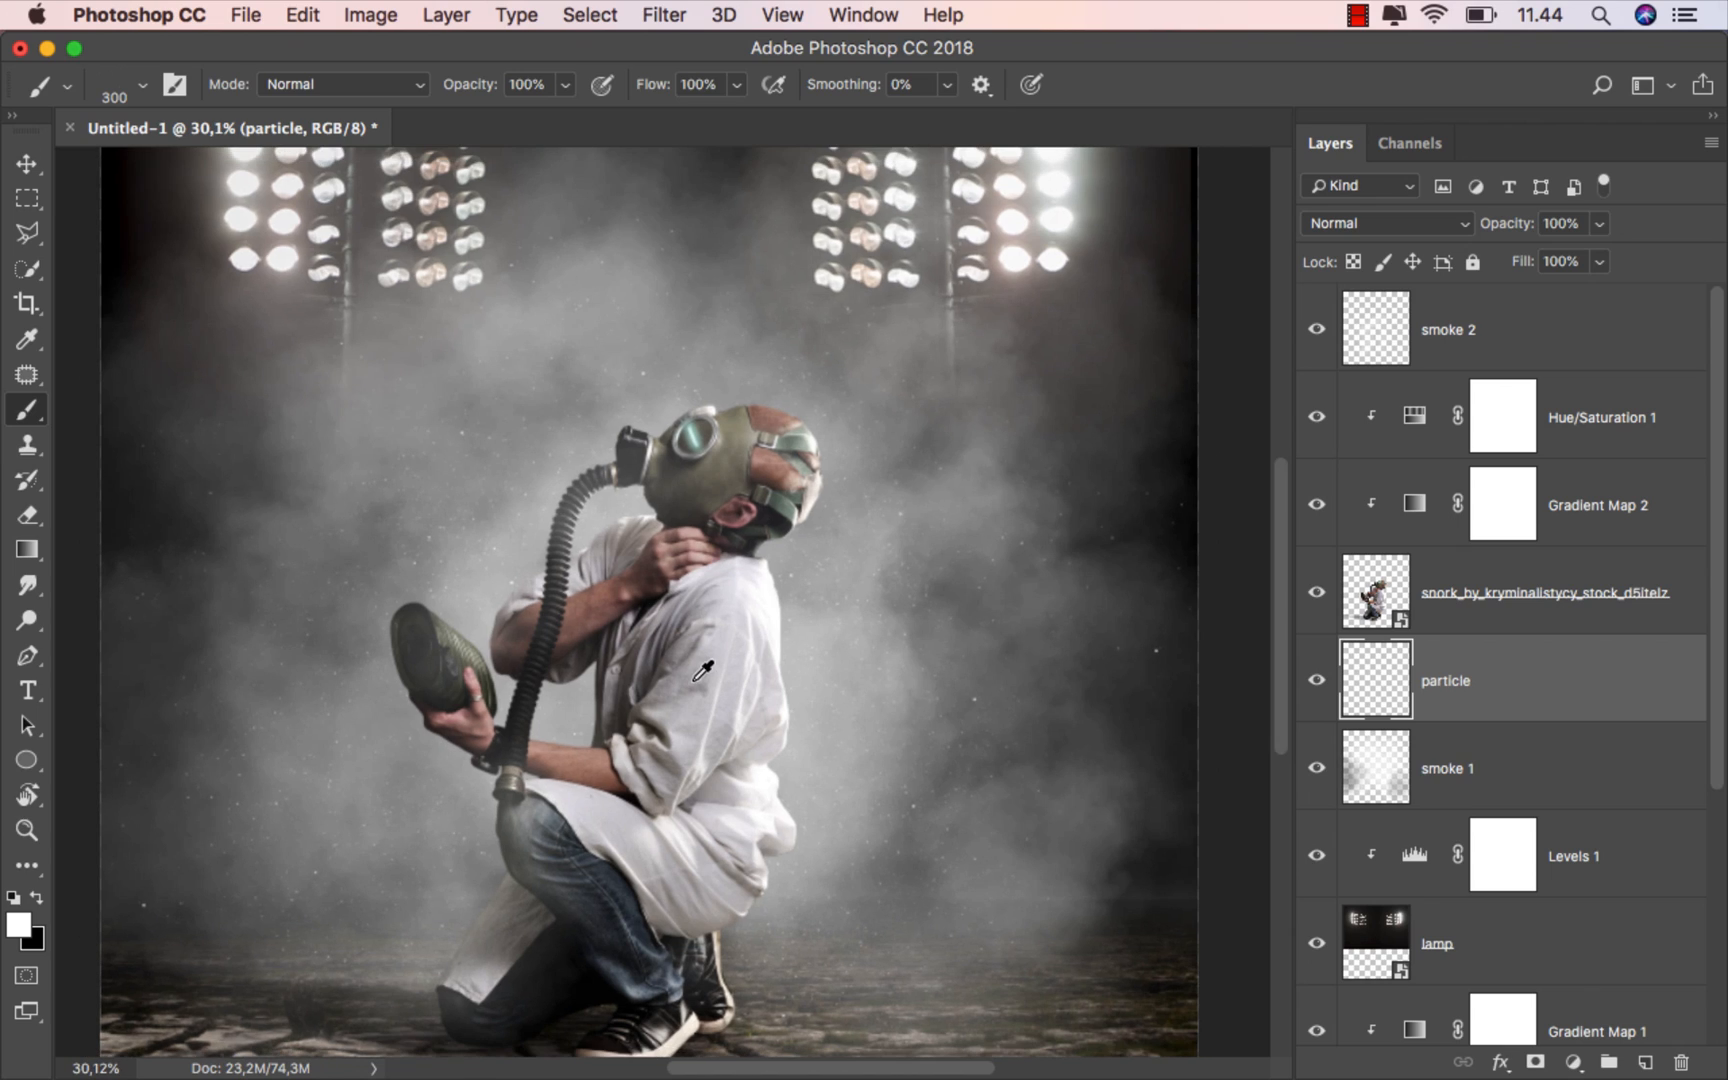
scroll(760, 617, down, 1)
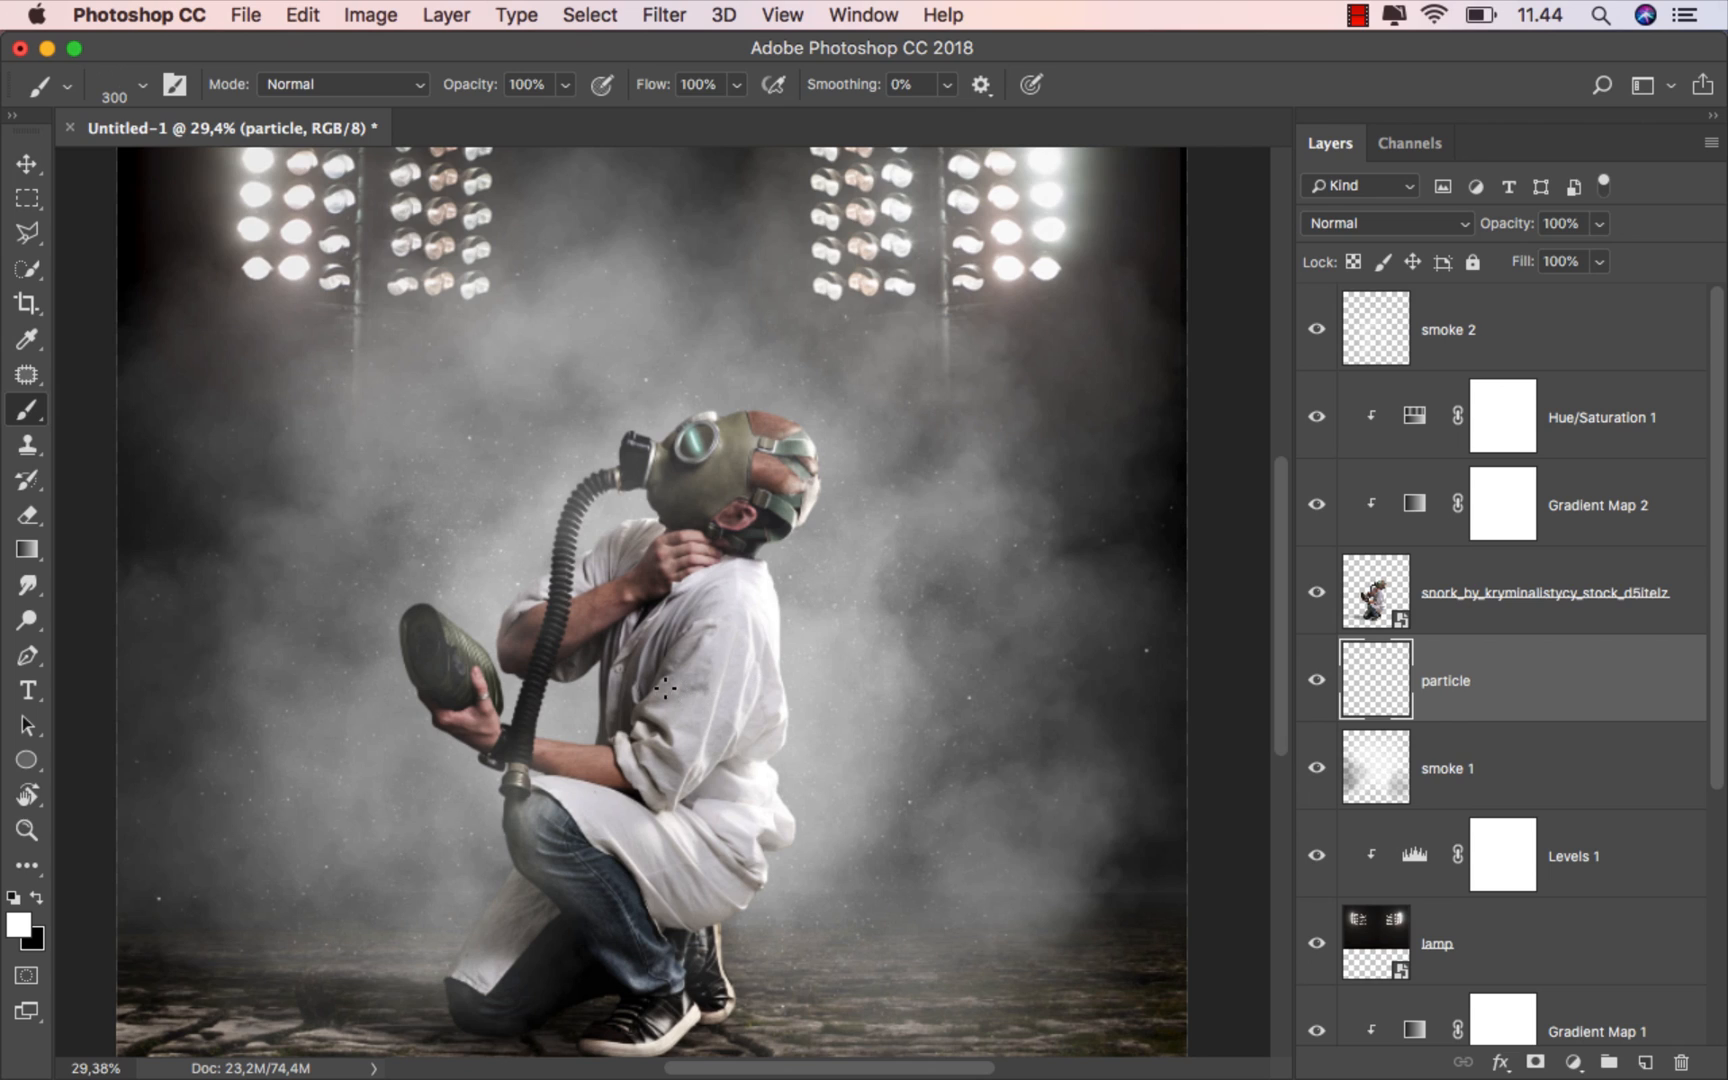
click(1317, 683)
click(1318, 685)
Apply a slight Gaussian Blur to the particle layer
click(652, 15)
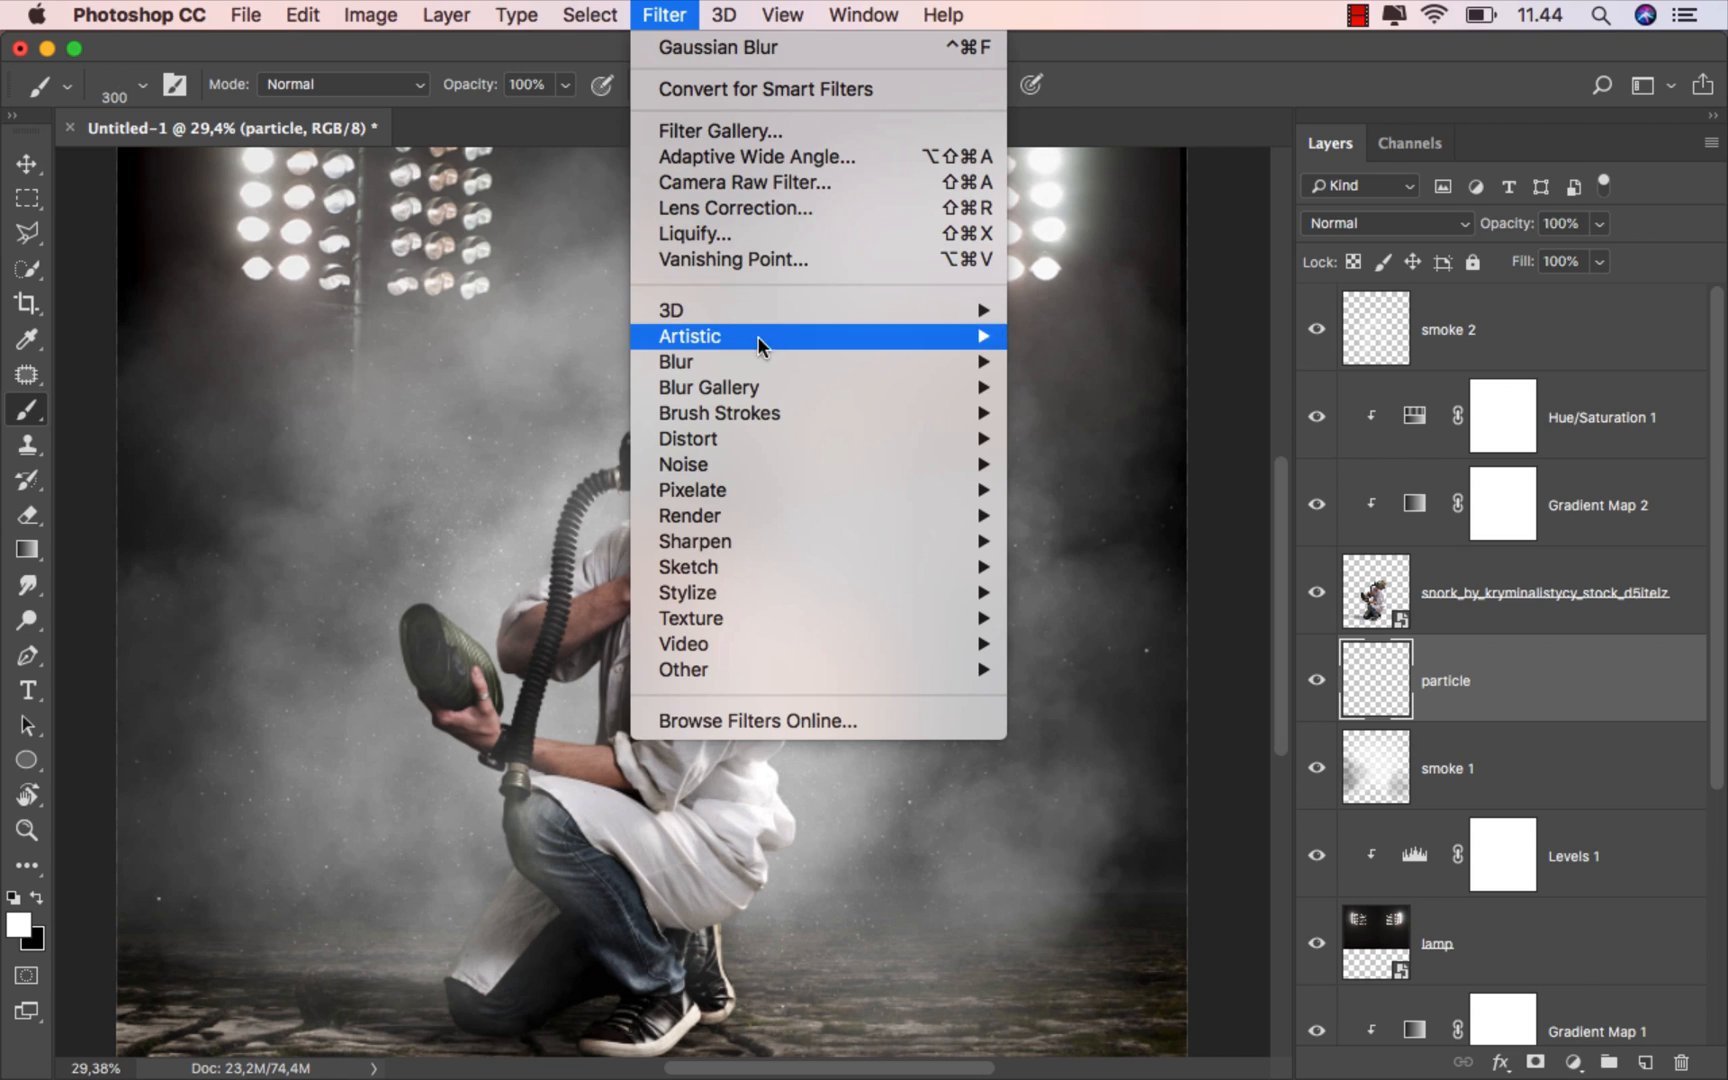
mouse_move(762, 360)
click(1100, 464)
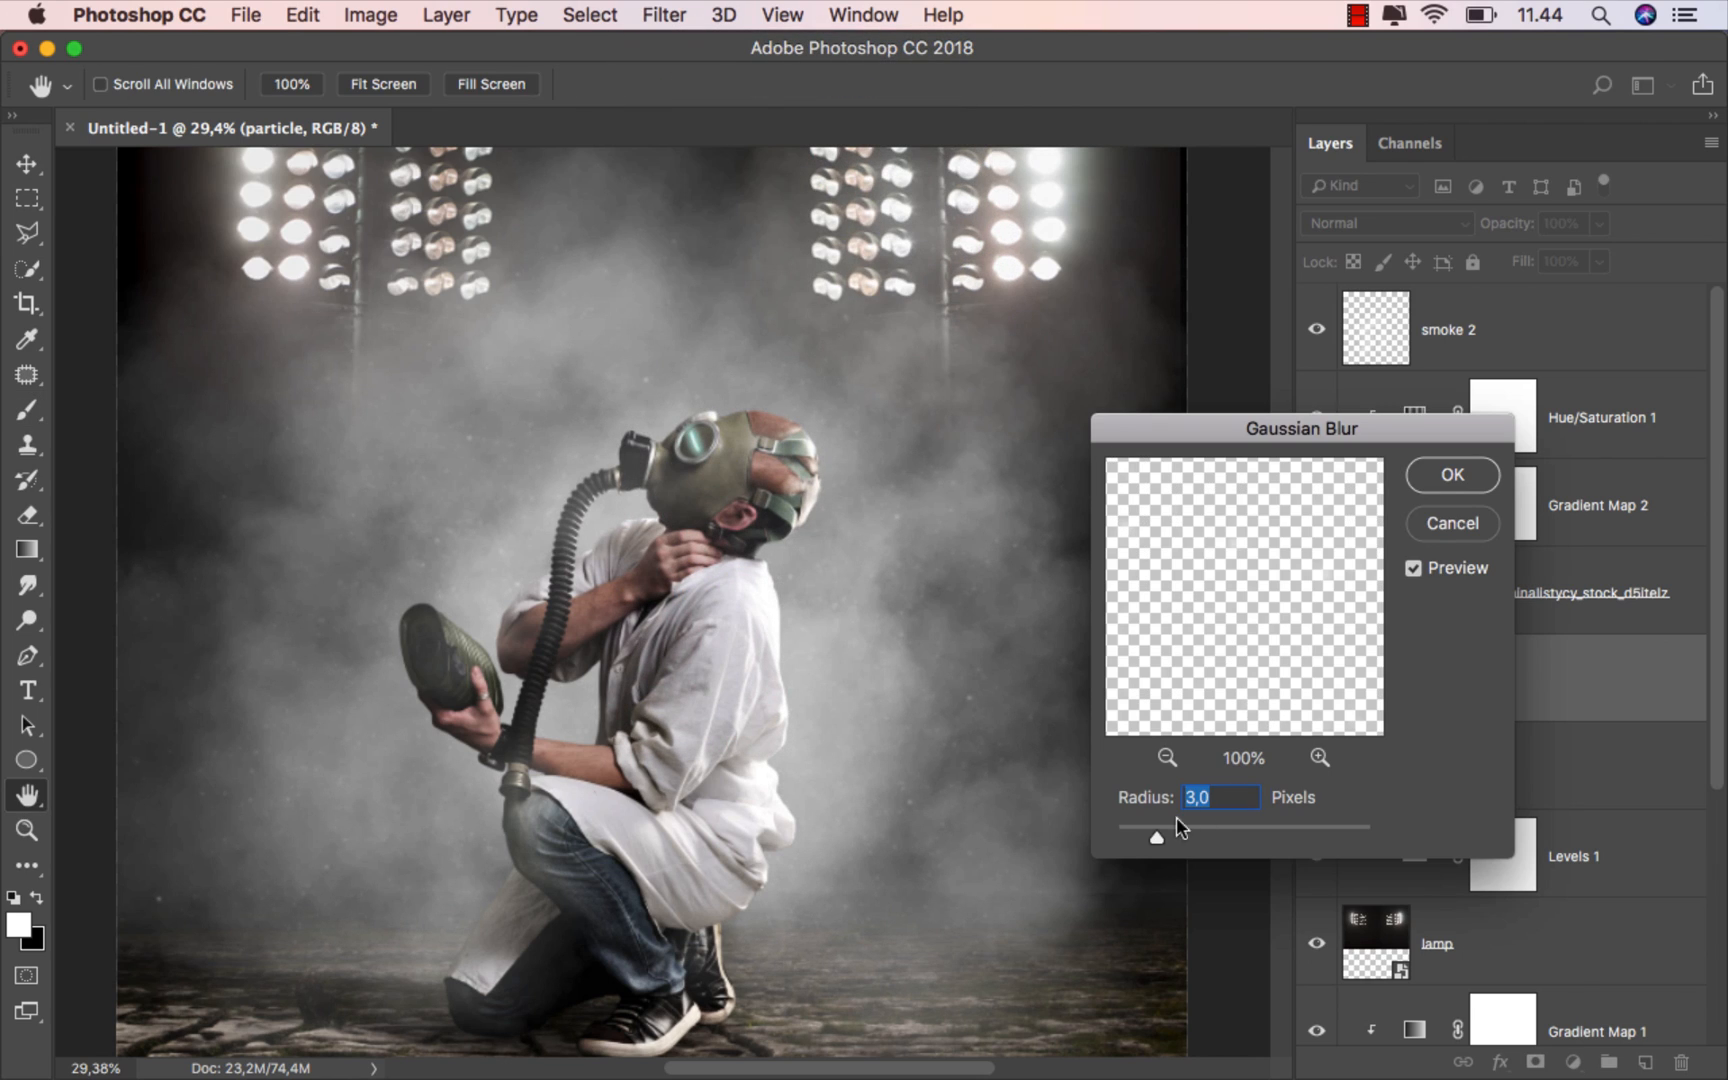
drag(1141, 832, 1145, 832)
click(1447, 479)
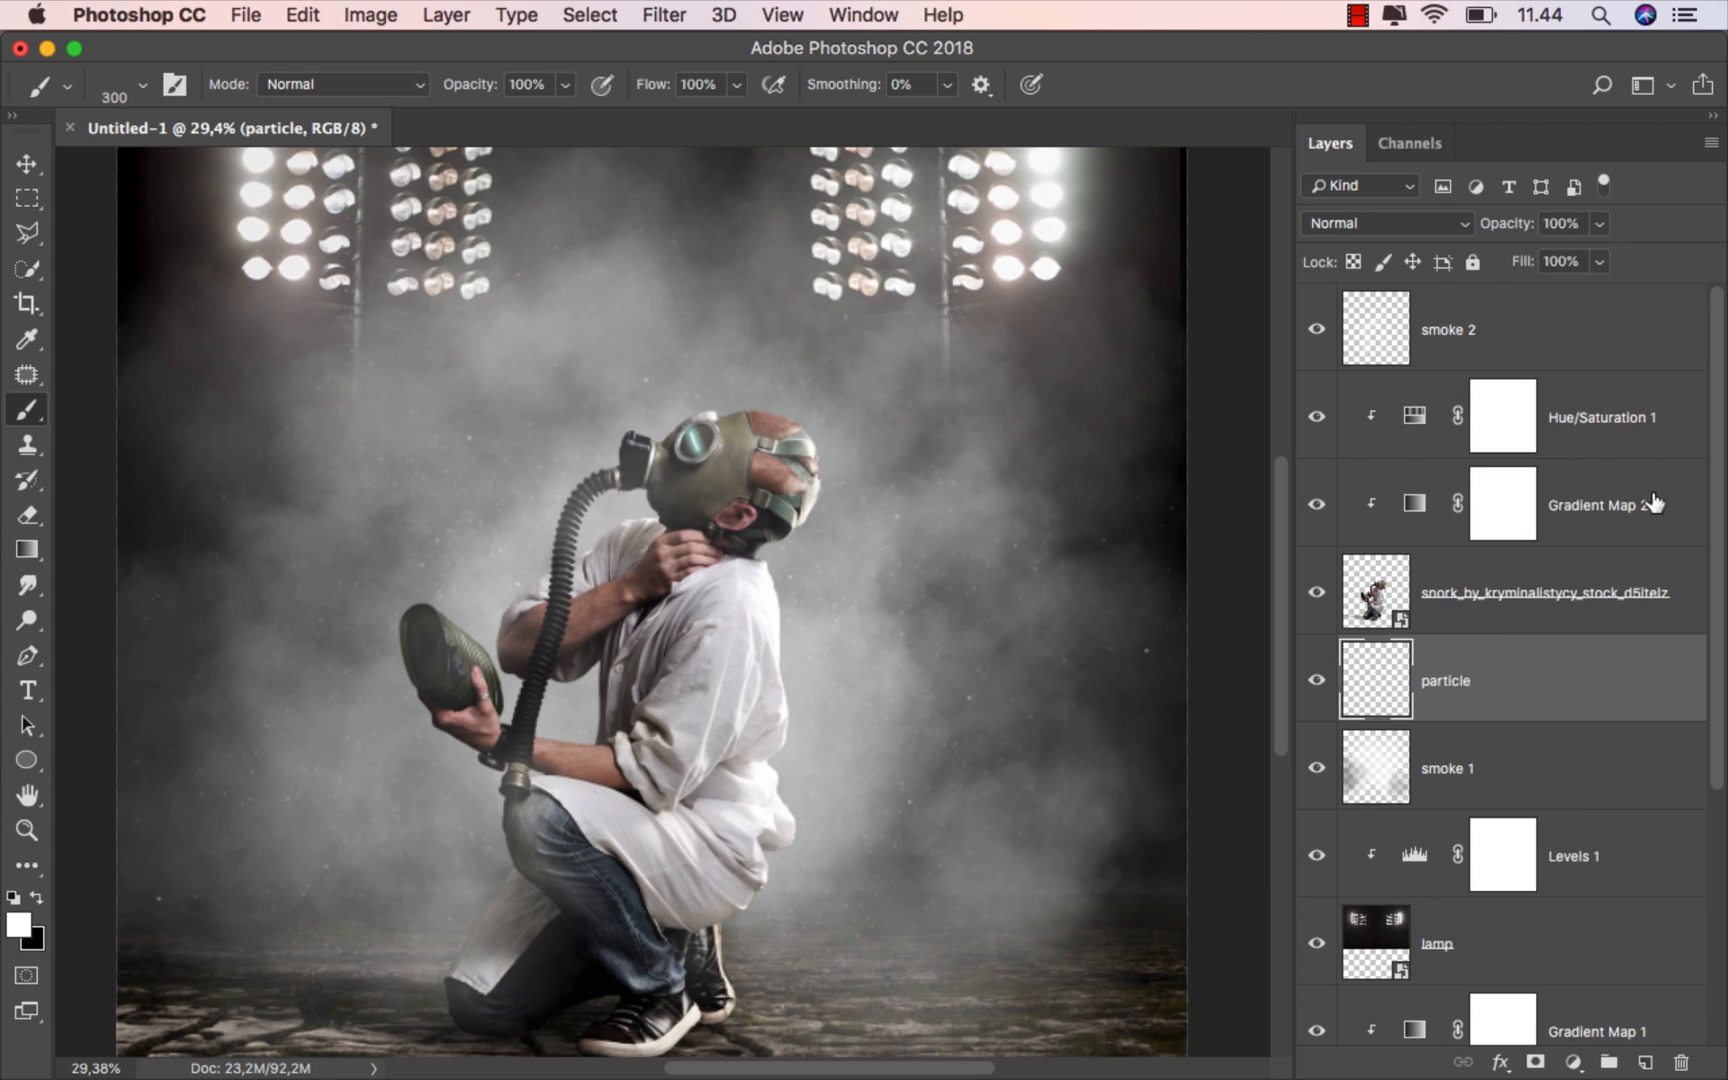
Add a layer named particle 2 above smoke 2 and paint white particles at 500 px over the figure and its surroundings
click(1565, 333)
click(1645, 1062)
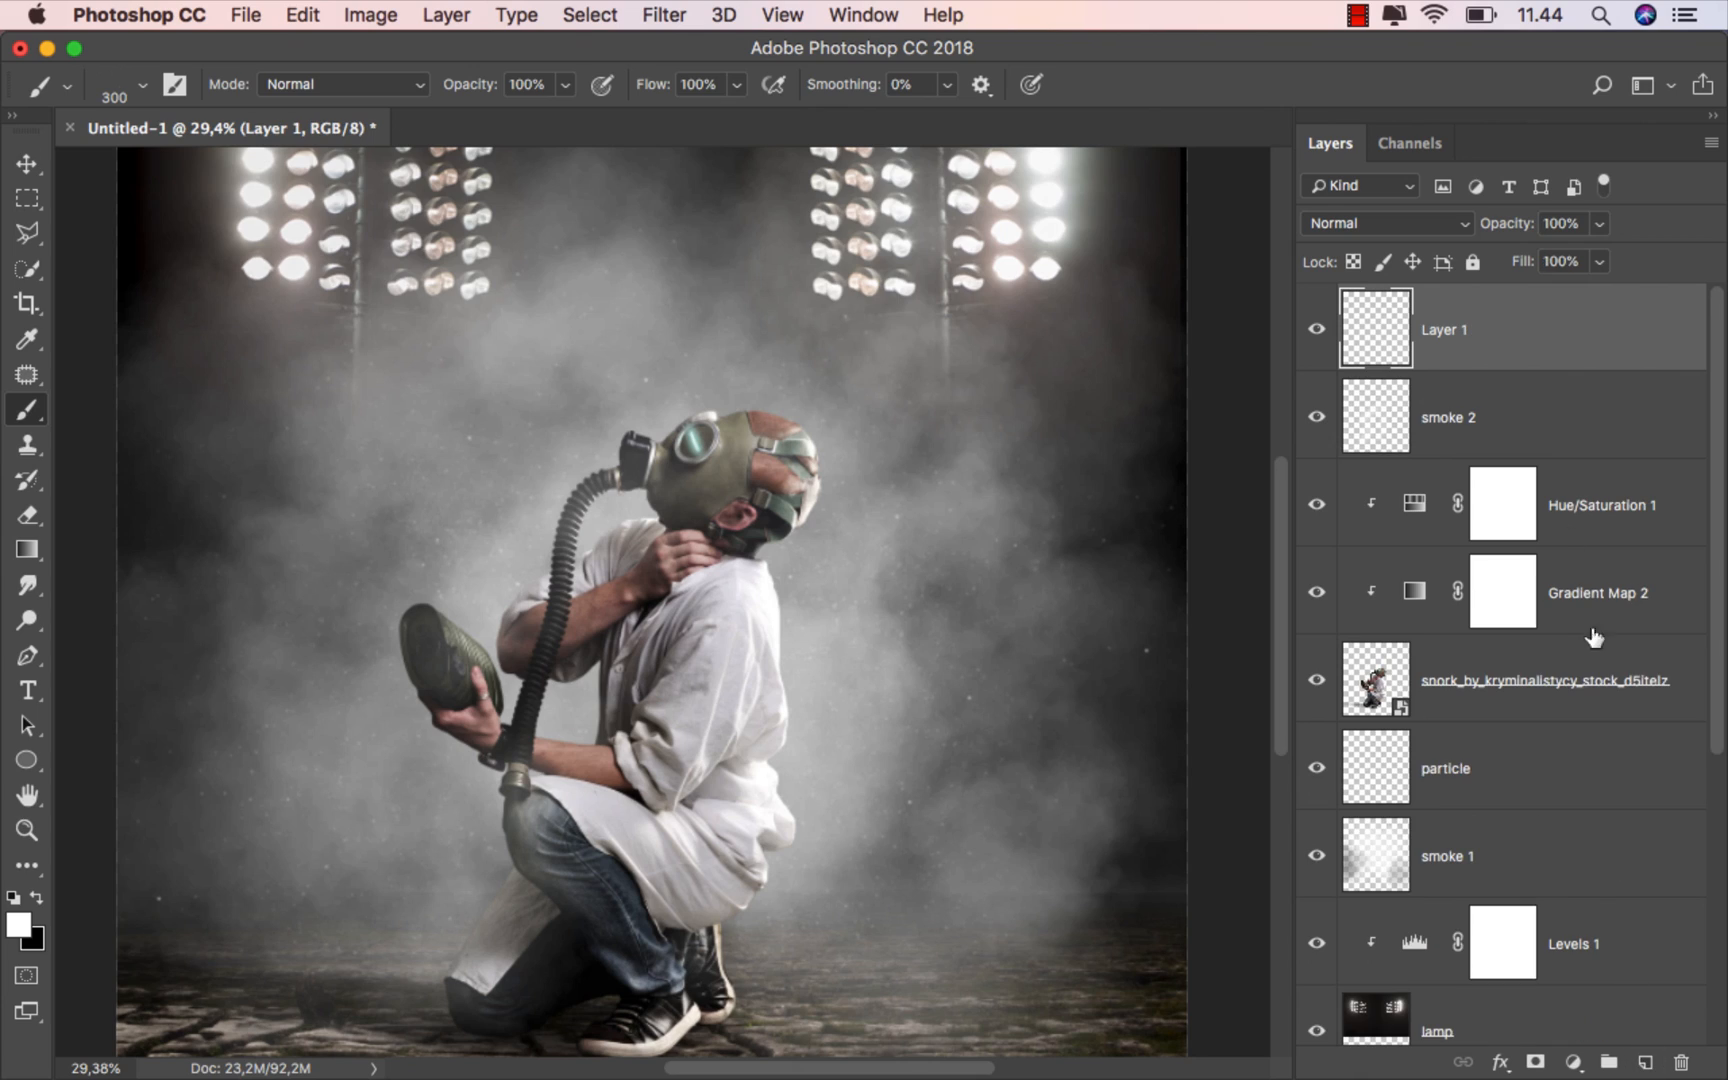
double_click(1450, 330)
text(particle 2)
key(Return)
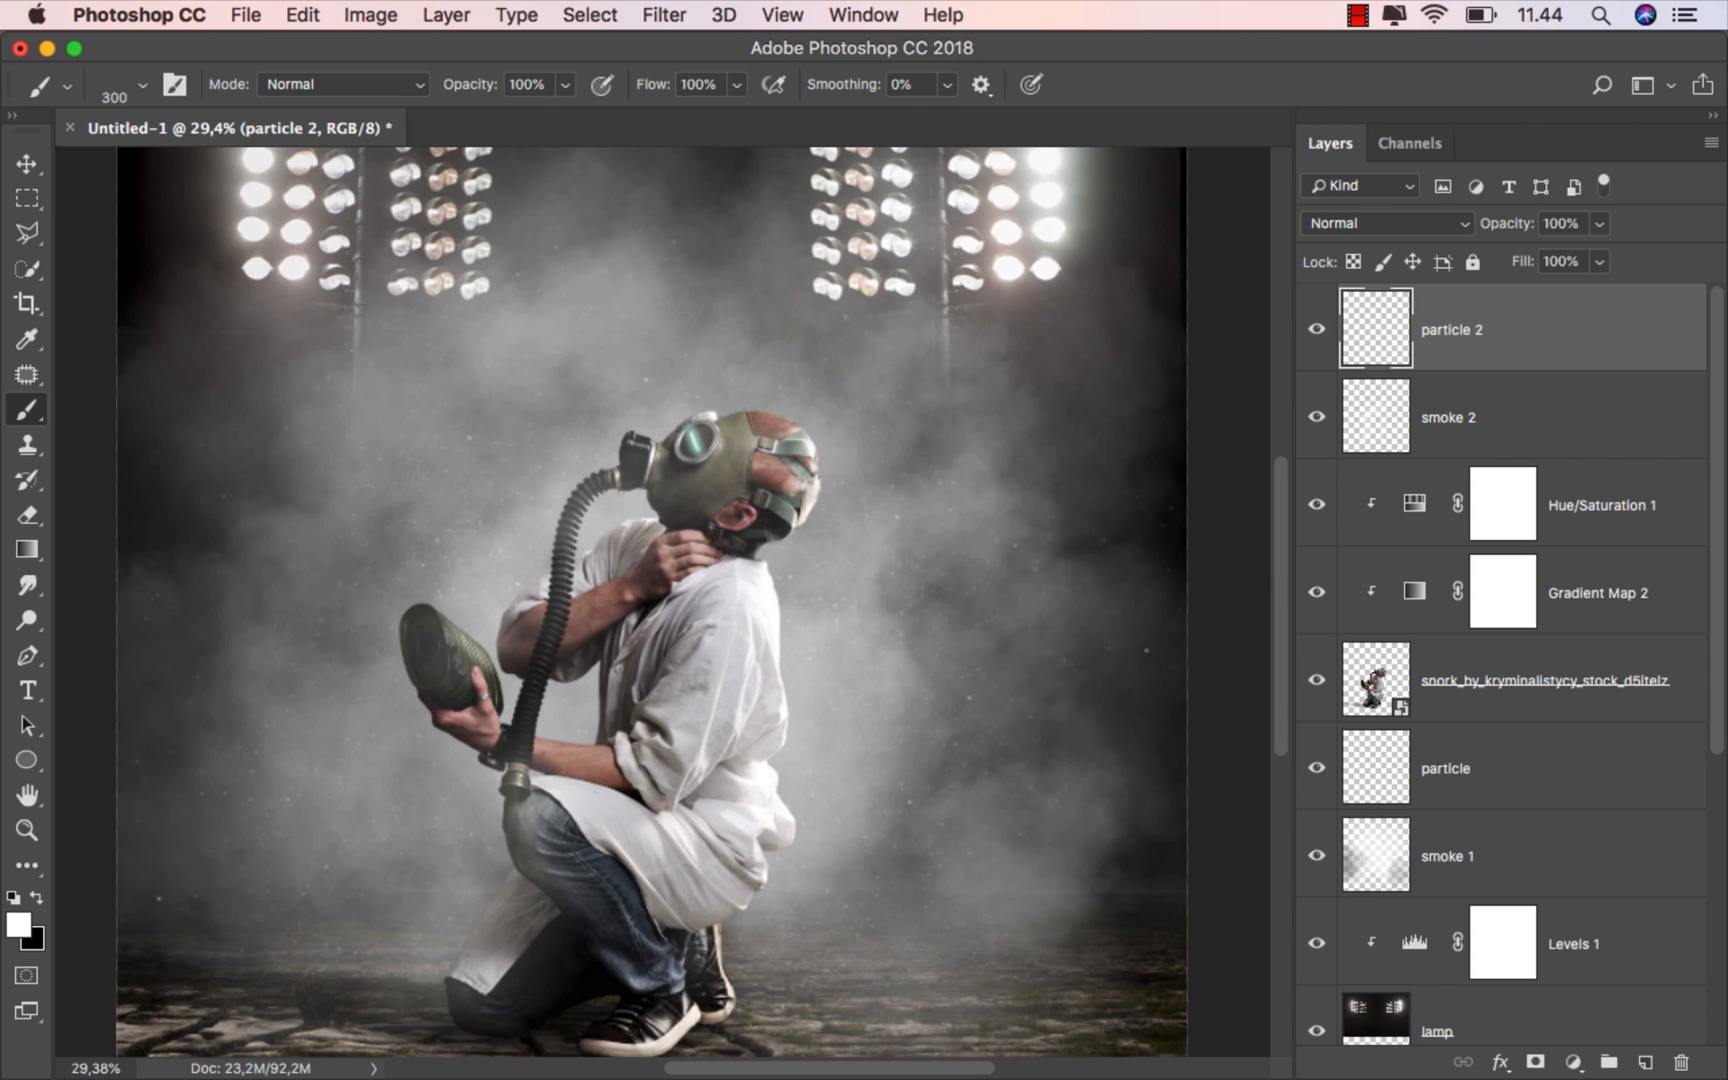
scroll(757, 492, down, 3)
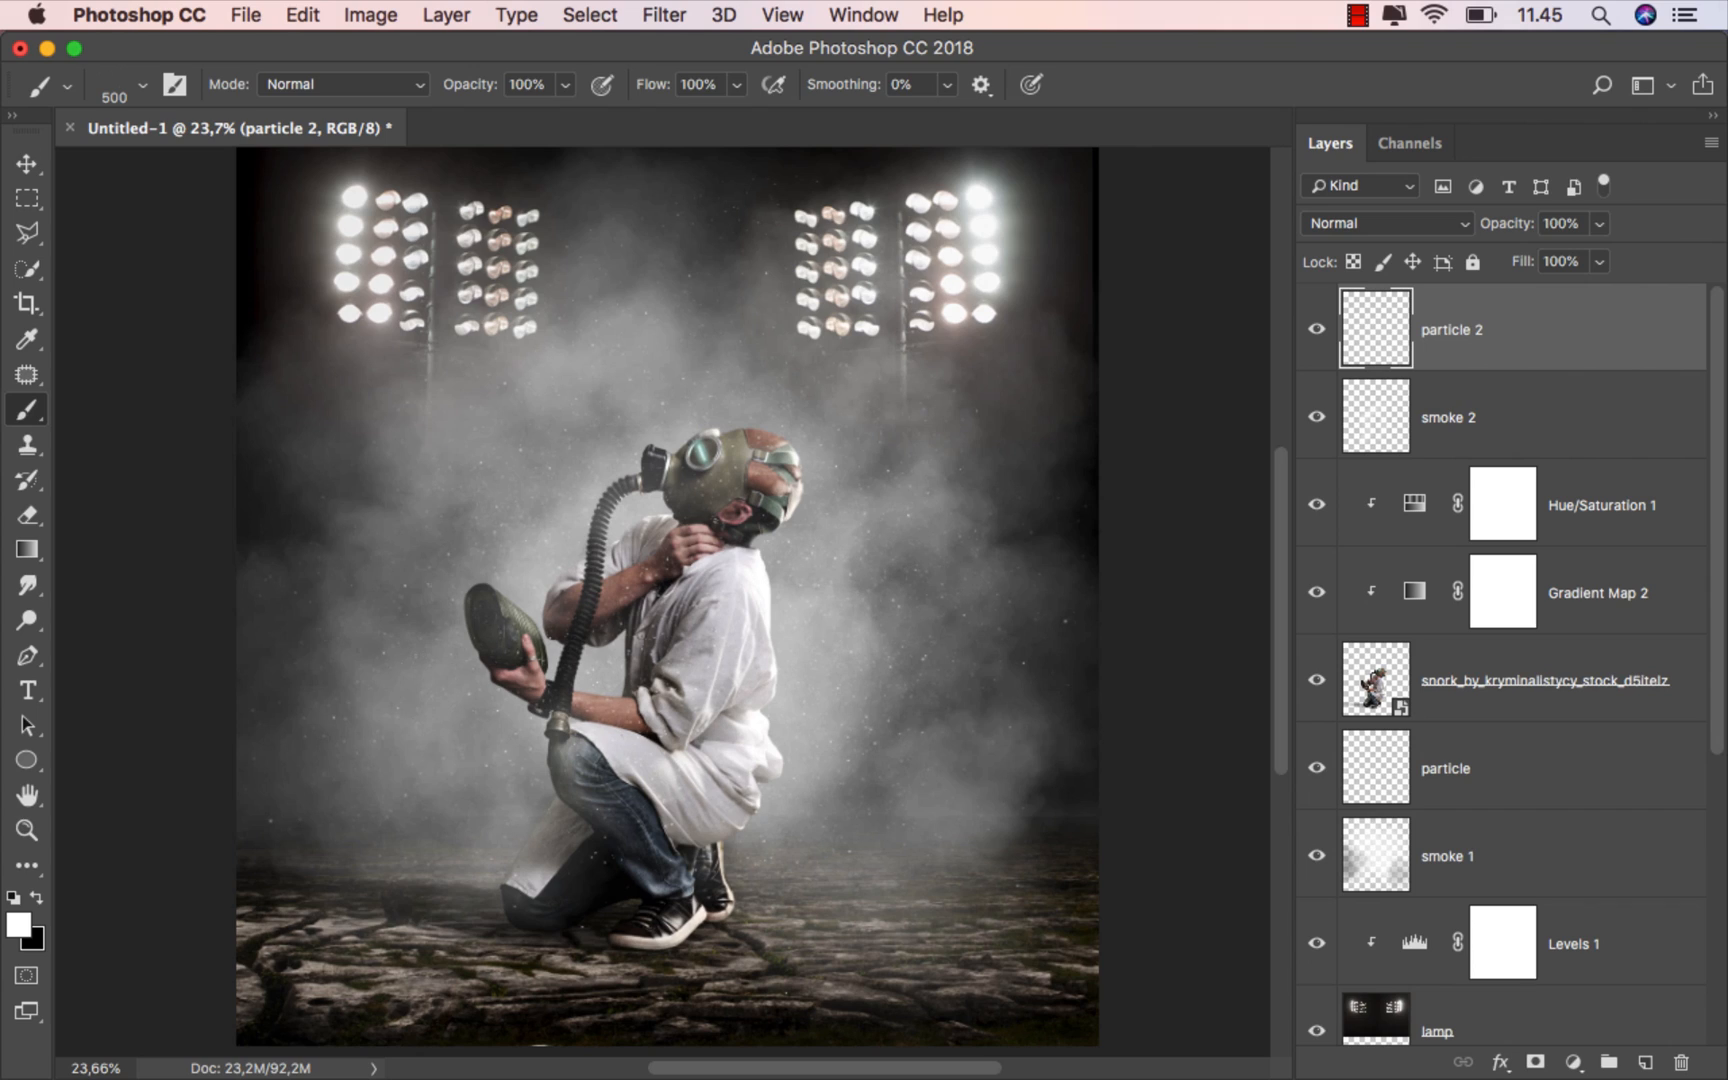
drag(762, 655, 716, 484)
Add a layer mask to particle 2 and choose the soft round brush in the Basic group of AZBrushes3
click(1535, 1062)
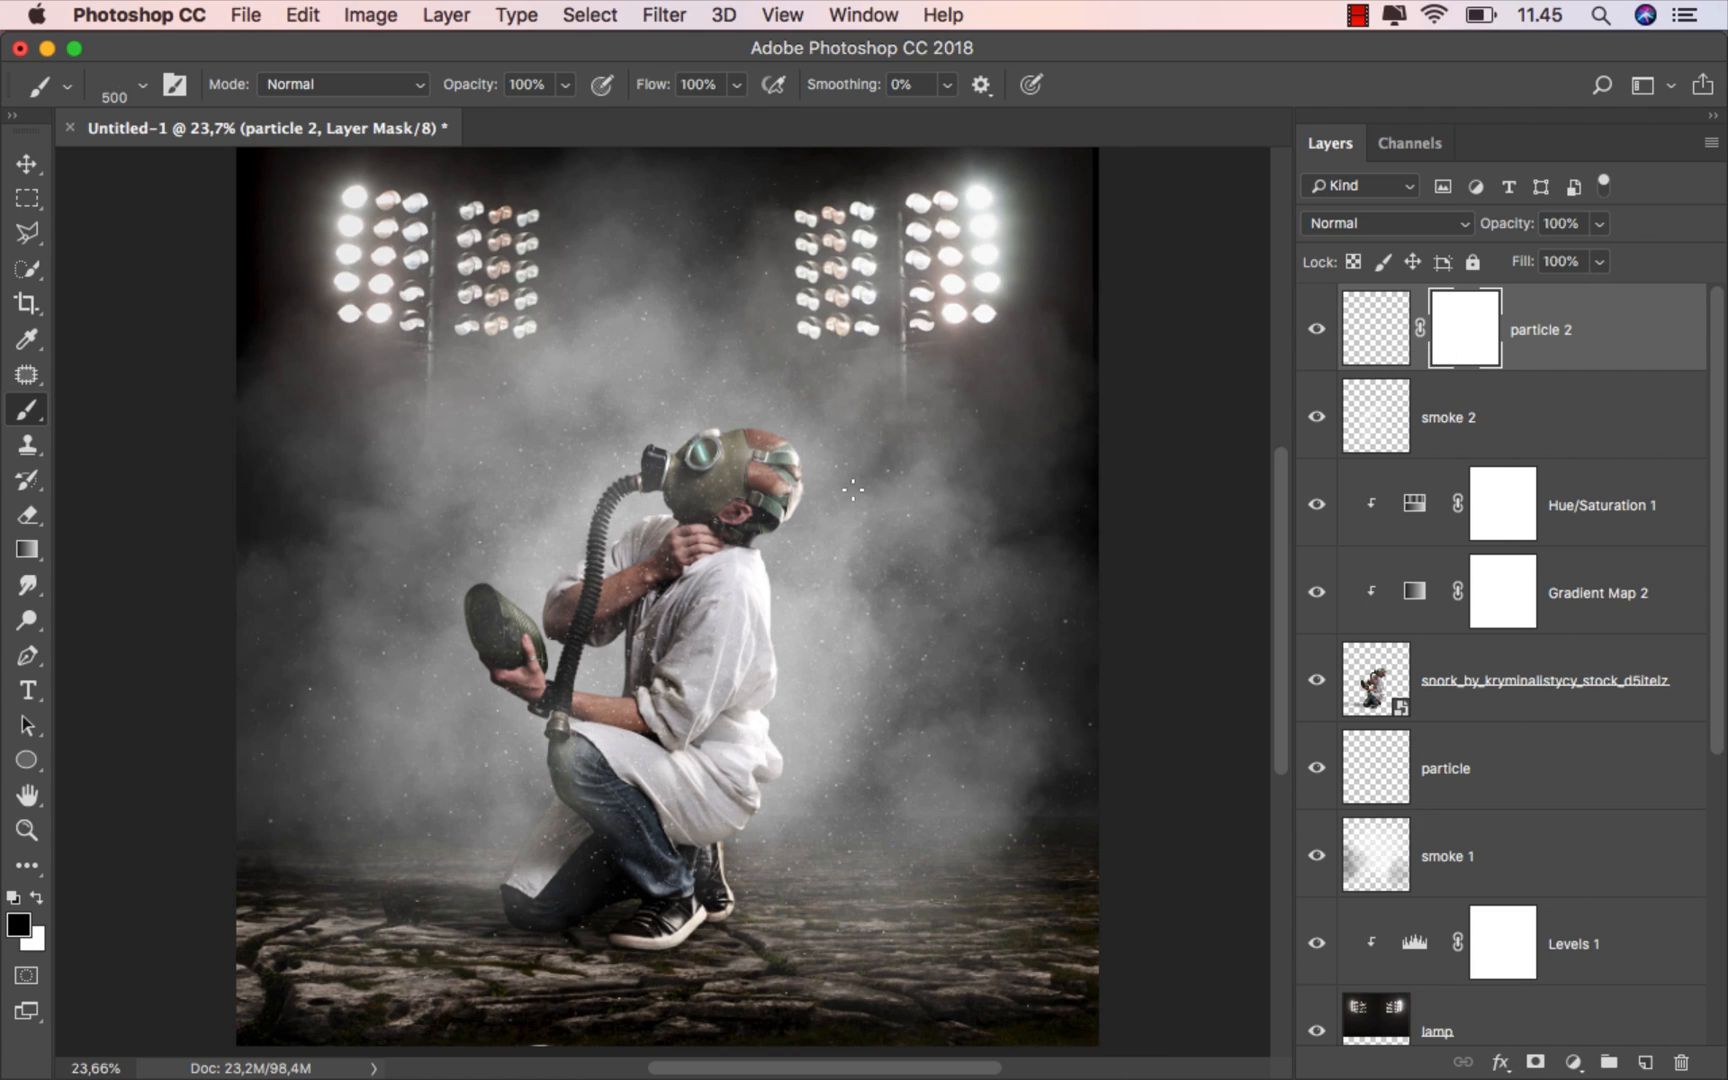
scroll(523, 480, up, 1)
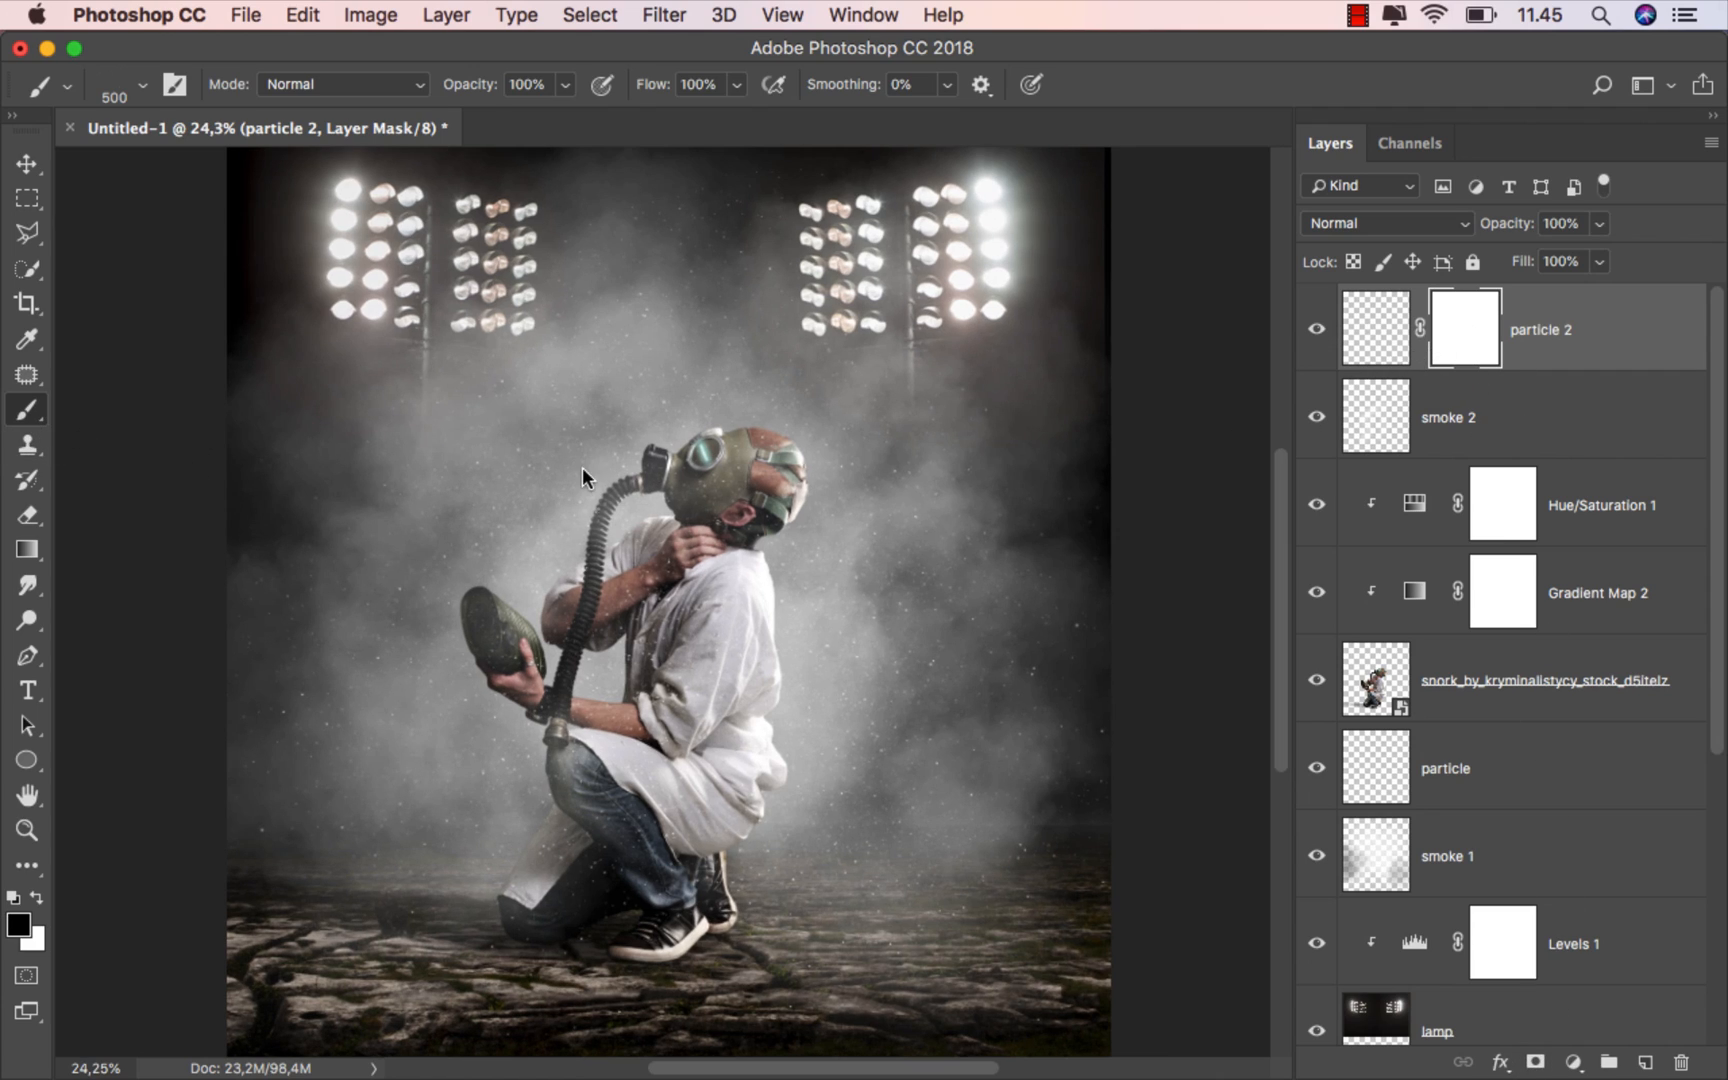
right_click(592, 465)
drag(1030, 942, 1032, 640)
click(712, 727)
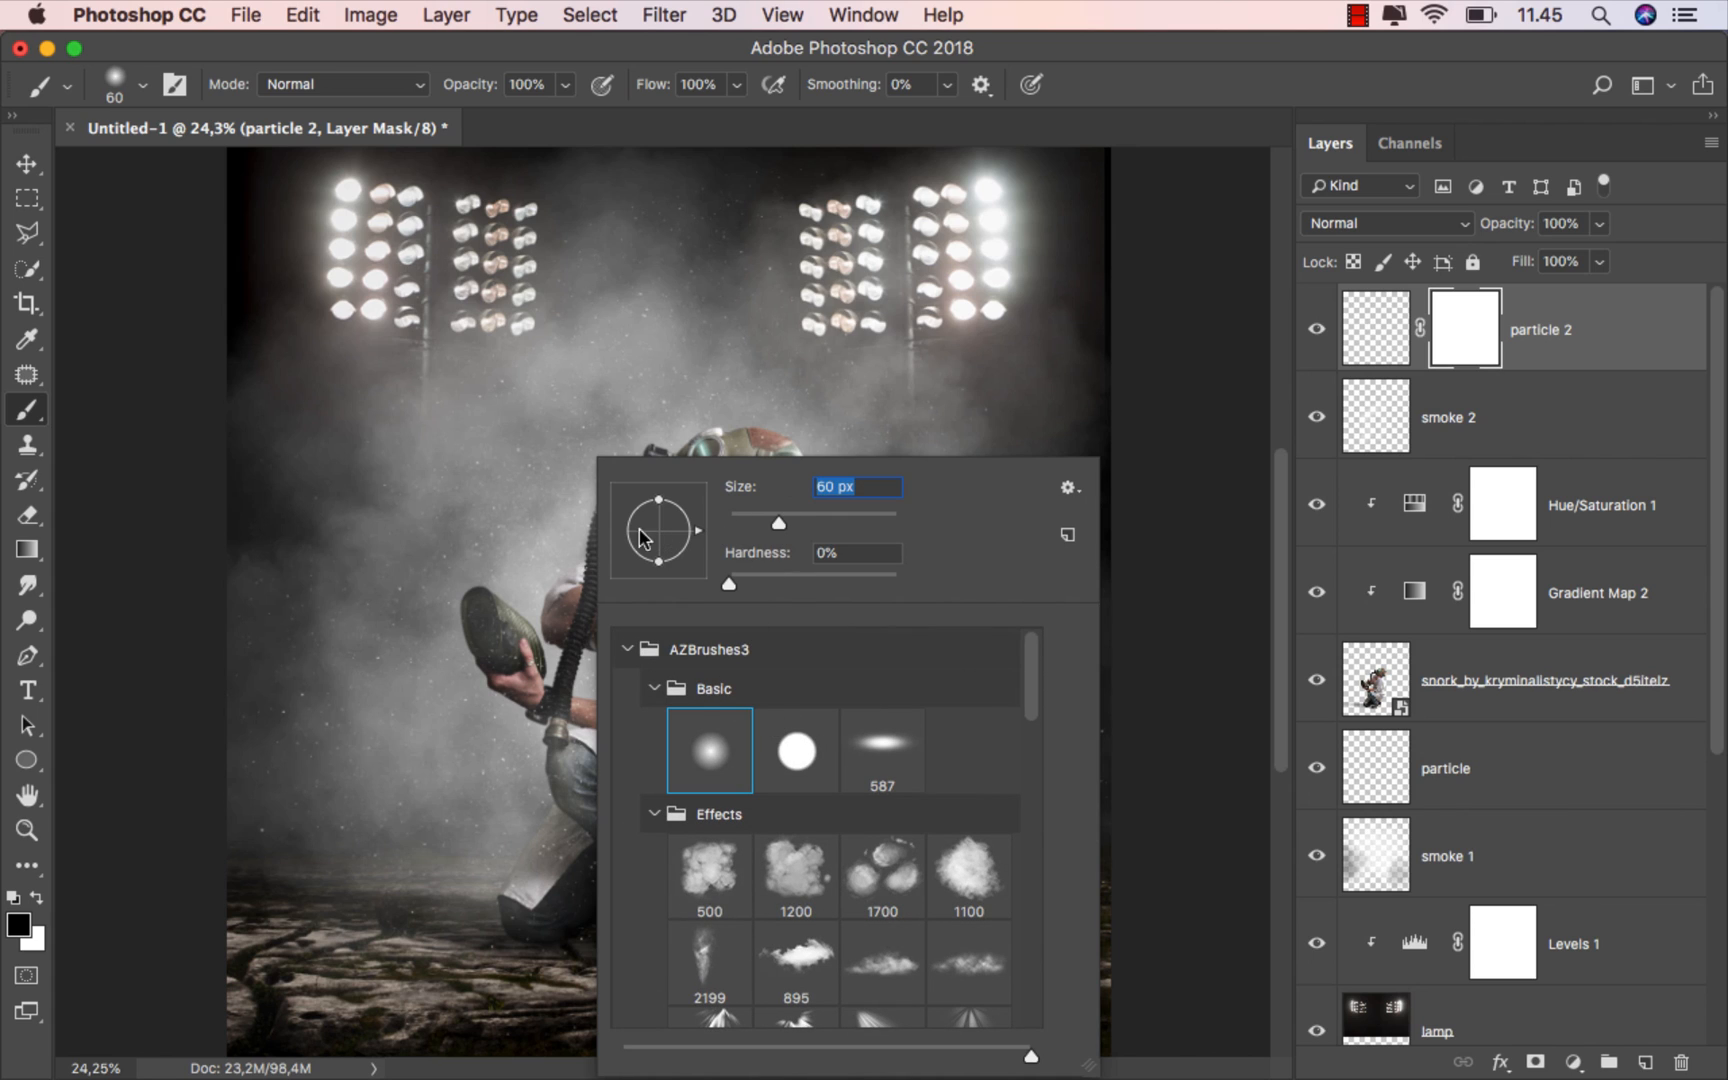
scroll(567, 509, up, 1)
click(535, 488)
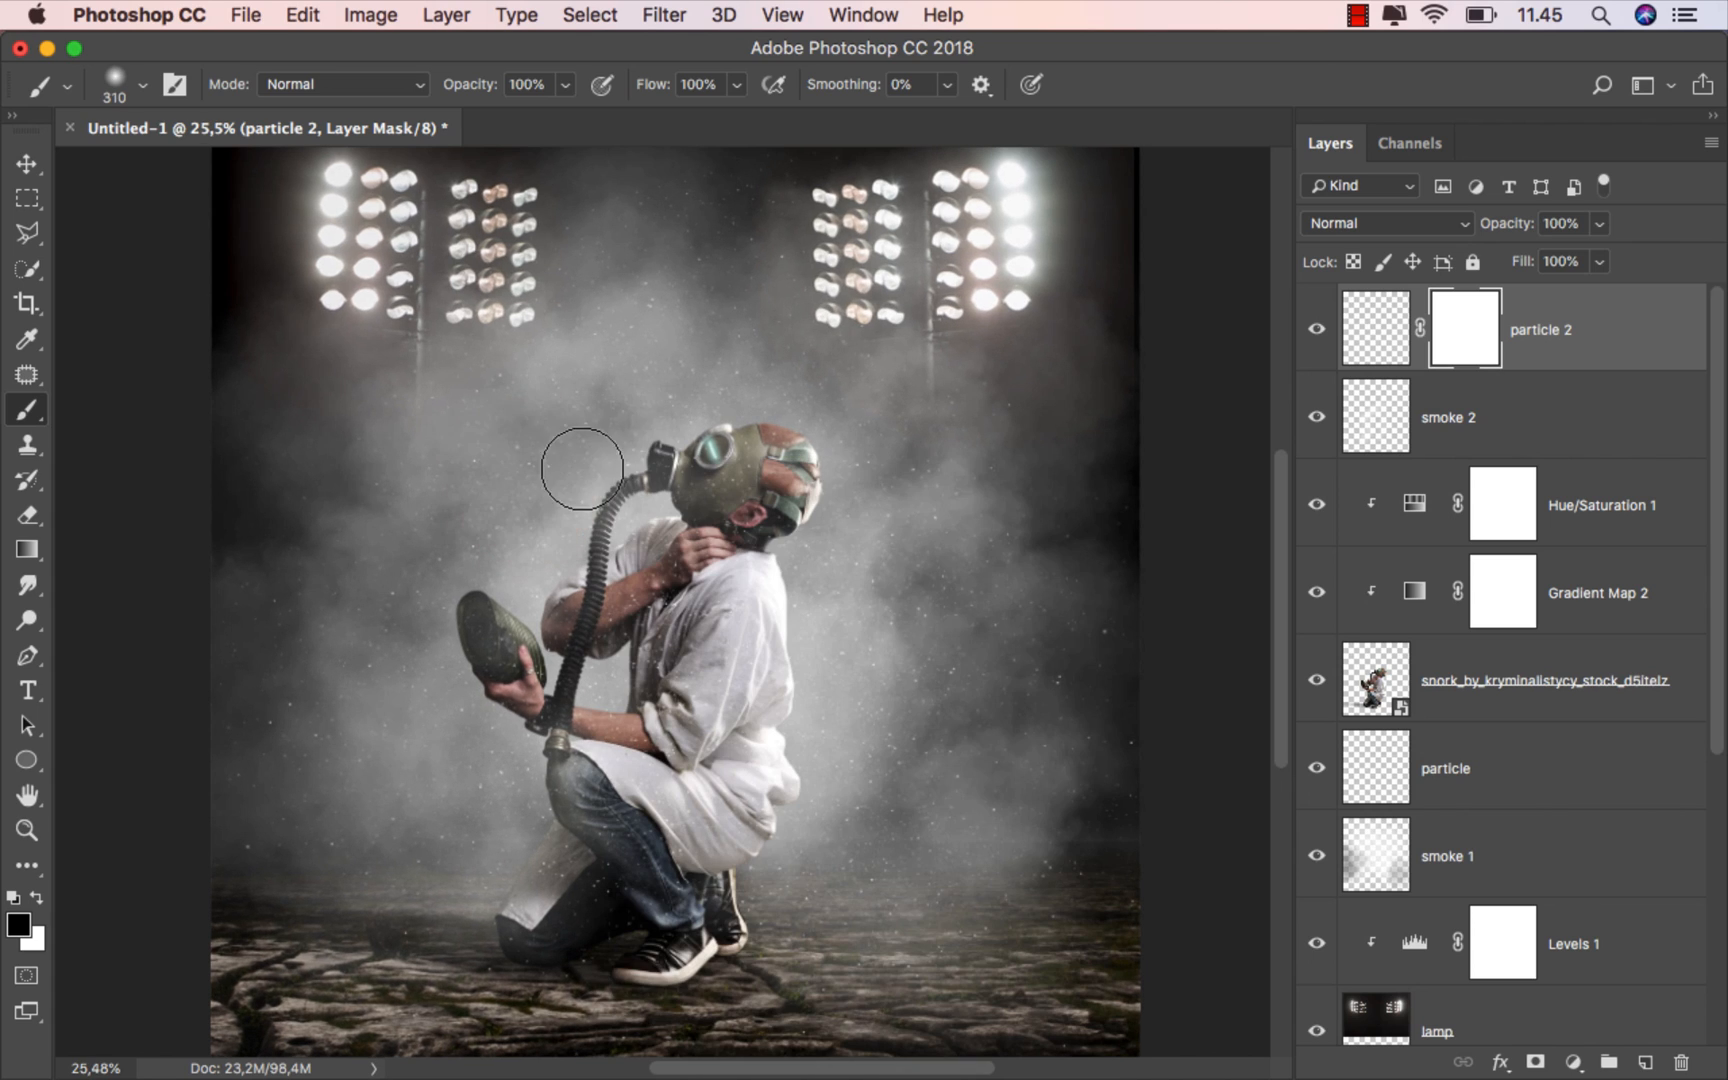
Paint black on the particle 2 mask at 352 px over the figure's head, arms, torso and legs to hide the particles there
scroll(700, 480, up, 3)
drag(724, 502, 749, 510)
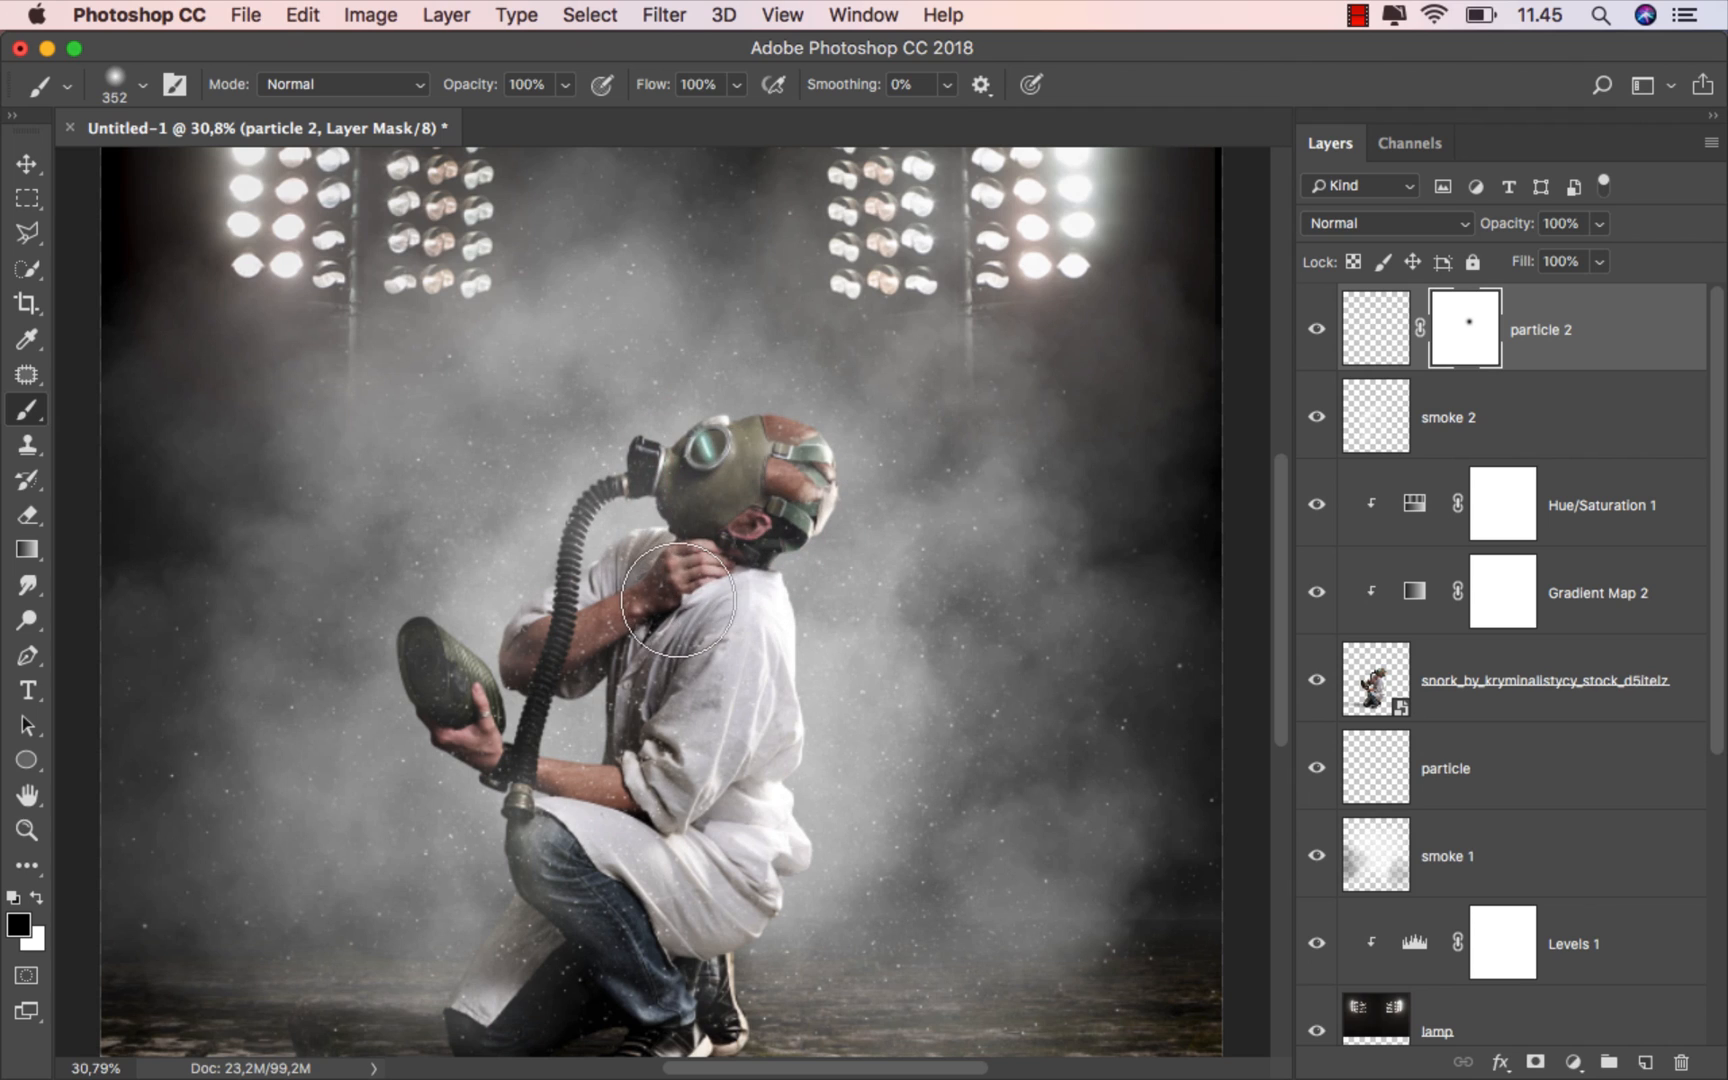
mouse_move(680, 580)
mouse_down()
mouse_move(560, 660)
mouse_move(723, 707)
mouse_move(640, 750)
mouse_move(600, 800)
mouse_move(450, 700)
mouse_up()
mouse_move(733, 835)
mouse_down()
mouse_move(592, 866)
mouse_move(599, 889)
mouse_move(693, 889)
mouse_move(599, 888)
mouse_move(537, 945)
mouse_move(707, 880)
mouse_move(668, 806)
mouse_move(657, 926)
mouse_move(557, 864)
mouse_up()
scroll(600, 890, down, 2)
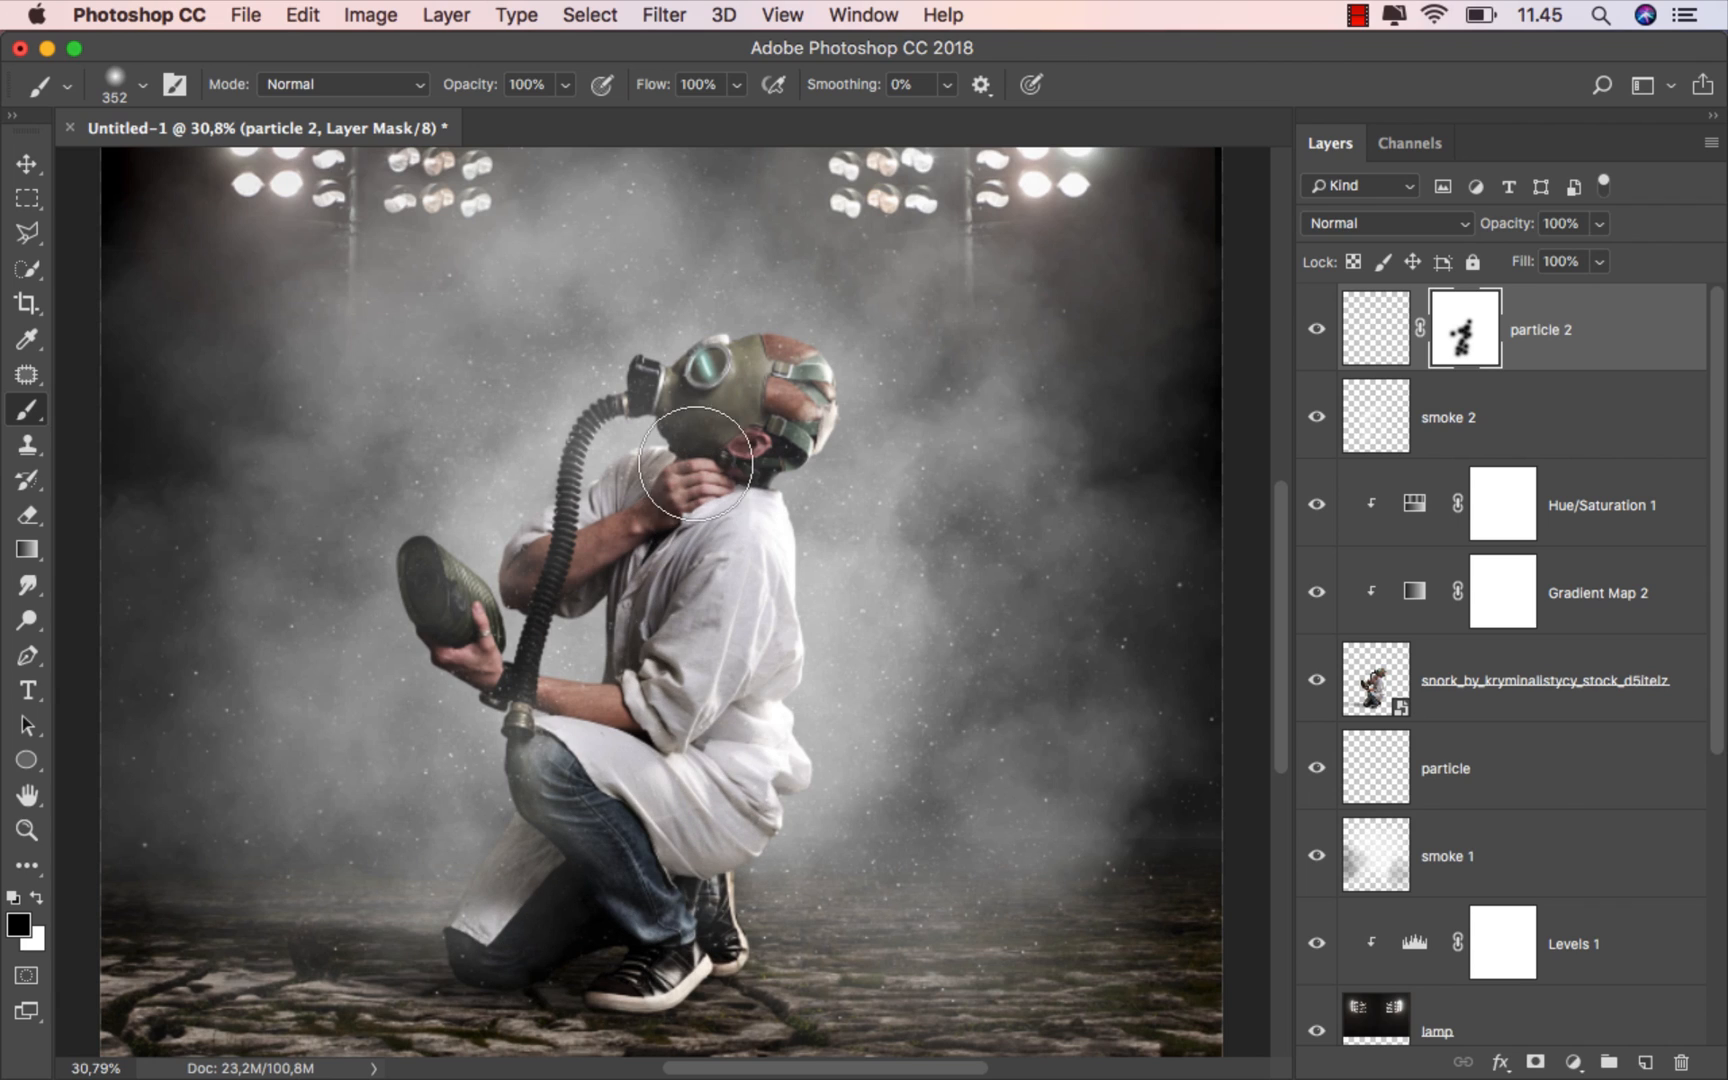
scroll(648, 548, down, 3)
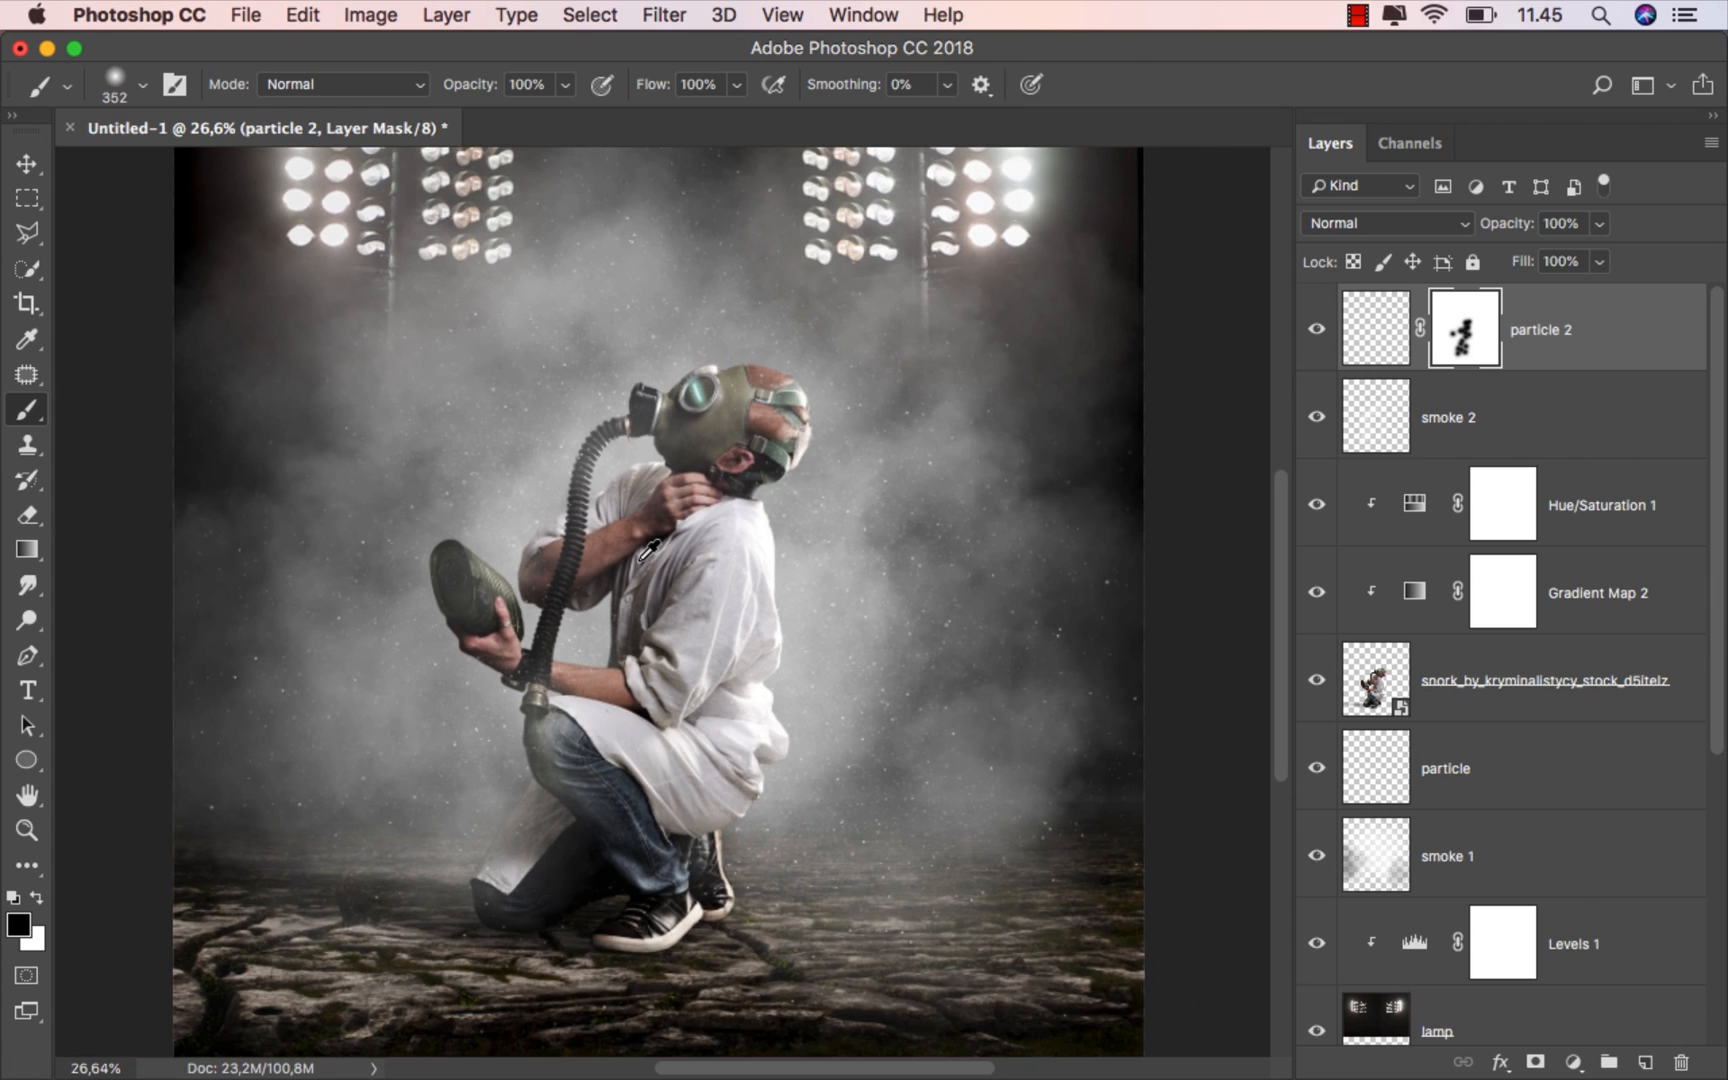
scroll(648, 548, up, 2)
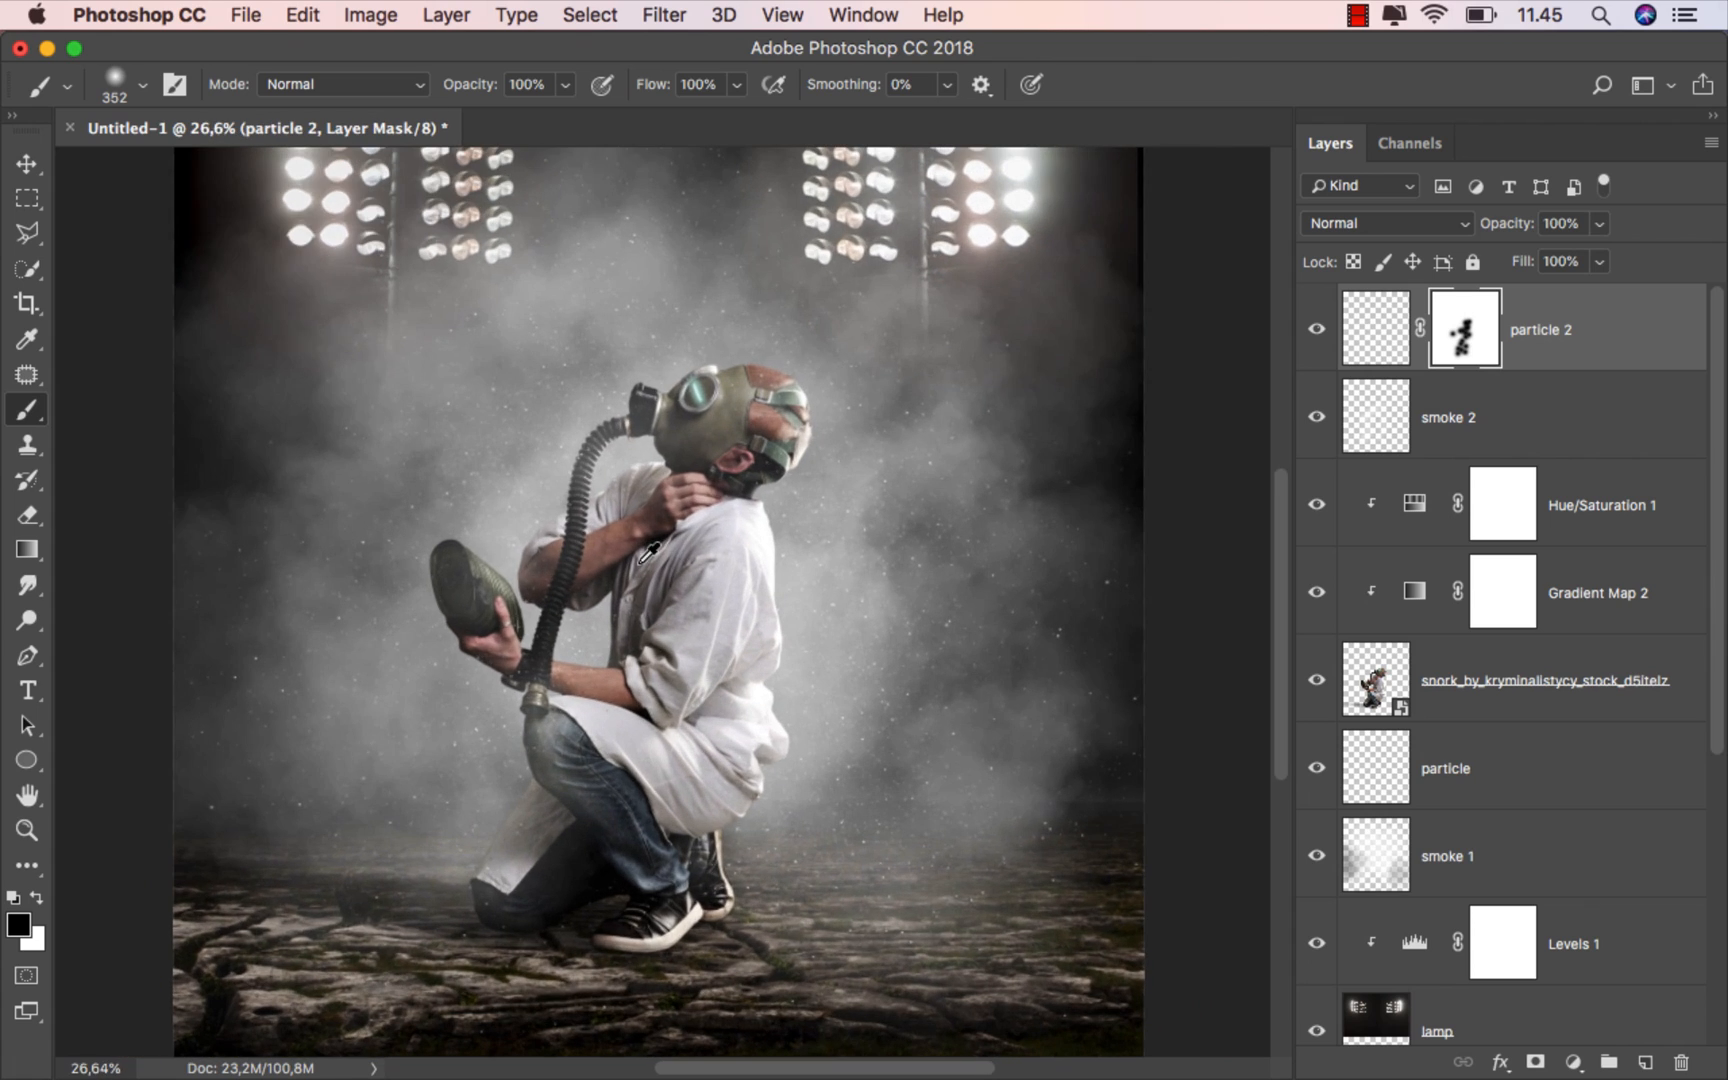
Compare the image with particle 2 hidden and shown, and reduce that layer's fill to 64%
click(27, 163)
click(1314, 332)
click(1314, 332)
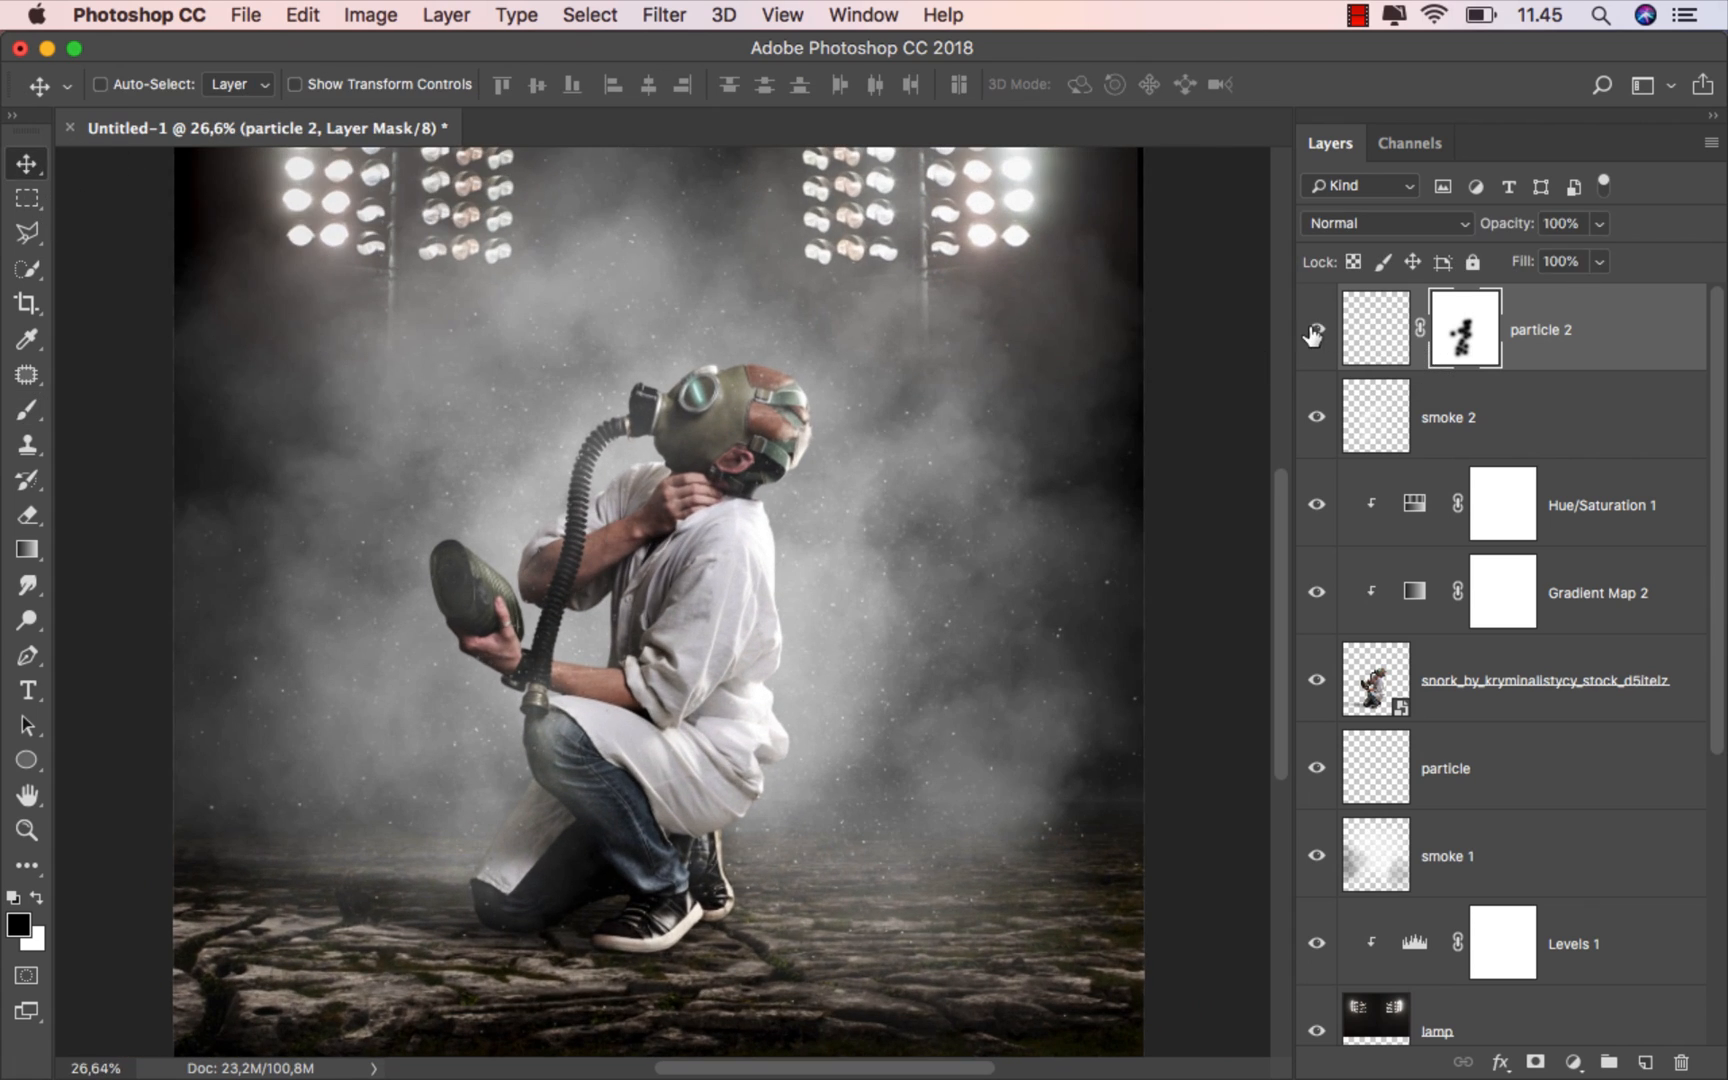
click(1593, 330)
click(1600, 261)
drag(1595, 288, 1579, 290)
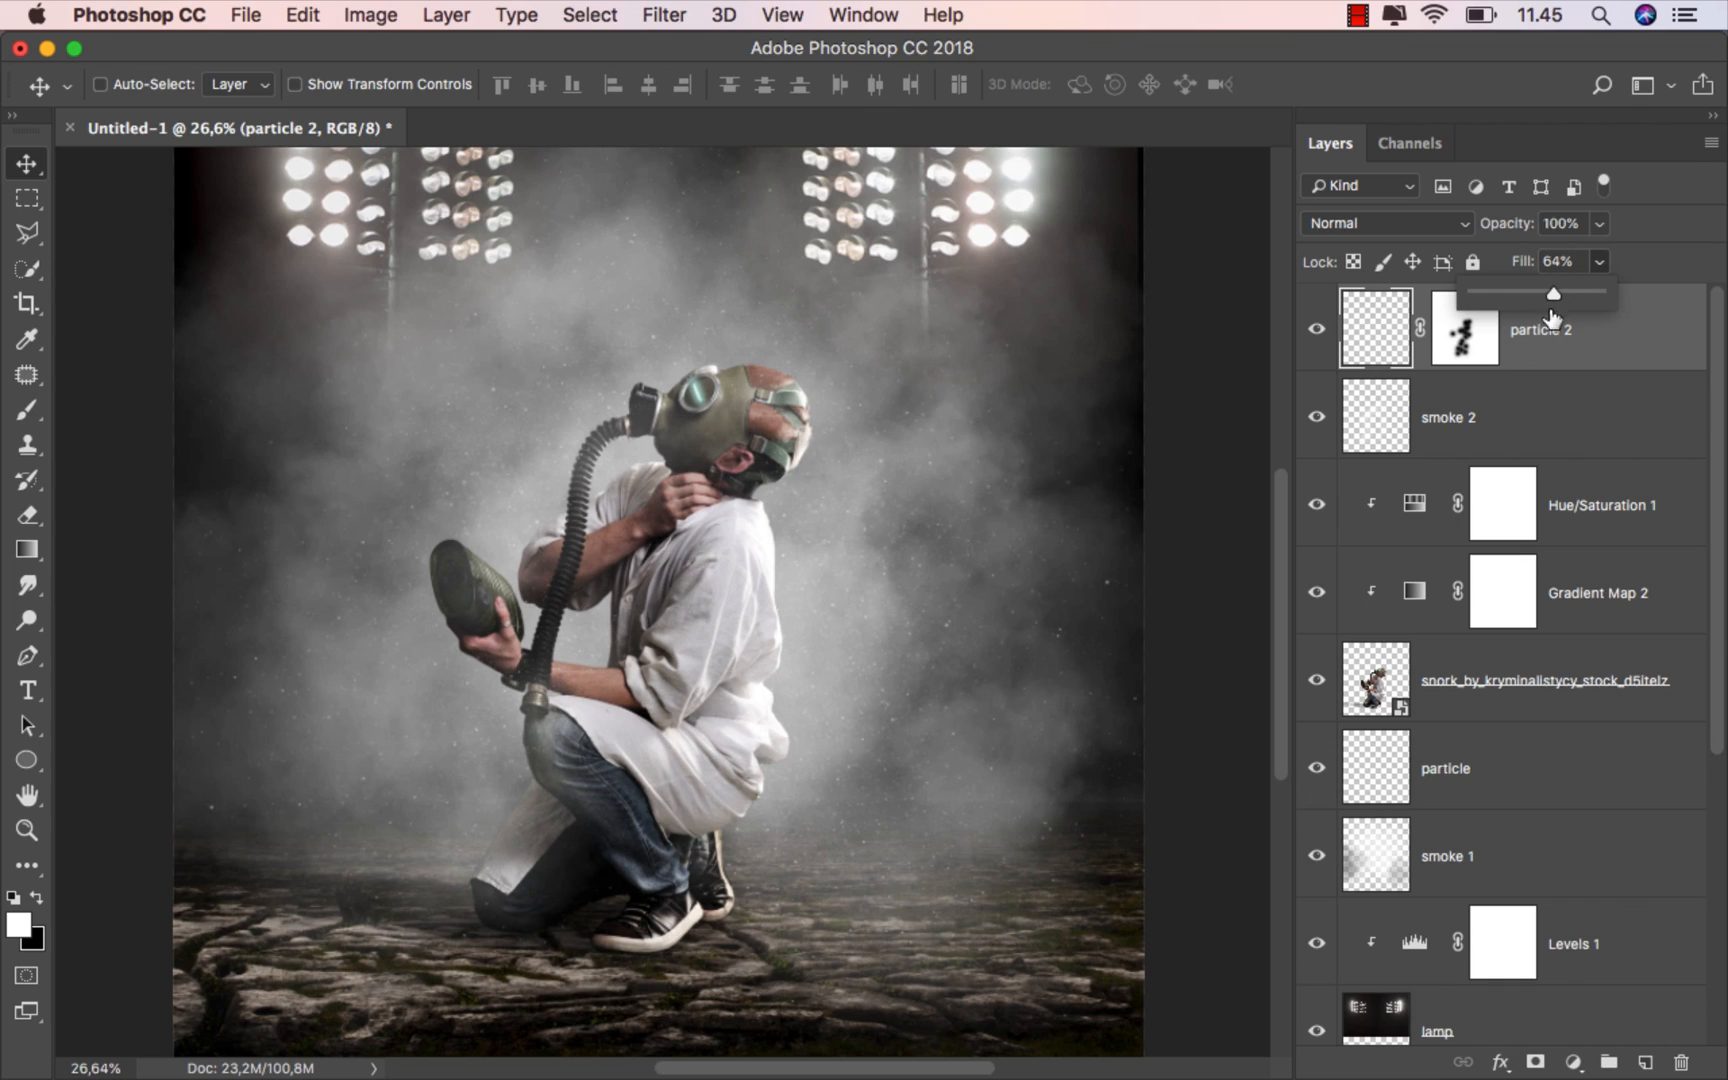
click(1612, 337)
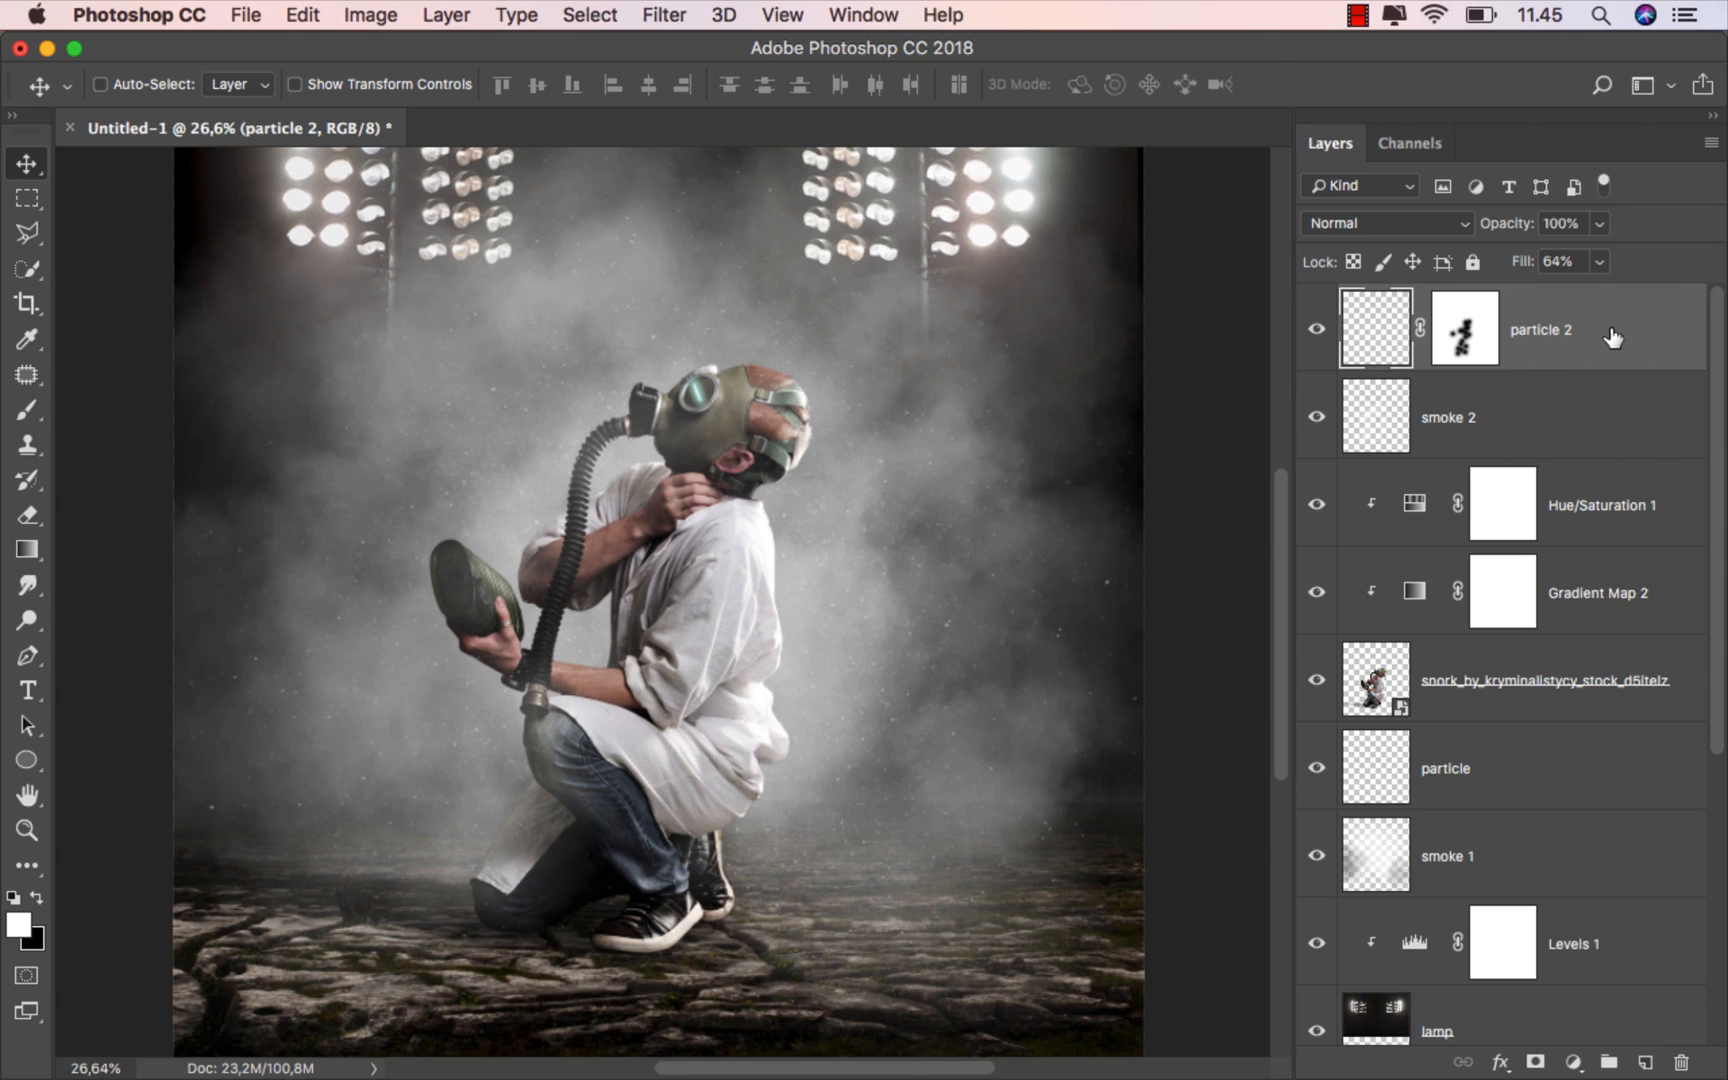
scroll(1130, 487, down, 2)
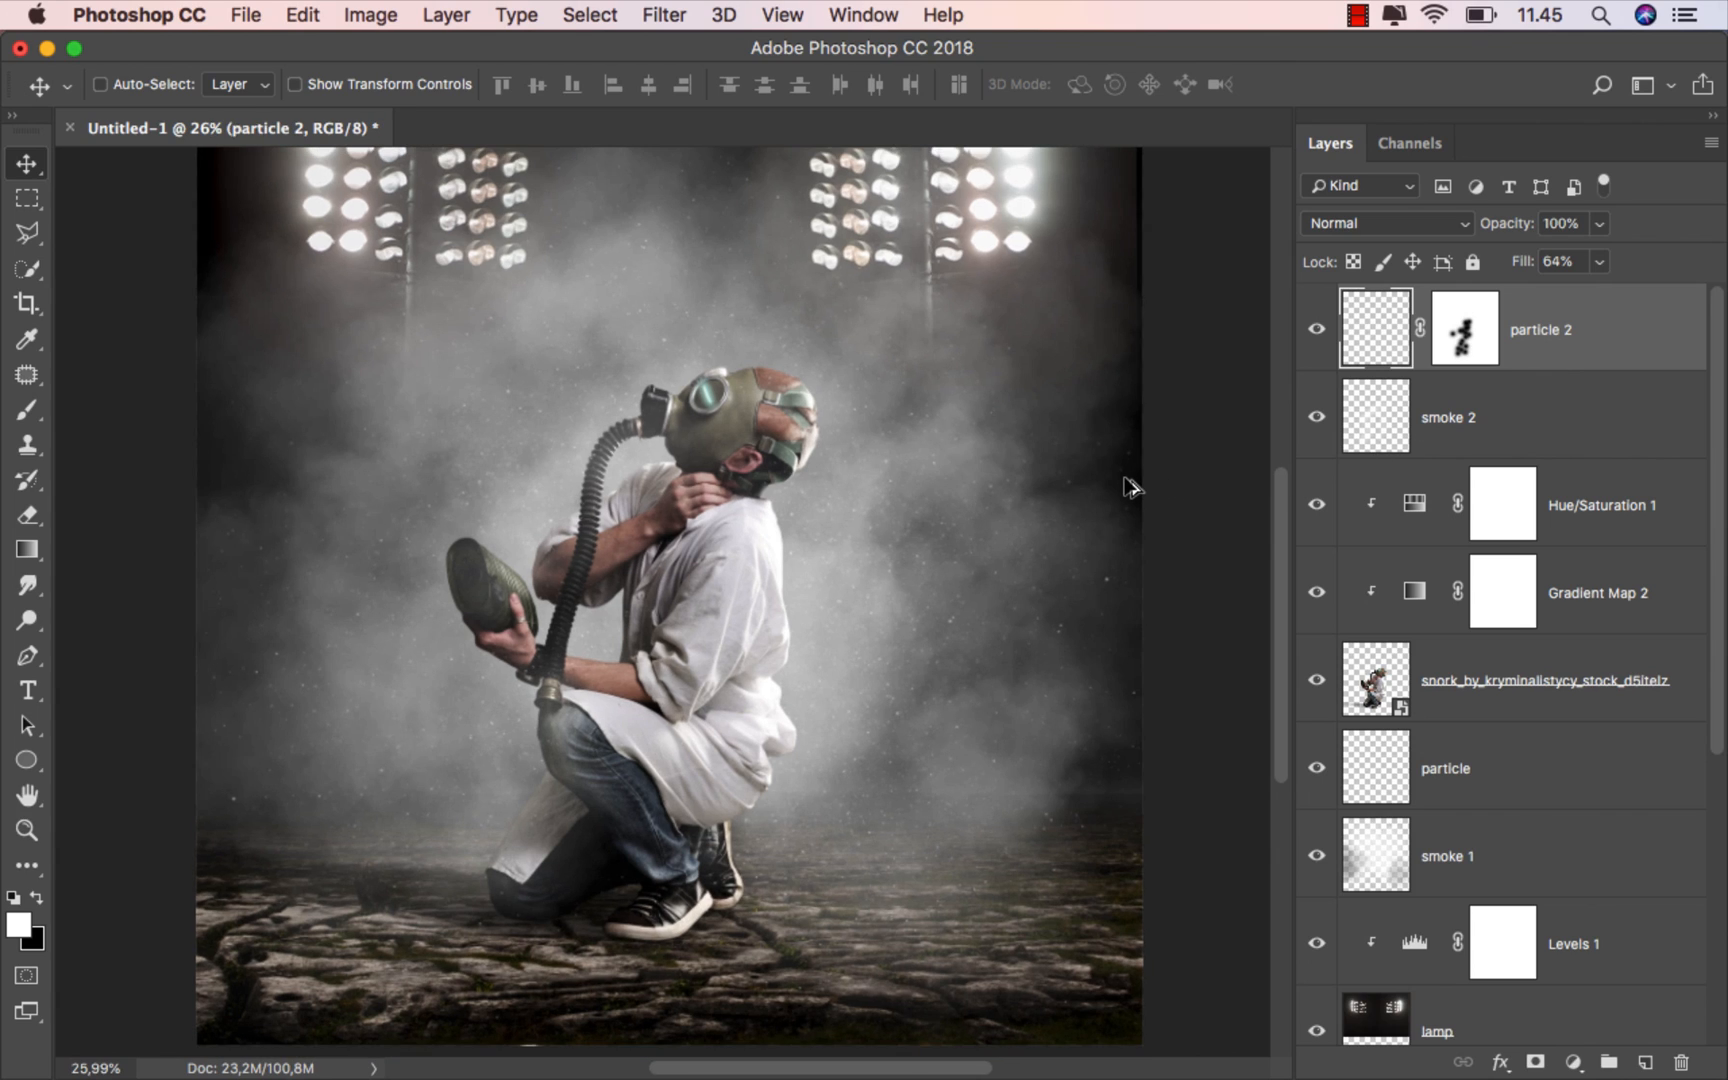
key(super+0)
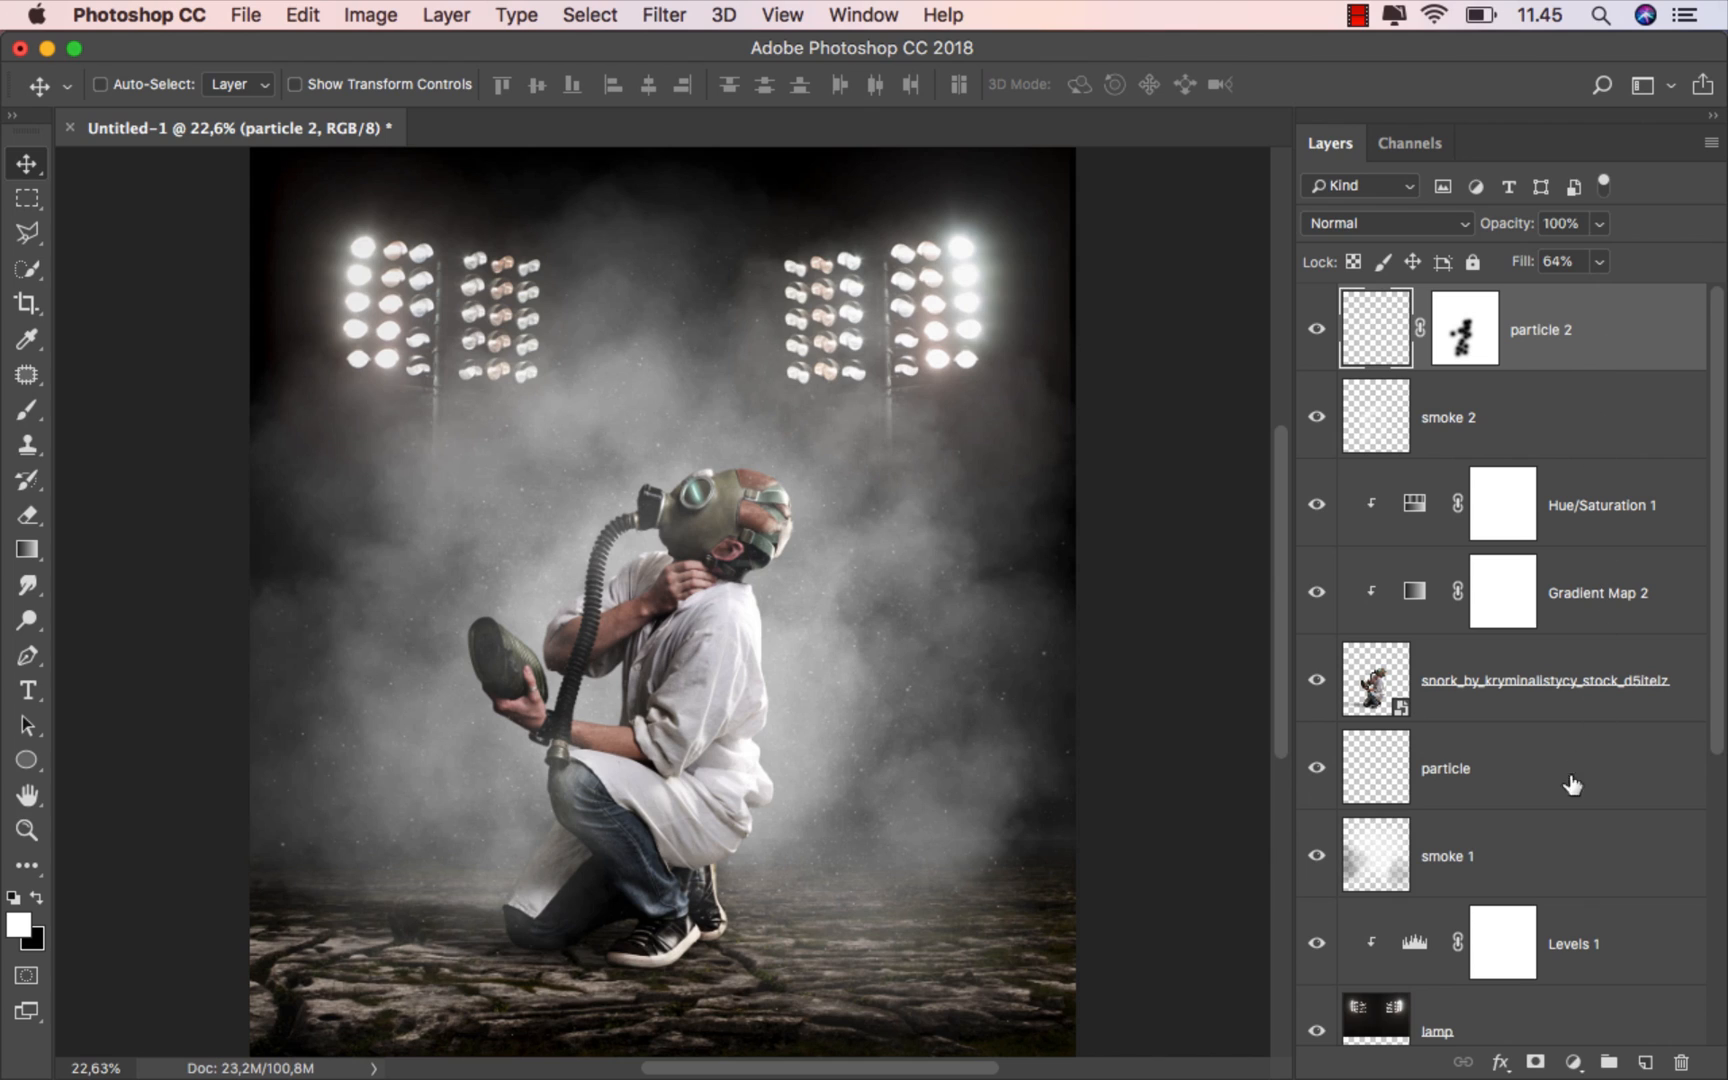
Add a Curves adjustment layer above particle 2, anchoring the highlights at 191/193, lowering the shadows slightly and raising the black point to output 21
click(1572, 1062)
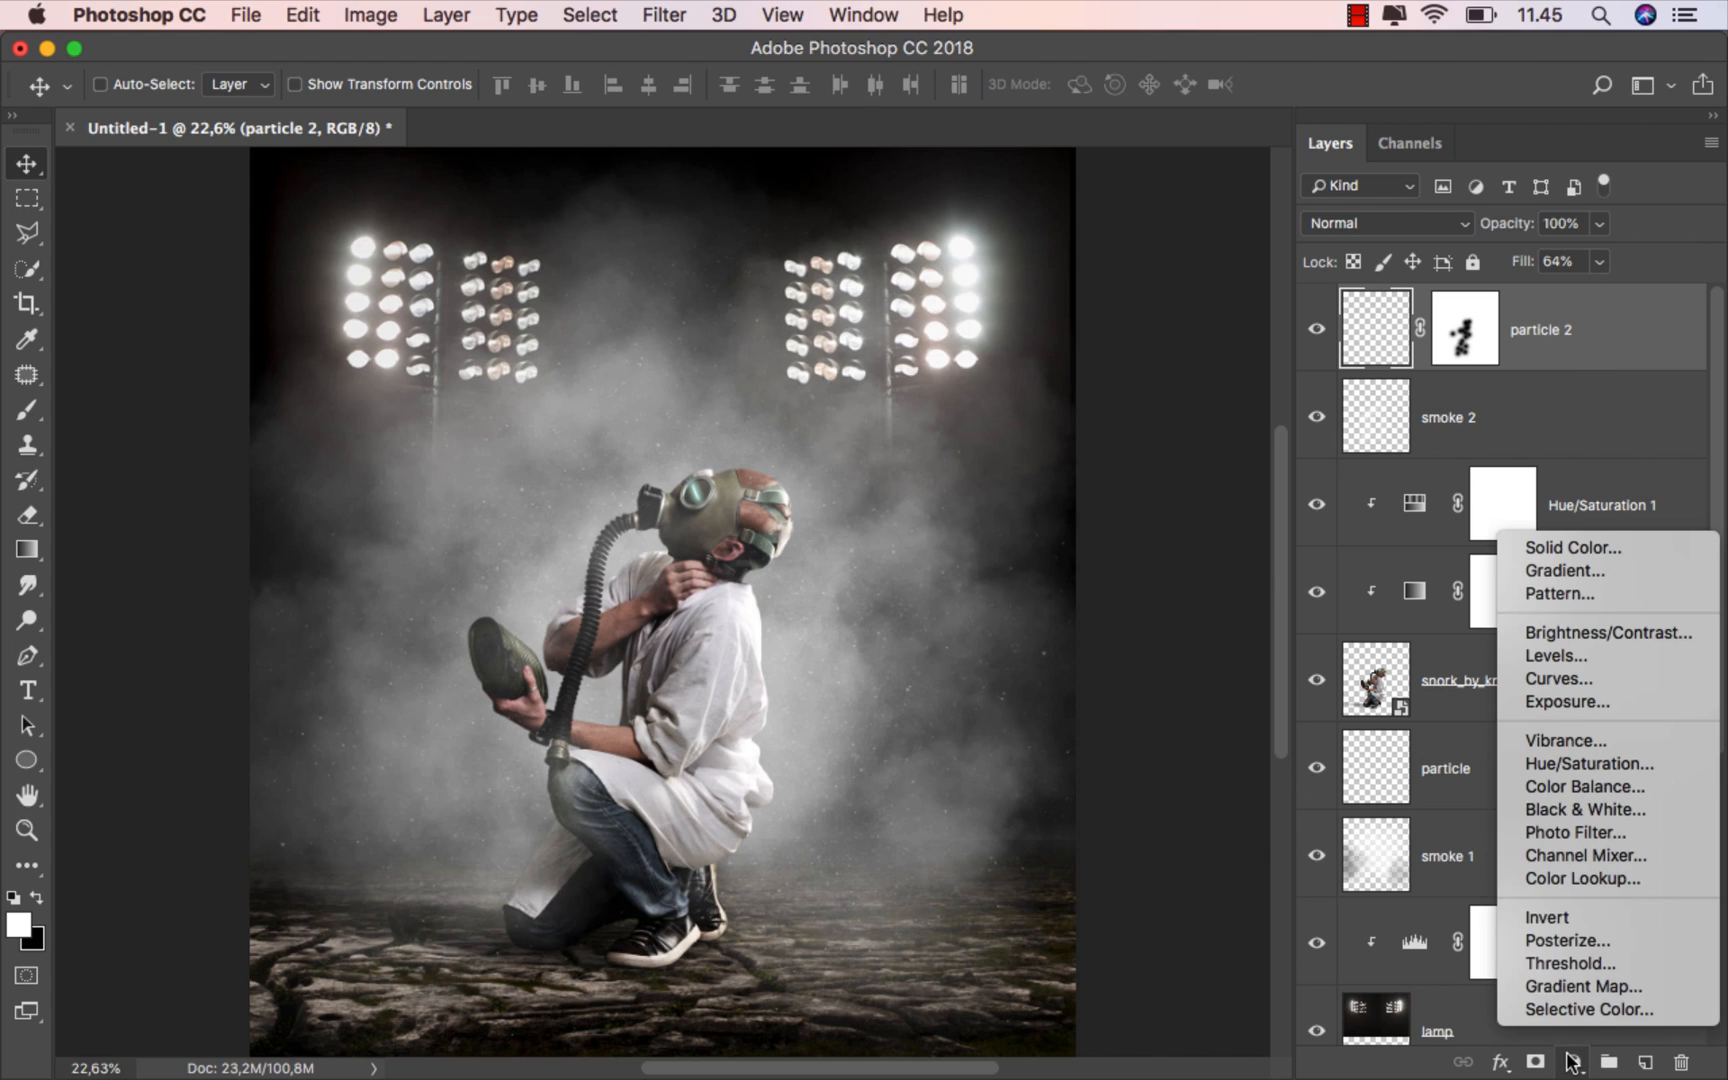
click(1628, 679)
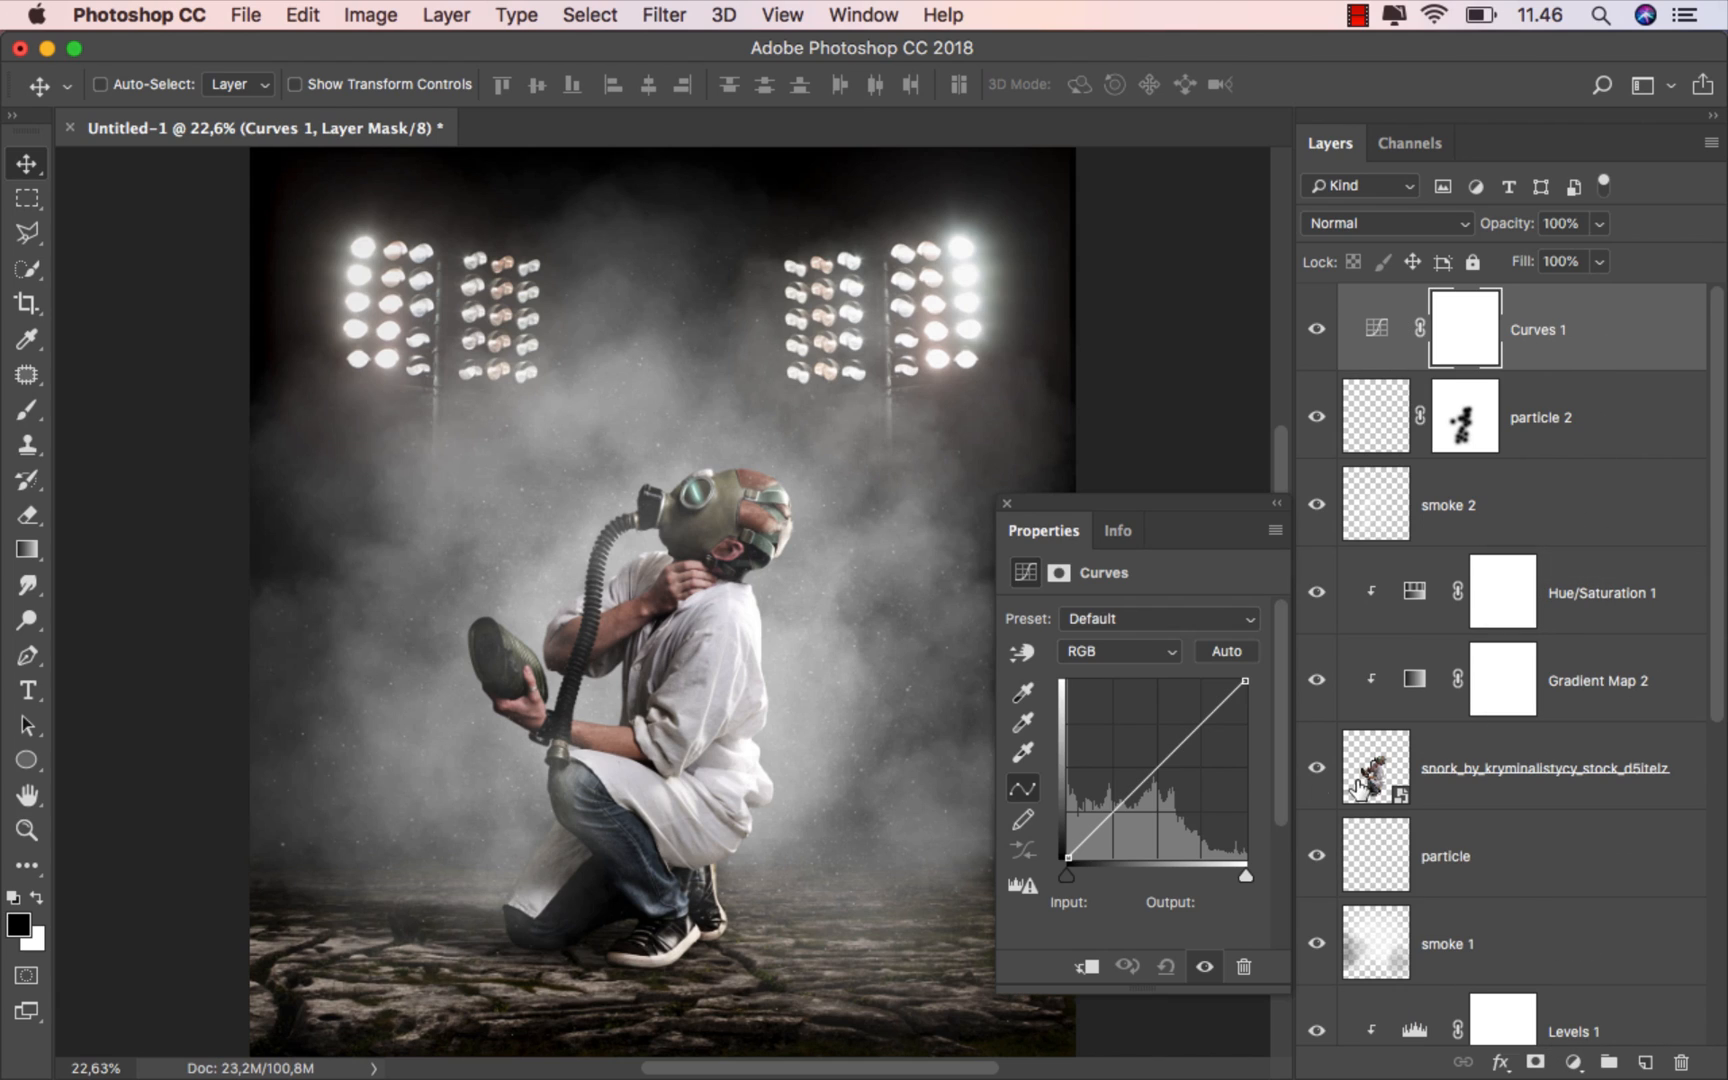
click(1200, 722)
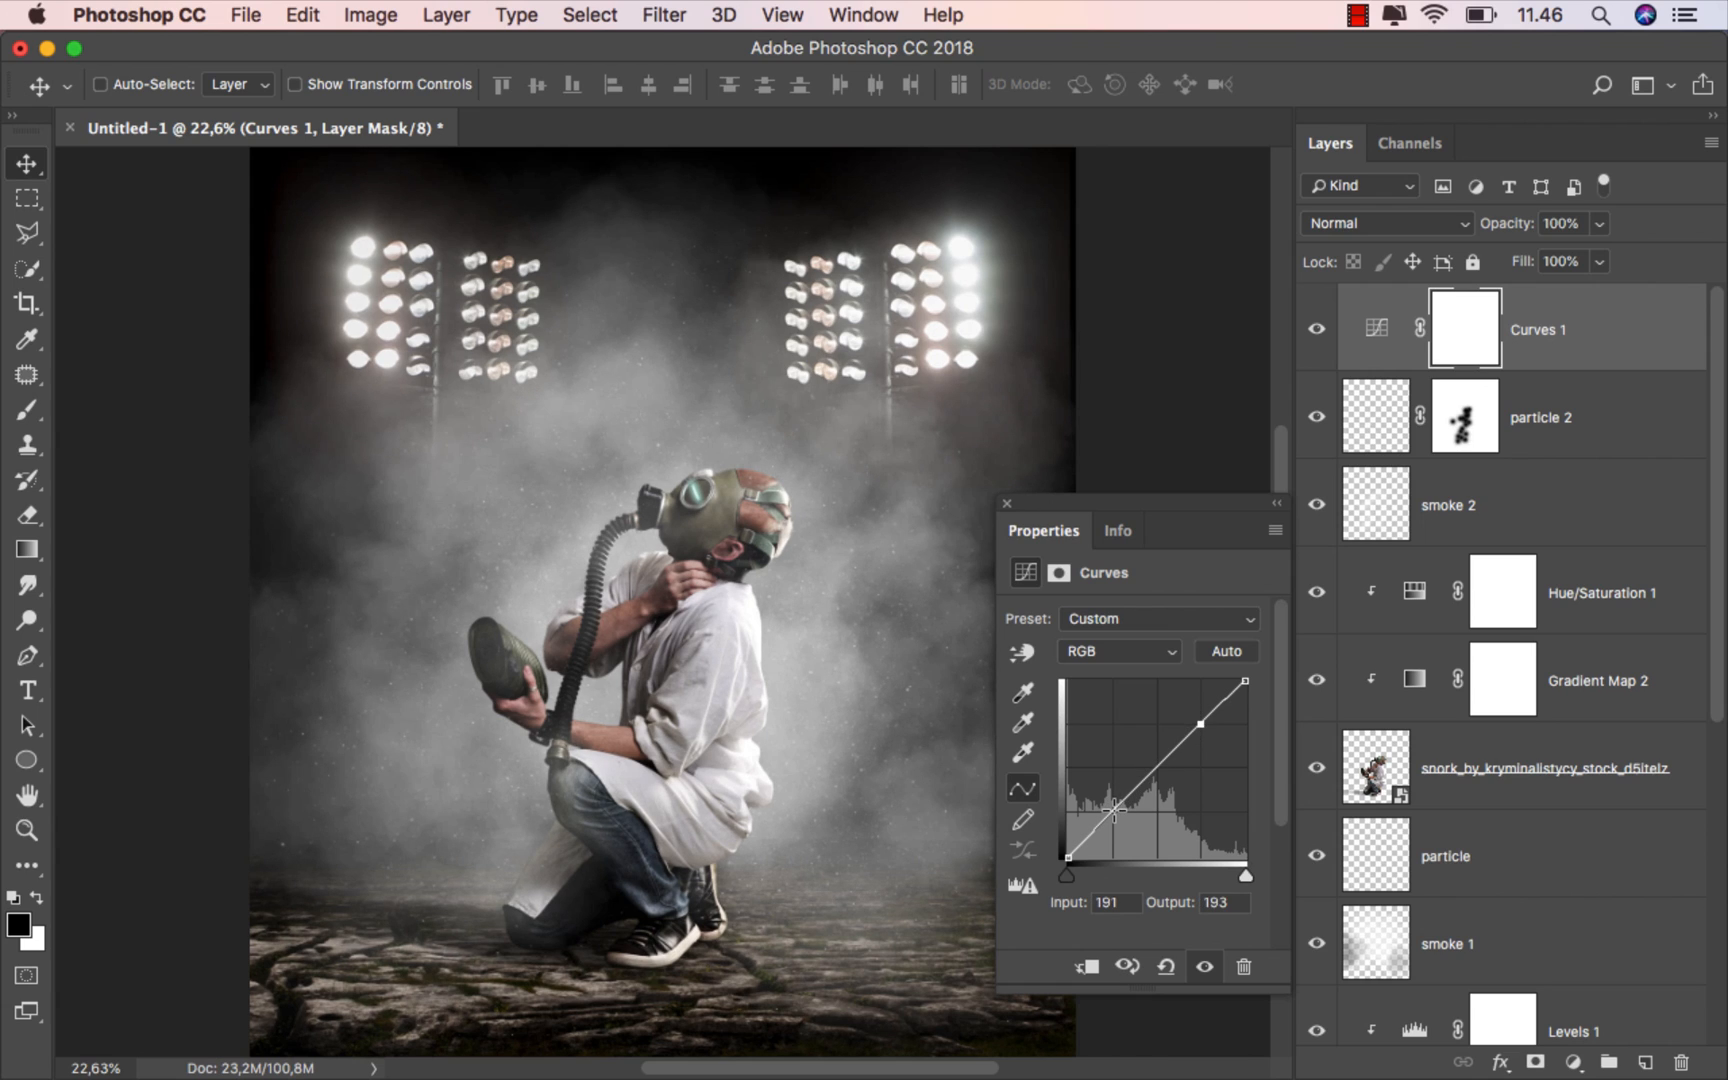
drag(1112, 810, 1110, 820)
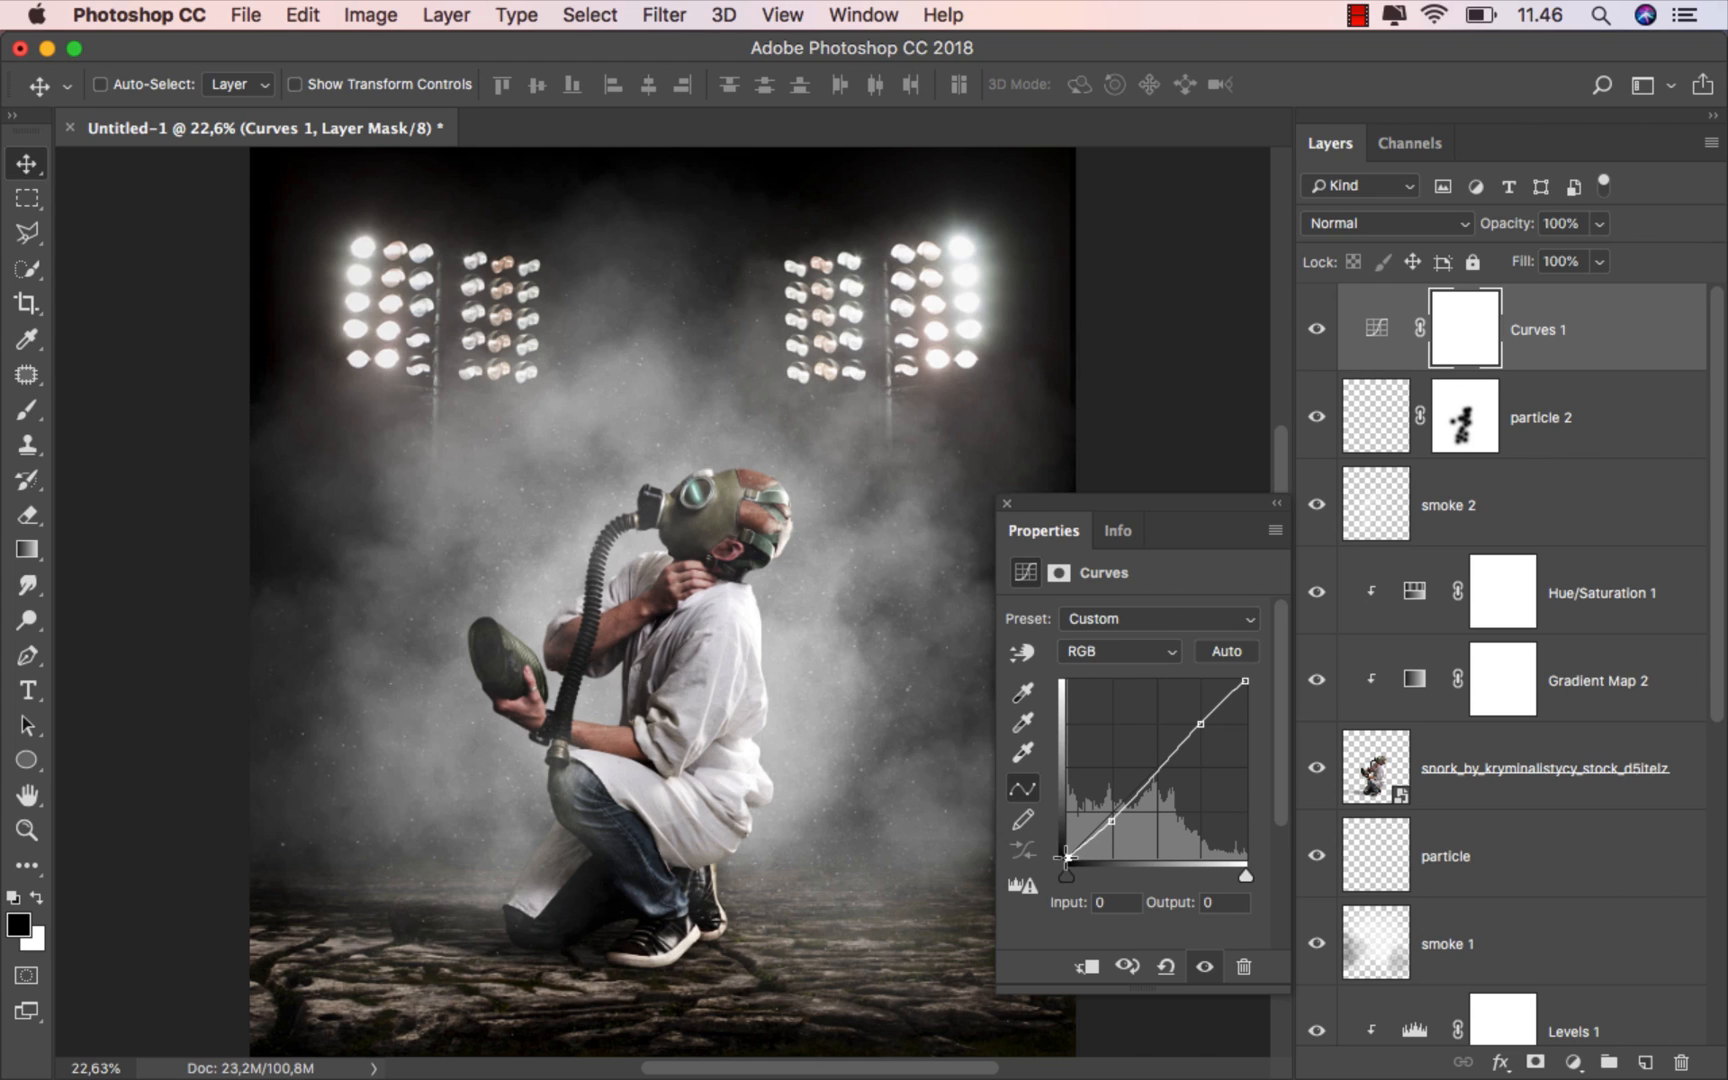
drag(1066, 857, 1058, 843)
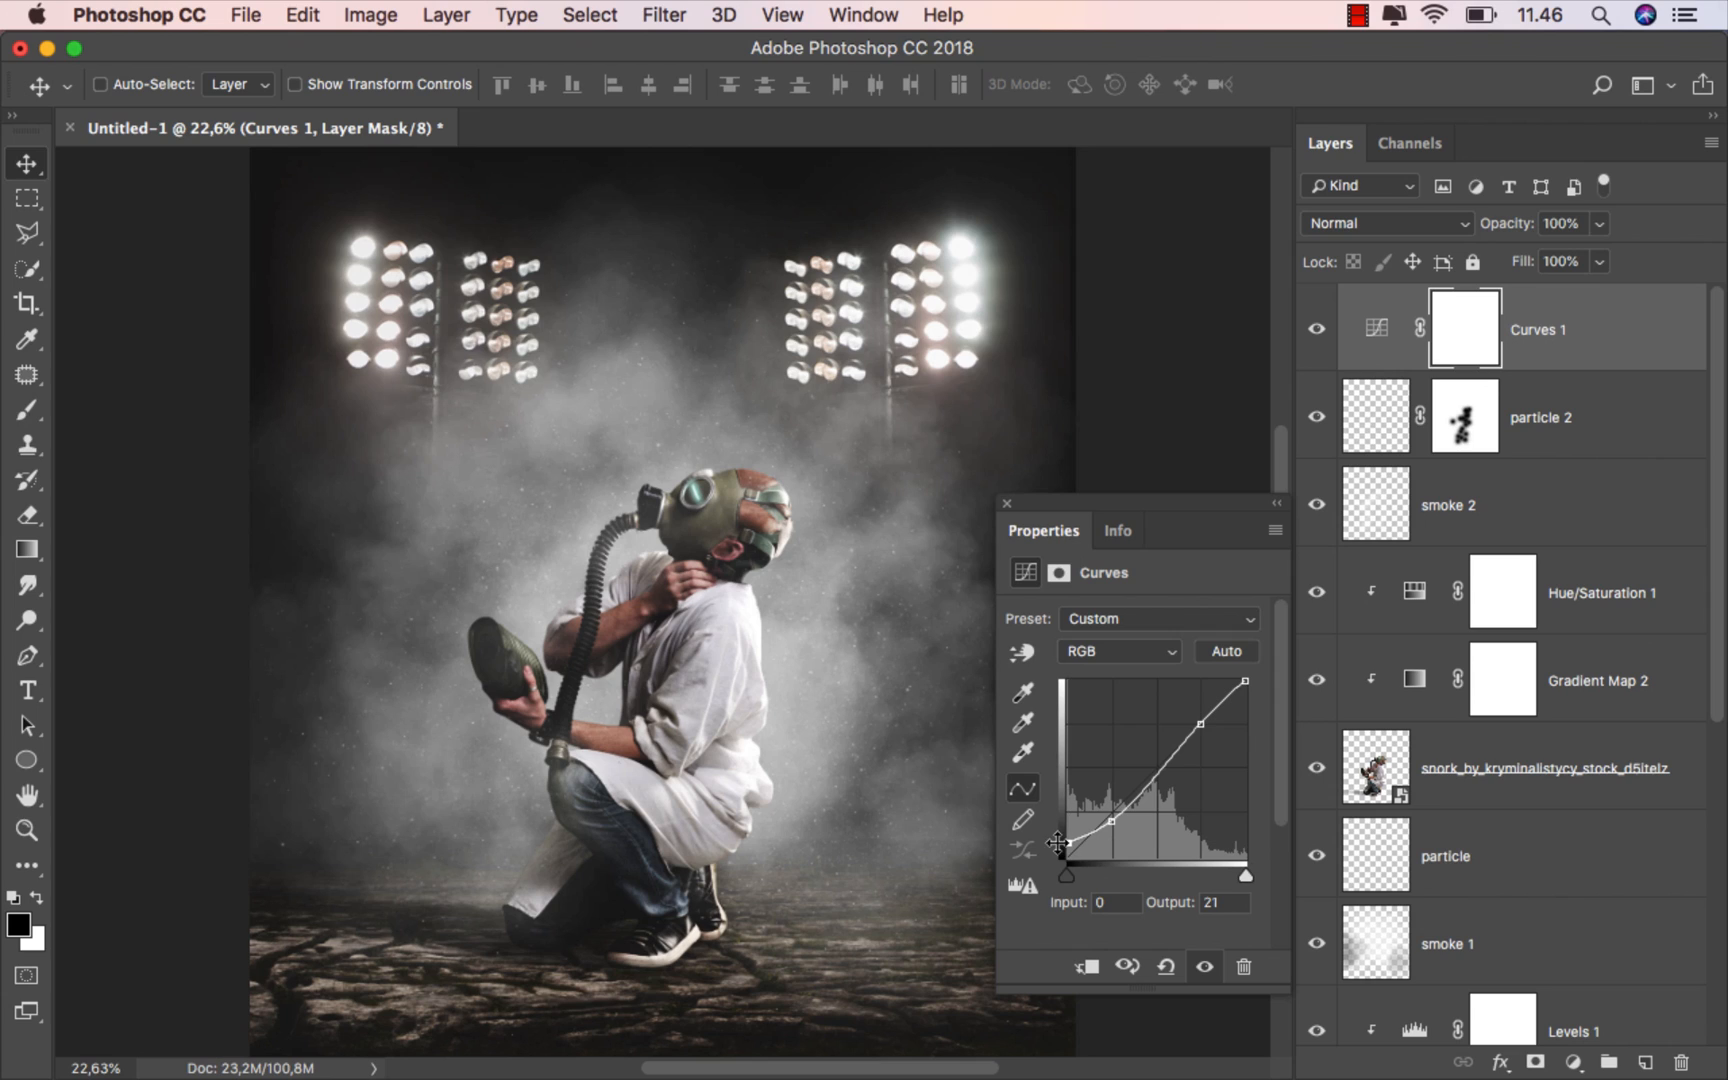
click(1007, 503)
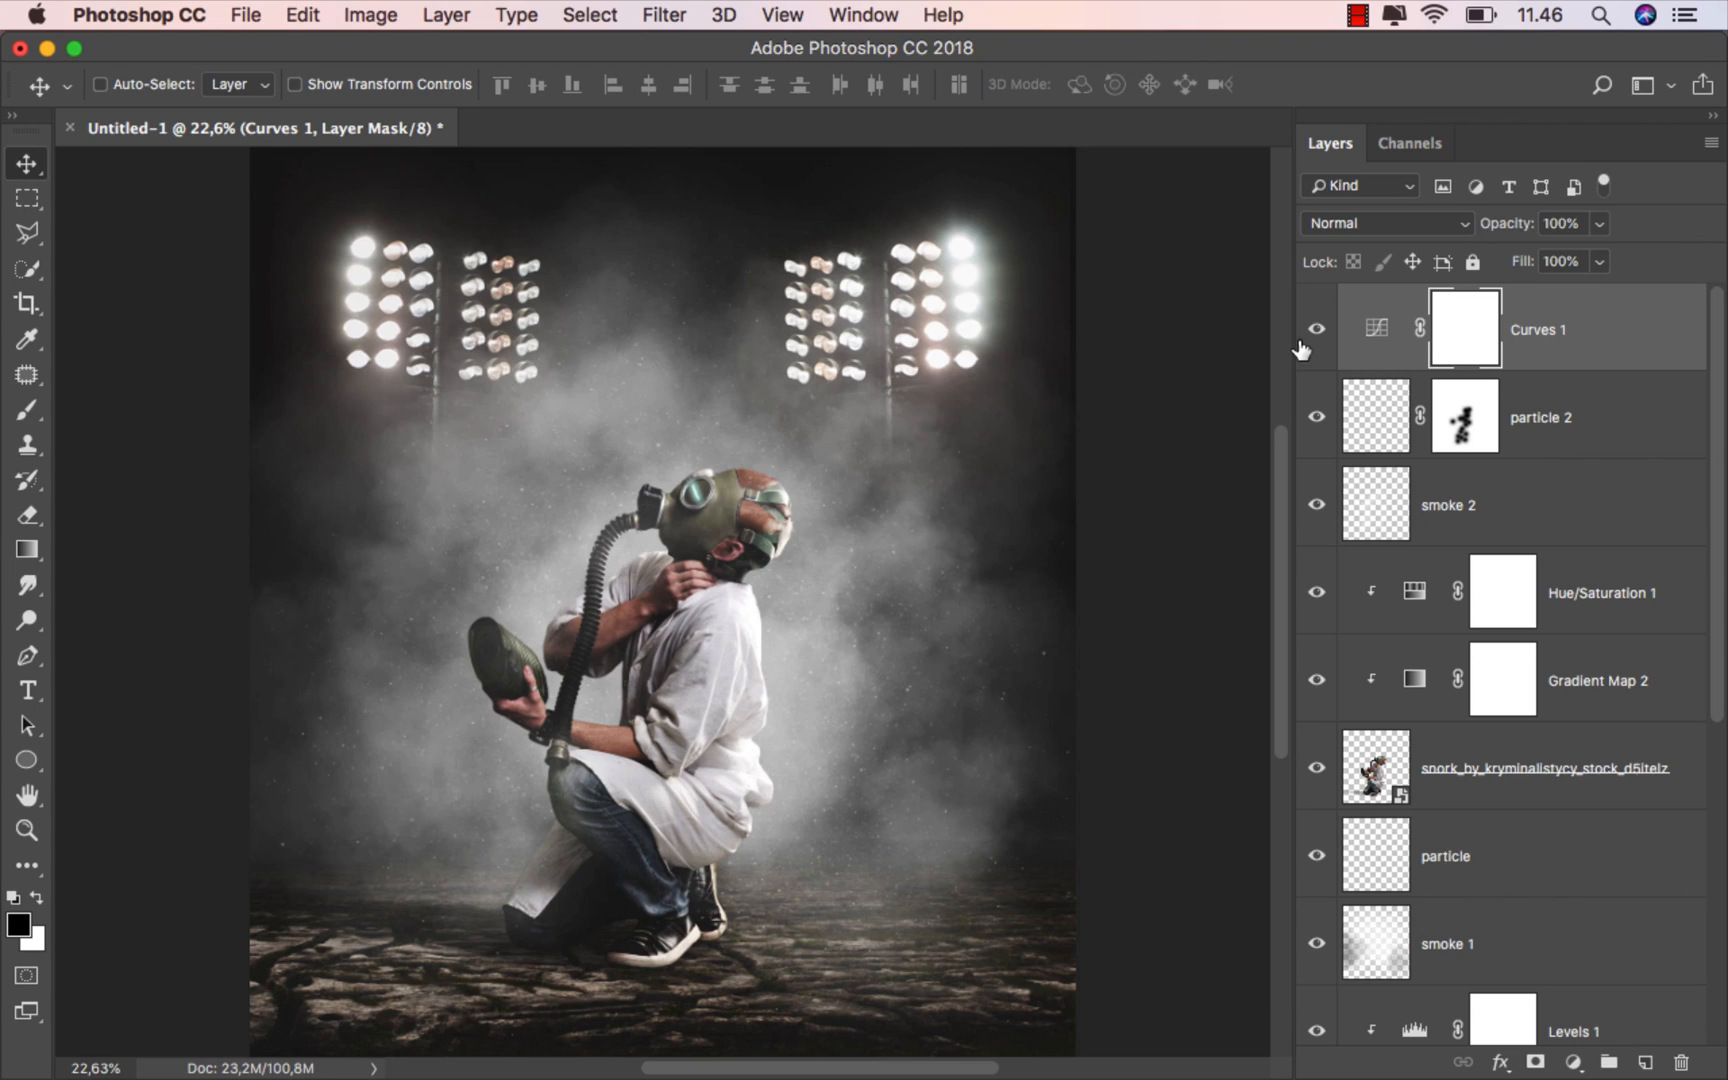
Compare the image with the Curves 1 adjustment hidden and shown
click(1316, 330)
click(1316, 330)
click(1617, 335)
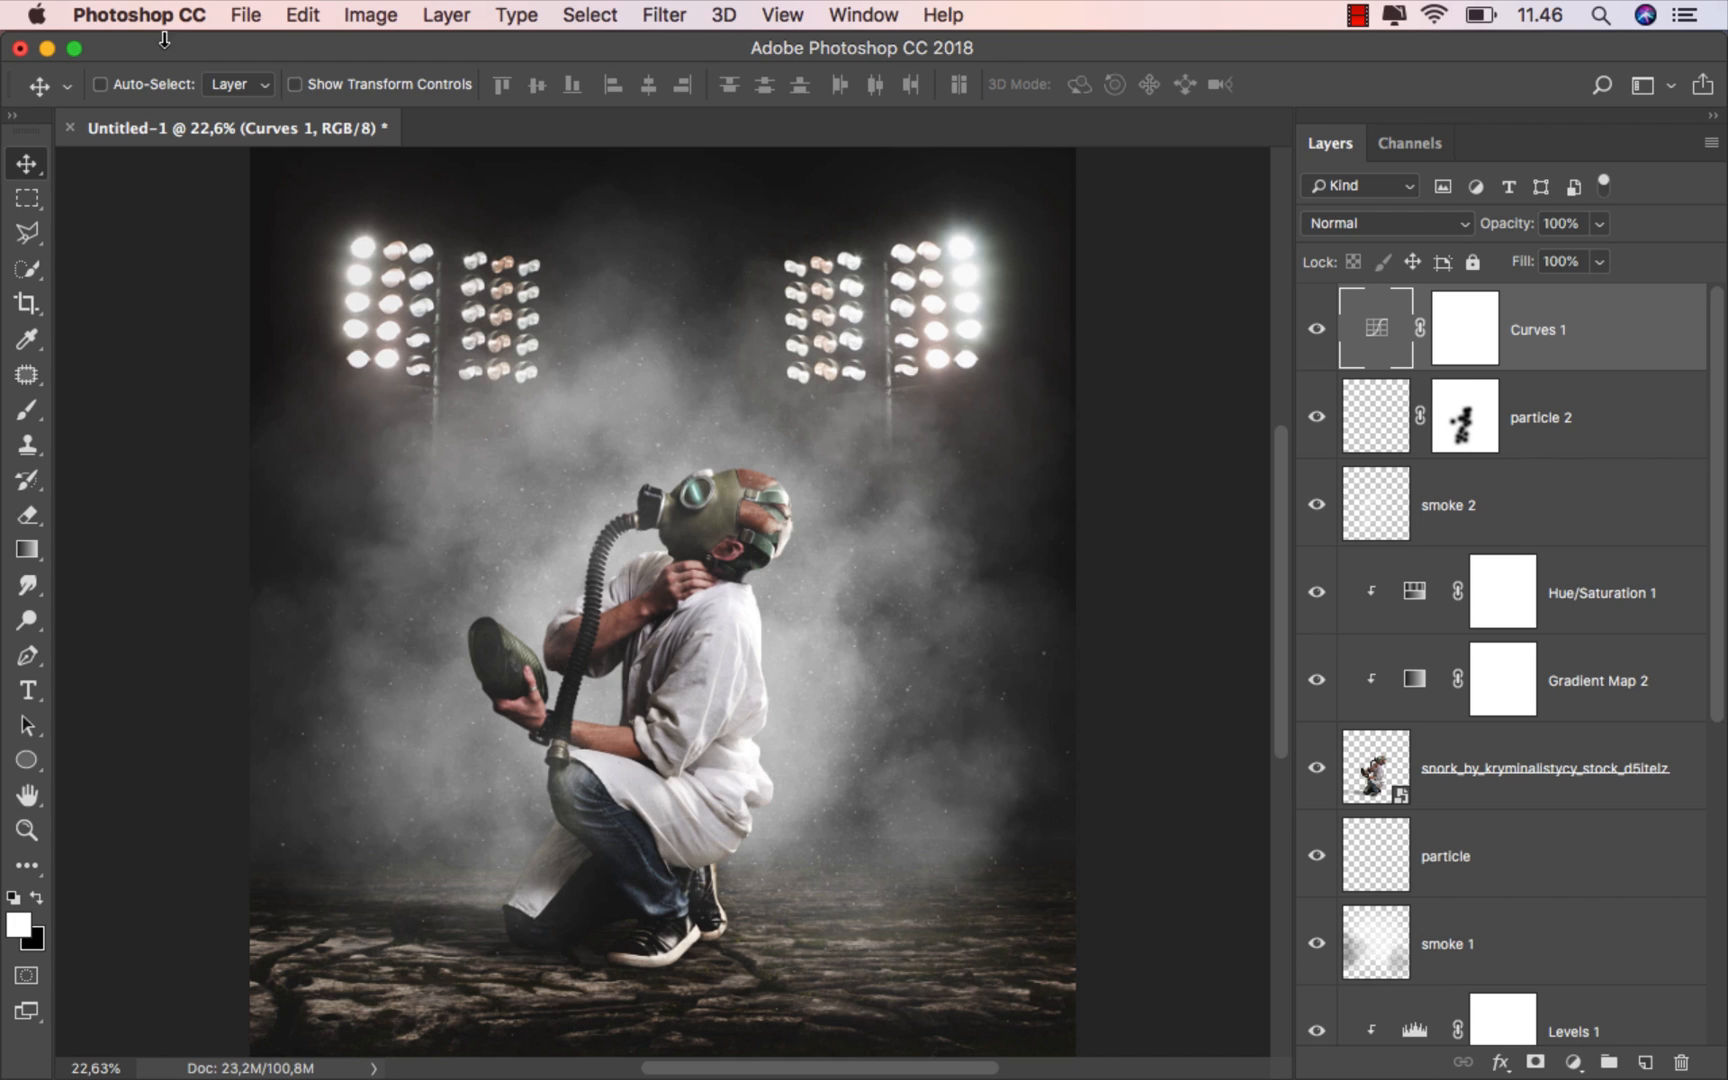
Save the composite as ok in JPEG format with Maximum quality 12 and the Baseline (Standard) option
click(248, 16)
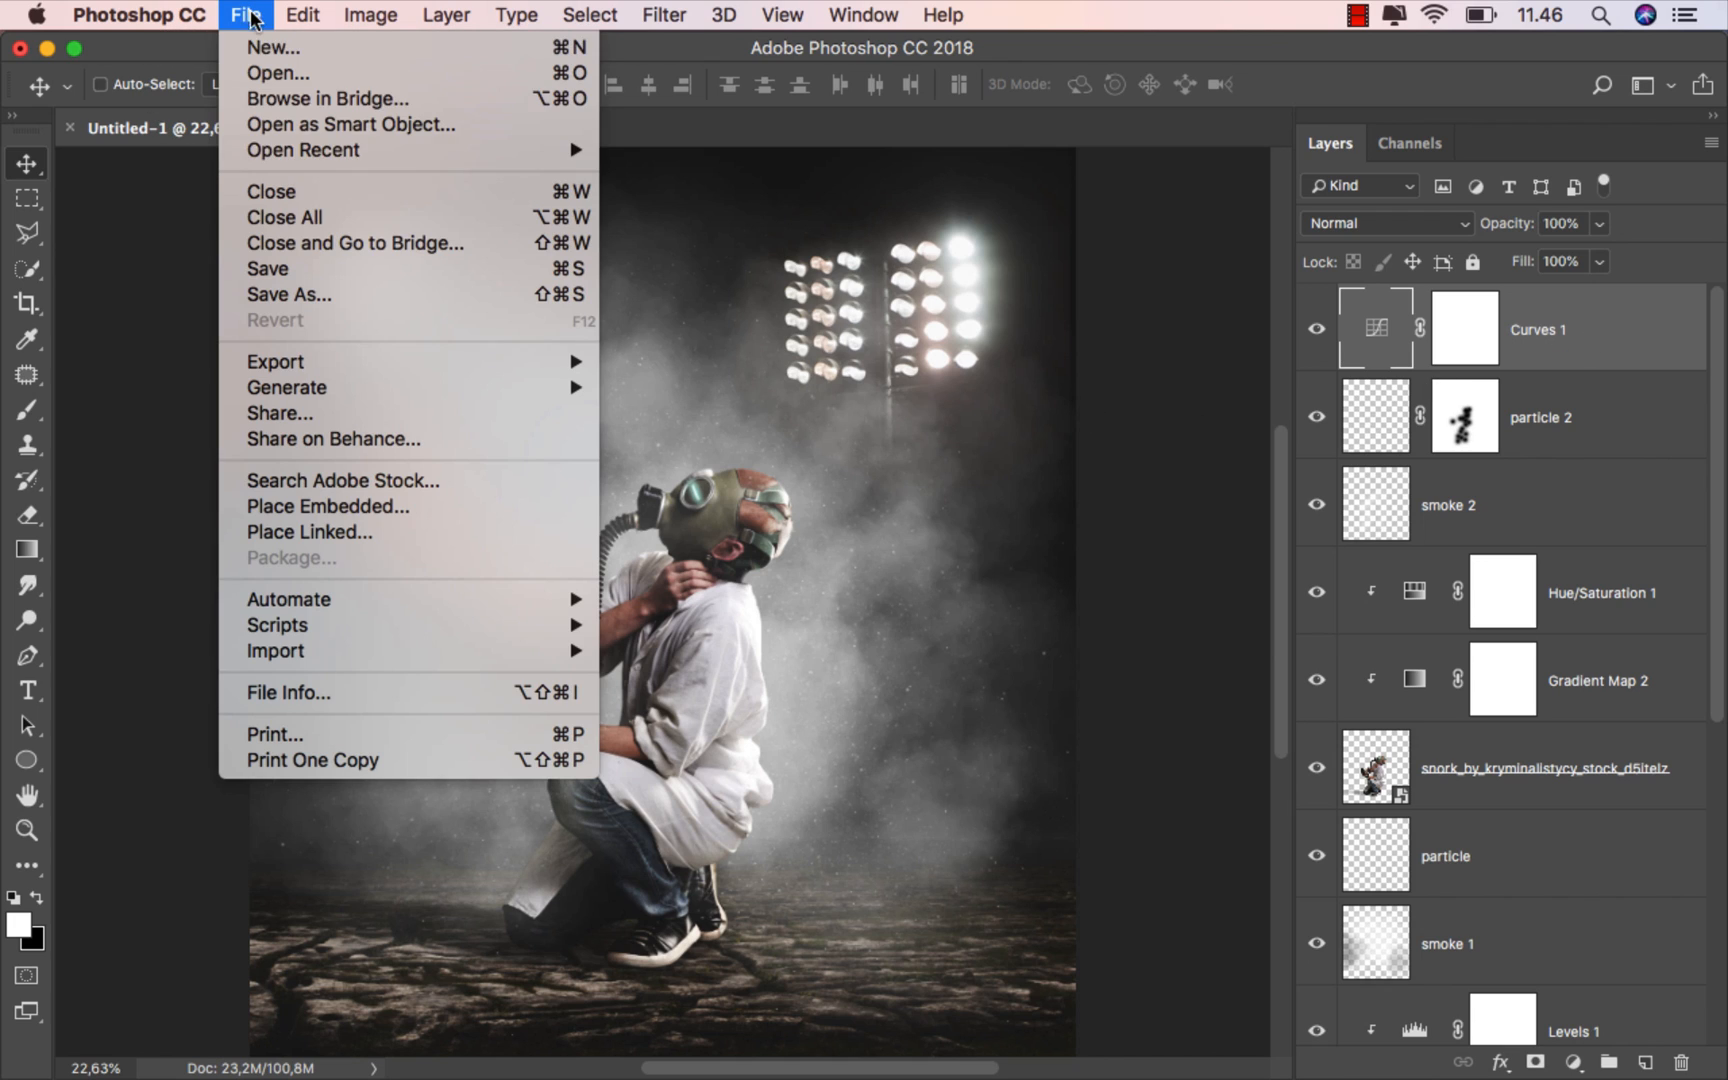
click(337, 292)
text(ok)
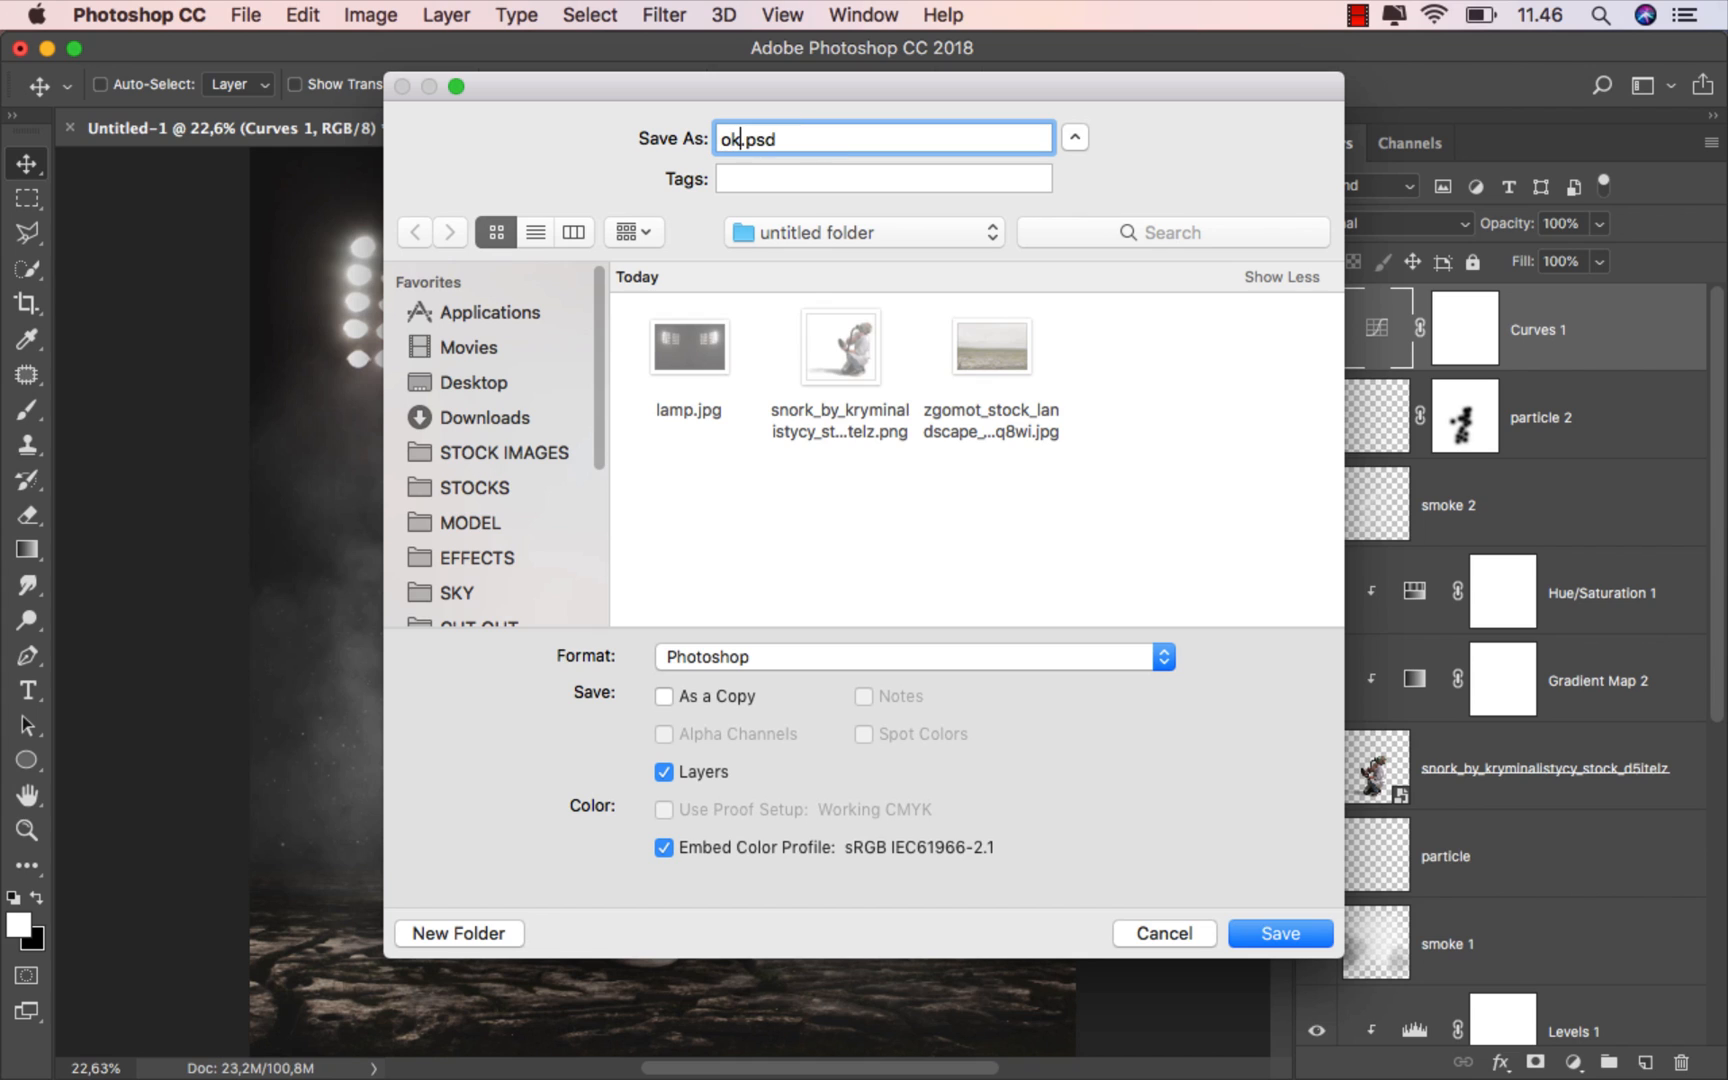
click(786, 656)
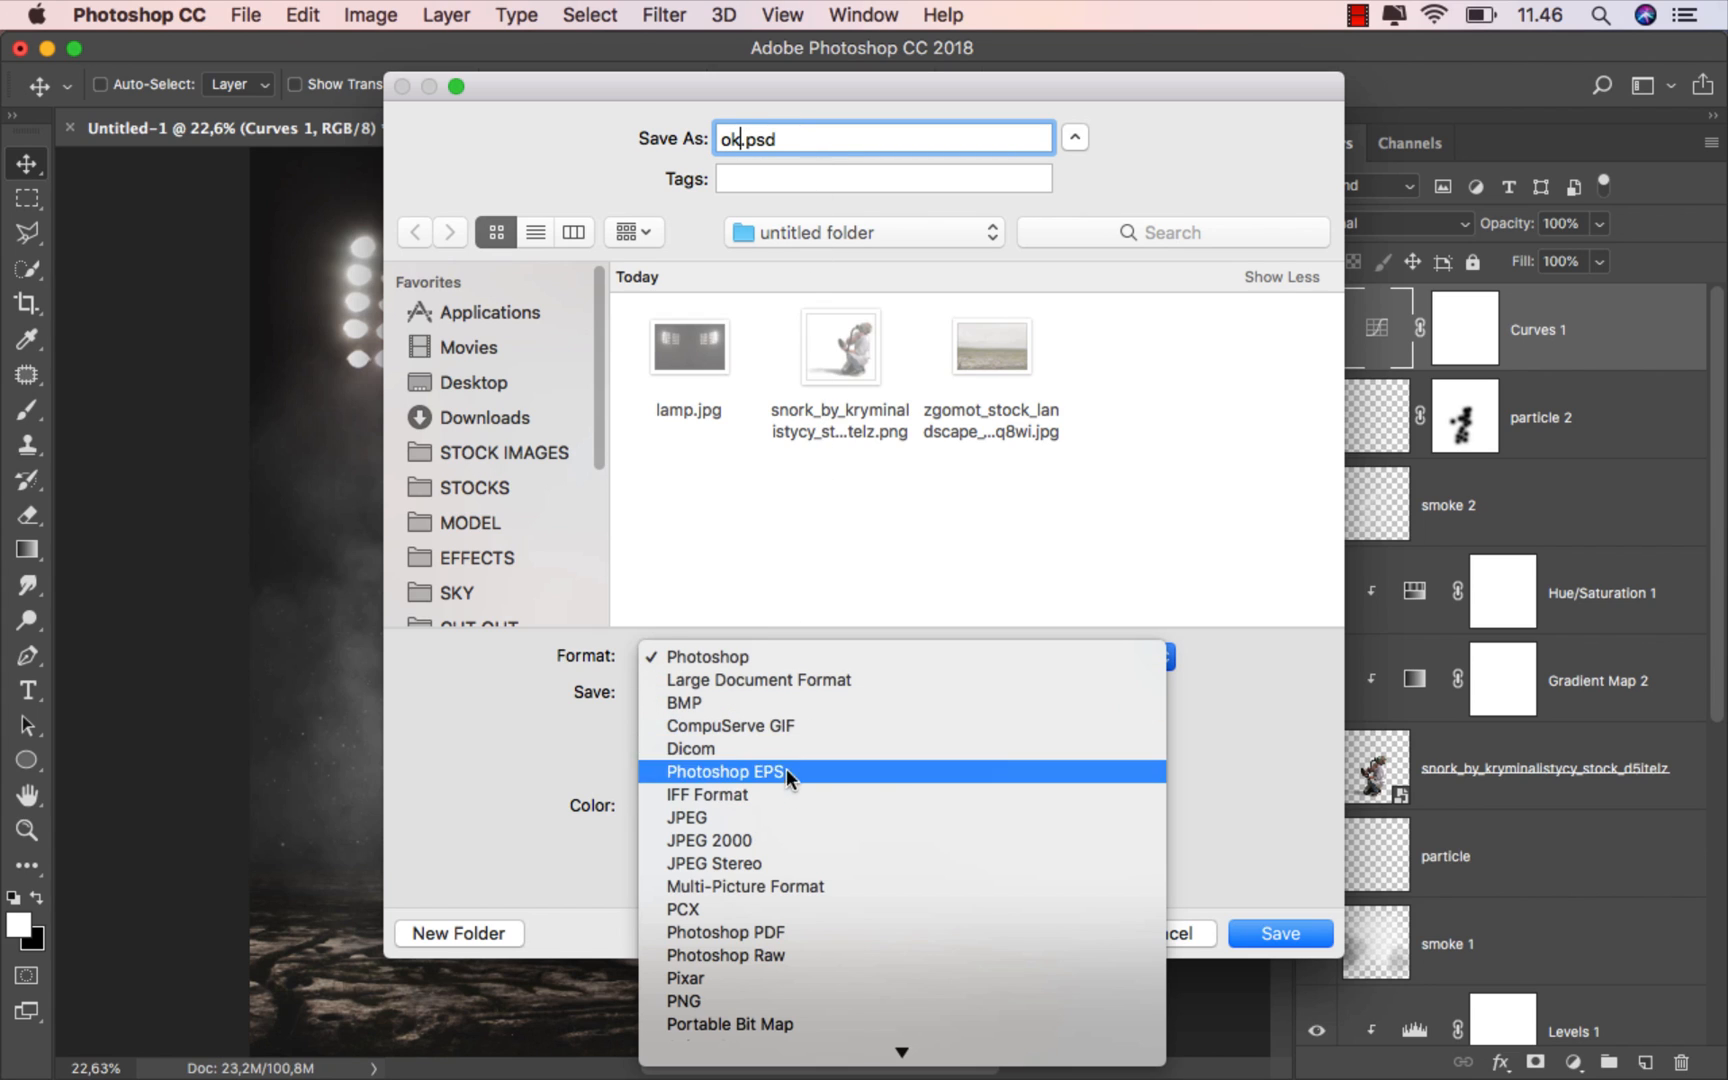
click(783, 818)
click(1272, 934)
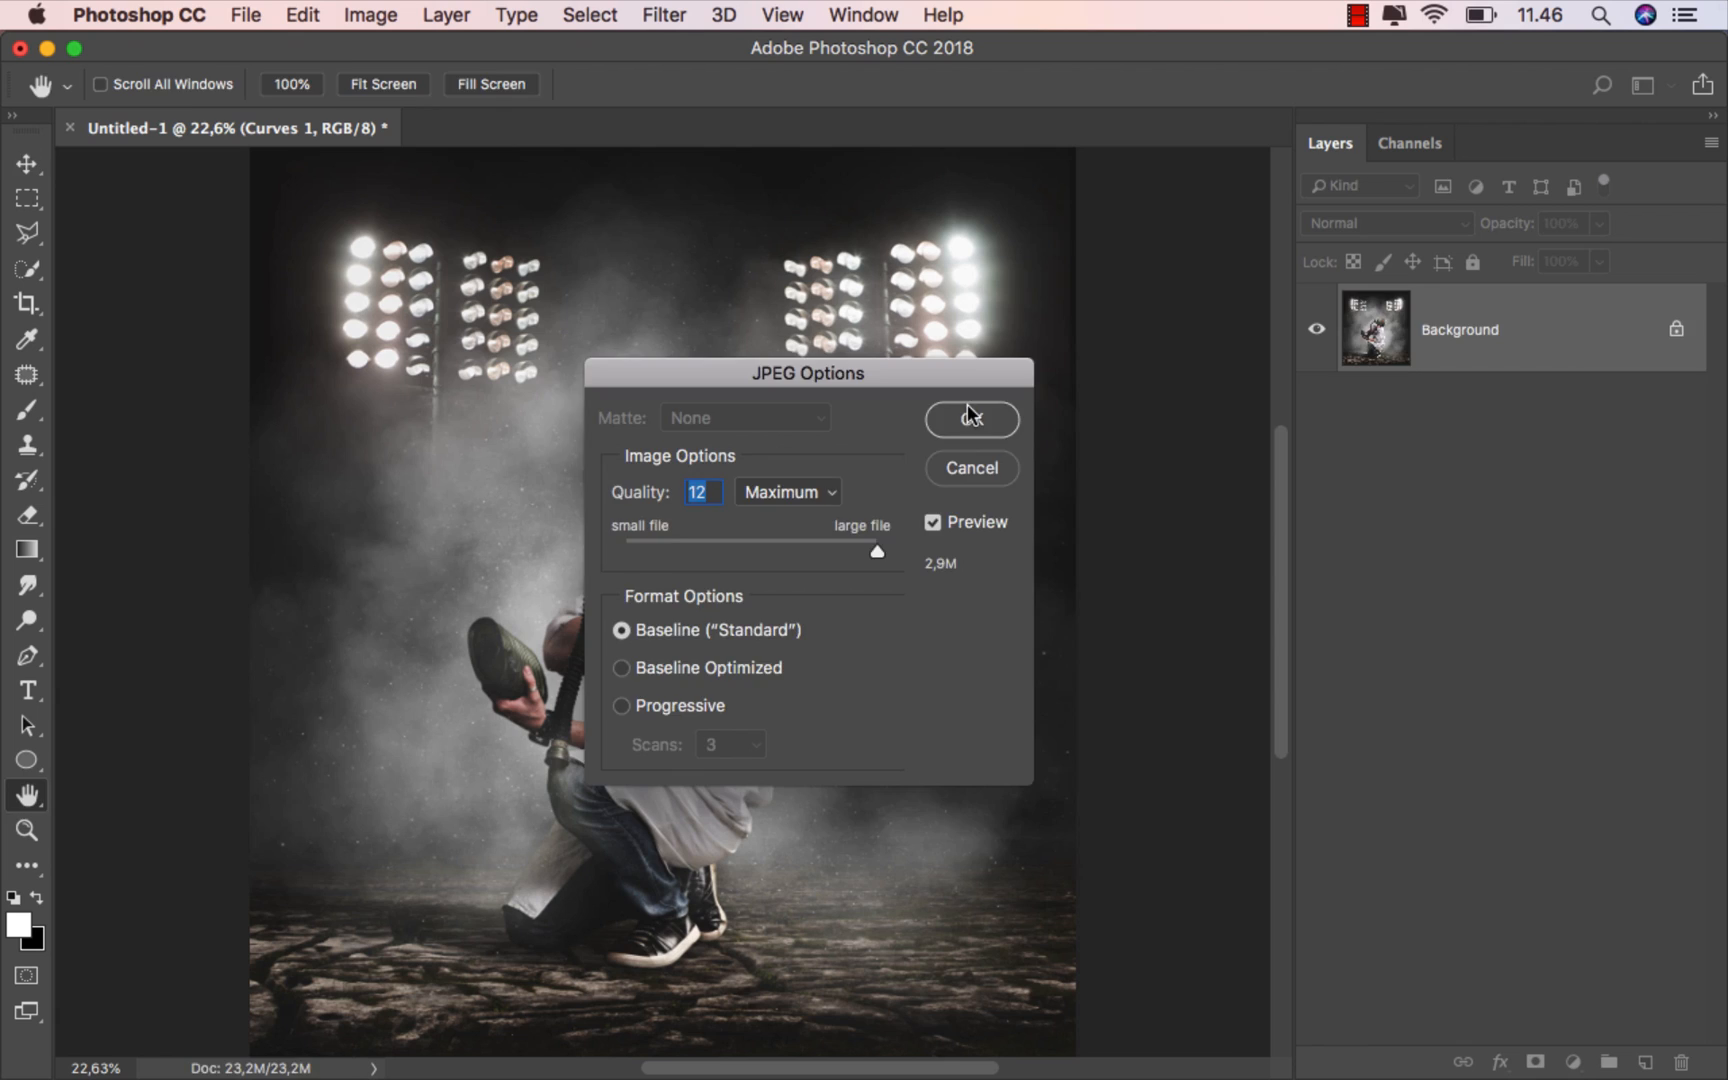
click(970, 412)
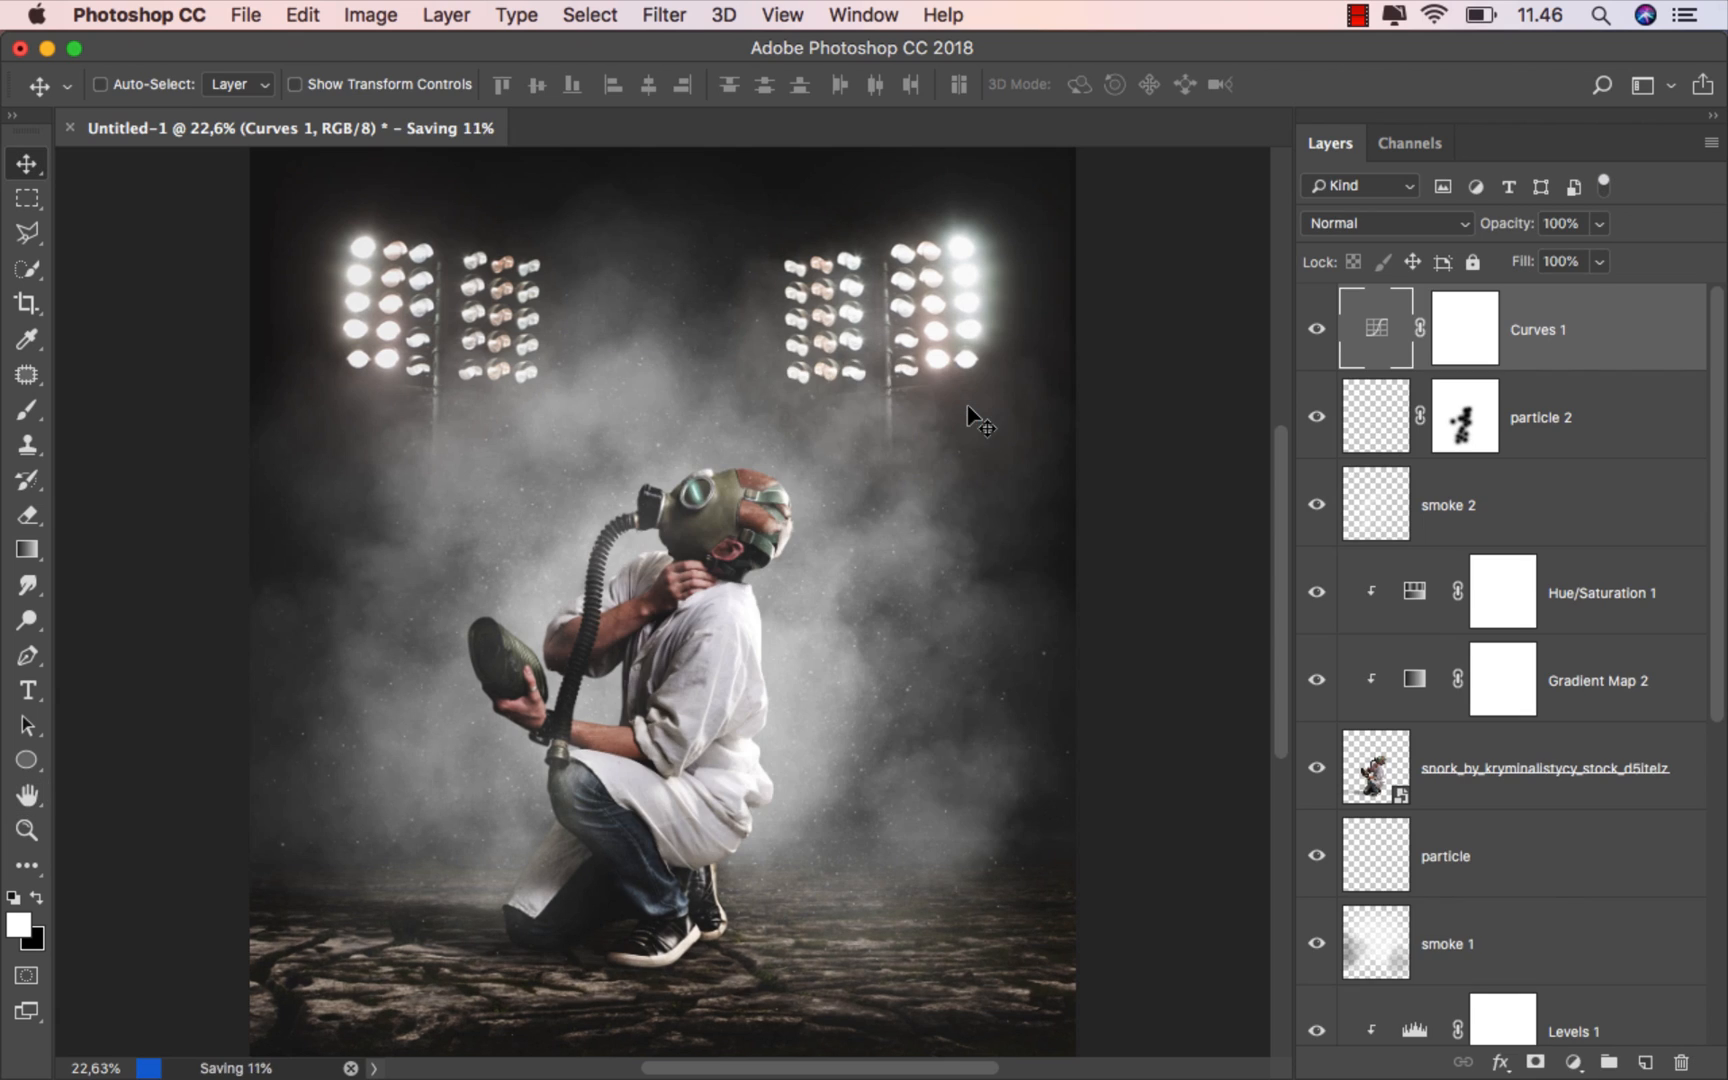
Switch to Finder and preview the saved ok.jpg in the untitled folder
click(673, 1022)
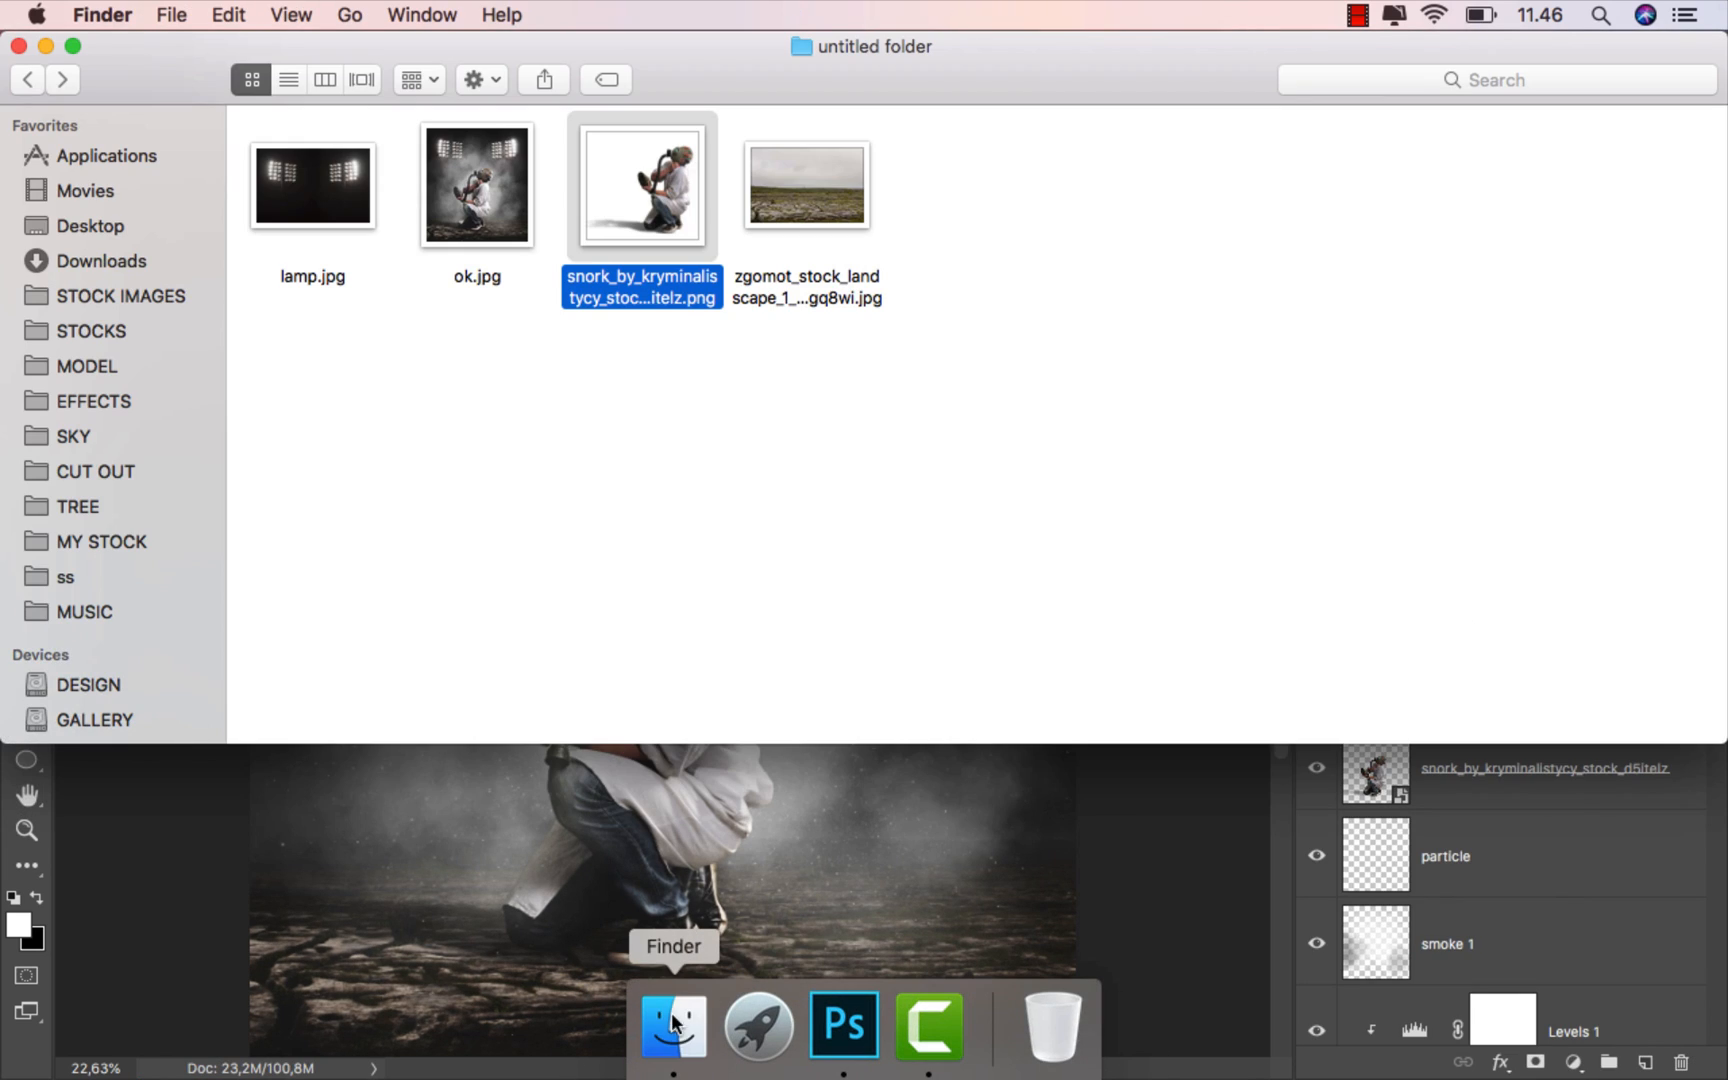
click(706, 508)
click(483, 196)
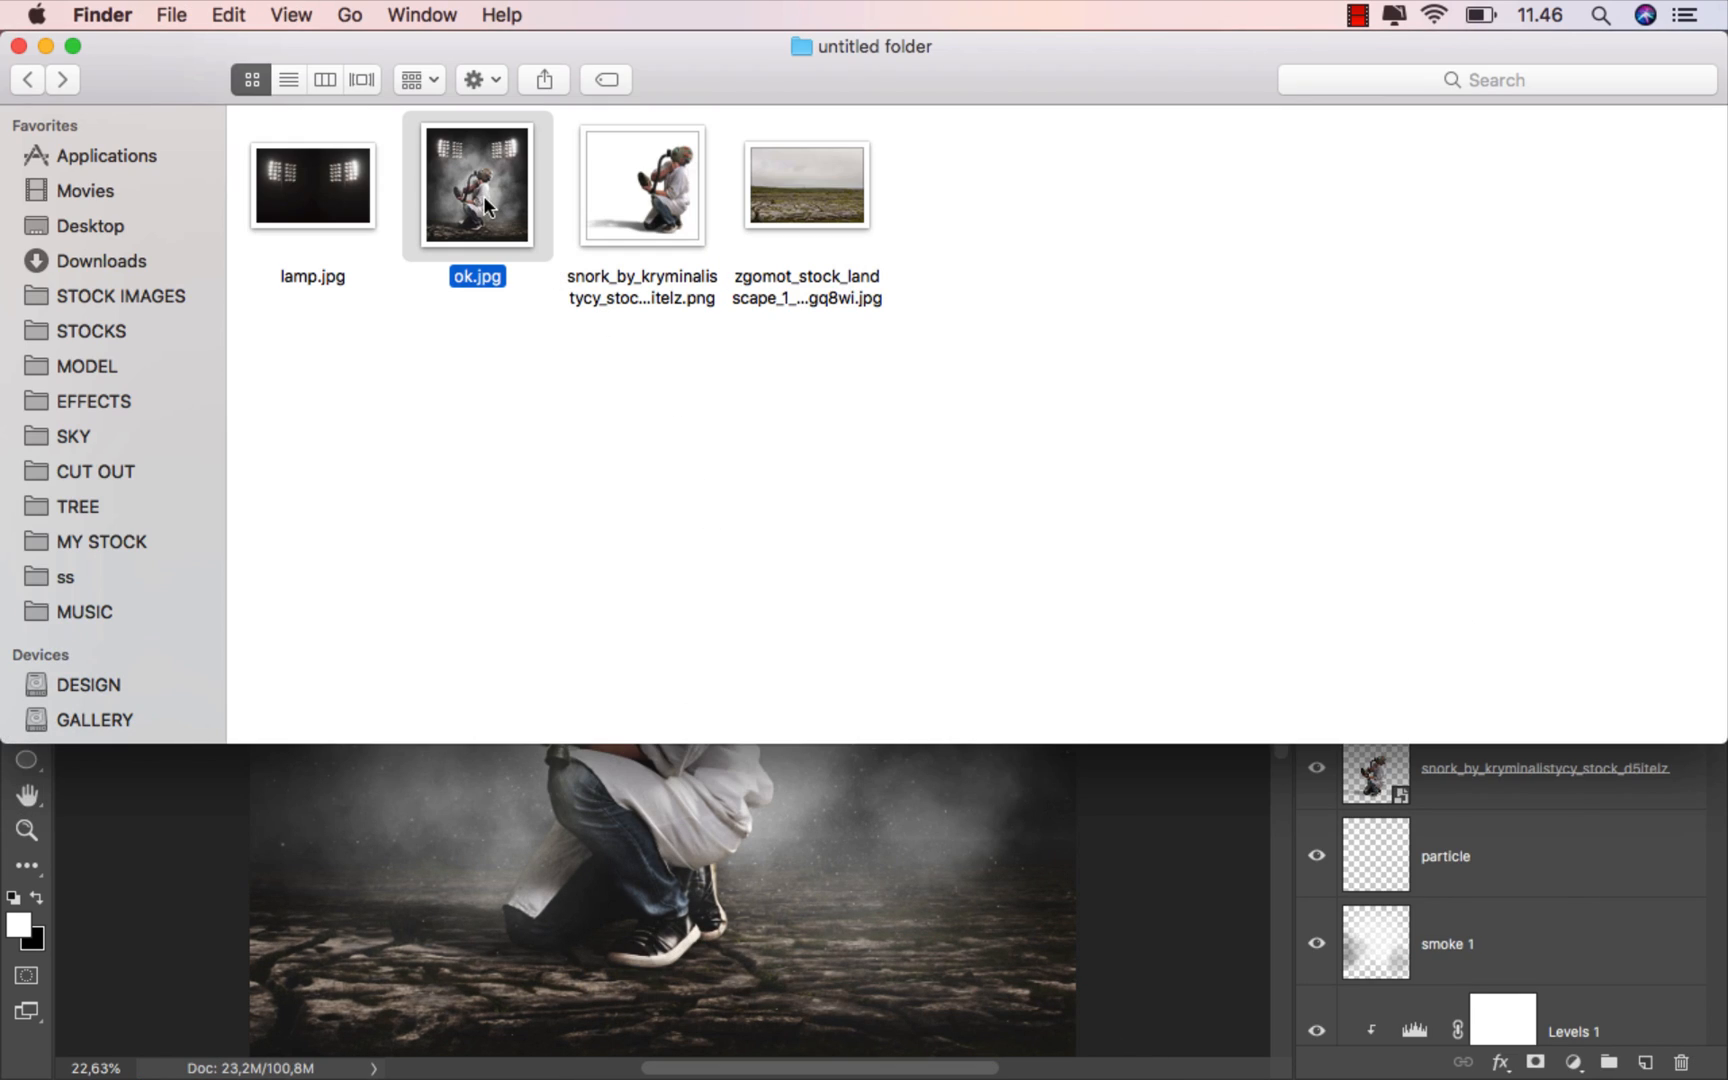
key(space)
mouse_move(887, 101)
mouse_down()
mouse_move(853, 97)
mouse_move(868, 98)
mouse_up()
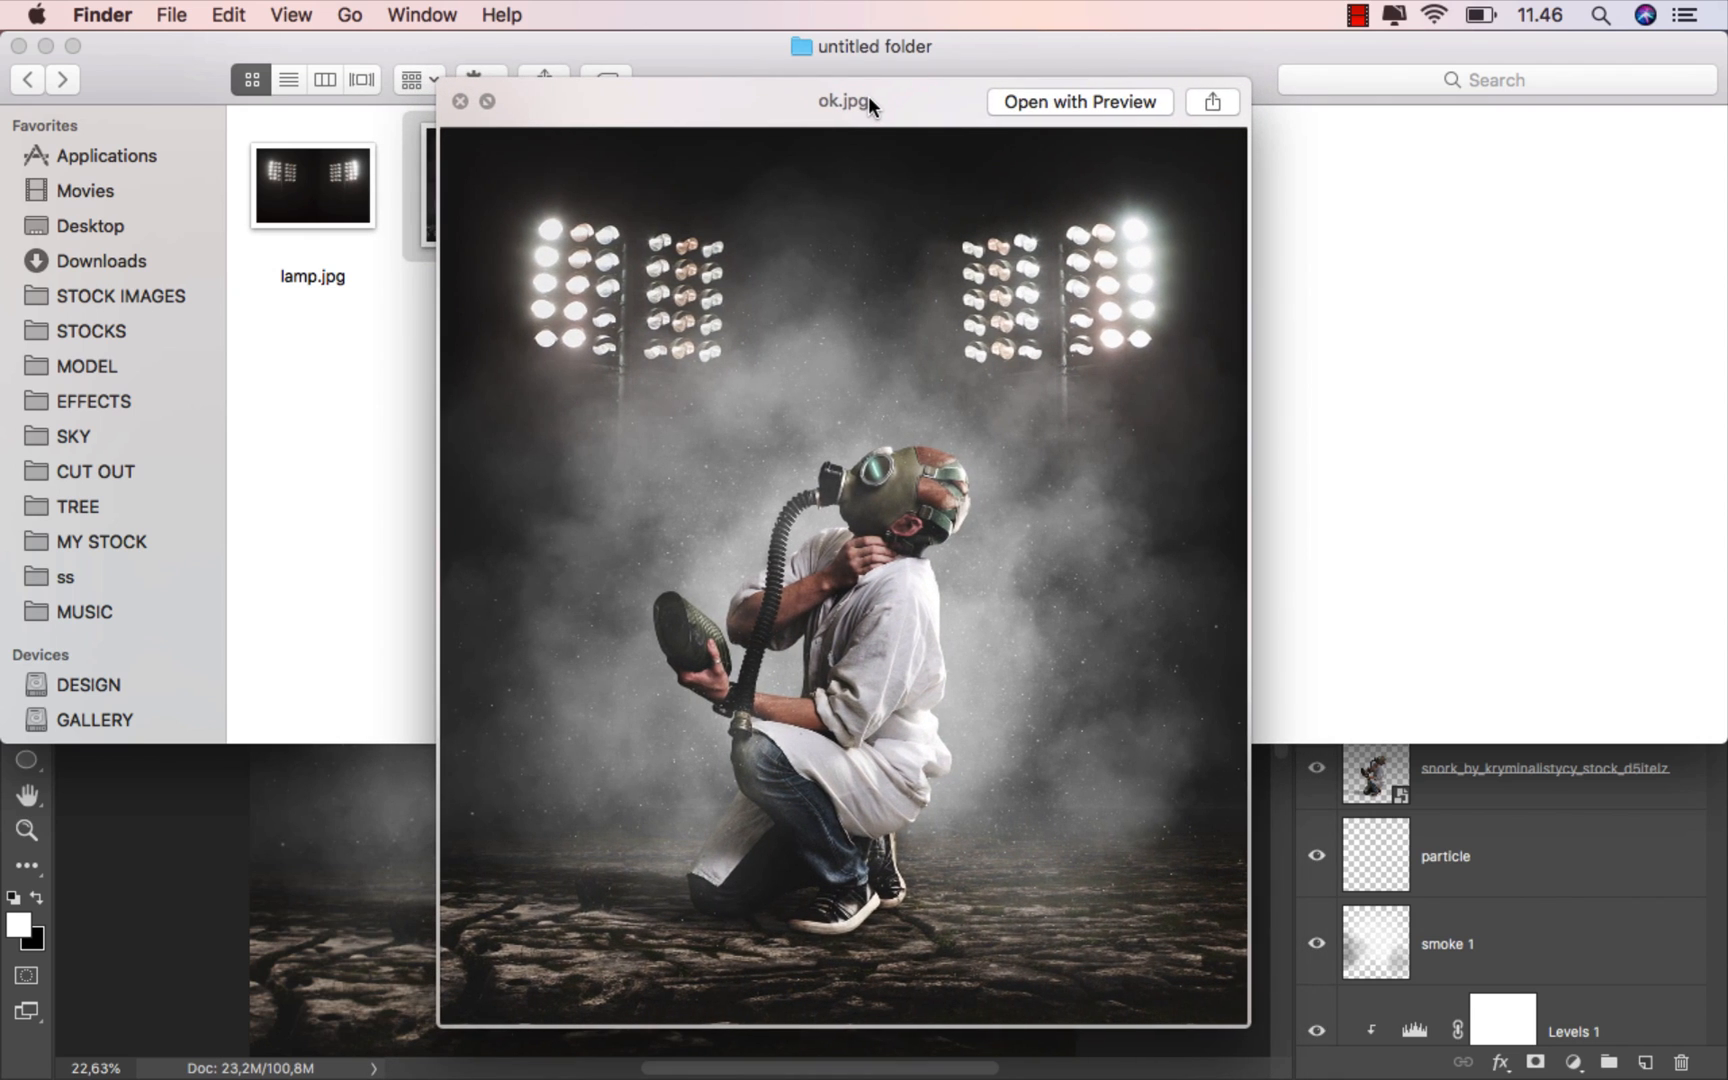